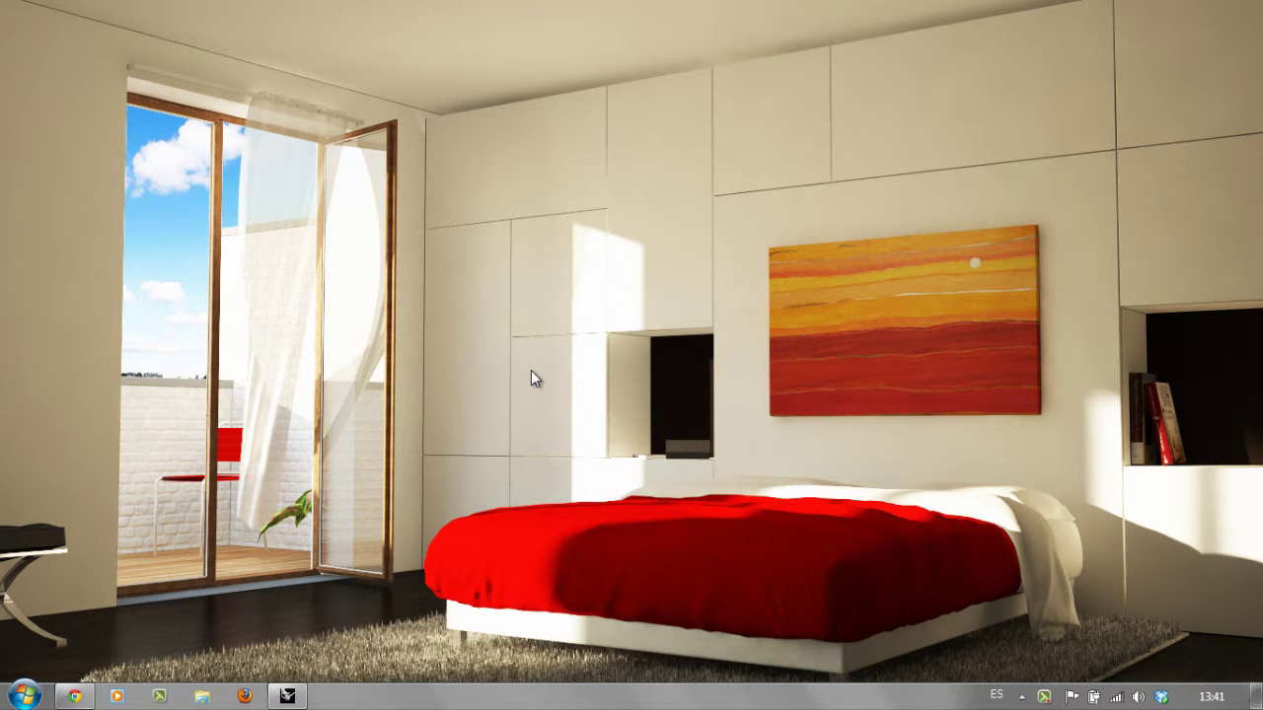
Switch to Rhino and examine the Batidora hand mixer model from below, the side and the front.
{"action": "left_click", "coordinate": [285, 697]}
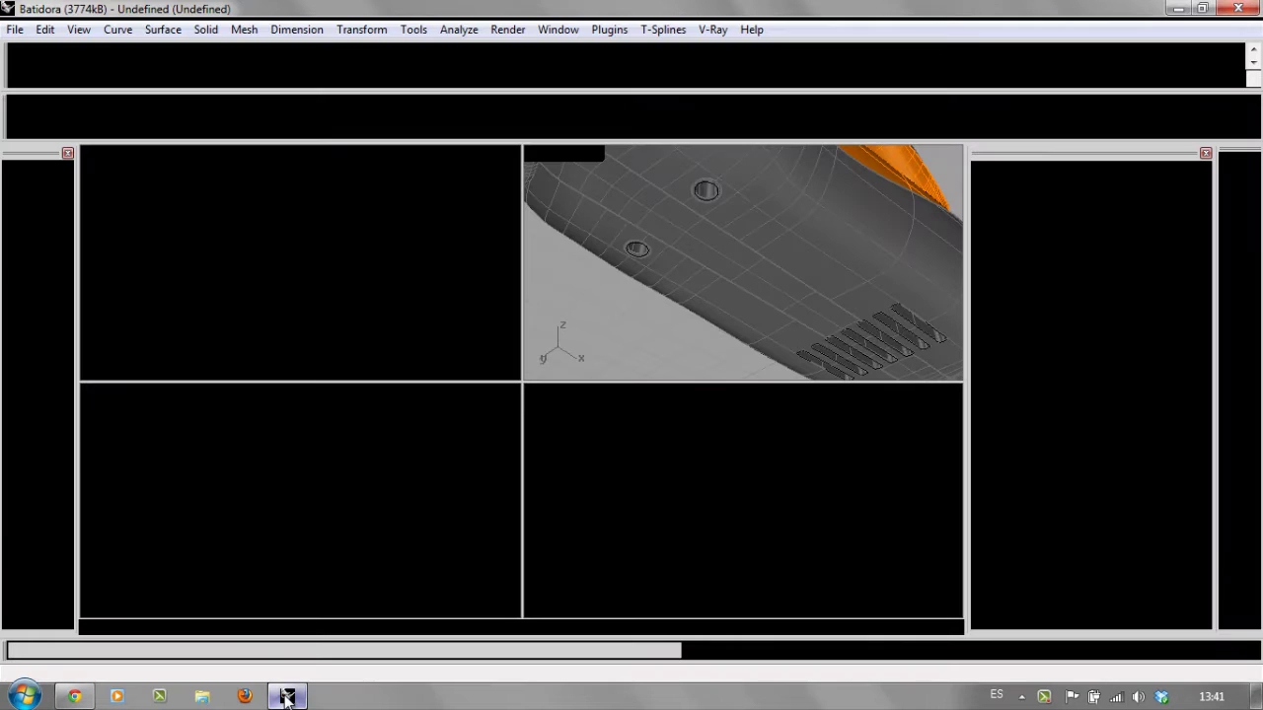
{"action": "scroll", "coordinate": [736, 290], "scroll_direction": "up", "scroll_amount": 3}
{"action": "scroll", "coordinate": [746, 266], "scroll_direction": "down", "scroll_amount": 3}
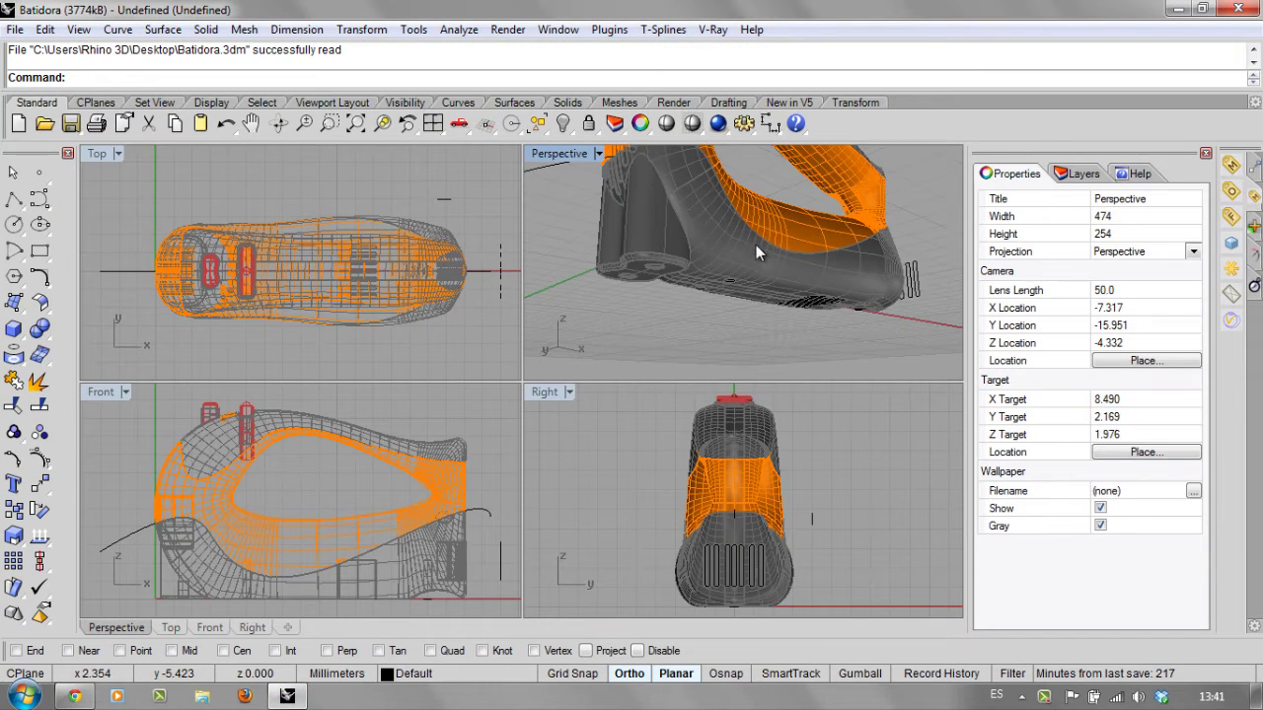
{"action": "right_click_drag", "start_coordinate": [756, 244], "coordinate": [661, 258]}
{"action": "scroll", "coordinate": [701, 271], "scroll_direction": "down", "scroll_amount": 3}
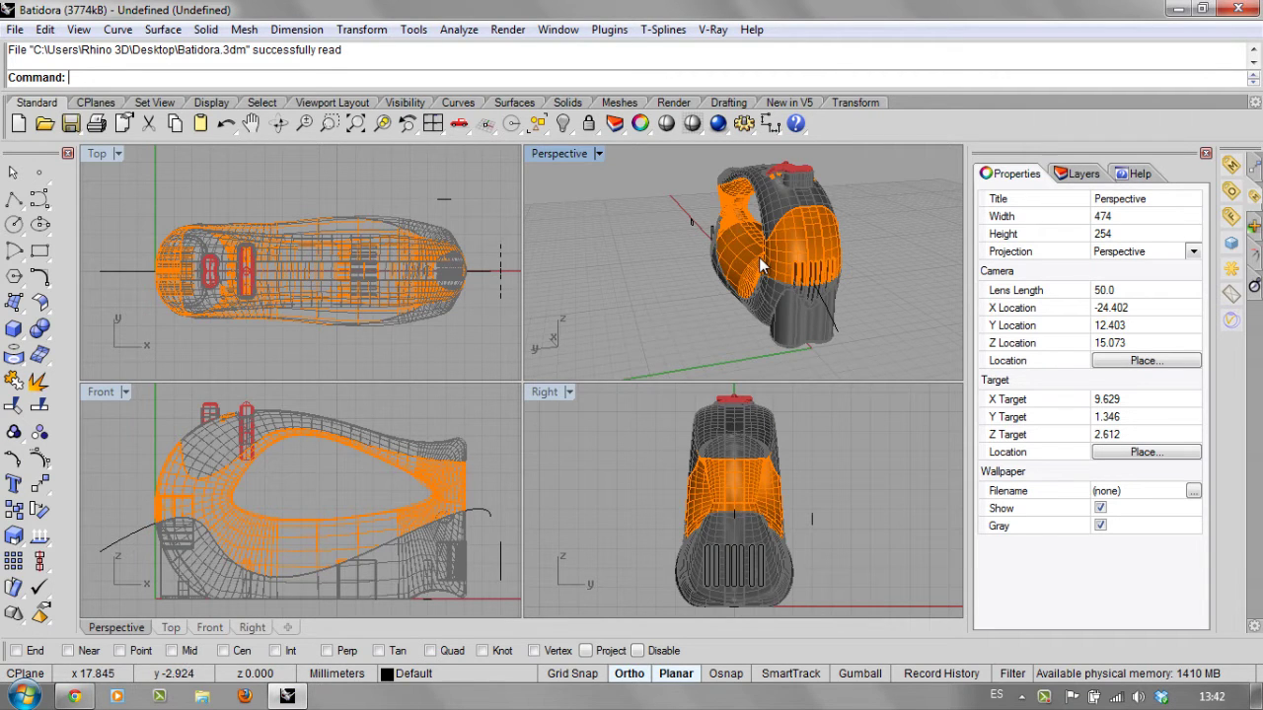
{"action": "right_click_drag", "start_coordinate": [752, 229], "coordinate": [928, 225]}
Select all the curves in the model and move them to the Curvas referencia layer.
{"action": "left_click", "coordinate": [1082, 175]}
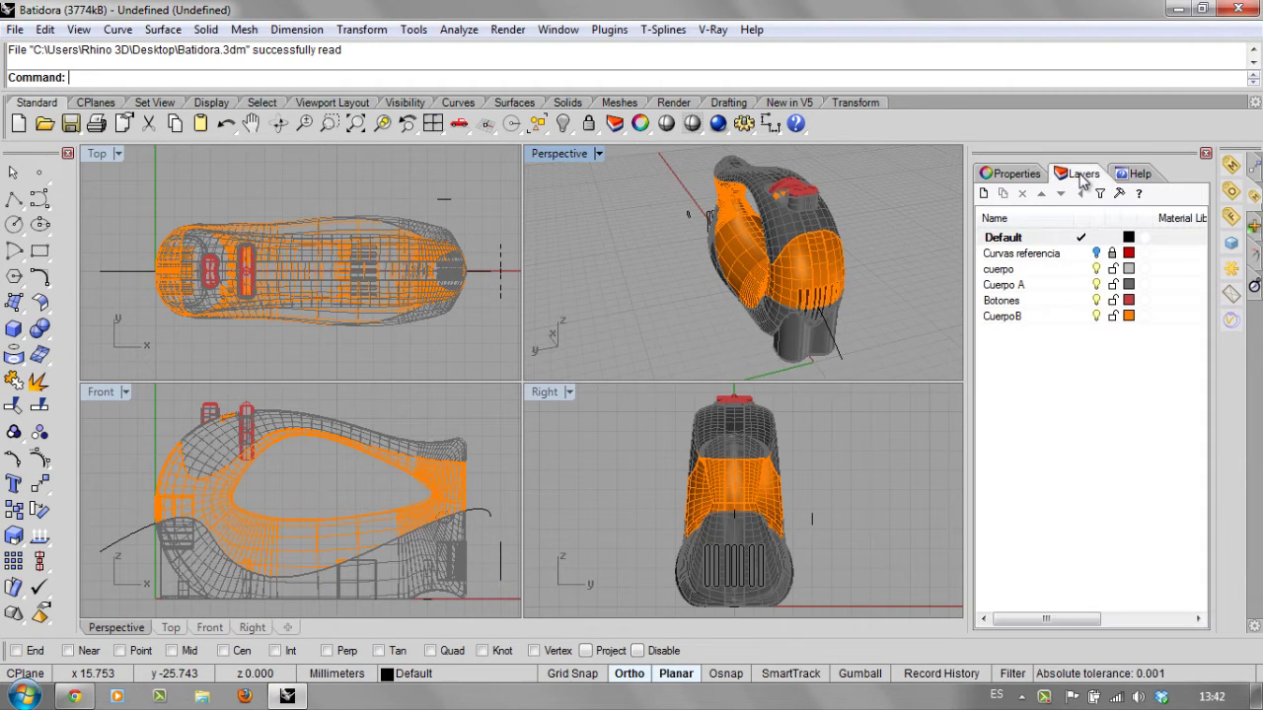
{"action": "right_click_drag", "start_coordinate": [561, 289], "coordinate": [677, 290]}
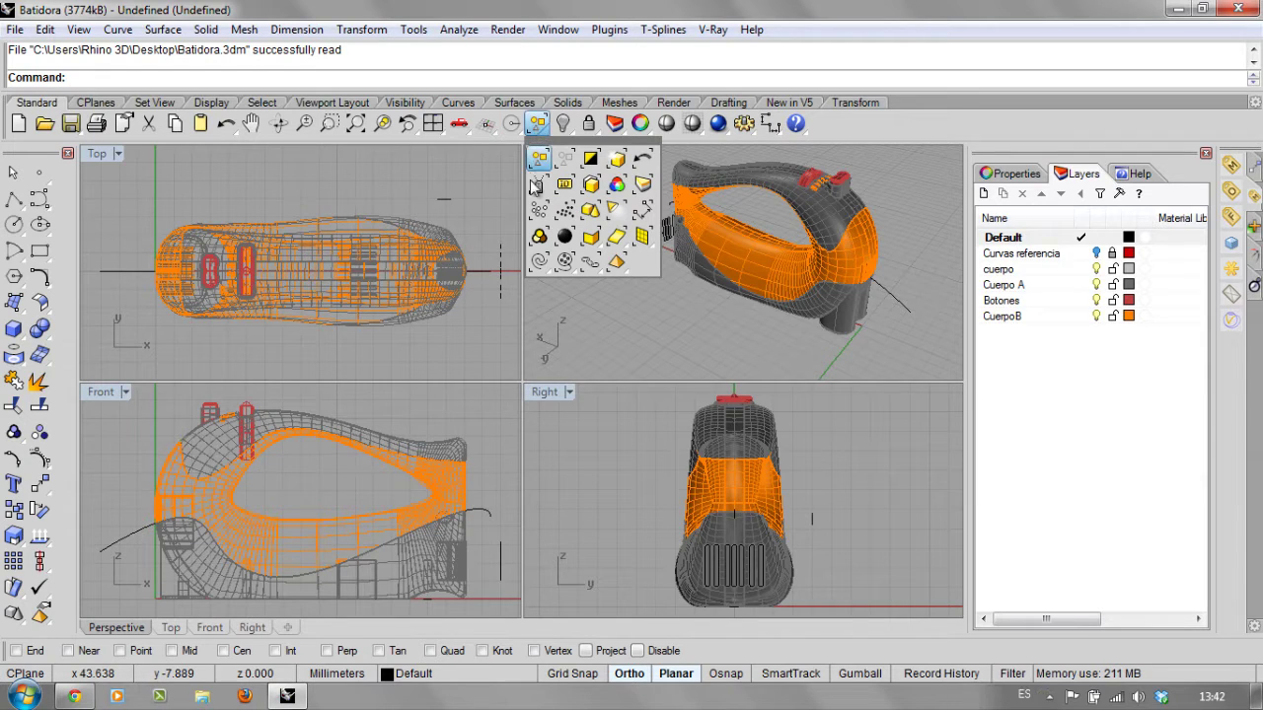
{"action": "left_click", "coordinate": [539, 264]}
{"action": "right_click_drag", "start_coordinate": [873, 268], "coordinate": [659, 260]}
{"action": "right_click_drag", "start_coordinate": [807, 285], "coordinate": [957, 254]}
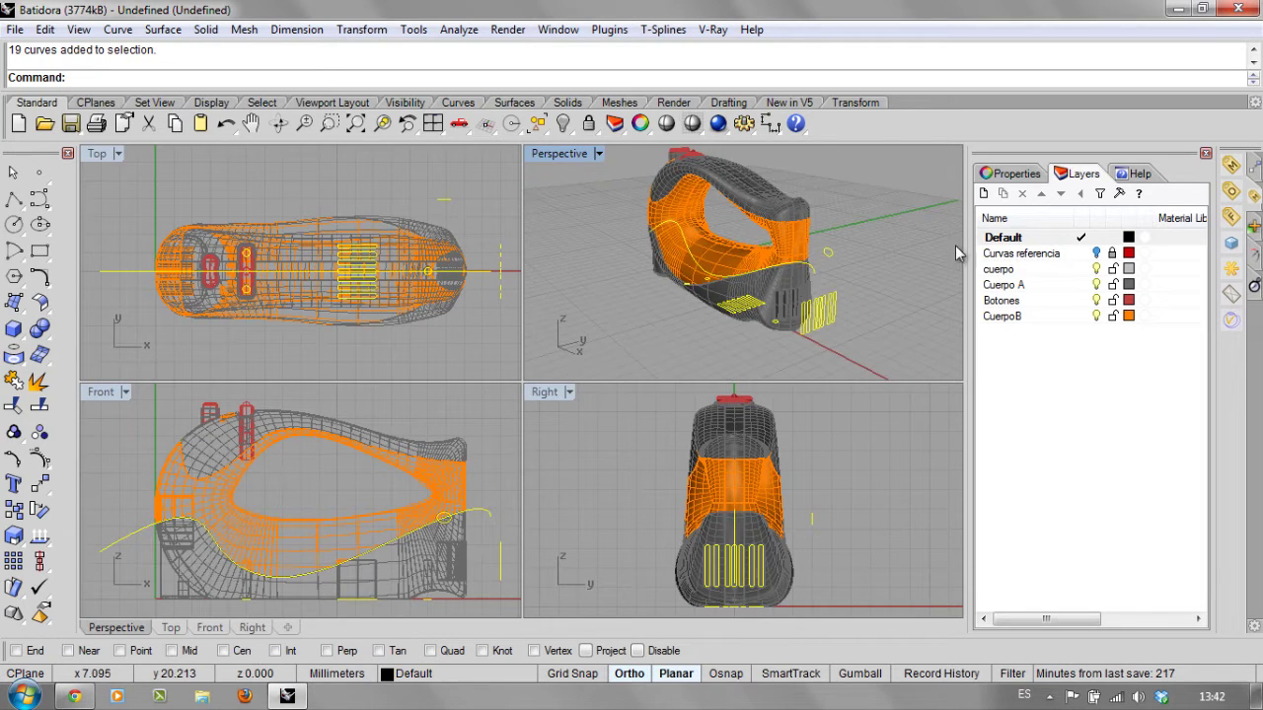
{"action": "right_click", "coordinate": [1008, 258]}
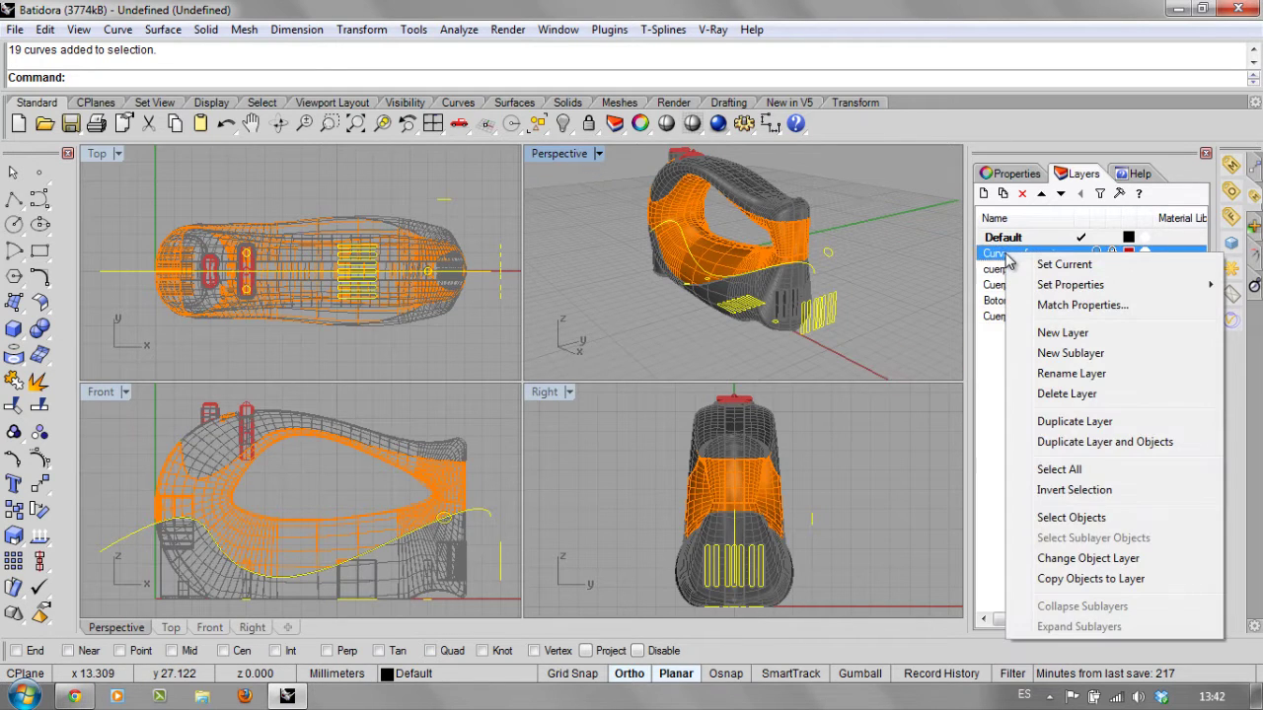
{"action": "left_click", "coordinate": [1056, 560]}
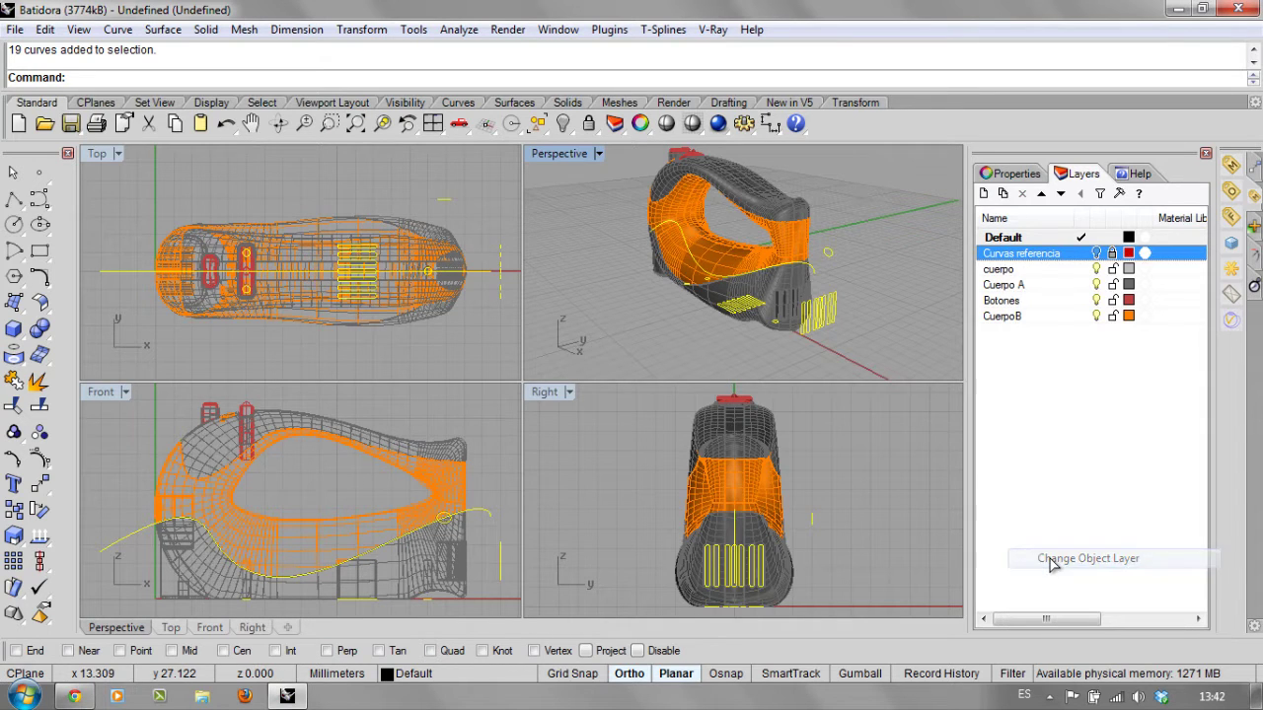
{"action": "right_click_drag", "start_coordinate": [543, 259], "coordinate": [928, 264]}
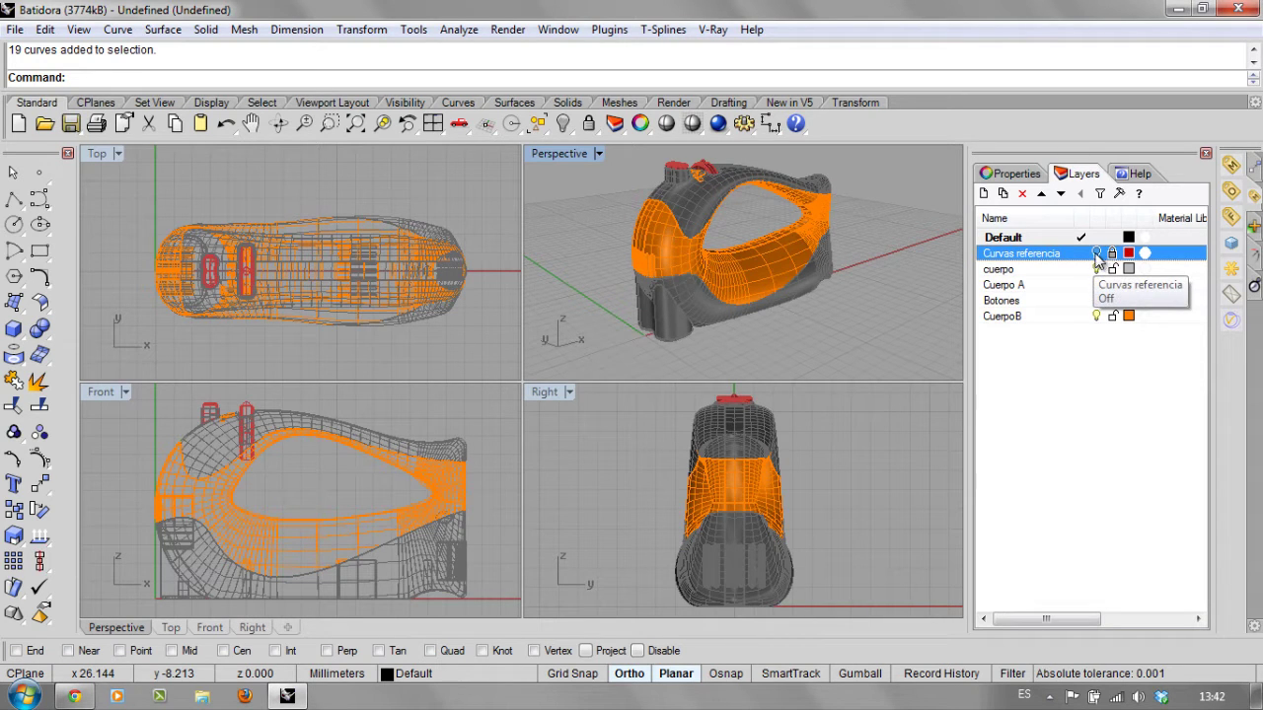
Examine the round hole at the end of the mixer body up close.
{"action": "mouse_move", "coordinate": [617, 262]}
{"action": "right_mouse_down"}
{"action": "mouse_move", "coordinate": [875, 268]}
{"action": "mouse_move", "coordinate": [578, 282]}
{"action": "mouse_move", "coordinate": [799, 254]}
{"action": "mouse_move", "coordinate": [602, 249]}
{"action": "mouse_move", "coordinate": [655, 250]}
{"action": "mouse_move", "coordinate": [637, 269]}
{"action": "mouse_move", "coordinate": [635, 259]}
{"action": "right_mouse_up"}
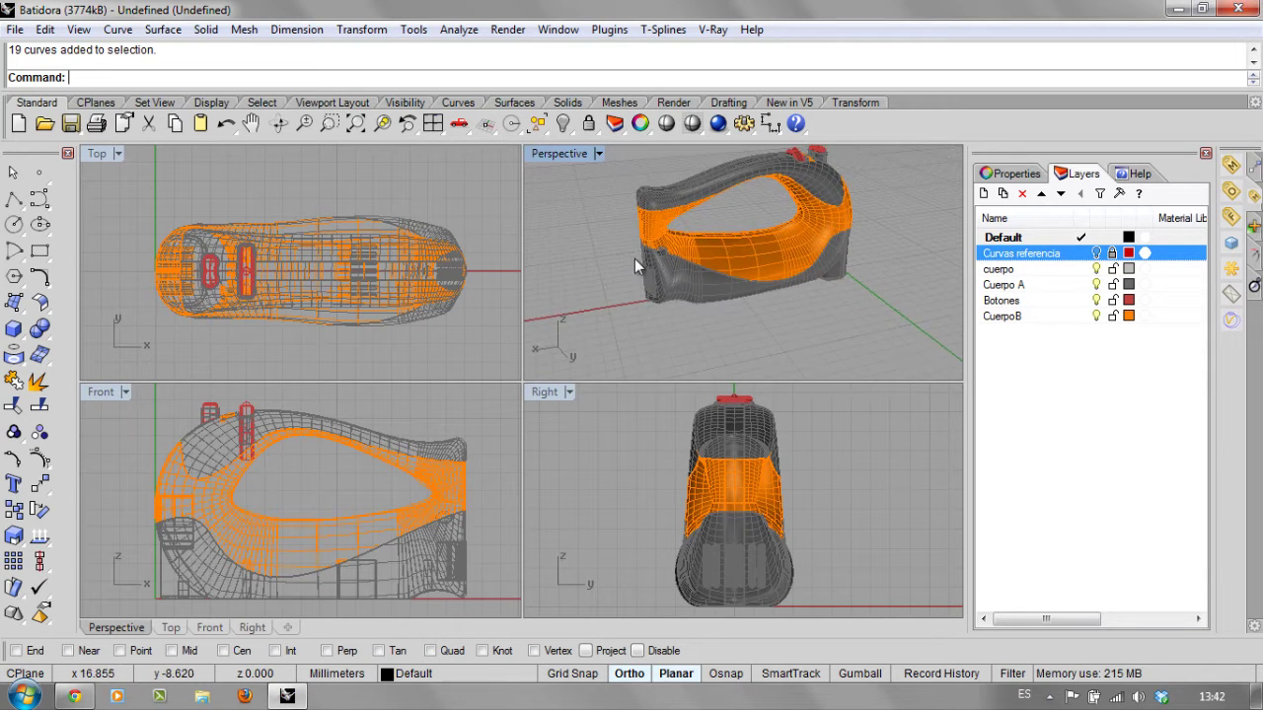
{"action": "scroll", "coordinate": [635, 258], "scroll_direction": "up", "scroll_amount": 5}
{"action": "scroll", "coordinate": [723, 229], "scroll_direction": "up", "scroll_amount": 12}
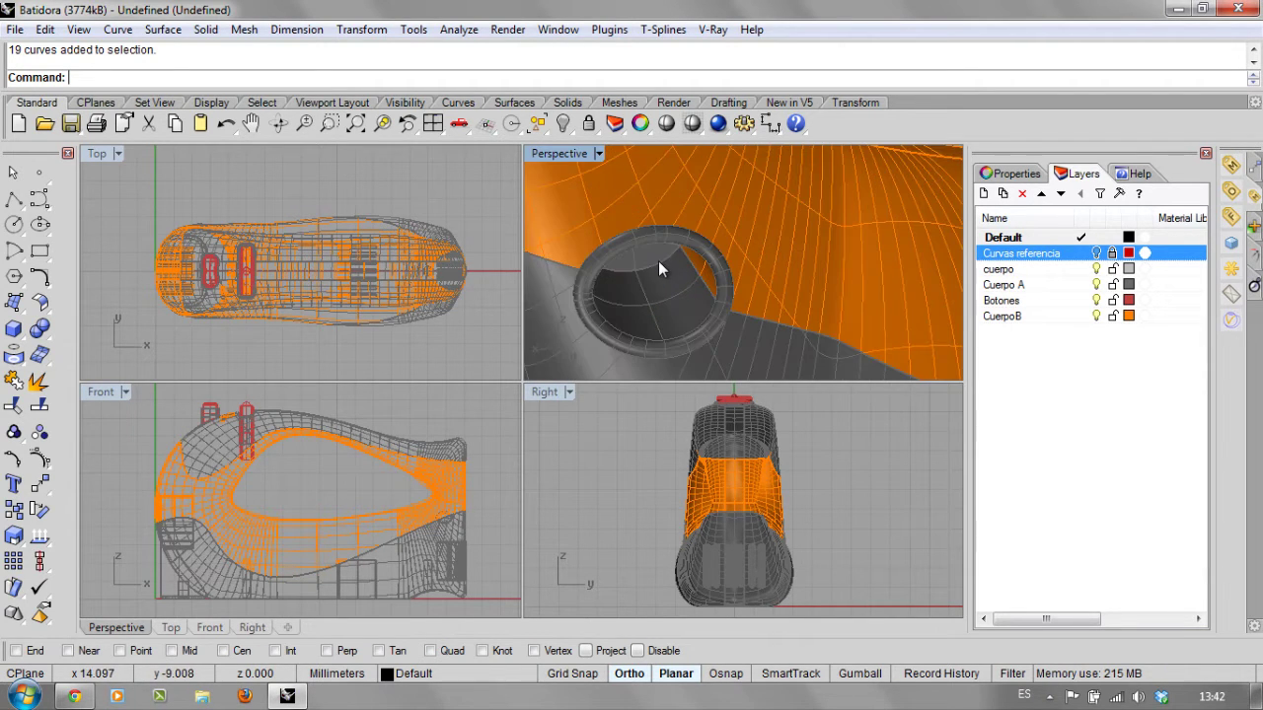
{"action": "scroll", "coordinate": [657, 256], "scroll_direction": "down", "scroll_amount": 8}
{"action": "scroll", "coordinate": [649, 264], "scroll_direction": "down", "scroll_amount": 8}
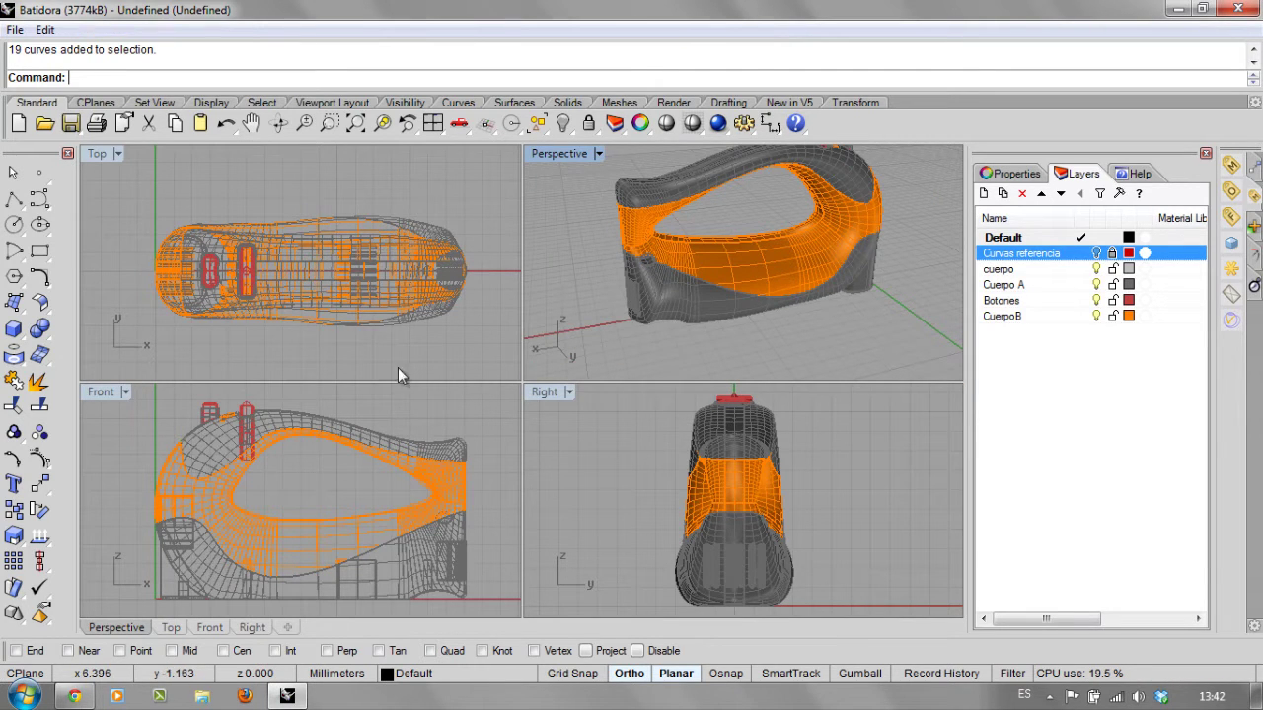
Examine the mixer's base, underside holes and vent slots in the Right, Front, Top and Perspective views.
{"action": "right_click_drag", "start_coordinate": [398, 367], "coordinate": [403, 367]}
{"action": "right_click_drag", "start_coordinate": [726, 528], "coordinate": [751, 467]}
{"action": "scroll", "coordinate": [752, 512], "scroll_direction": "up", "scroll_amount": 10}
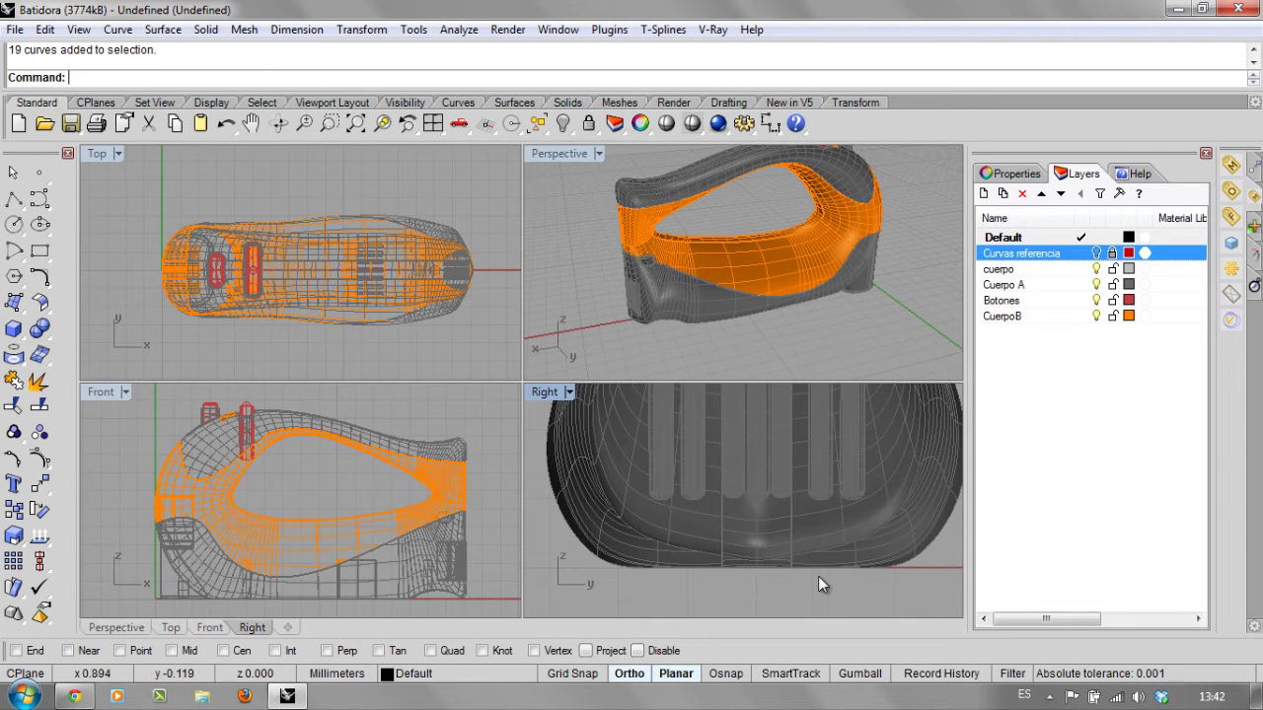
{"action": "right_click_drag", "start_coordinate": [349, 566], "coordinate": [360, 480]}
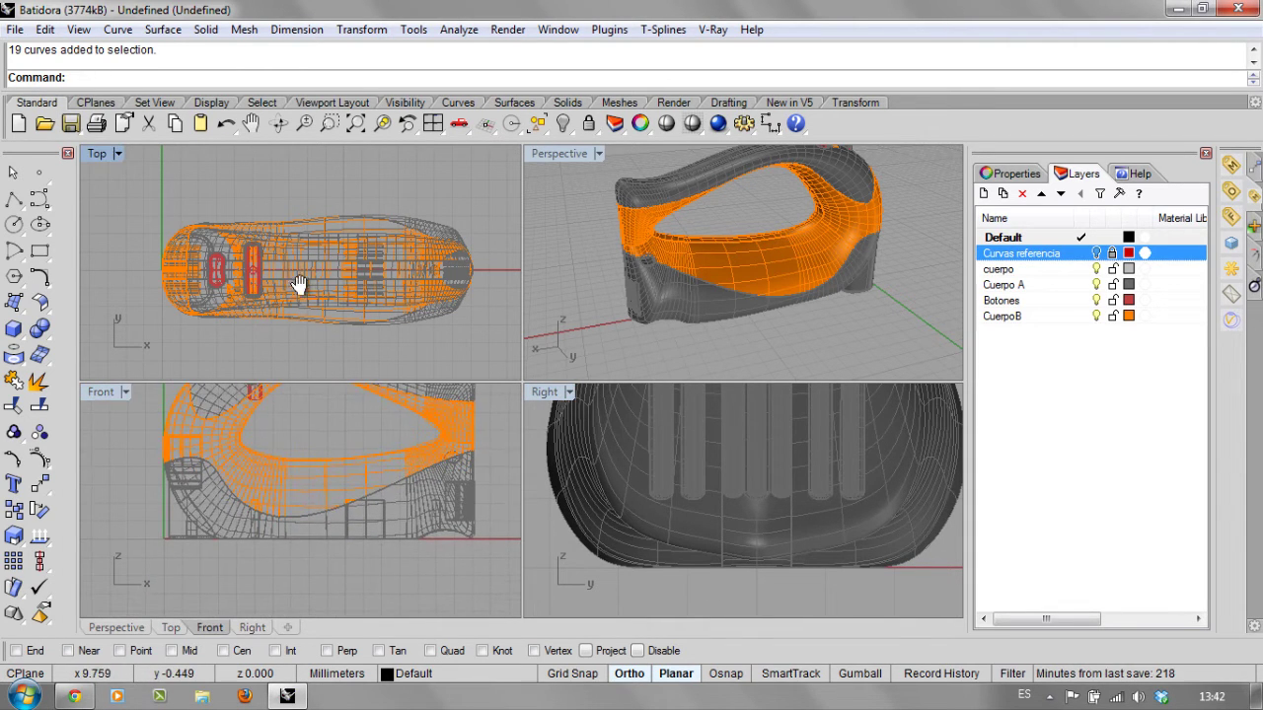
{"action": "right_click_drag", "start_coordinate": [299, 285], "coordinate": [300, 287]}
{"action": "scroll", "coordinate": [302, 286], "scroll_direction": "up", "scroll_amount": 3}
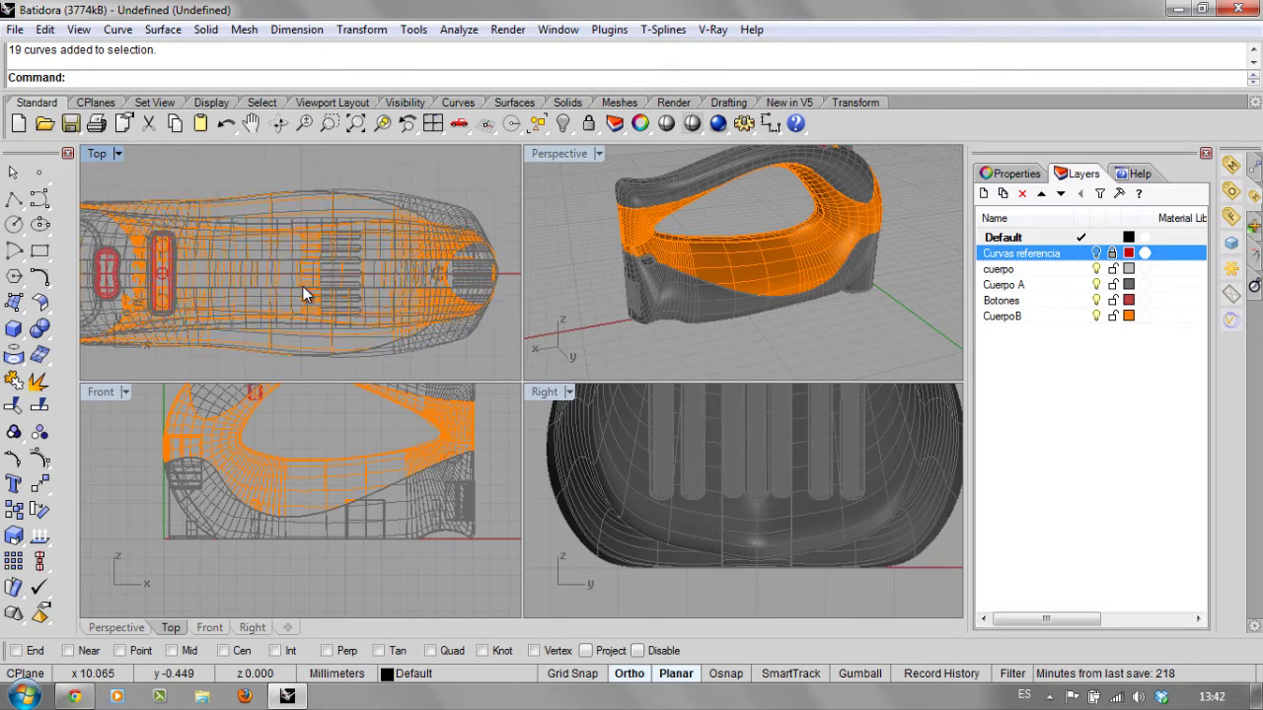
{"action": "scroll", "coordinate": [346, 260], "scroll_direction": "down", "scroll_amount": 1}
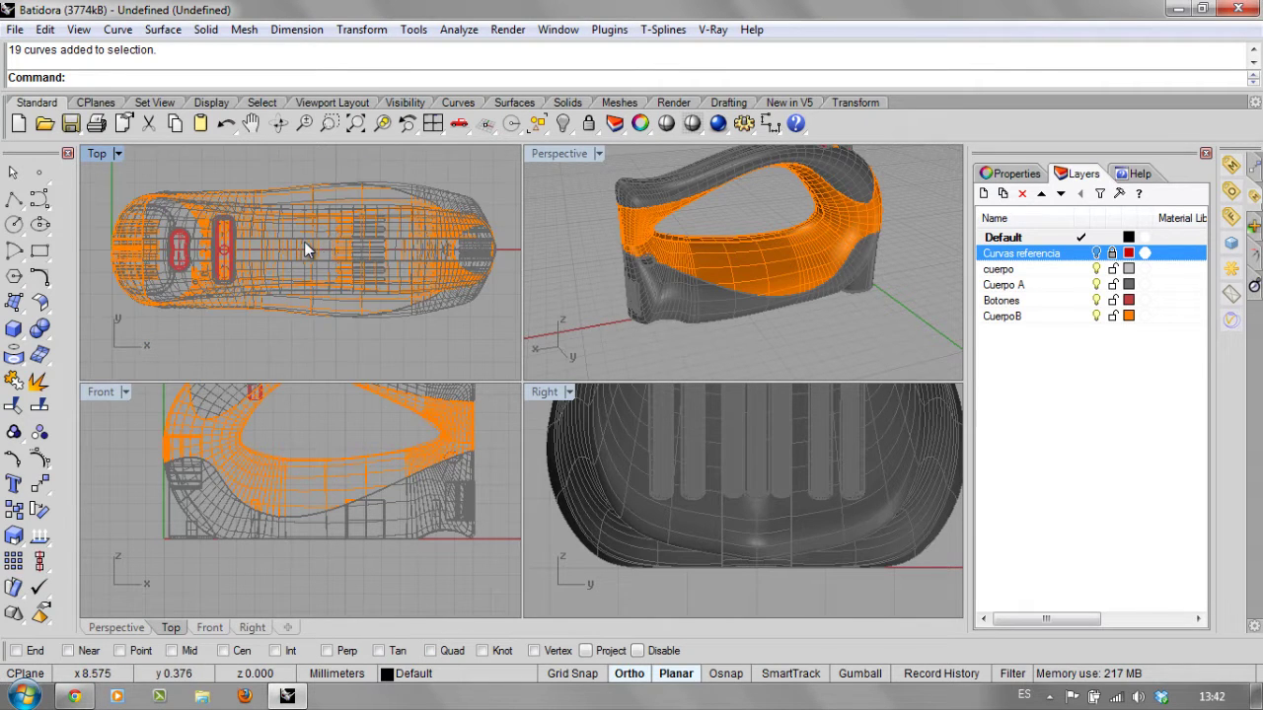
{"action": "scroll", "coordinate": [267, 234], "scroll_direction": "up", "scroll_amount": 2}
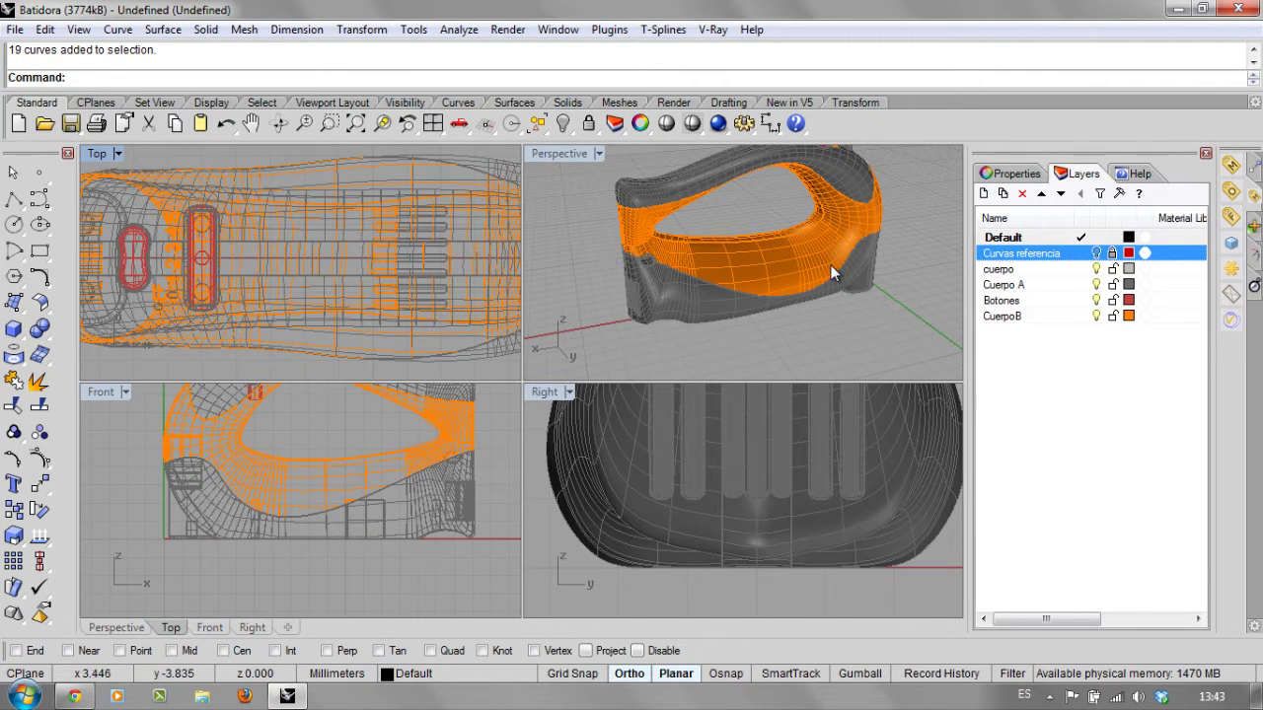
{"action": "right_click_drag", "start_coordinate": [830, 265], "coordinate": [807, 330]}
{"action": "scroll", "coordinate": [796, 322], "scroll_direction": "up", "scroll_amount": 5}
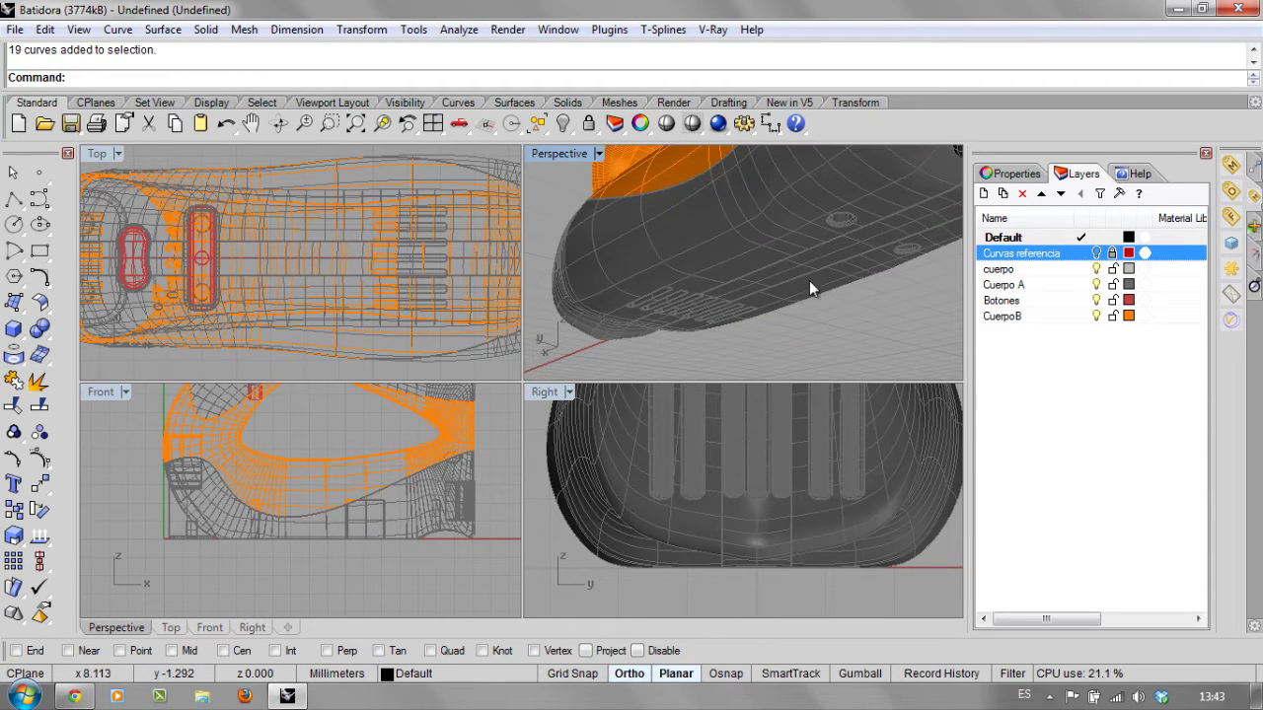
{"action": "right_click_drag", "start_coordinate": [809, 286], "coordinate": [862, 248]}
{"action": "scroll", "coordinate": [232, 253], "scroll_direction": "down", "scroll_amount": 2}
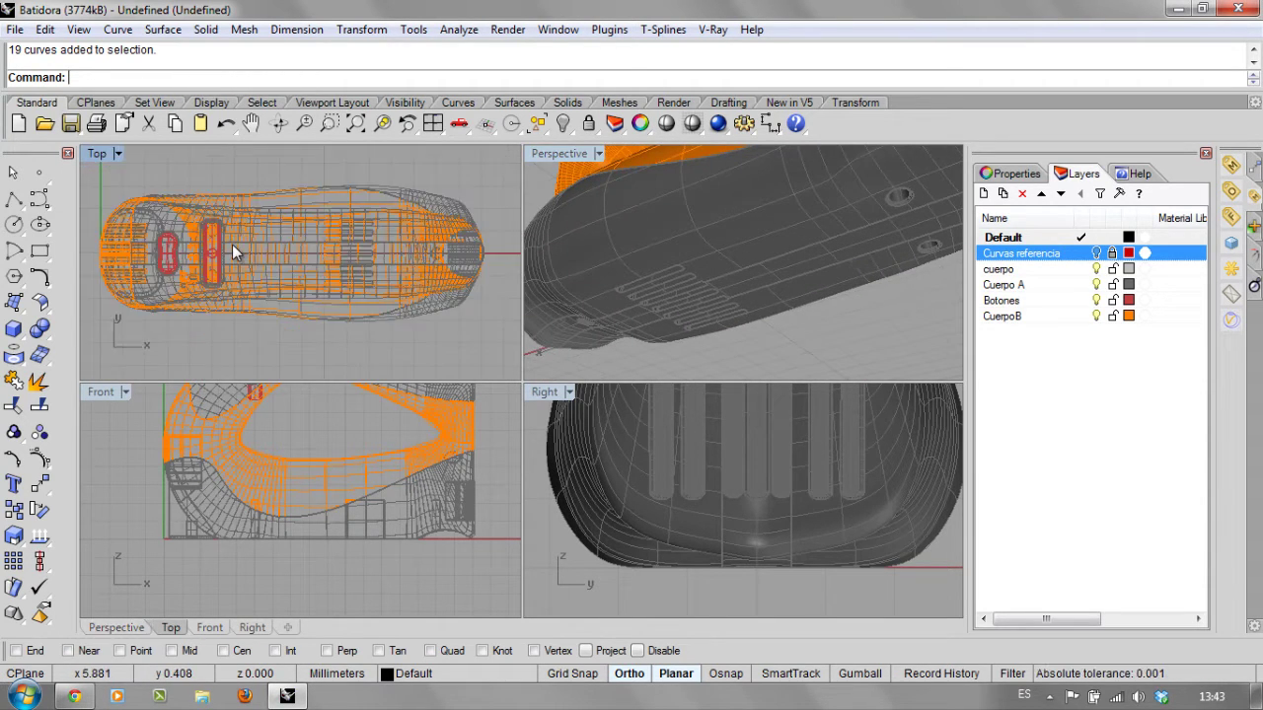
{"action": "scroll", "coordinate": [253, 262], "scroll_direction": "down", "scroll_amount": 2}
{"action": "scroll", "coordinate": [101, 249], "scroll_direction": "down", "scroll_amount": 2}
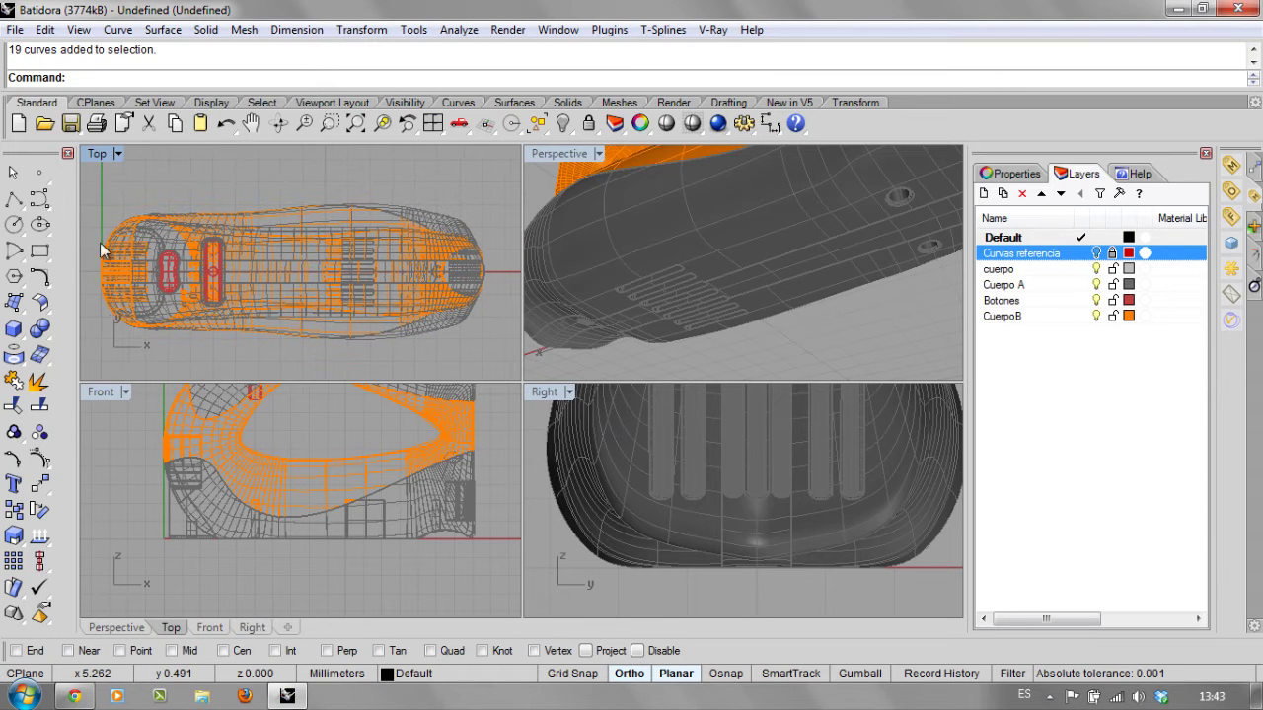
Draw a circle of radius 0.9 mm in the maximized Top view, snapped to the centre of the upper beater hole.
{"action": "left_click", "coordinate": [13, 225]}
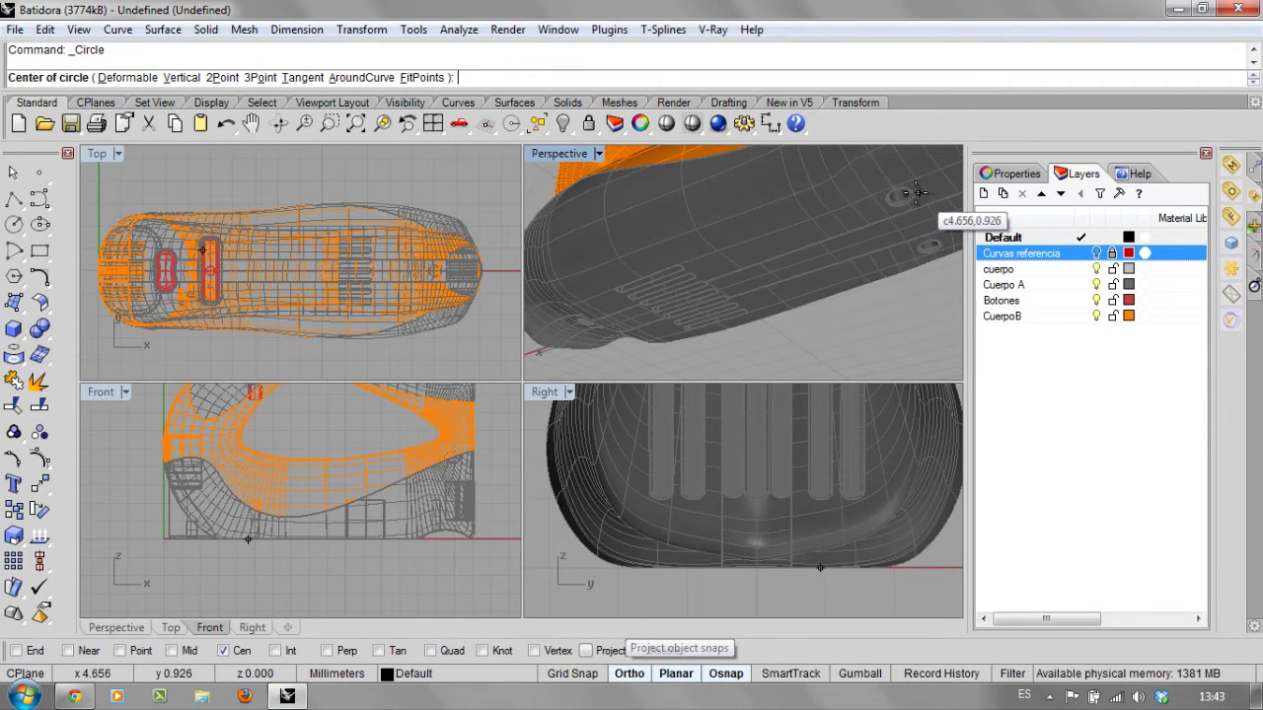
{"action": "scroll", "coordinate": [214, 249], "scroll_direction": "up", "scroll_amount": 4}
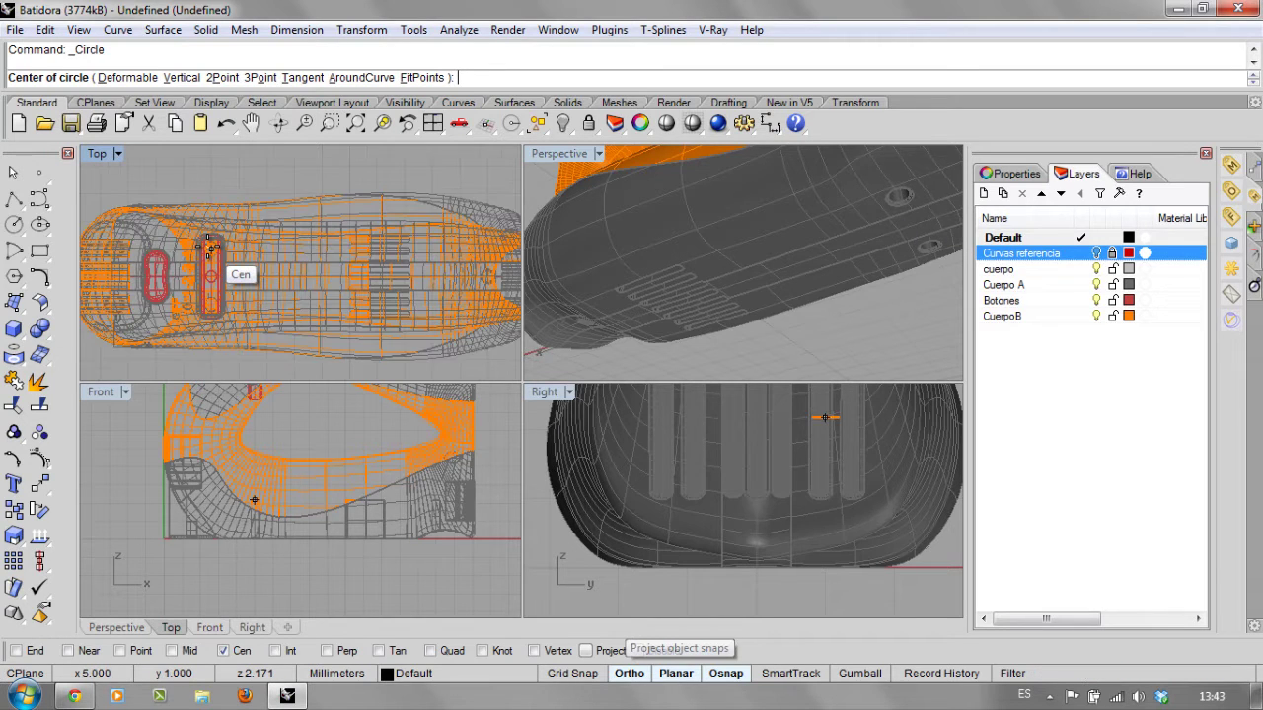
{"action": "scroll", "coordinate": [211, 250], "scroll_direction": "up", "scroll_amount": 5}
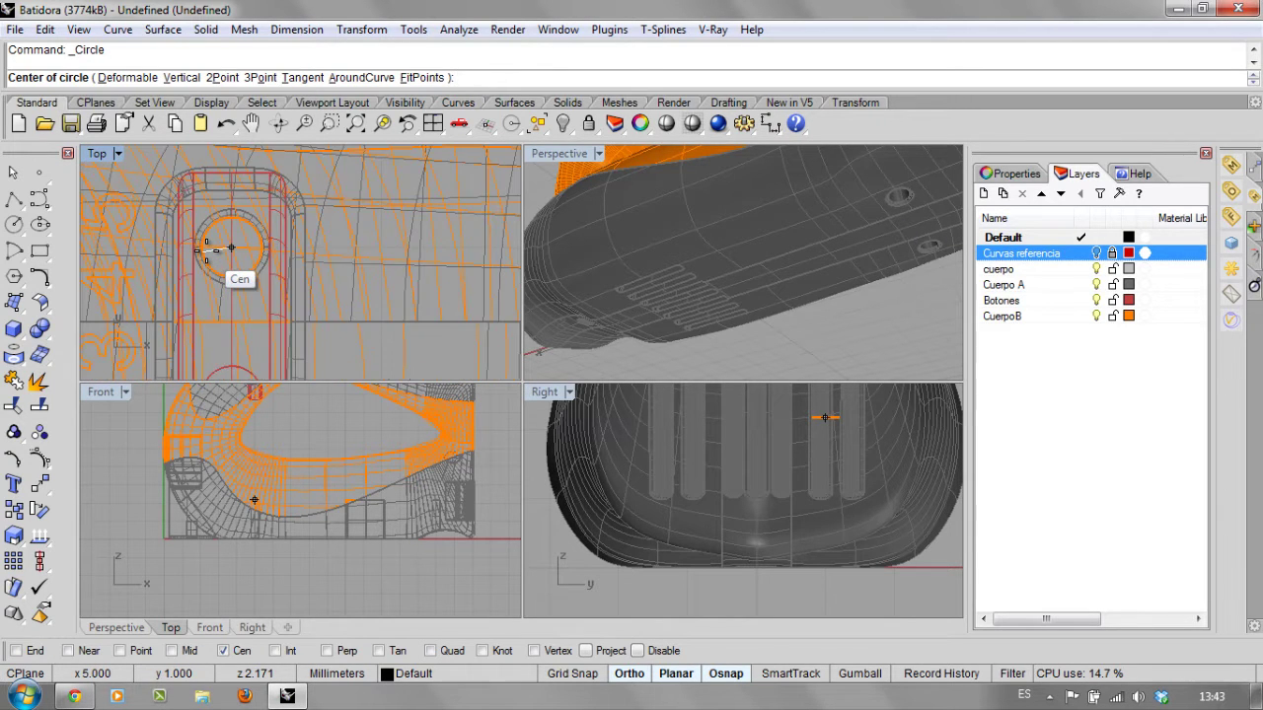
{"action": "left_click", "coordinate": [207, 249]}
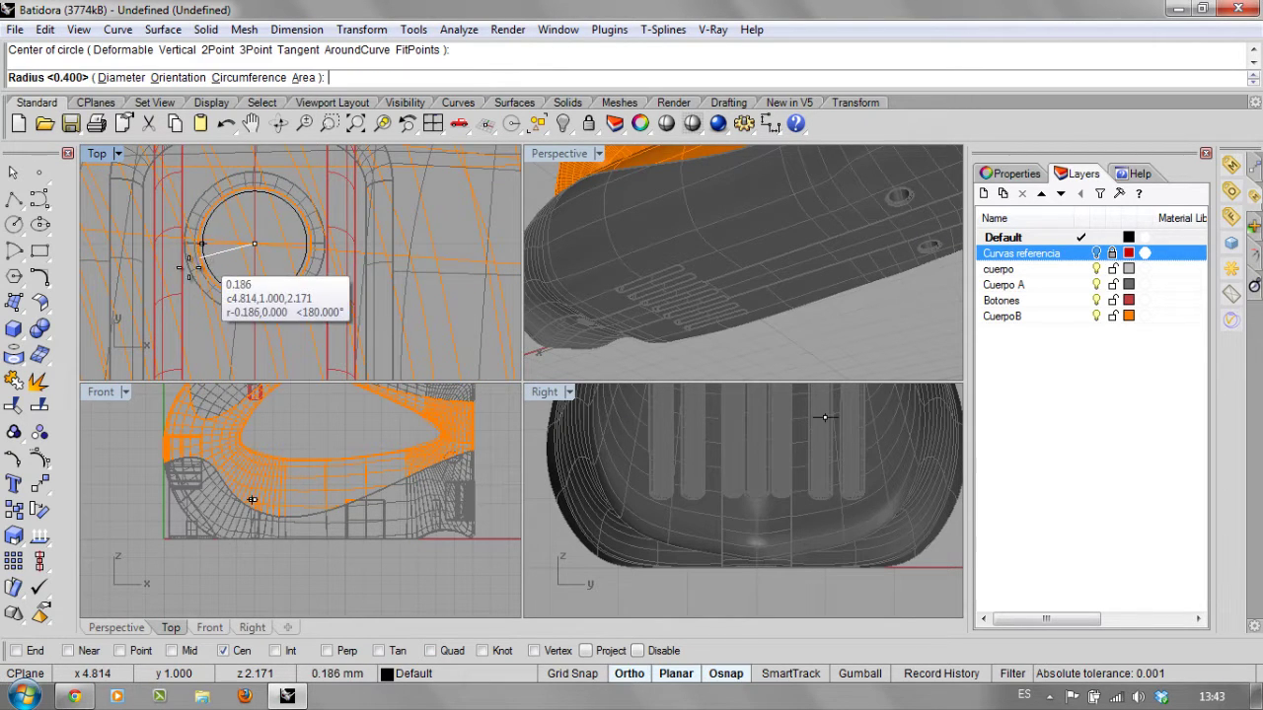
{"action": "scroll", "coordinate": [237, 251], "scroll_direction": "down", "scroll_amount": 3}
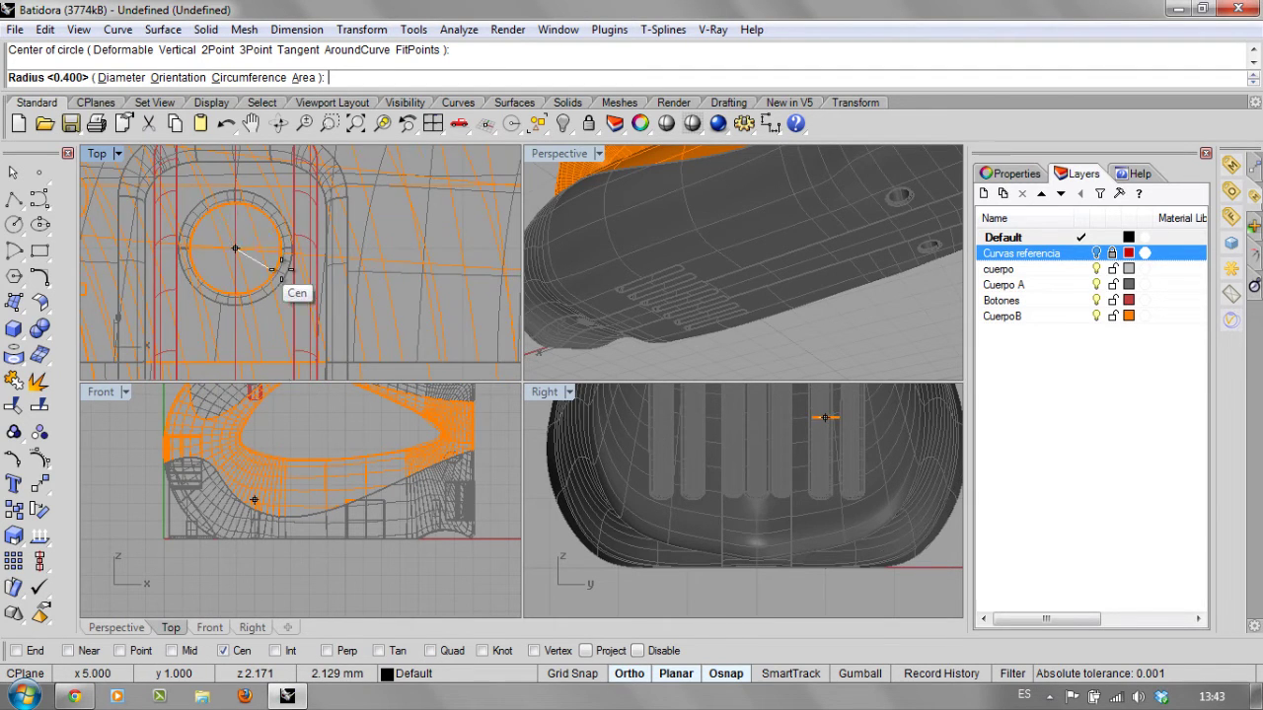
{"action": "scroll", "coordinate": [283, 262], "scroll_direction": "down", "scroll_amount": 2}
{"action": "double_click", "coordinate": [98, 155]}
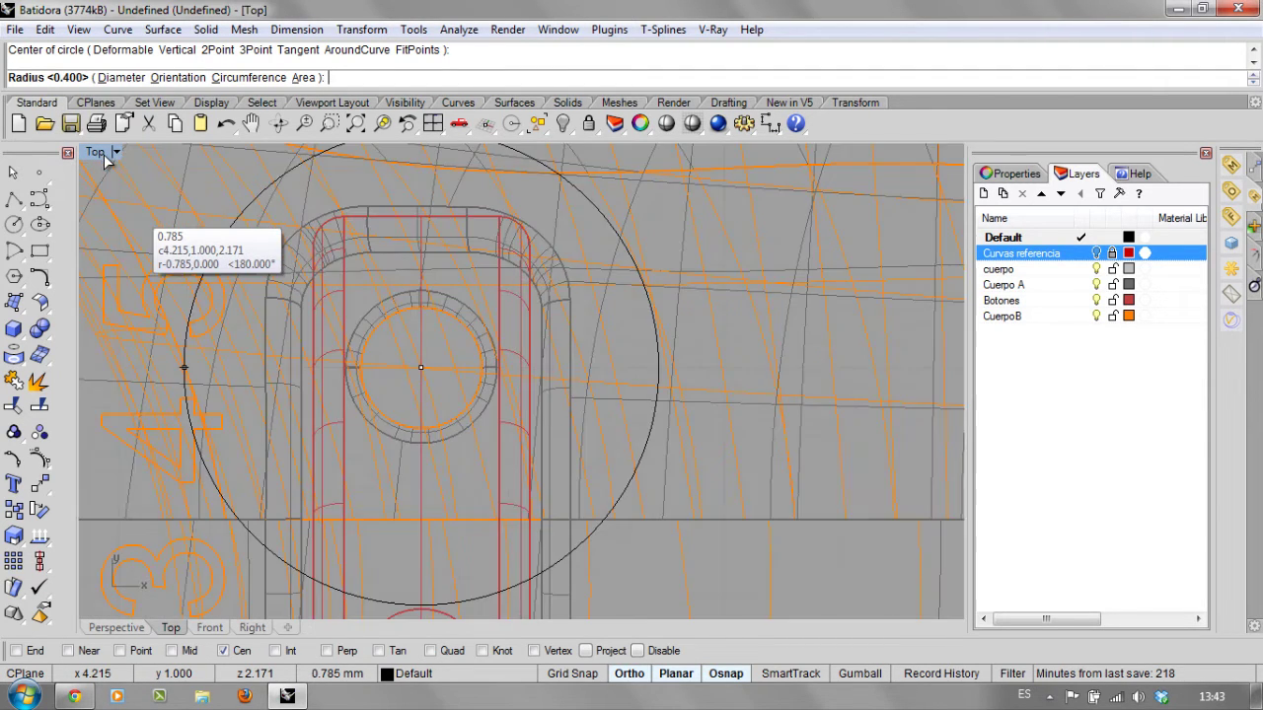
{"action": "scroll", "coordinate": [336, 362], "scroll_direction": "down", "scroll_amount": 8}
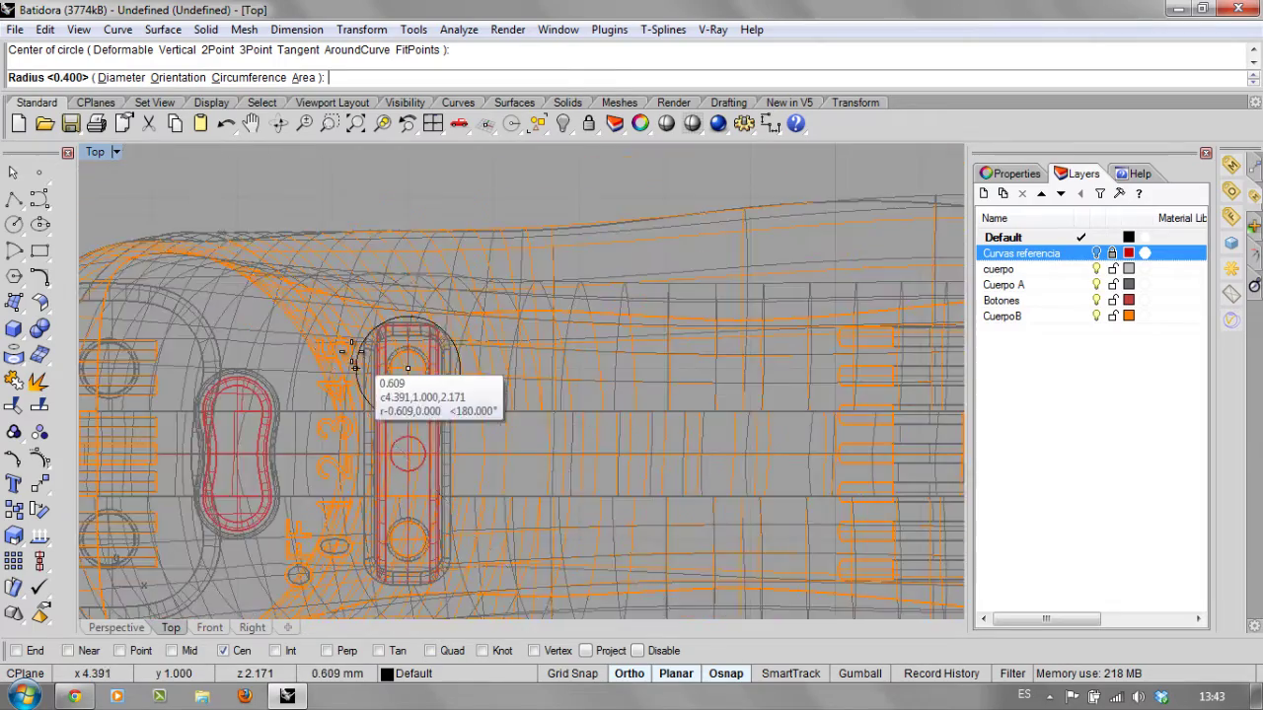
{"action": "scroll", "coordinate": [373, 358], "scroll_direction": "up", "scroll_amount": 3}
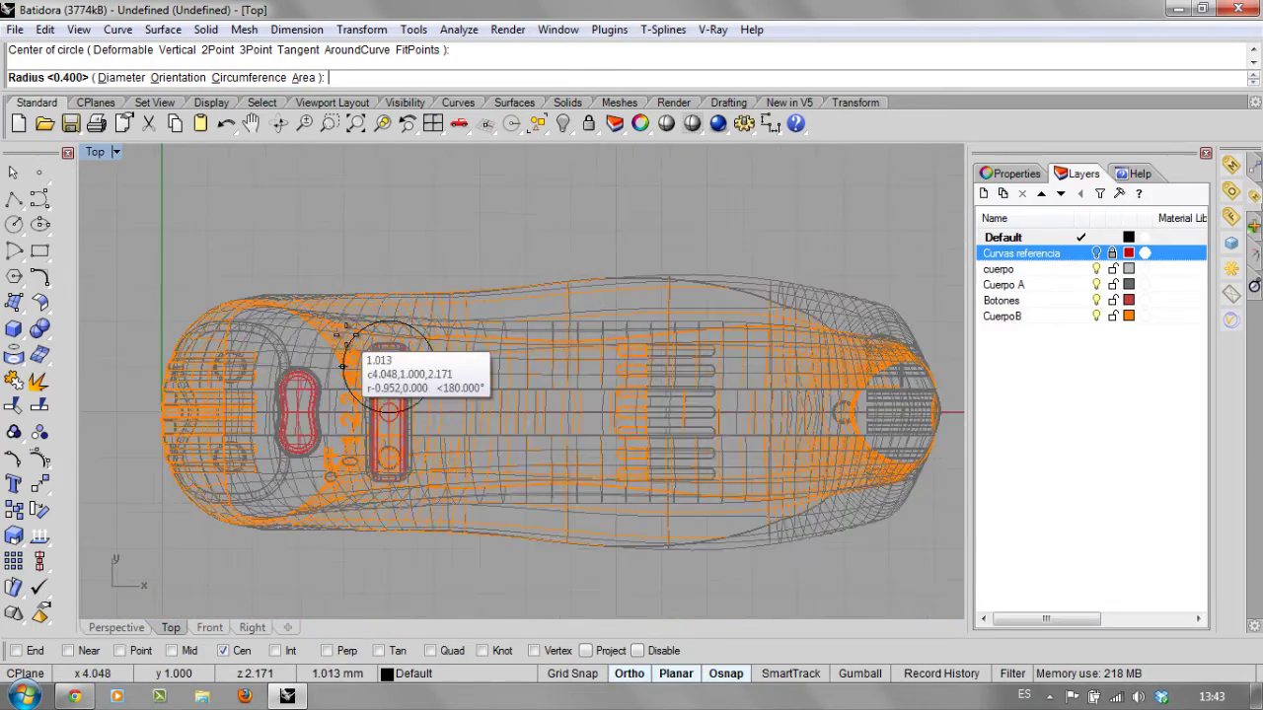
{"action": "scroll", "coordinate": [388, 349], "scroll_direction": "up", "scroll_amount": 5}
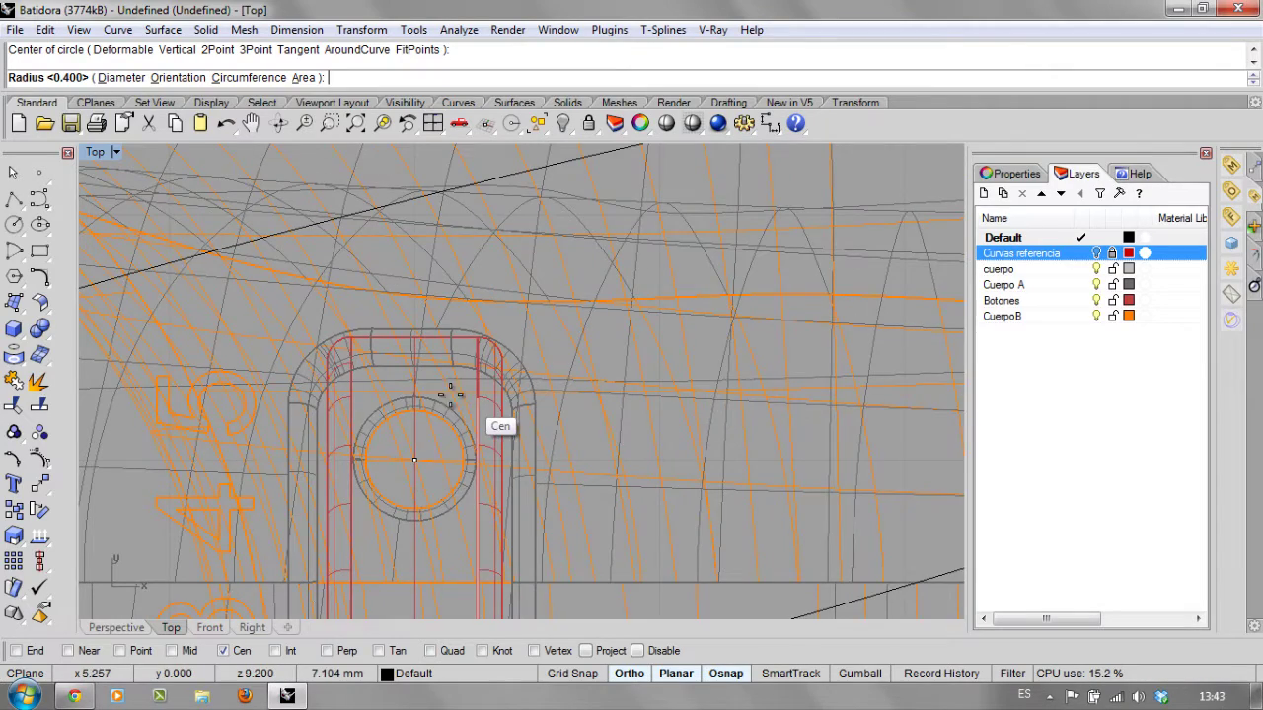
{"action": "scroll", "coordinate": [385, 375], "scroll_direction": "down", "scroll_amount": 6}
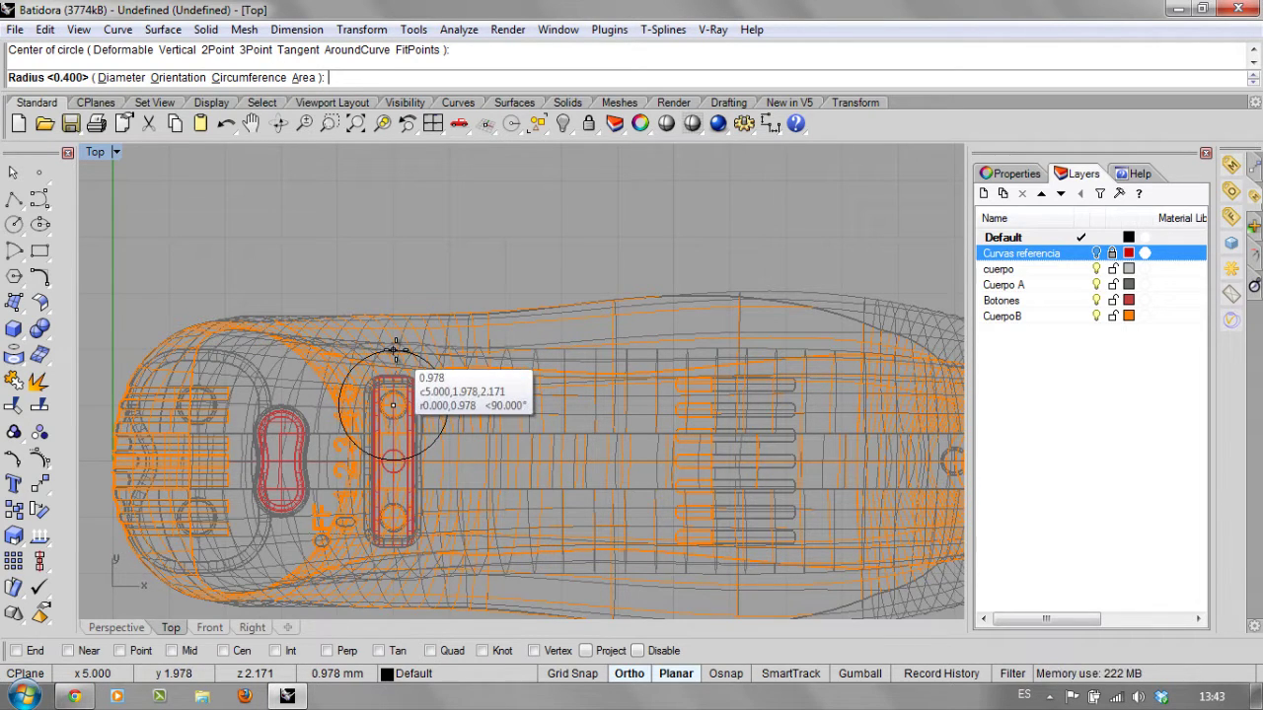
{"action": "key", "text": "Return"}
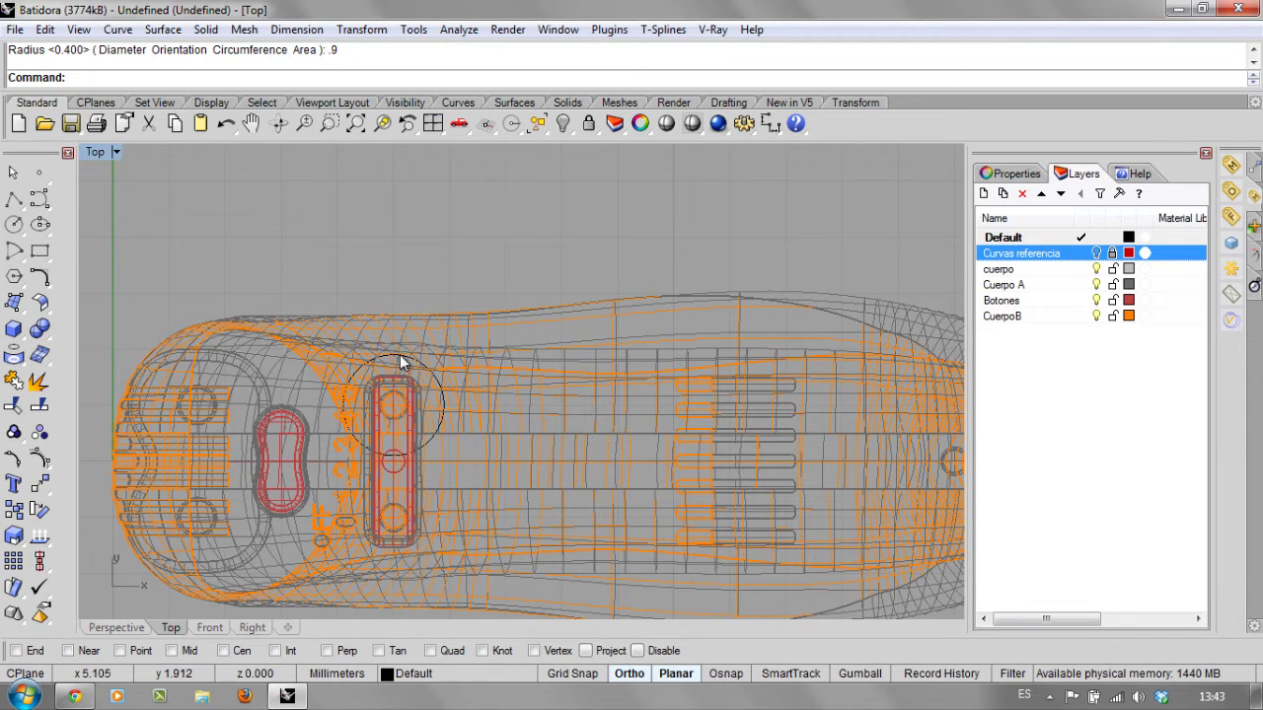
Start a degree 3 control point curve at the circle's upper quadrant, placing points to the right, down towards the centre line and right again.
{"action": "left_click", "coordinate": [400, 354]}
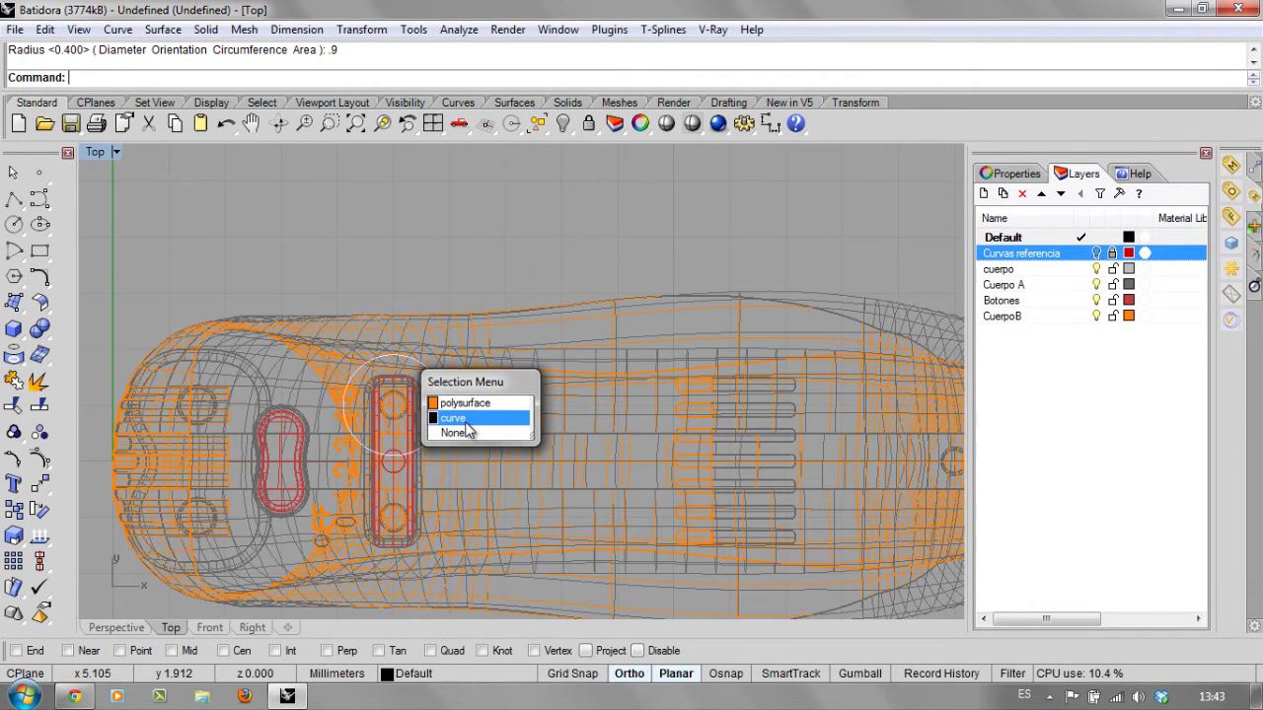
{"action": "left_click", "coordinate": [468, 420]}
{"action": "right_click_drag", "start_coordinate": [445, 443], "coordinate": [402, 378]}
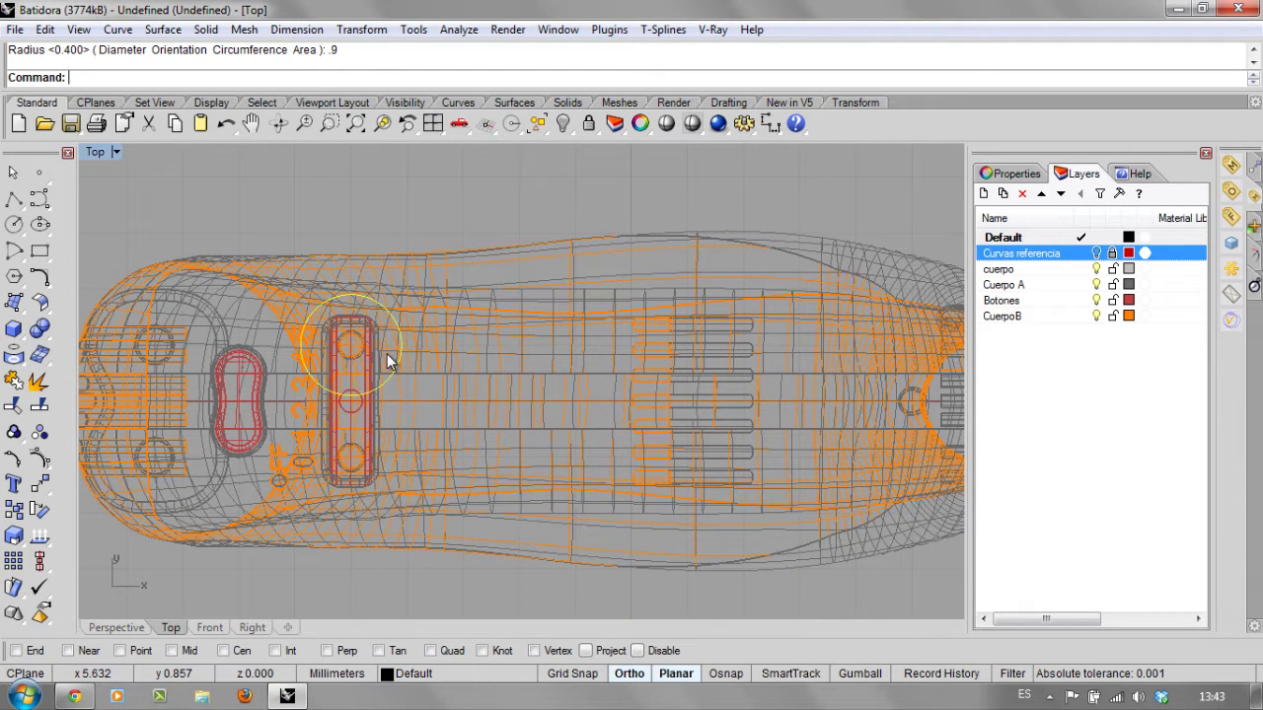
{"action": "left_click", "coordinate": [40, 199]}
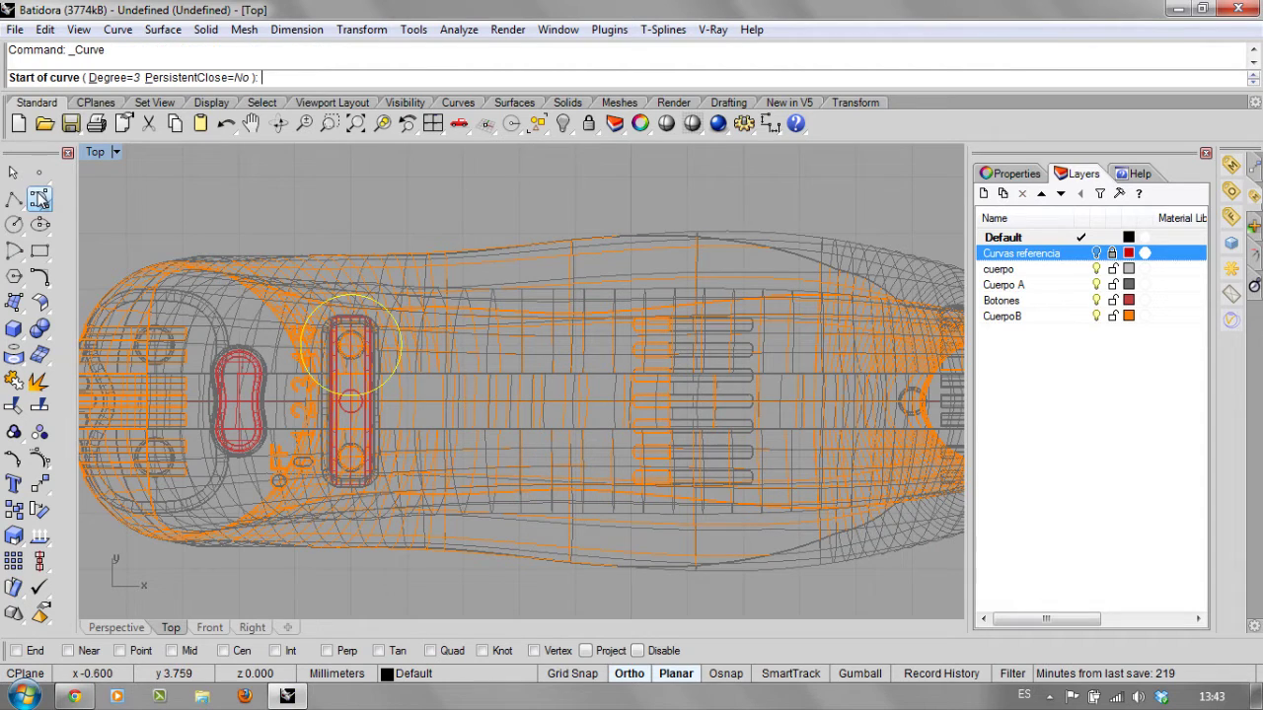
{"action": "left_click", "coordinate": [430, 651]}
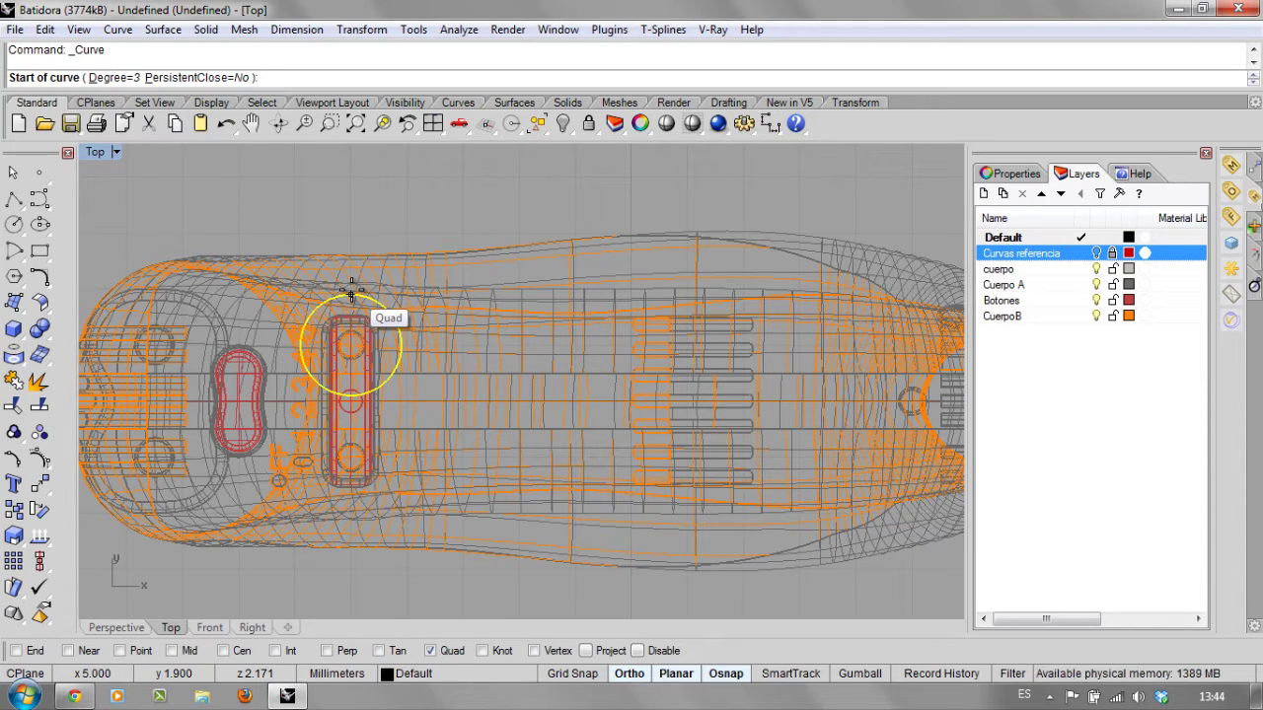
{"action": "left_click", "coordinate": [352, 294]}
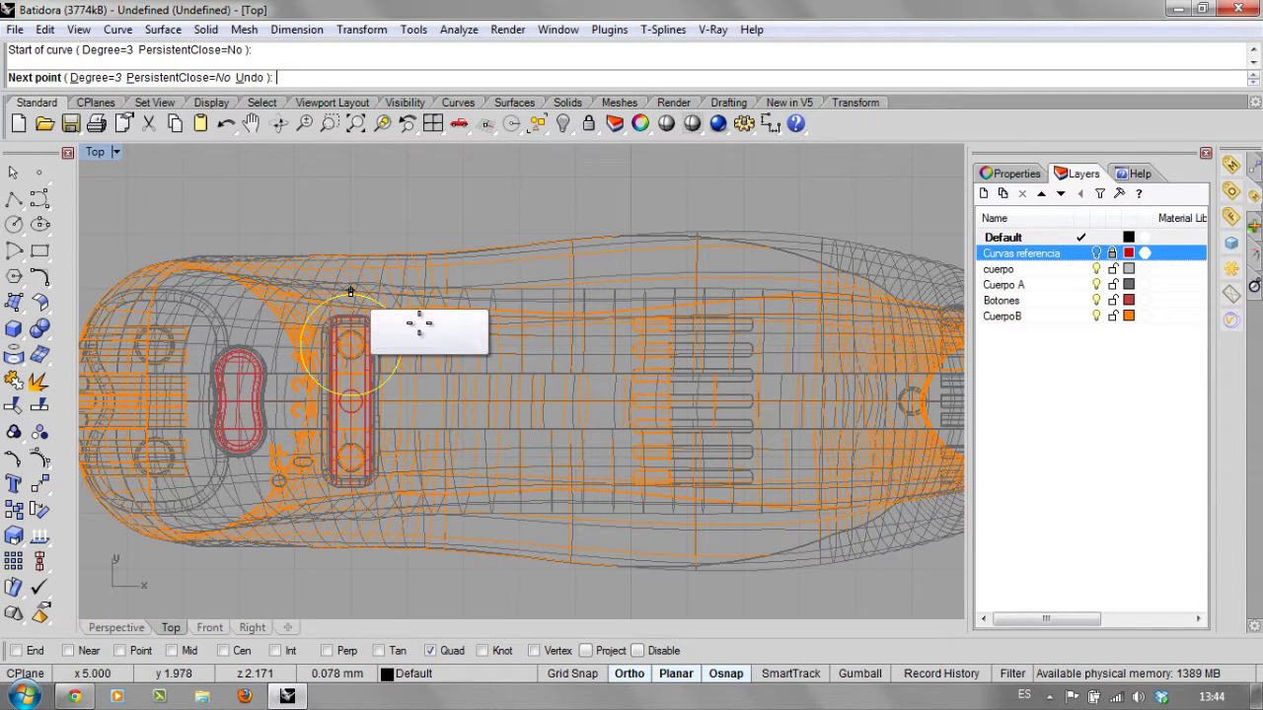
{"action": "left_click", "coordinate": [476, 301]}
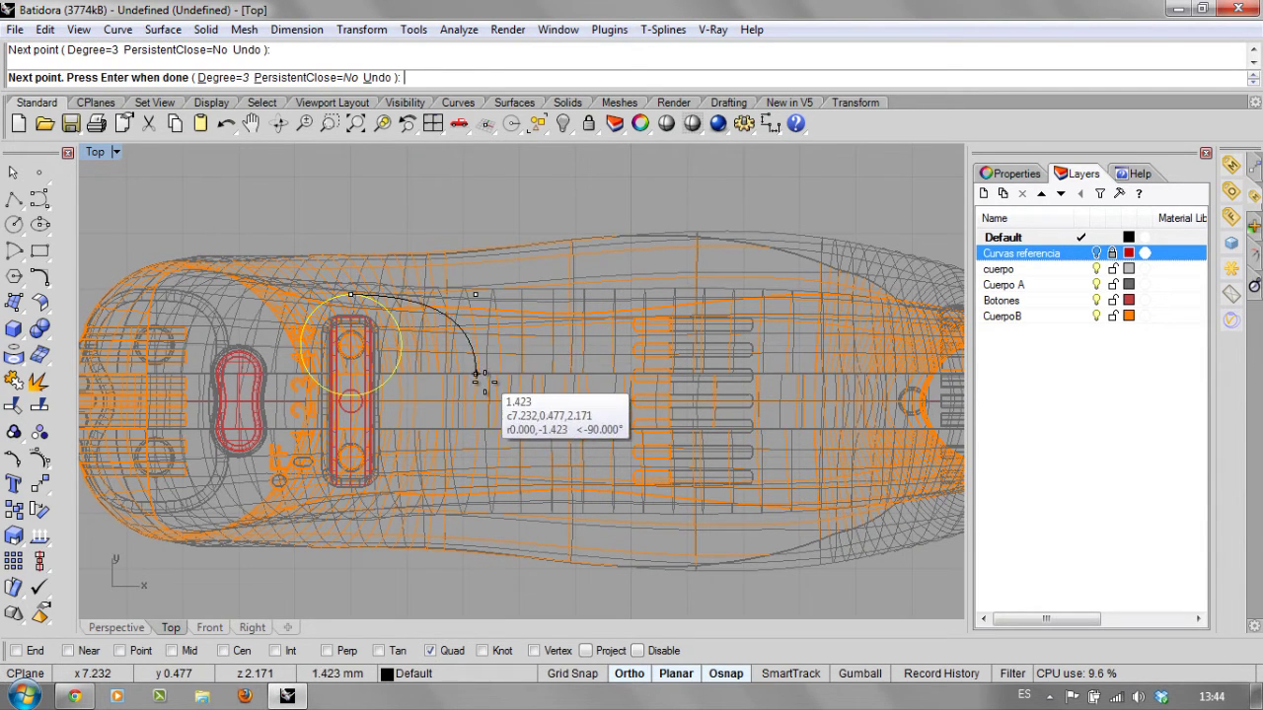
{"action": "left_click", "coordinate": [477, 382]}
{"action": "left_click", "coordinate": [515, 382]}
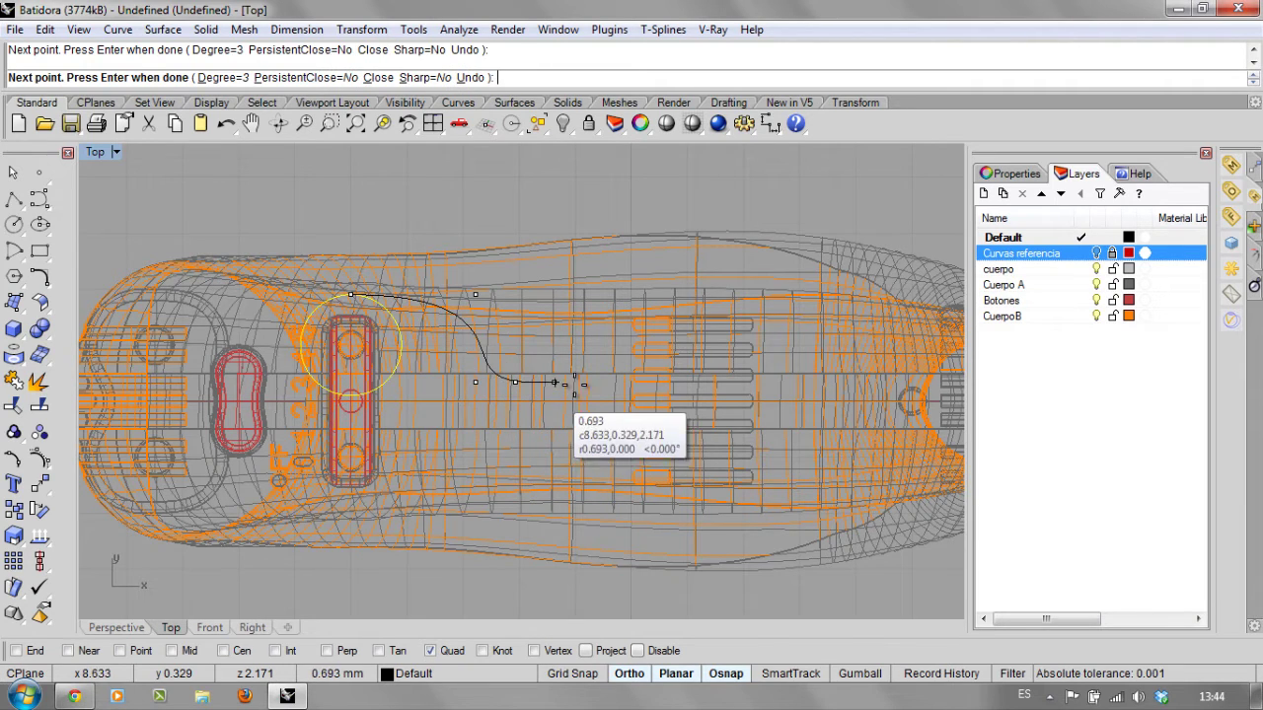
Continue the curve through a second bulge about 1.6 mm high and end it at the X axis in the Top view.
{"action": "double_click", "coordinate": [95, 154]}
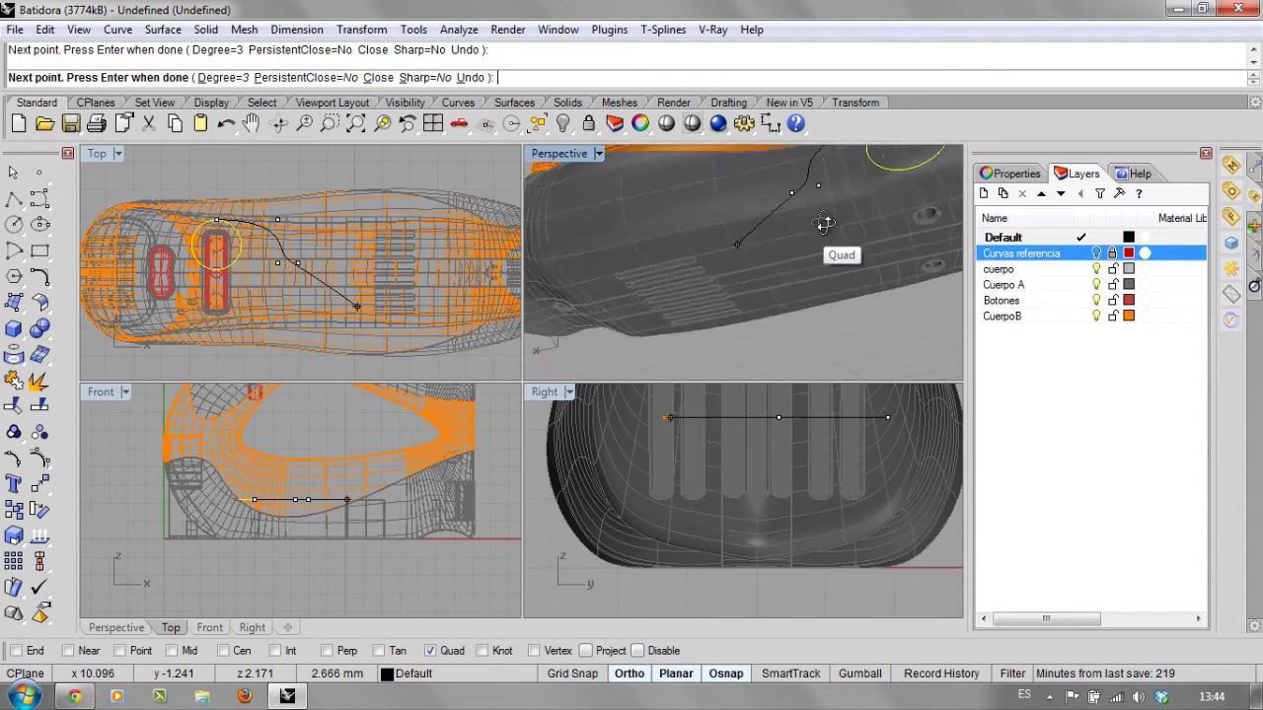
{"action": "mouse_move", "coordinate": [825, 223]}
{"action": "right_mouse_down"}
{"action": "mouse_move", "coordinate": [865, 206]}
{"action": "mouse_move", "coordinate": [693, 310]}
{"action": "mouse_move", "coordinate": [779, 323]}
{"action": "mouse_move", "coordinate": [885, 217]}
{"action": "mouse_move", "coordinate": [826, 203]}
{"action": "mouse_move", "coordinate": [643, 233]}
{"action": "mouse_move", "coordinate": [657, 240]}
{"action": "mouse_move", "coordinate": [552, 296]}
{"action": "right_mouse_up"}
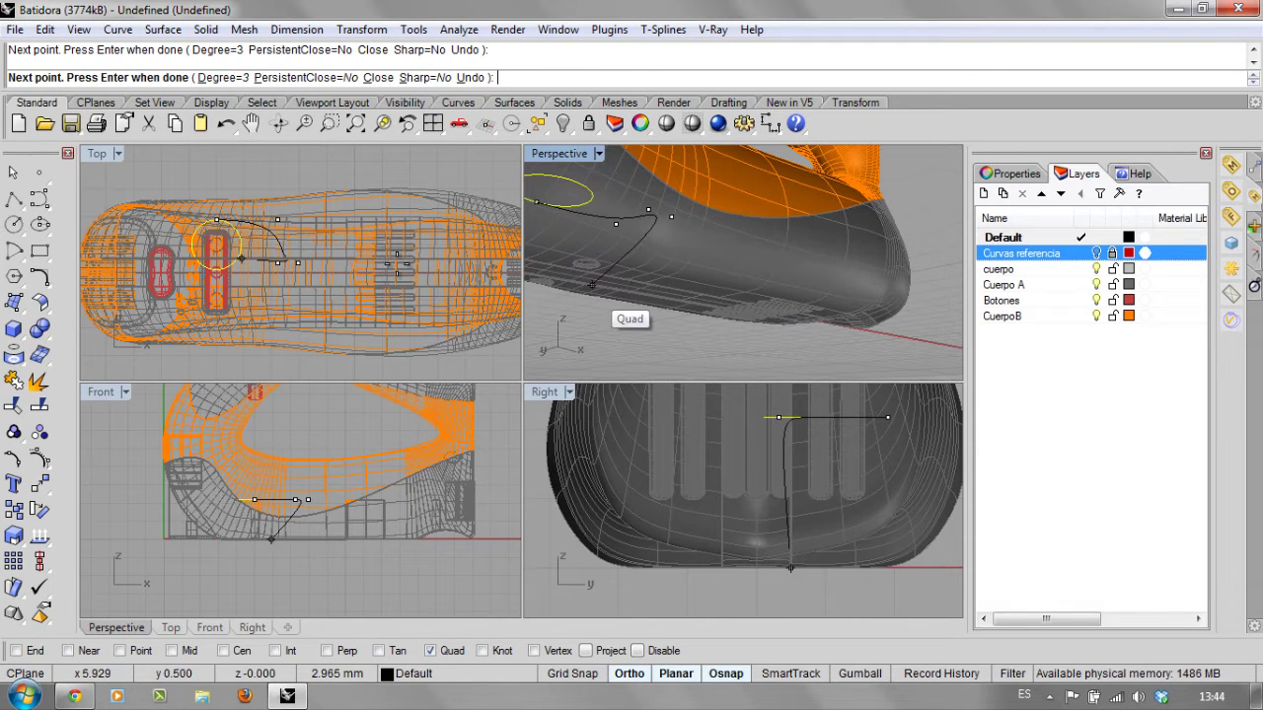
{"action": "scroll", "coordinate": [325, 258], "scroll_direction": "up", "scroll_amount": 5}
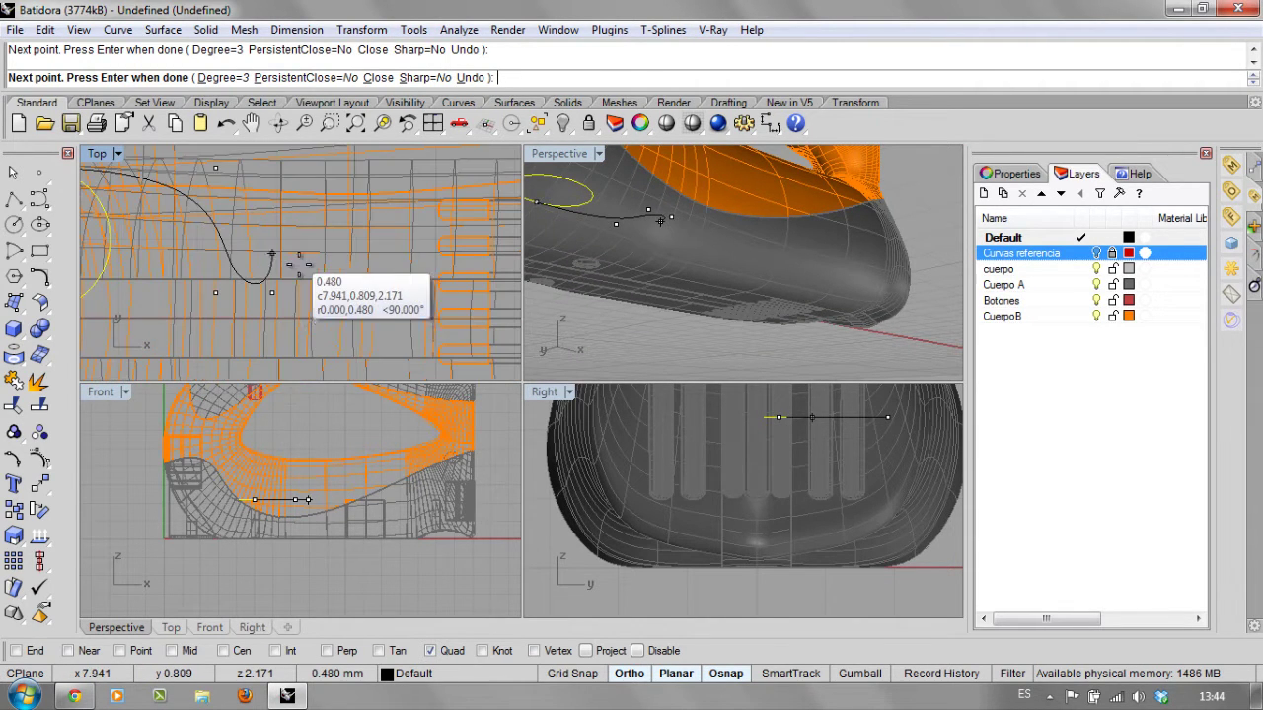
{"action": "left_click", "coordinate": [338, 295]}
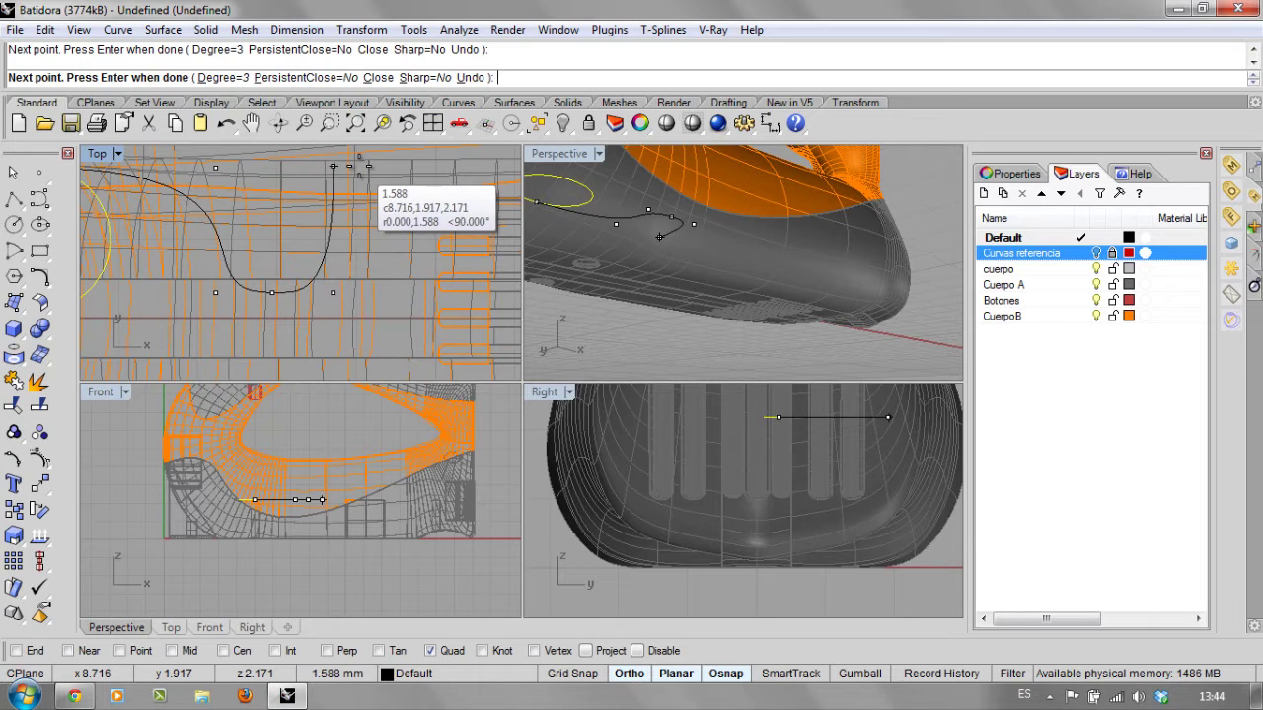
{"action": "left_click", "coordinate": [333, 165]}
{"action": "left_click", "coordinate": [384, 166]}
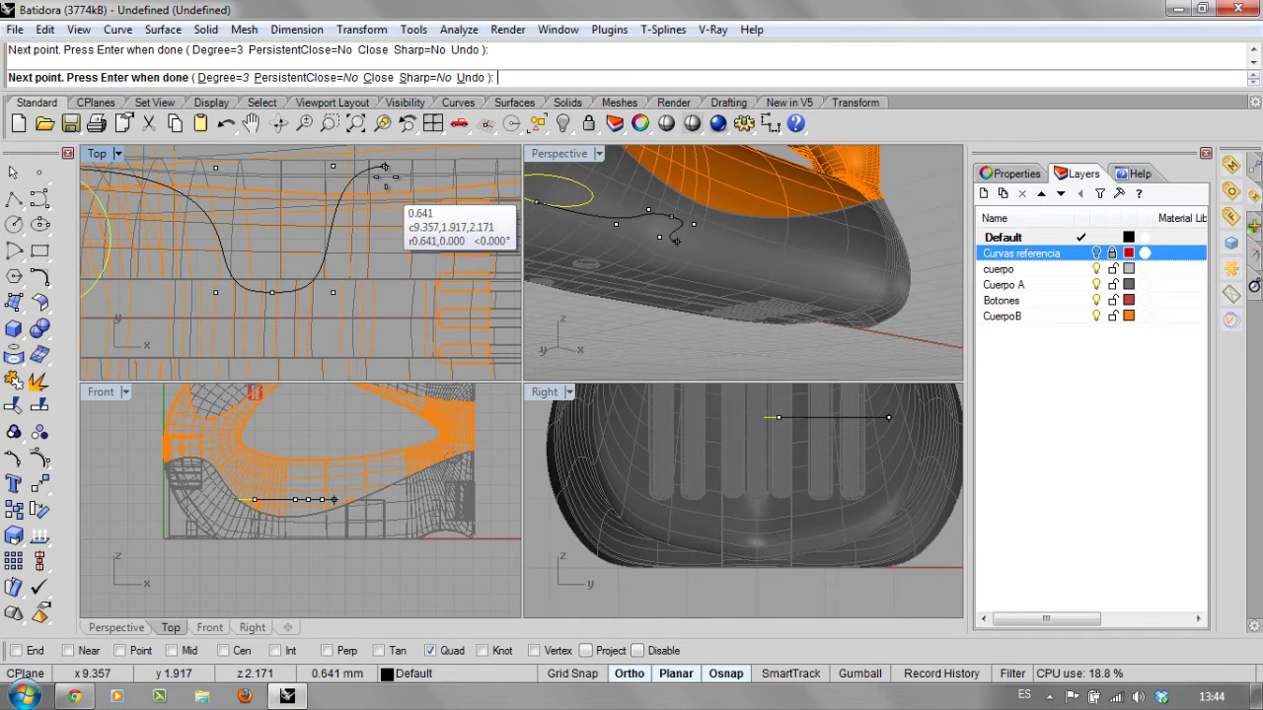
{"action": "left_click", "coordinate": [383, 316]}
{"action": "key", "text": "Return"}
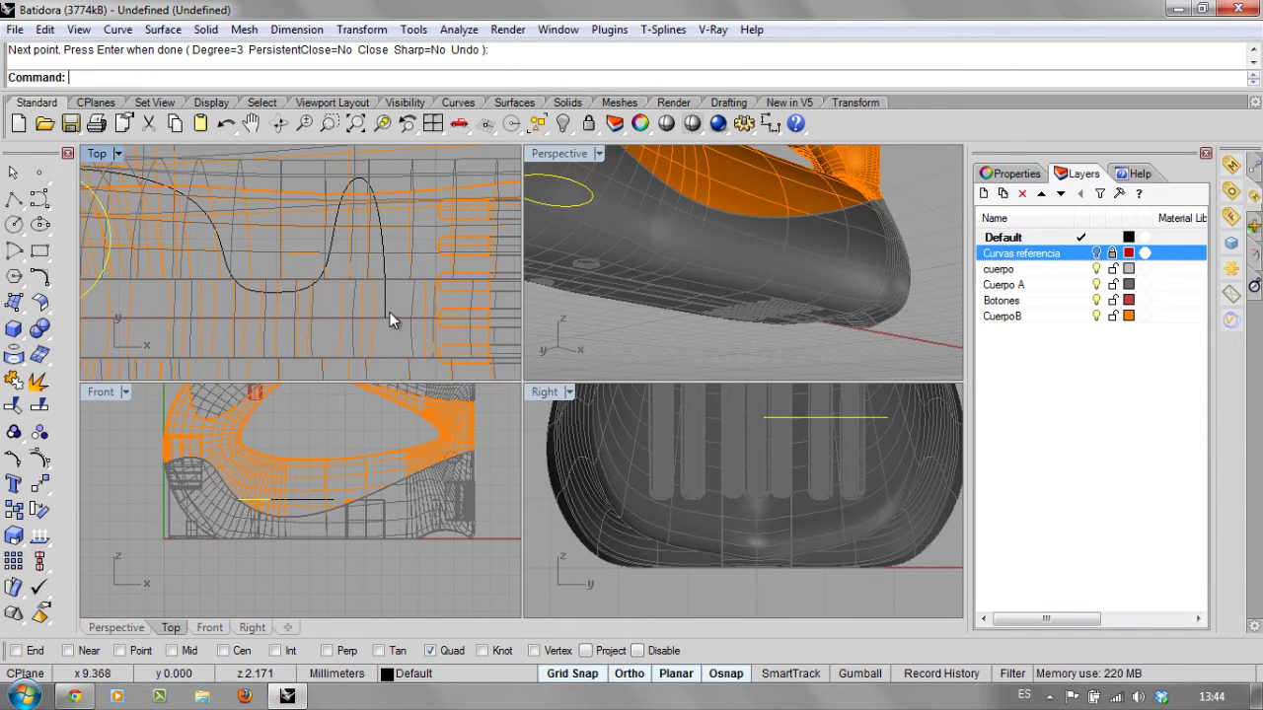
Draw a second control point curve in the Top view from the circle's left quadrant, sloping down and left to the X axis.
{"action": "scroll", "coordinate": [419, 317], "scroll_direction": "down", "scroll_amount": 3}
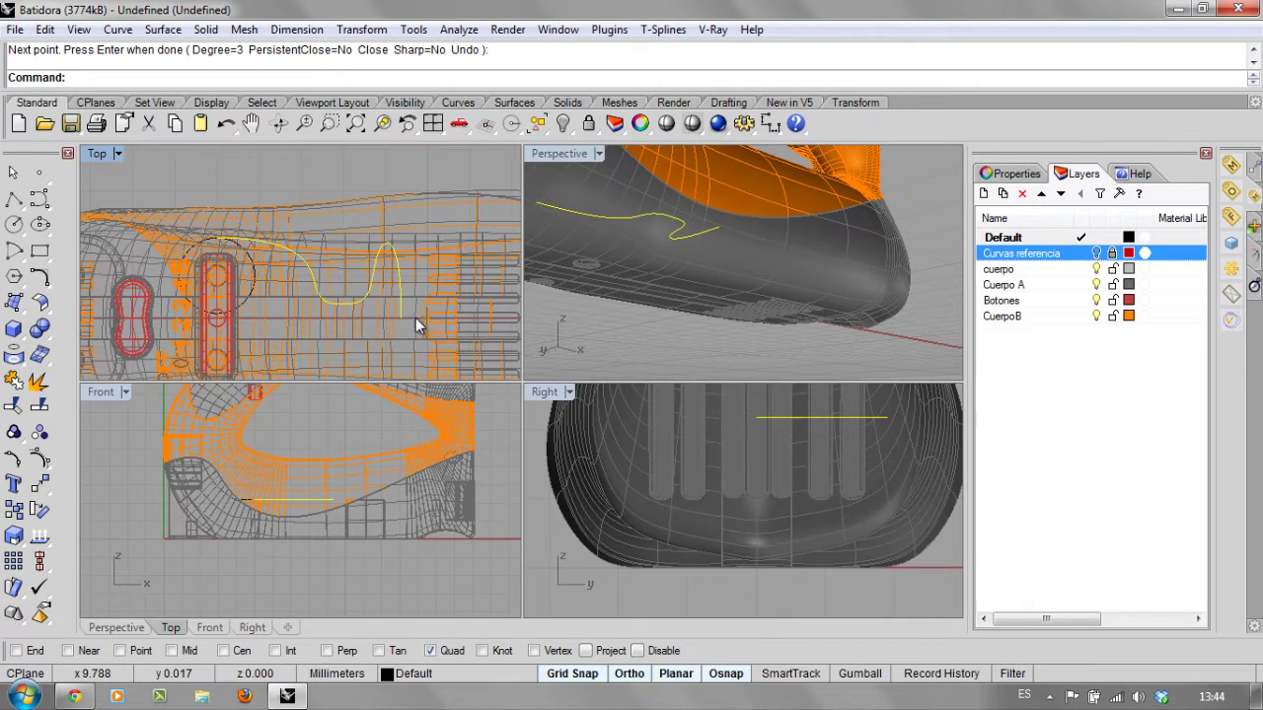
{"action": "scroll", "coordinate": [246, 234], "scroll_direction": "up", "scroll_amount": 5}
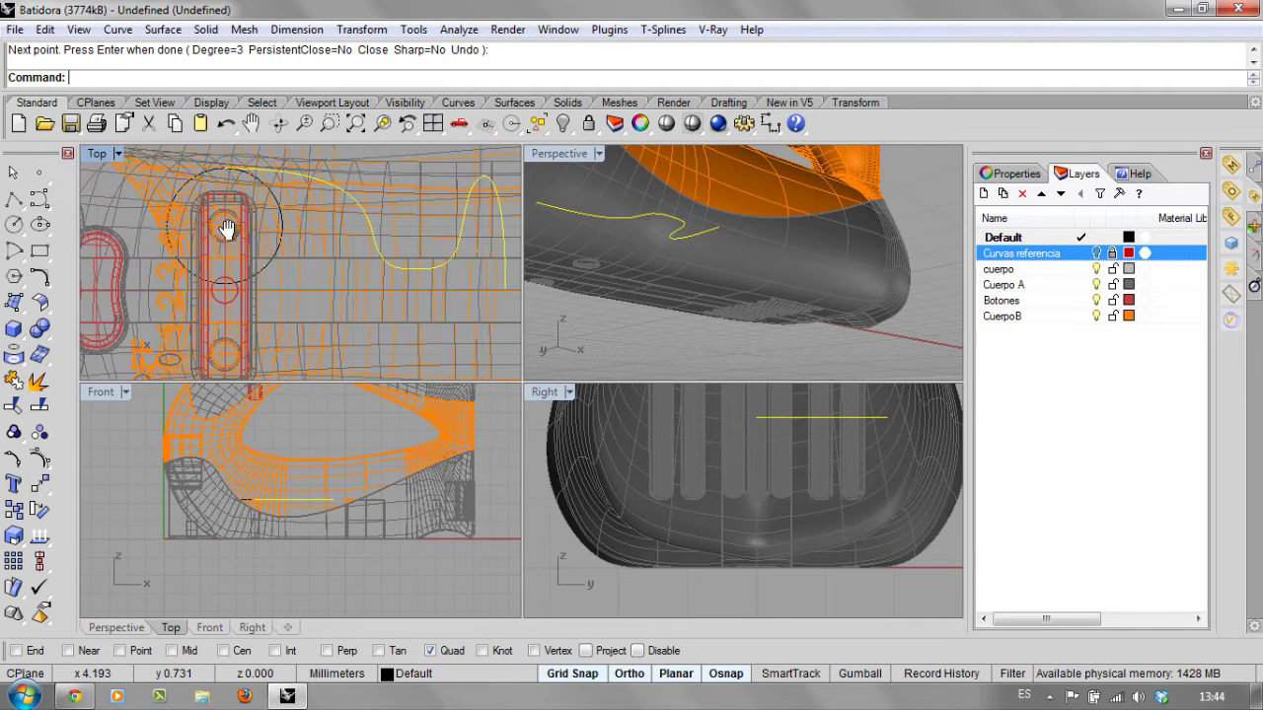
{"action": "scroll", "coordinate": [242, 249], "scroll_direction": "up", "scroll_amount": 2}
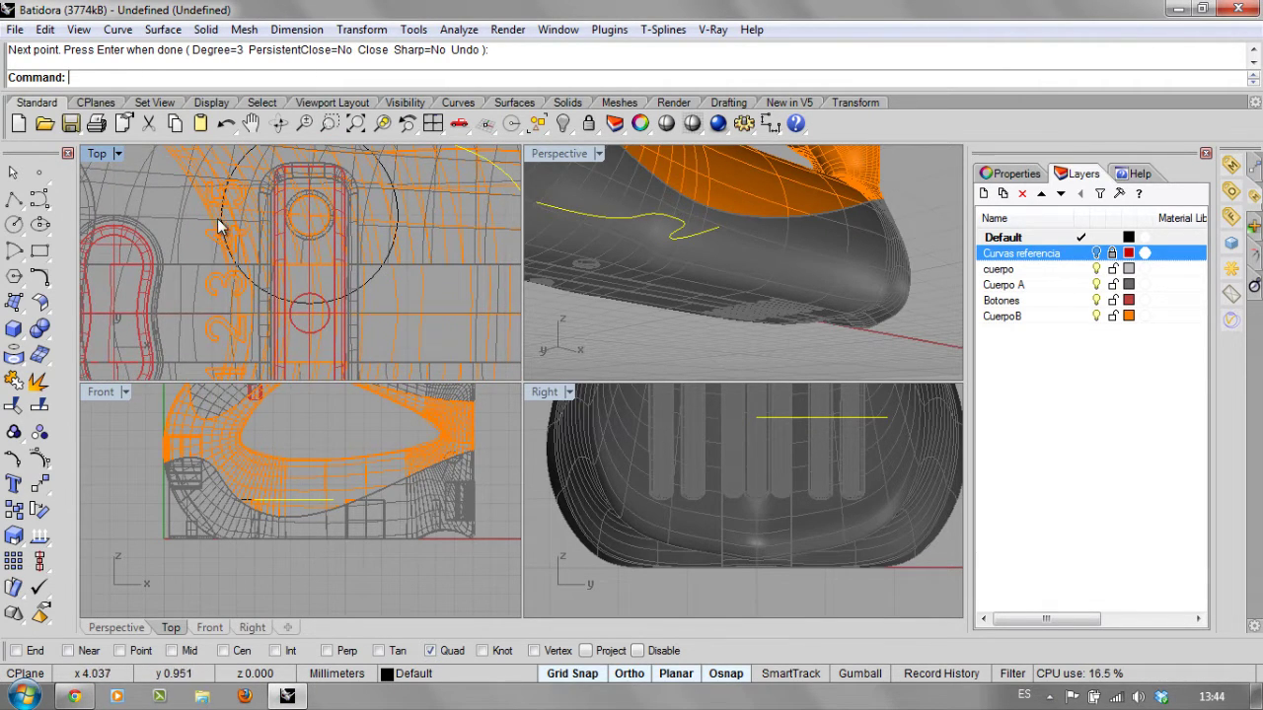
{"action": "left_click", "coordinate": [38, 202]}
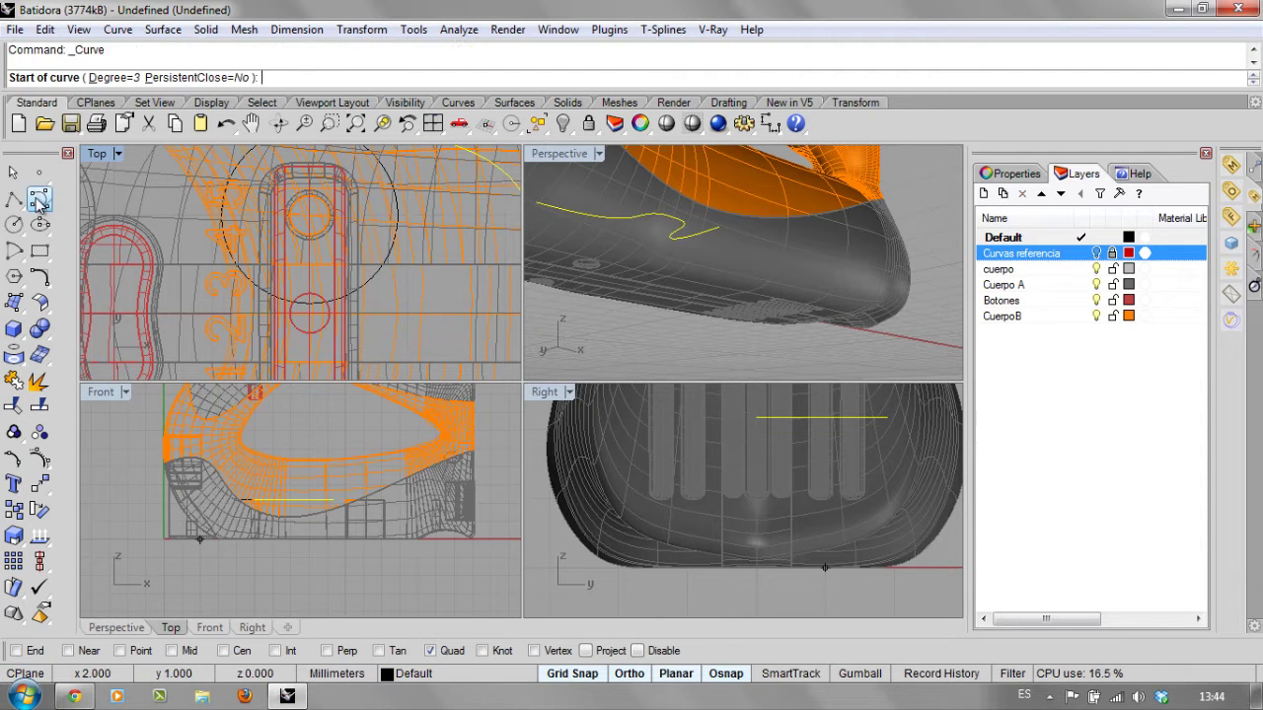
{"action": "left_click", "coordinate": [221, 209]}
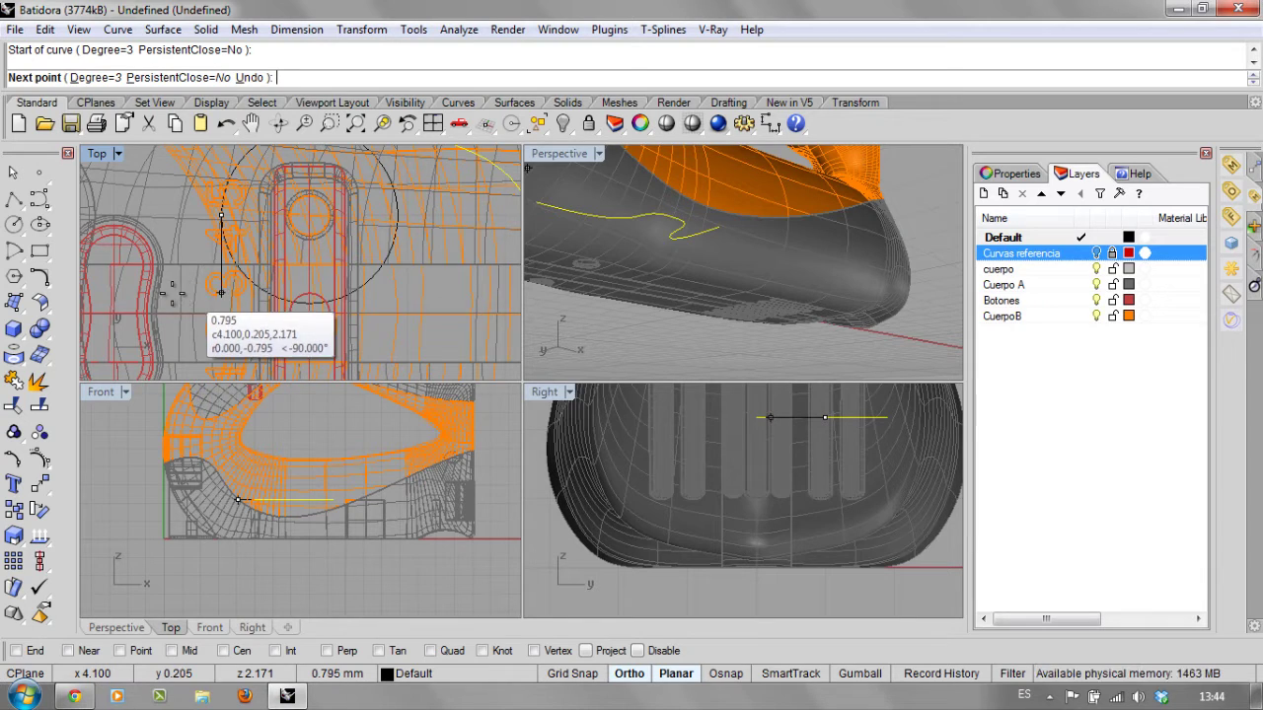
{"action": "left_click", "coordinate": [629, 674]}
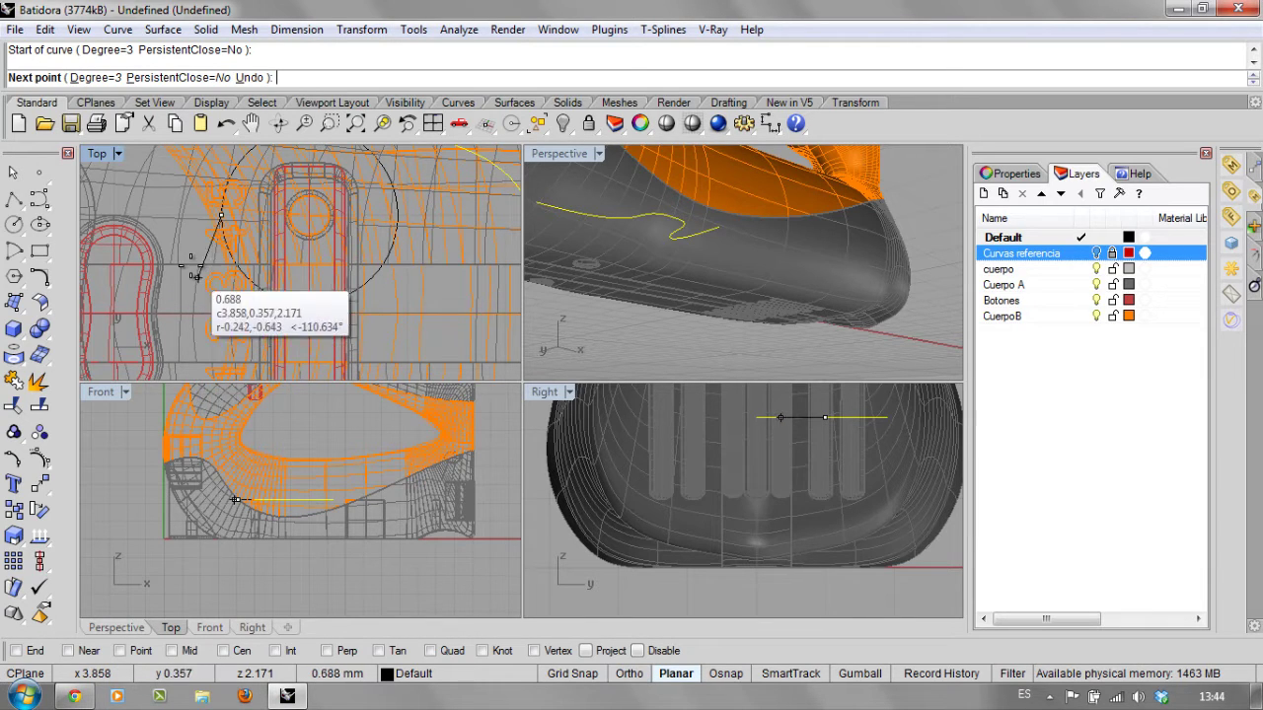
{"action": "left_click", "coordinate": [199, 274]}
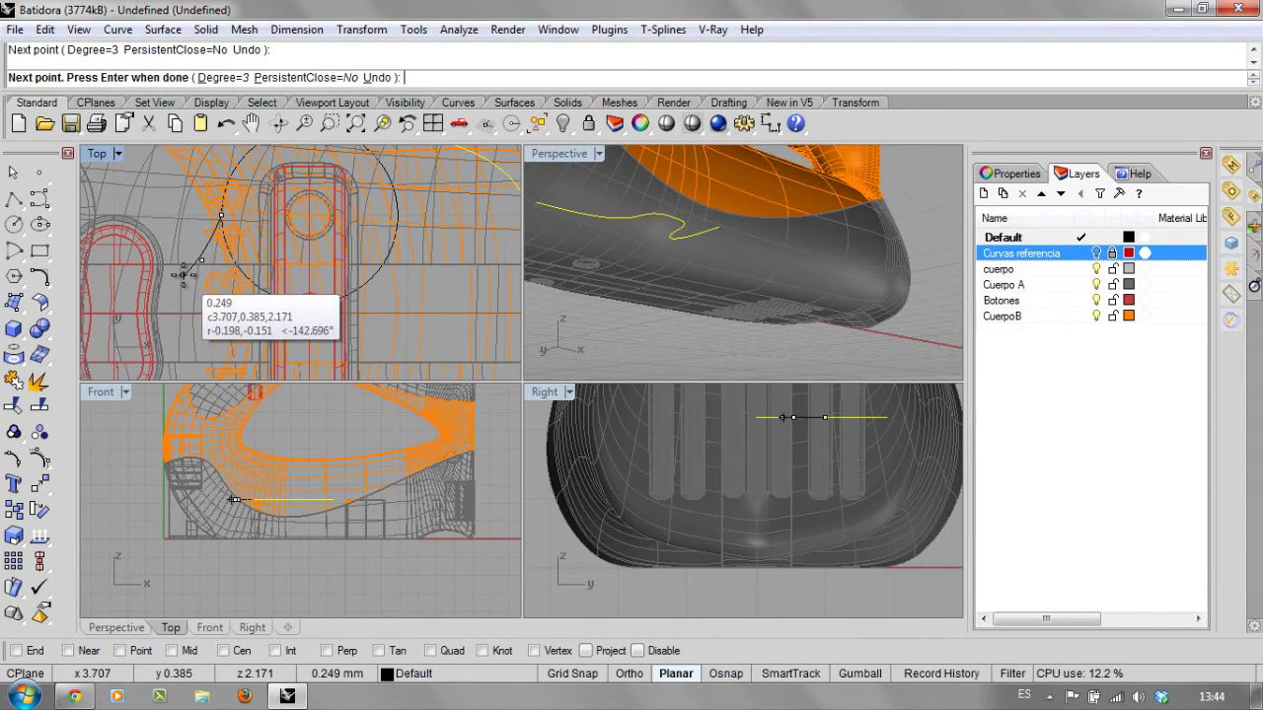
{"action": "left_click", "coordinate": [184, 274]}
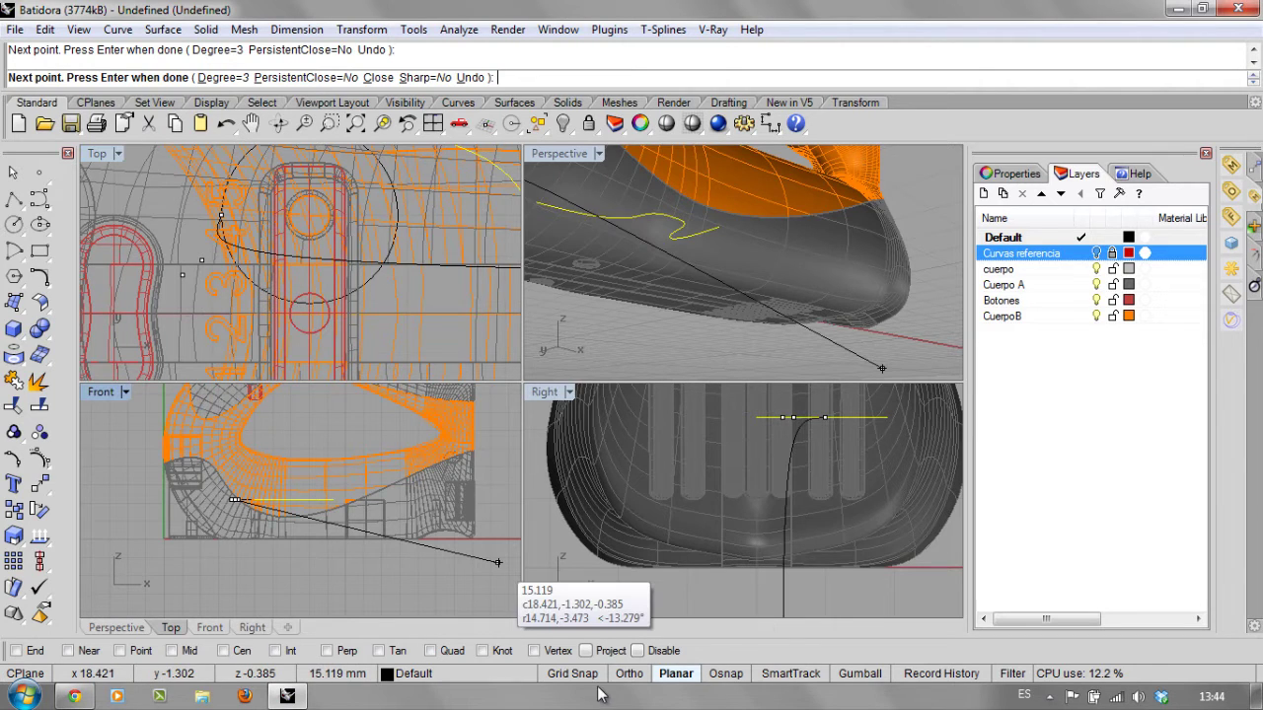
{"action": "left_click", "coordinate": [191, 315]}
{"action": "key", "text": "Return"}
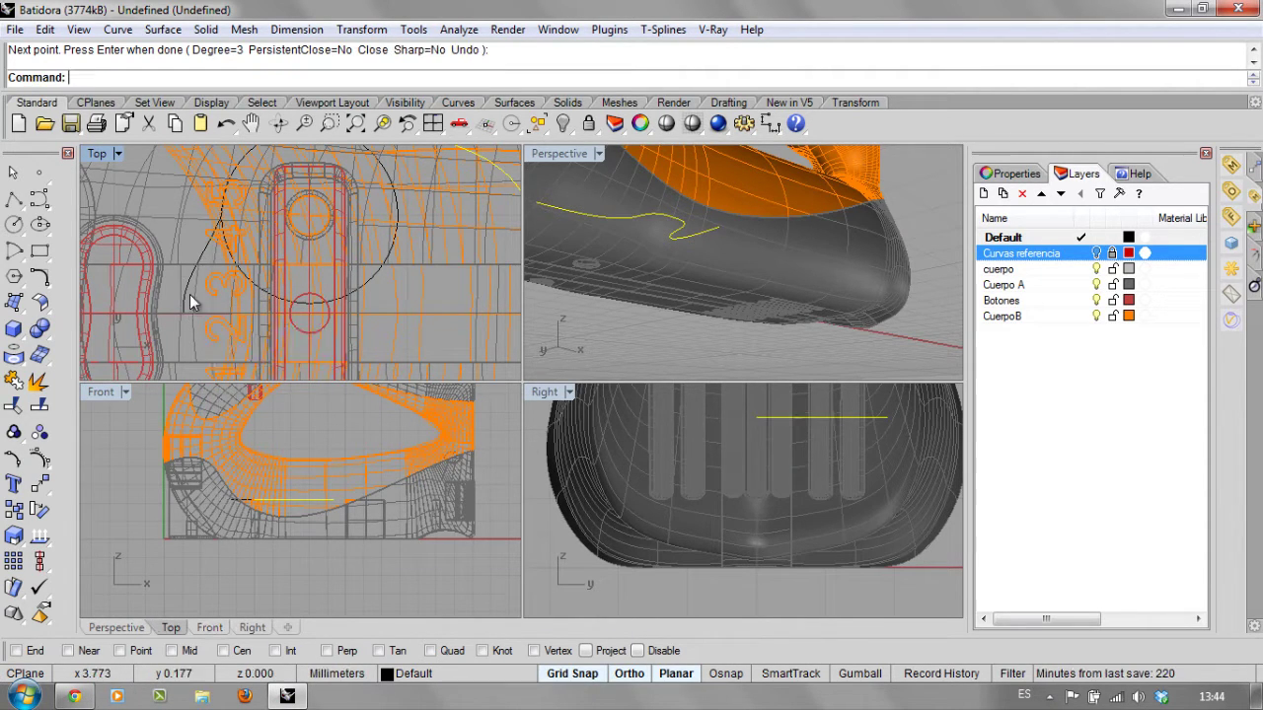
Select the circle and the two new curves and hide all the other objects in the model.
{"action": "left_click", "coordinate": [190, 301]}
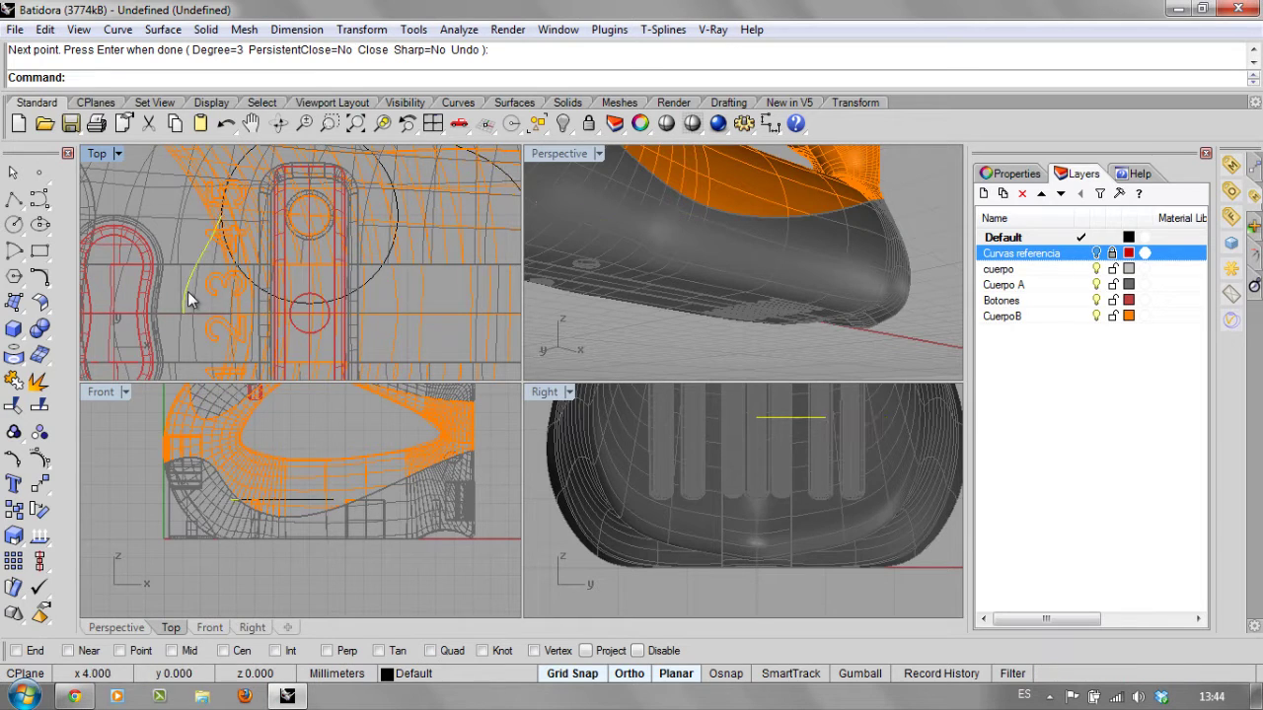
{"action": "left_click", "coordinate": [369, 279]}
{"action": "scroll", "coordinate": [369, 279], "scroll_direction": "down", "scroll_amount": 5}
{"action": "right_click_drag", "start_coordinate": [369, 278], "coordinate": [239, 292]}
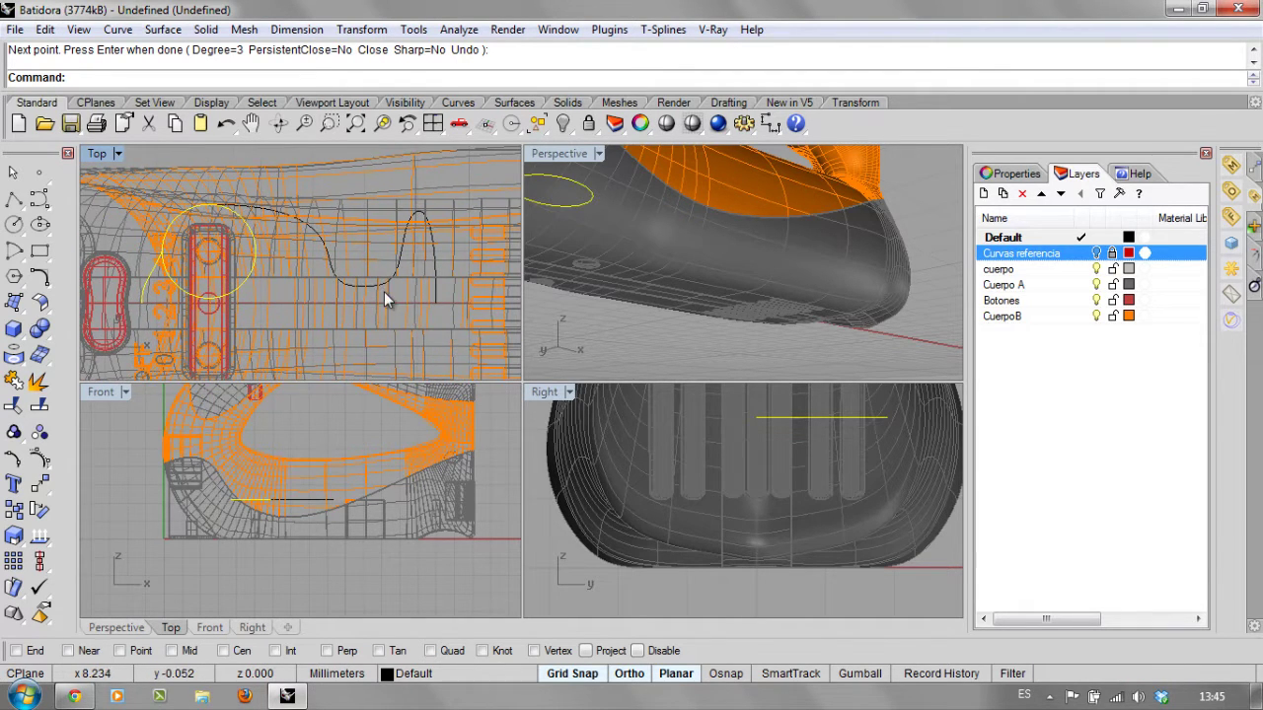
{"action": "left_click", "coordinate": [403, 261]}
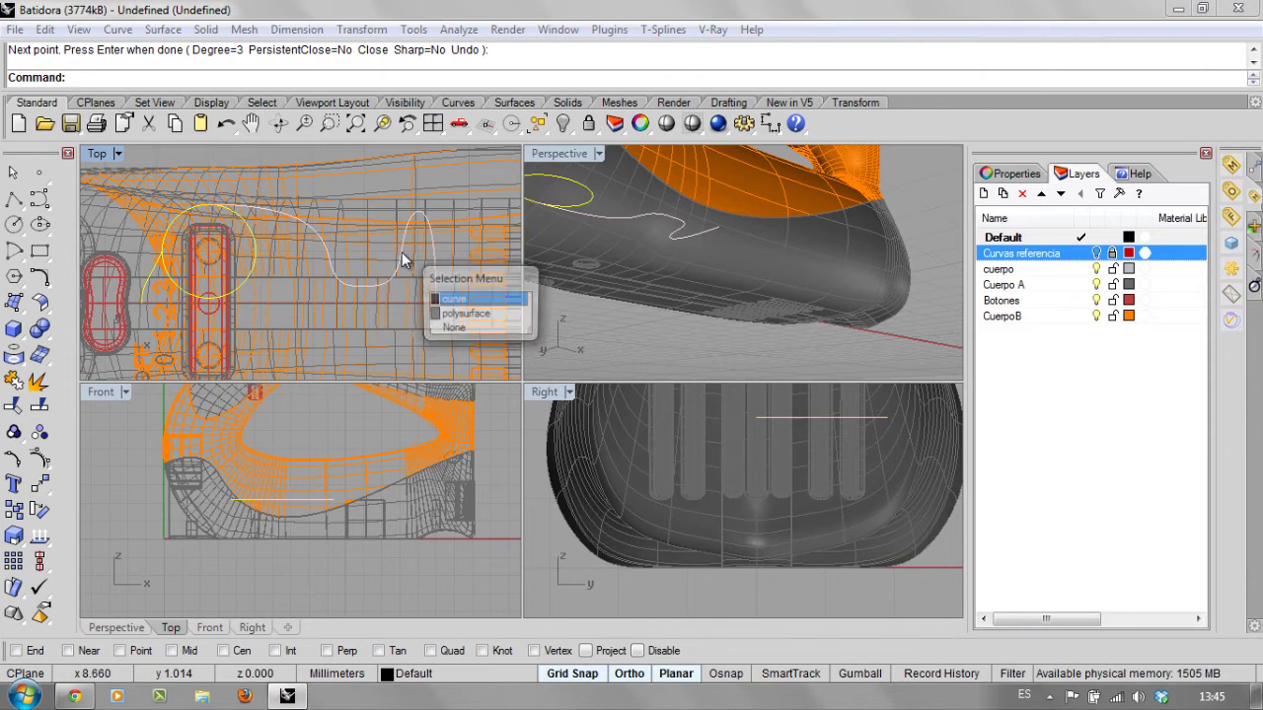
{"action": "left_click", "coordinate": [470, 301]}
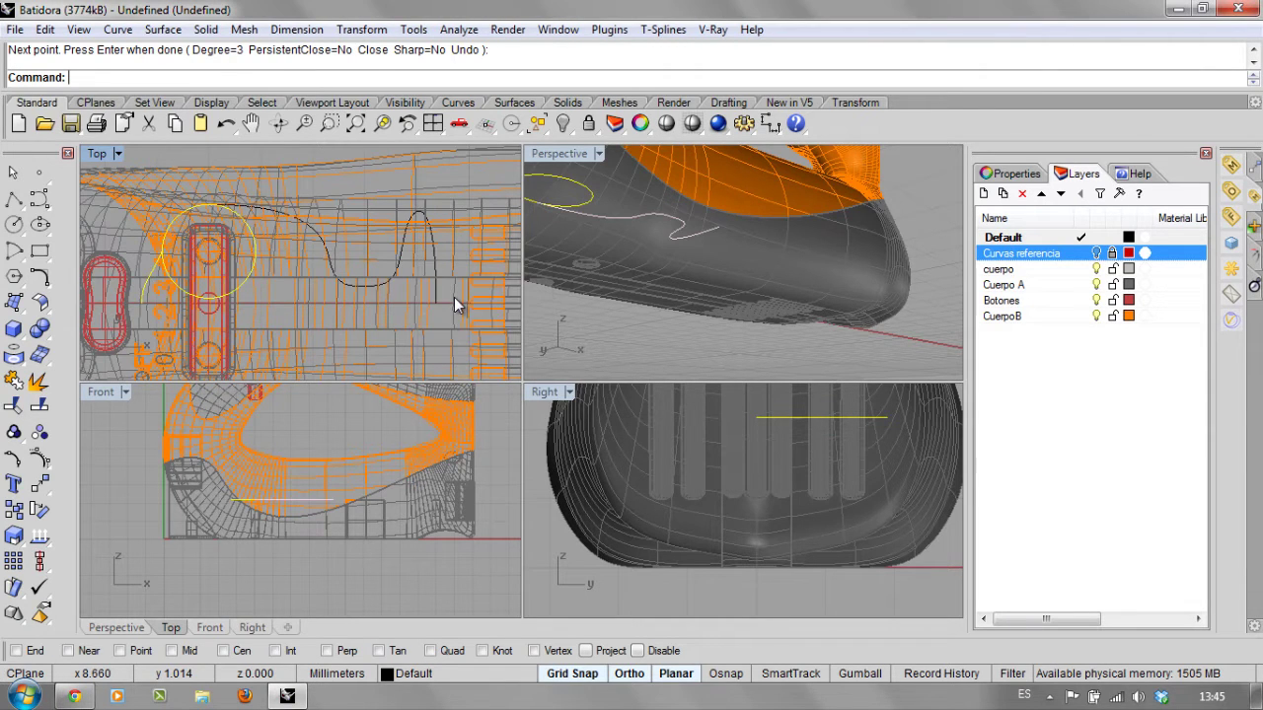
{"action": "scroll", "coordinate": [361, 279], "scroll_direction": "down", "scroll_amount": 1}
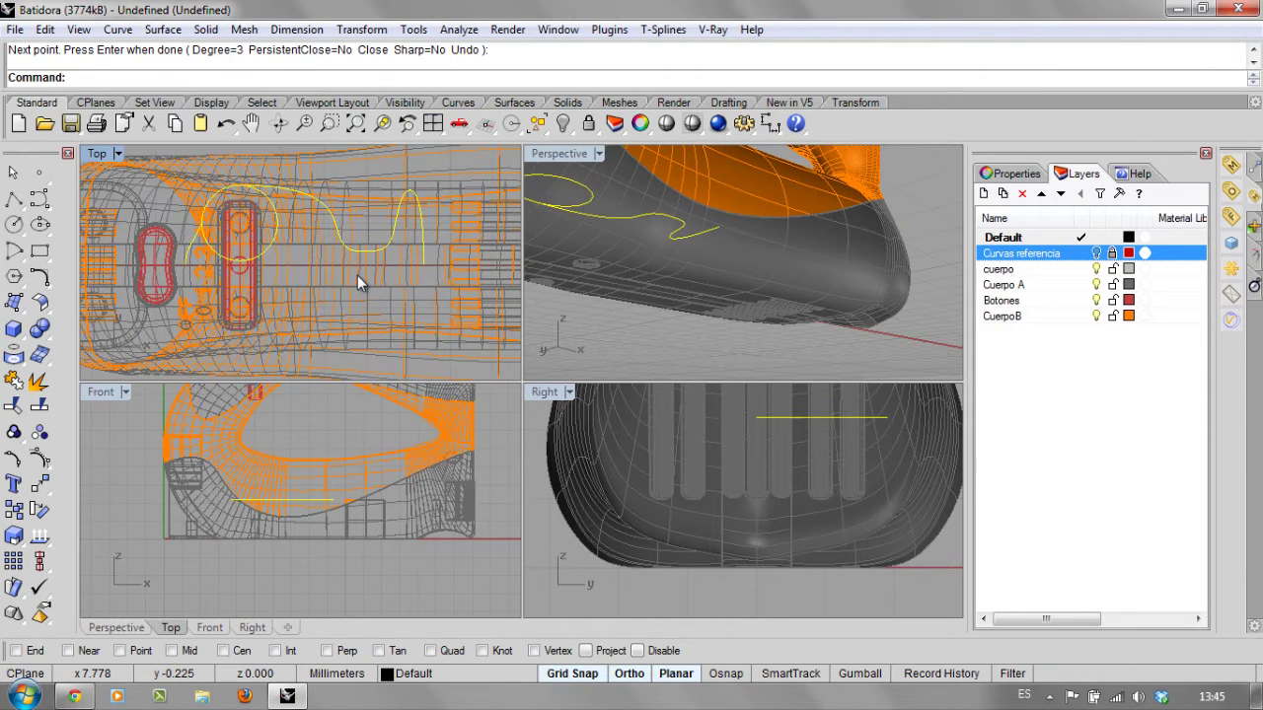
{"action": "scroll", "coordinate": [358, 281], "scroll_direction": "down", "scroll_amount": 2}
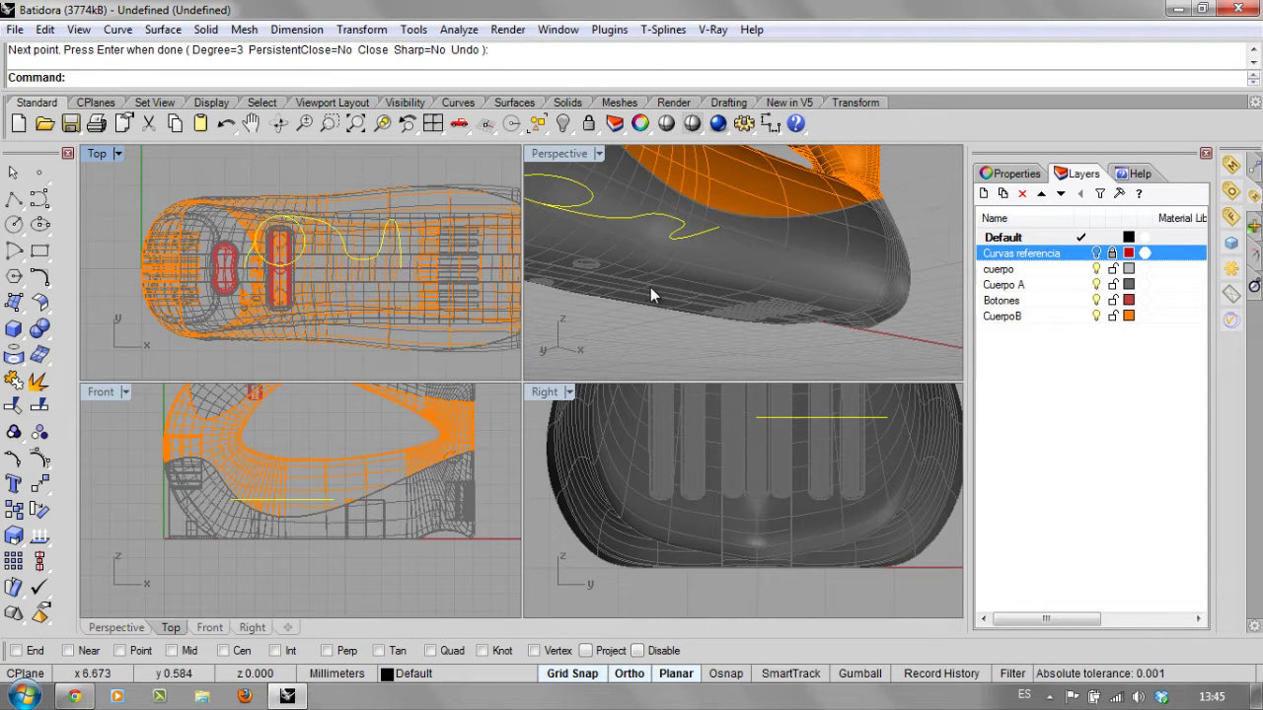
{"action": "right_click_drag", "start_coordinate": [610, 262], "coordinate": [680, 279]}
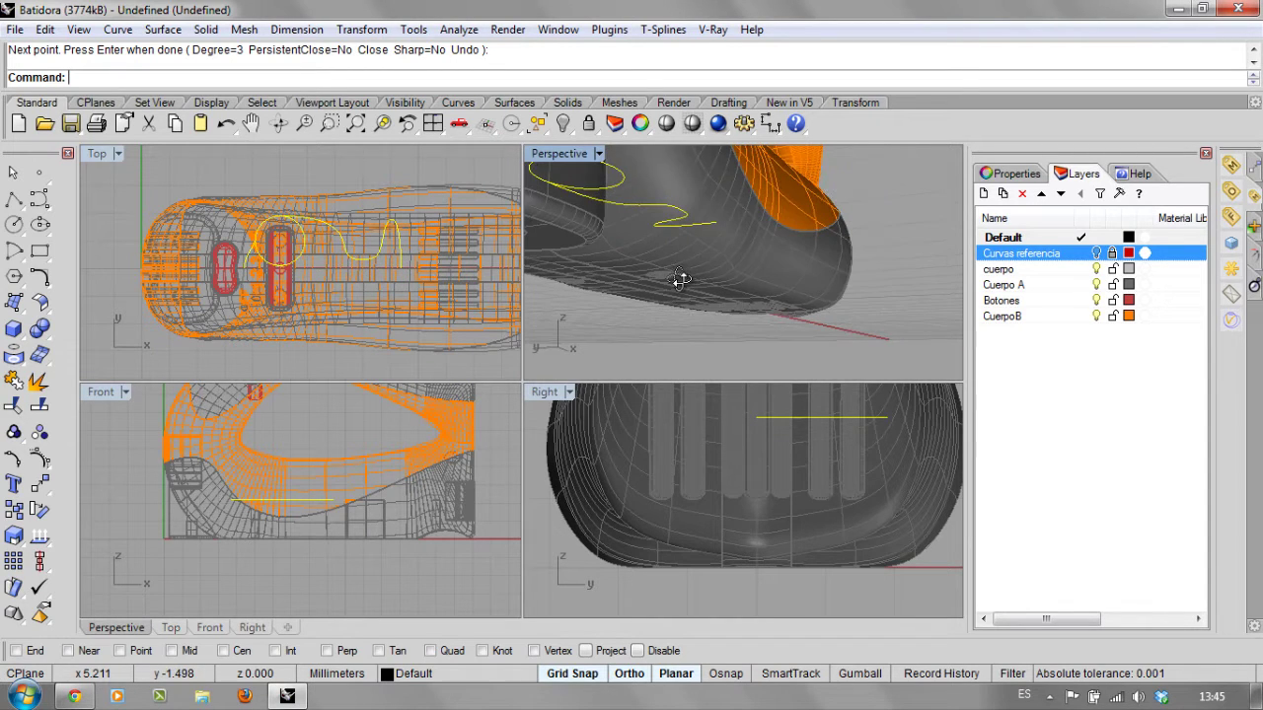
{"action": "left_click", "coordinate": [564, 125]}
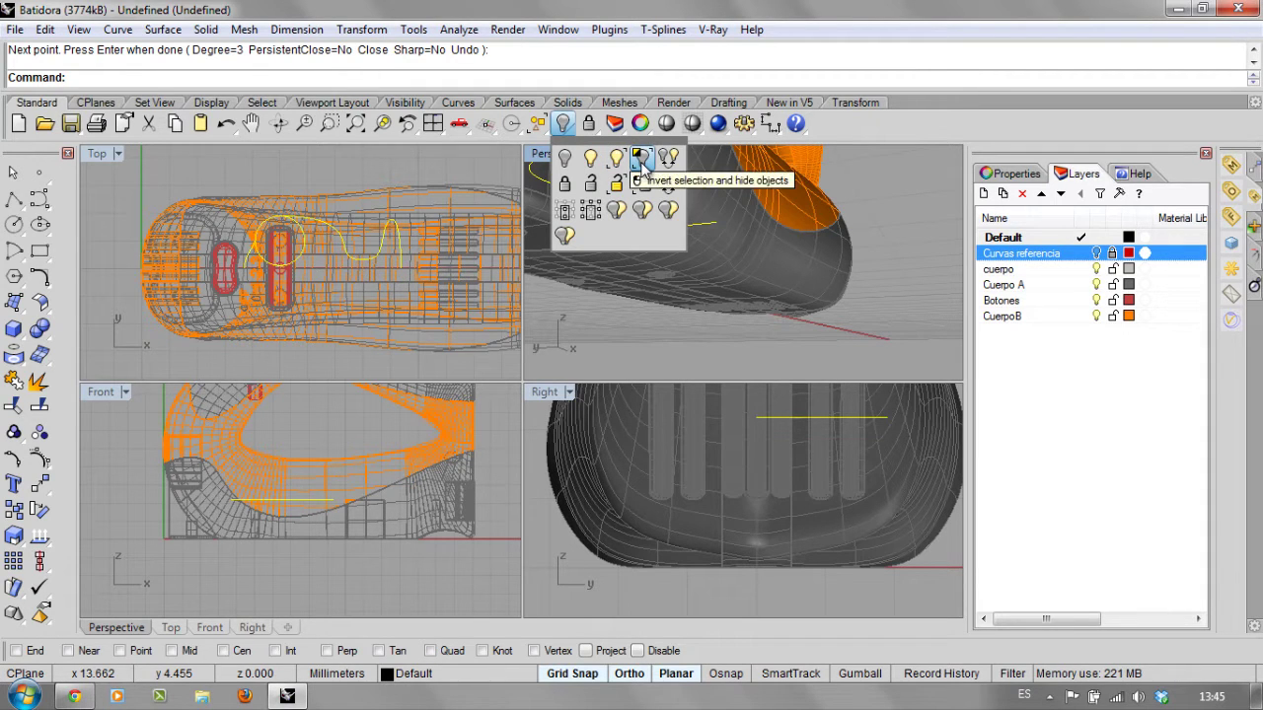
{"action": "left_click", "coordinate": [640, 160]}
{"action": "key", "text": "ctrl+h"}
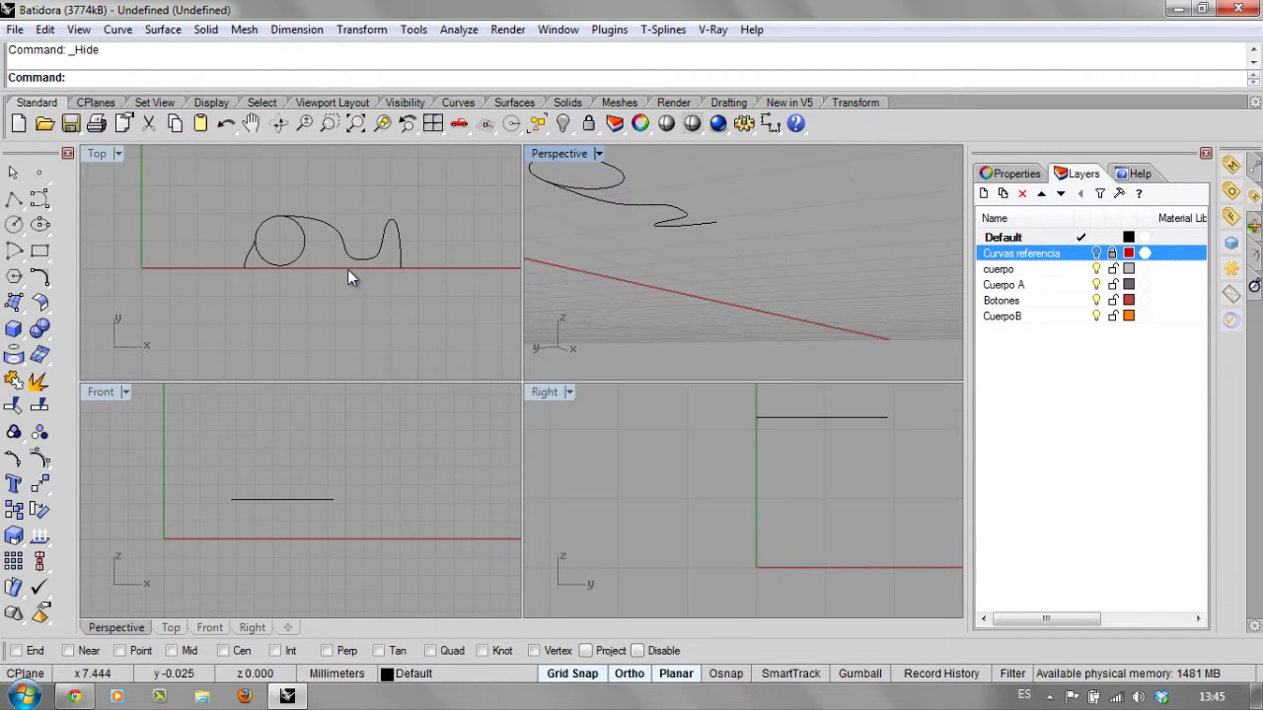
Try to trim the circle away against the two beater curves in the Top view, and undo the trim.
{"action": "left_click_drag", "start_coordinate": [187, 191], "coordinate": [489, 303]}
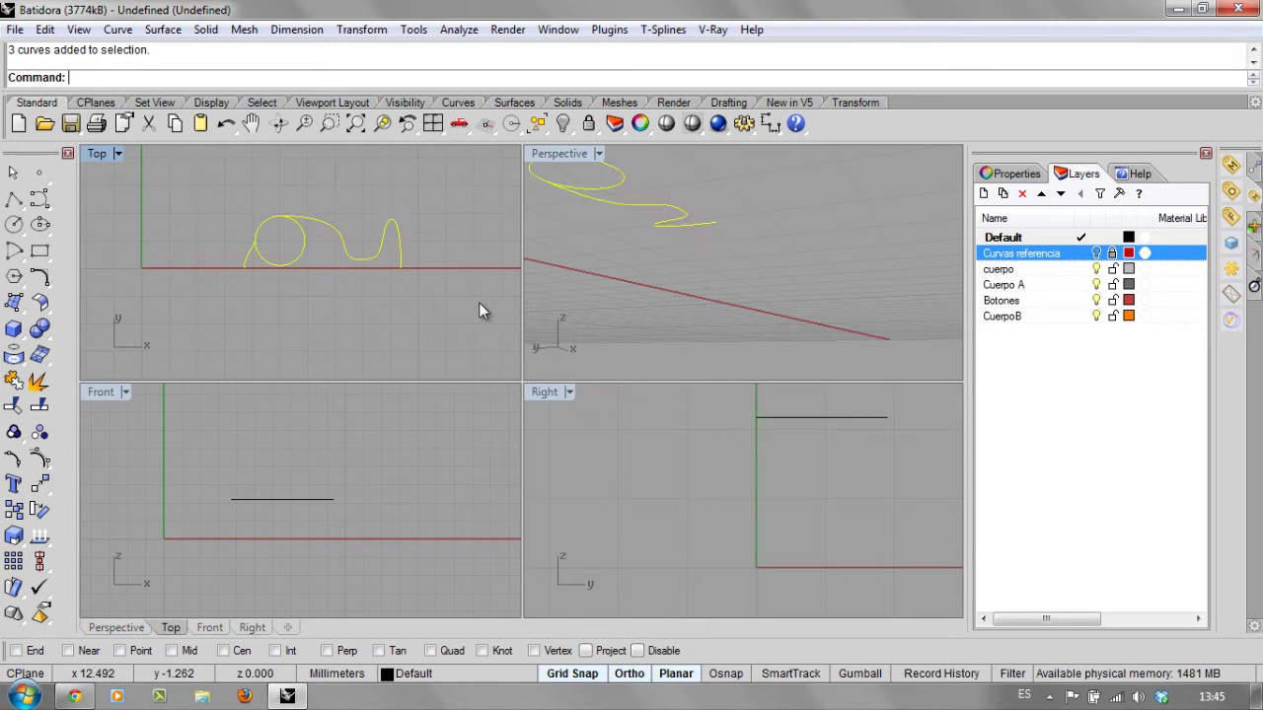
{"action": "left_click", "coordinate": [12, 404]}
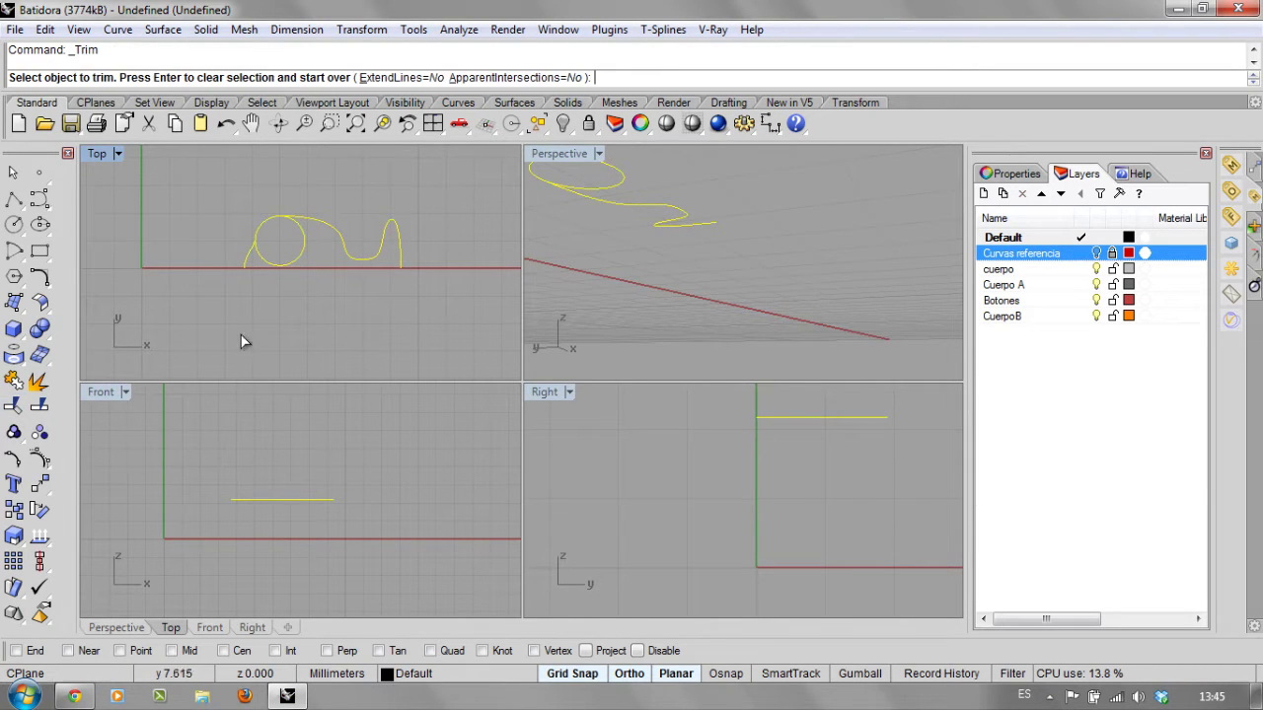
{"action": "left_click", "coordinate": [301, 261]}
{"action": "left_click", "coordinate": [272, 268]}
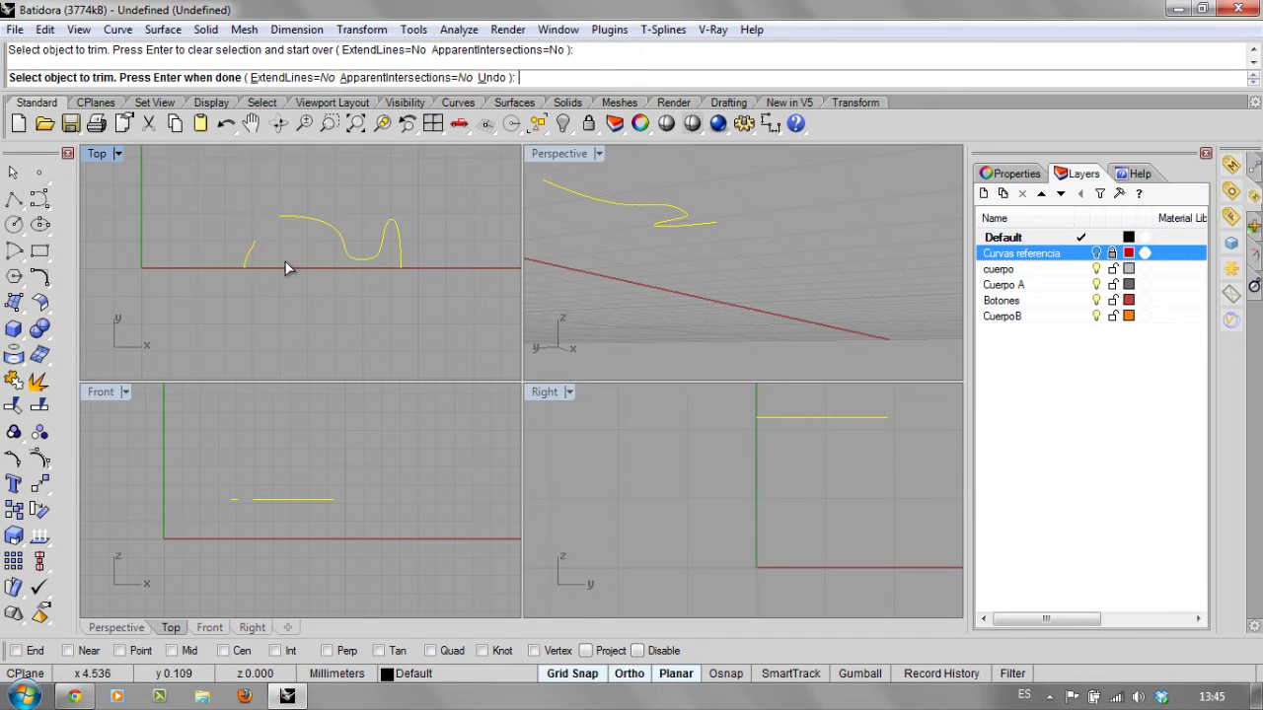
{"action": "scroll", "coordinate": [370, 255], "scroll_direction": "up", "scroll_amount": 1}
{"action": "scroll", "coordinate": [370, 255], "scroll_direction": "up", "scroll_amount": 1}
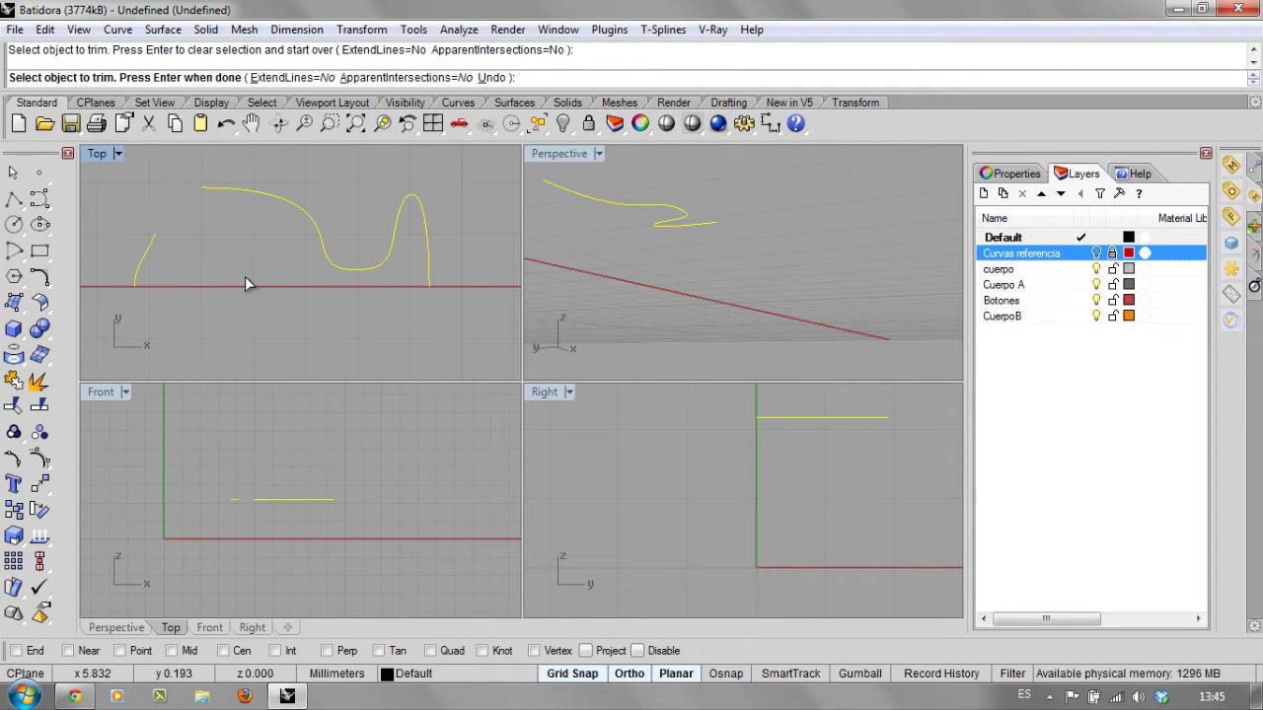
{"action": "key", "text": "Return"}
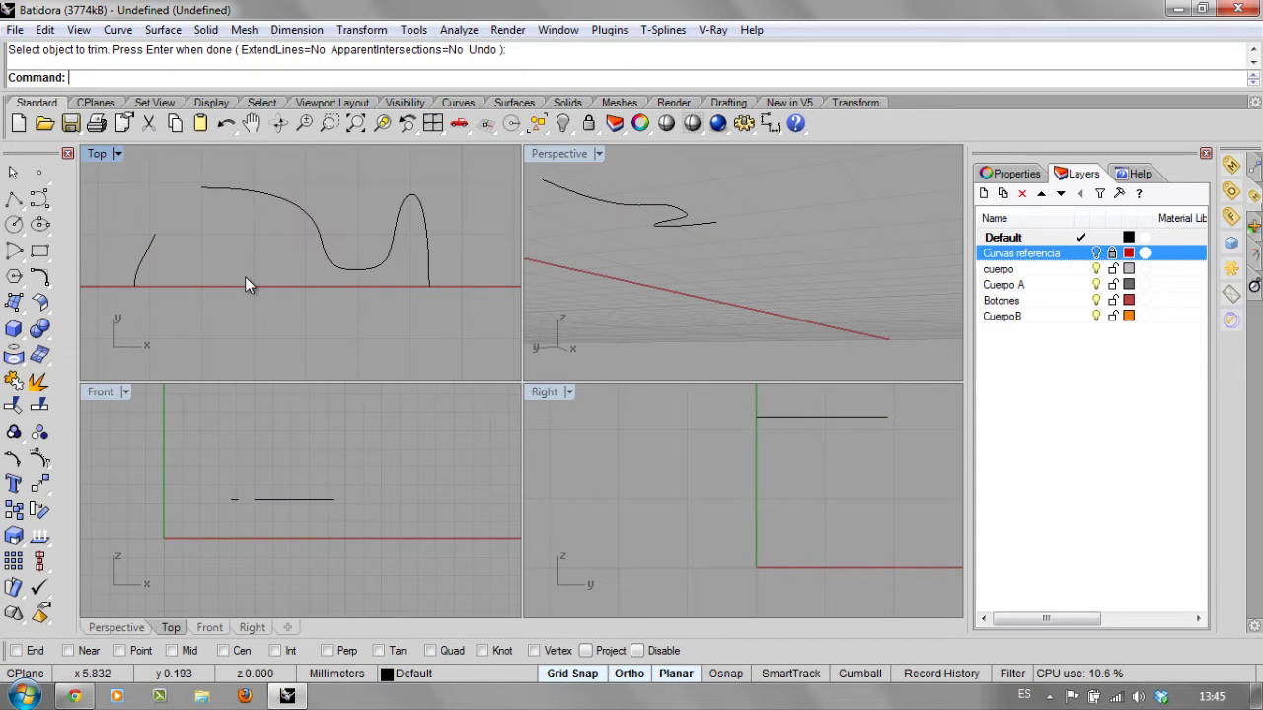
{"action": "key", "text": "ctrl+z"}
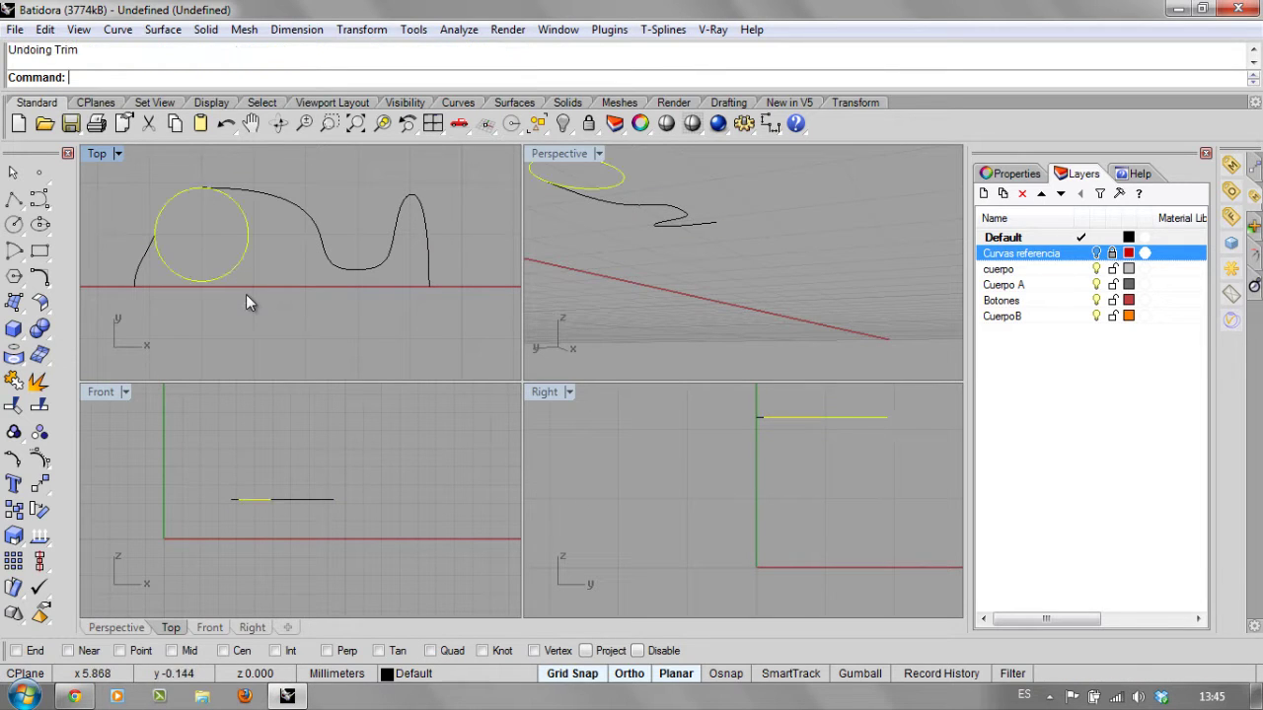
Try to split the circle using the short sloping curve and the long wavy curve as cutting objects.
{"action": "left_click", "coordinate": [246, 294]}
{"action": "scroll", "coordinate": [170, 233], "scroll_direction": "up", "scroll_amount": 3}
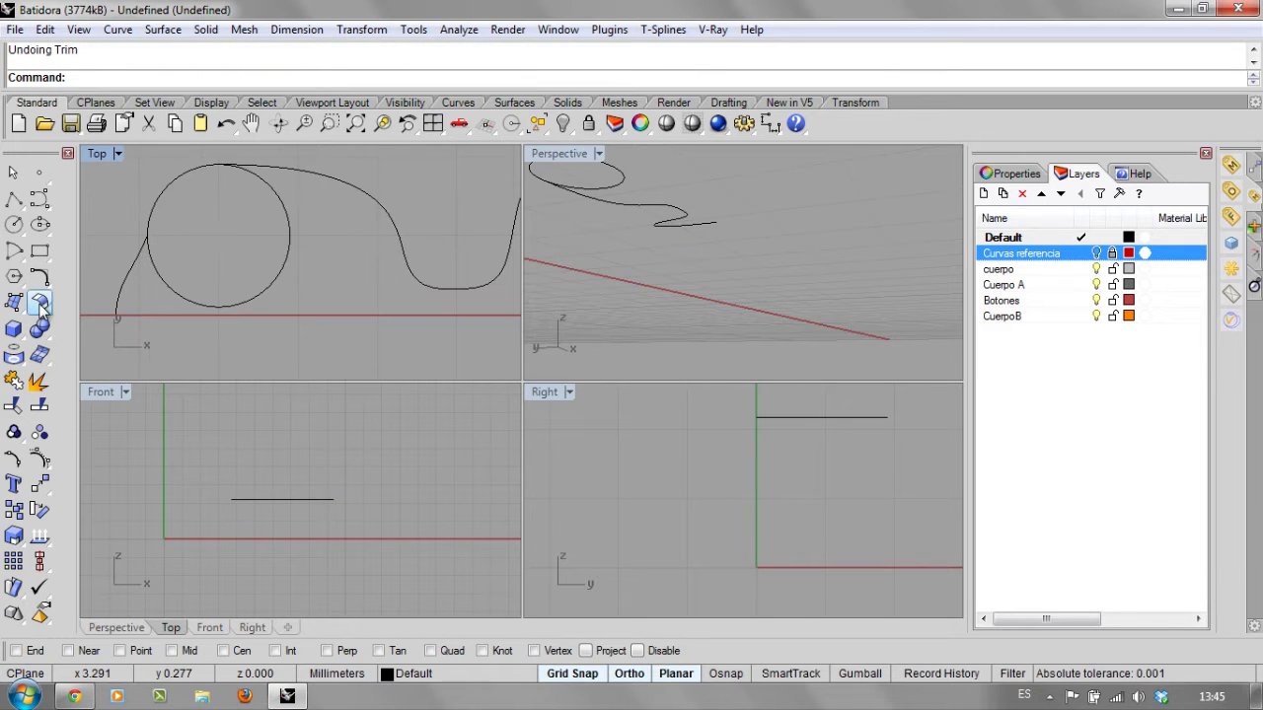
{"action": "left_click", "coordinate": [39, 405]}
{"action": "left_click", "coordinate": [154, 268]}
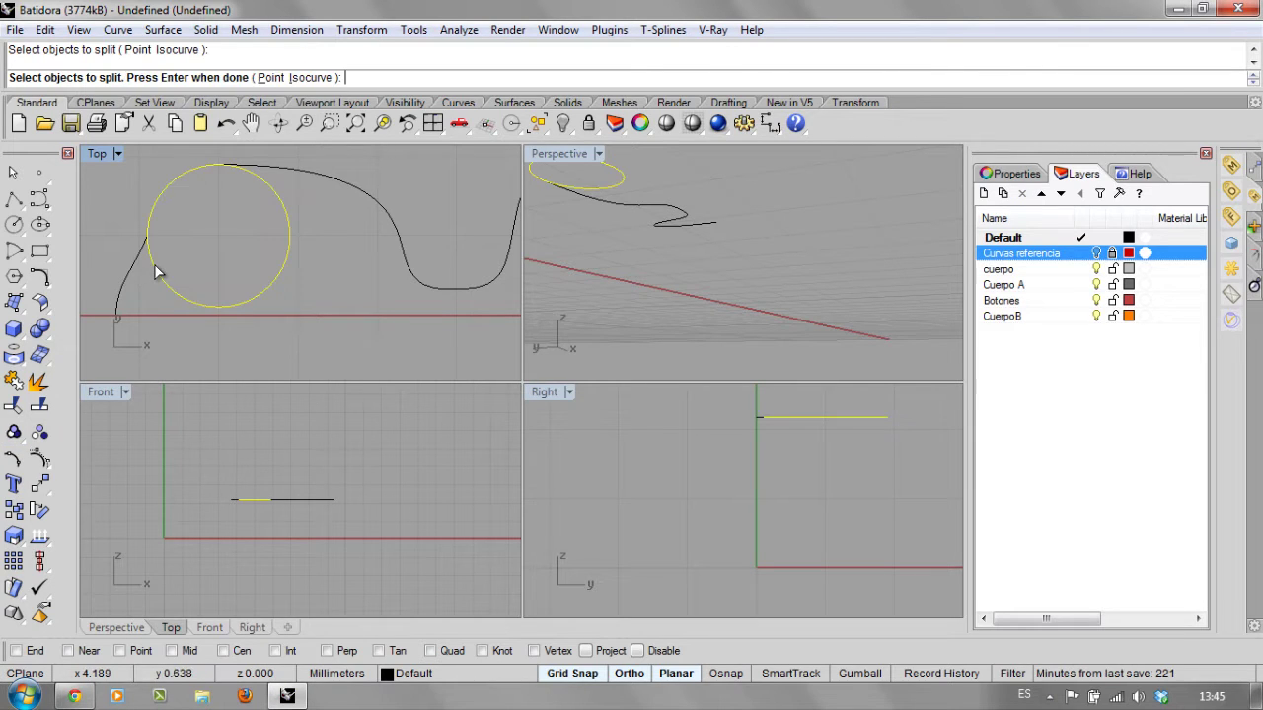
{"action": "key", "text": "Return"}
{"action": "left_click", "coordinate": [131, 262]}
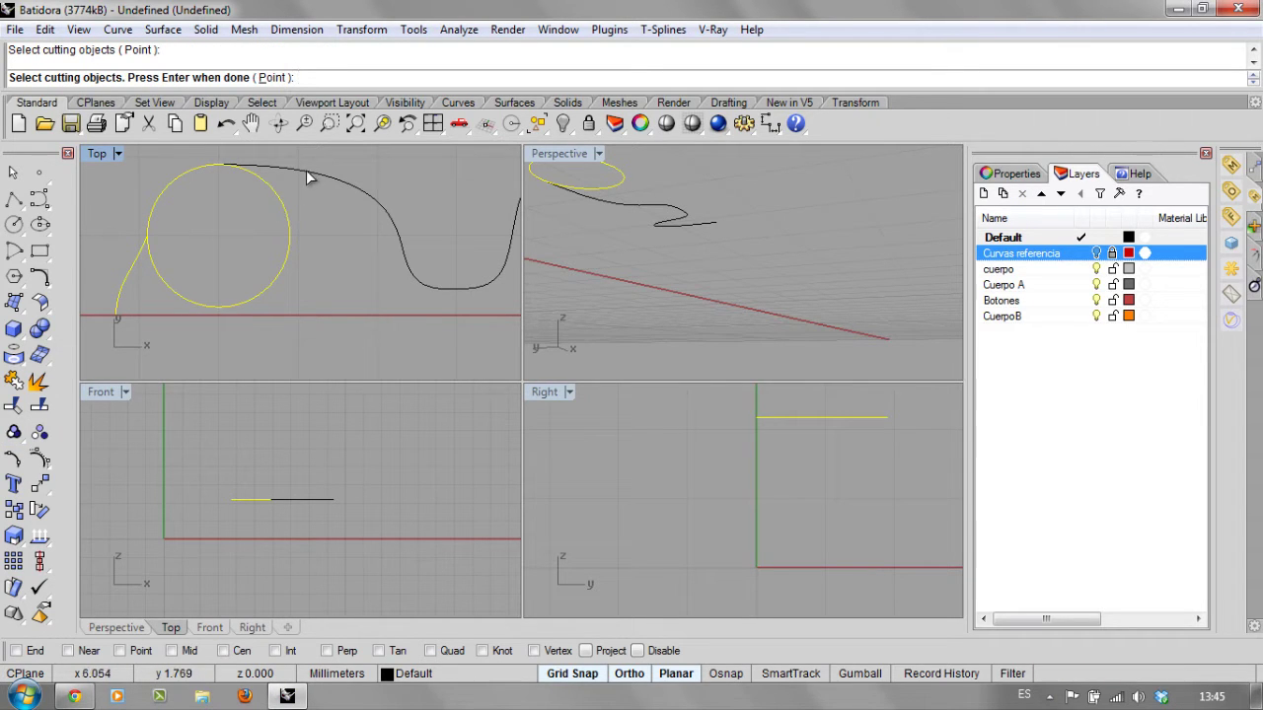
{"action": "left_click", "coordinate": [307, 169]}
{"action": "key", "text": "Return"}
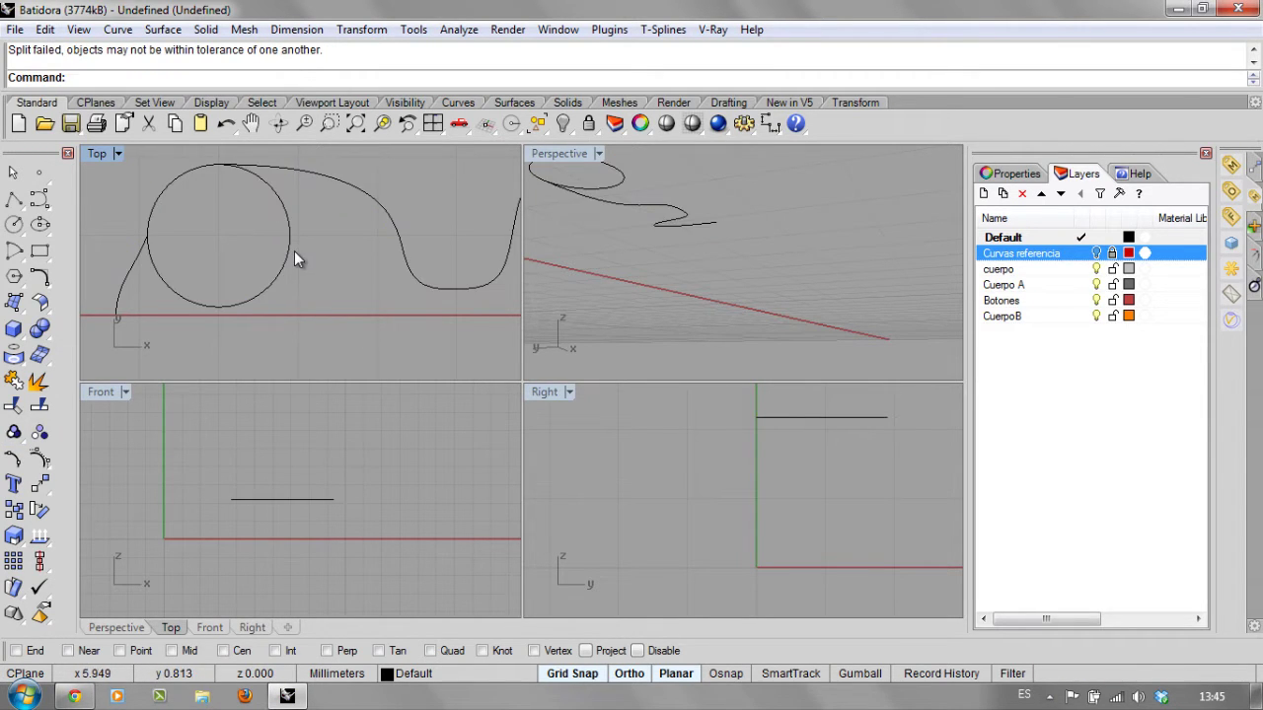
Check where the short curve meets the circle, and delete the circle from the beater profile.
{"action": "left_click", "coordinate": [279, 254]}
{"action": "scroll", "coordinate": [219, 251], "scroll_direction": "down", "scroll_amount": 2}
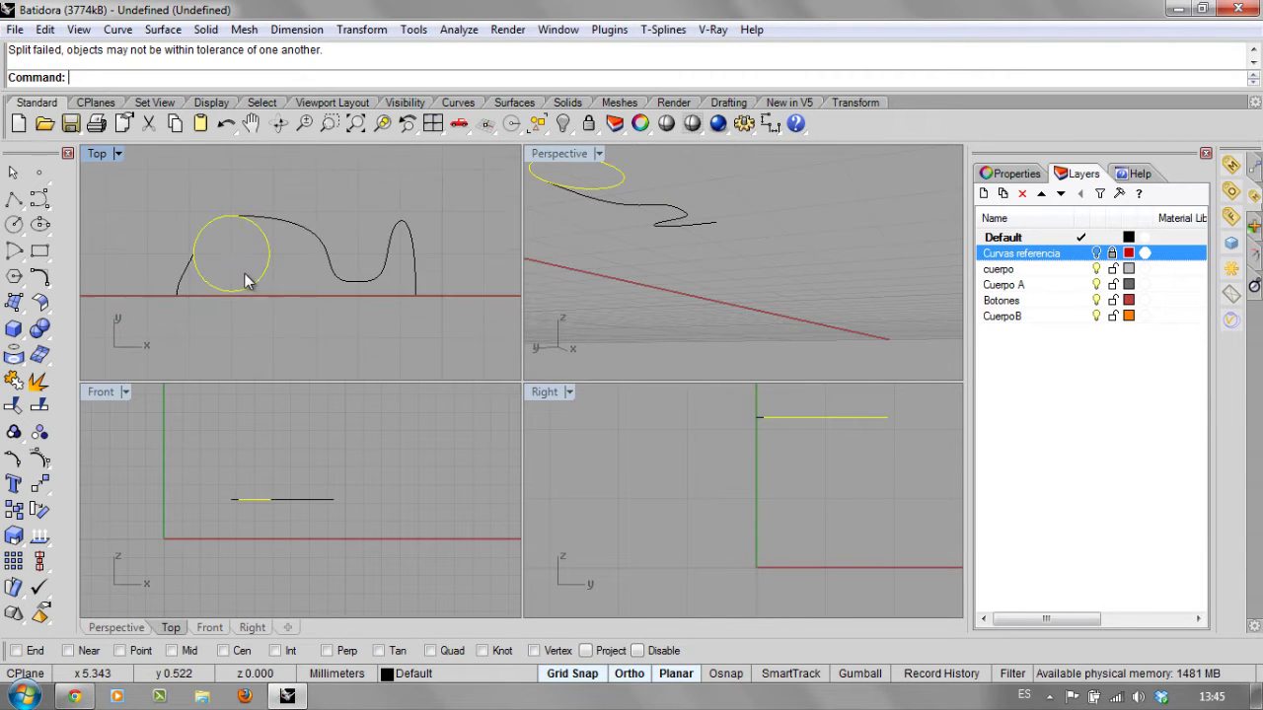
{"action": "scroll", "coordinate": [172, 267], "scroll_direction": "up", "scroll_amount": 6}
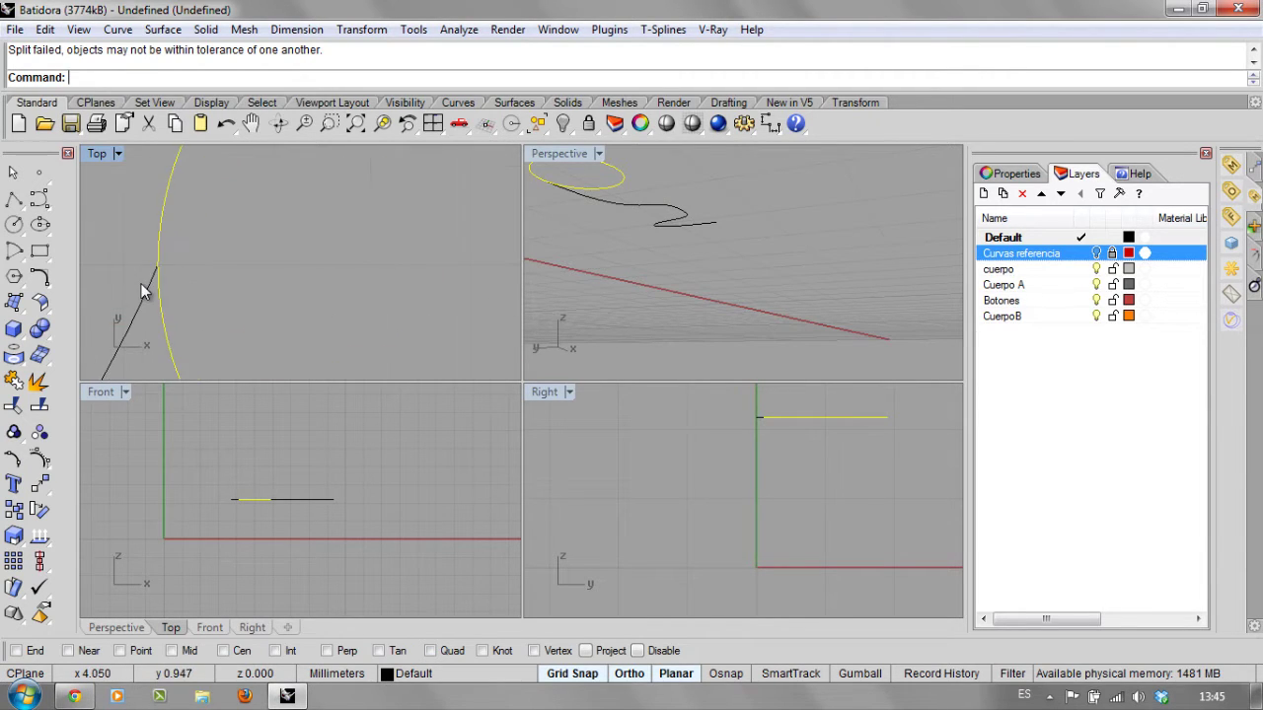
{"action": "scroll", "coordinate": [172, 265], "scroll_direction": "up", "scroll_amount": 2}
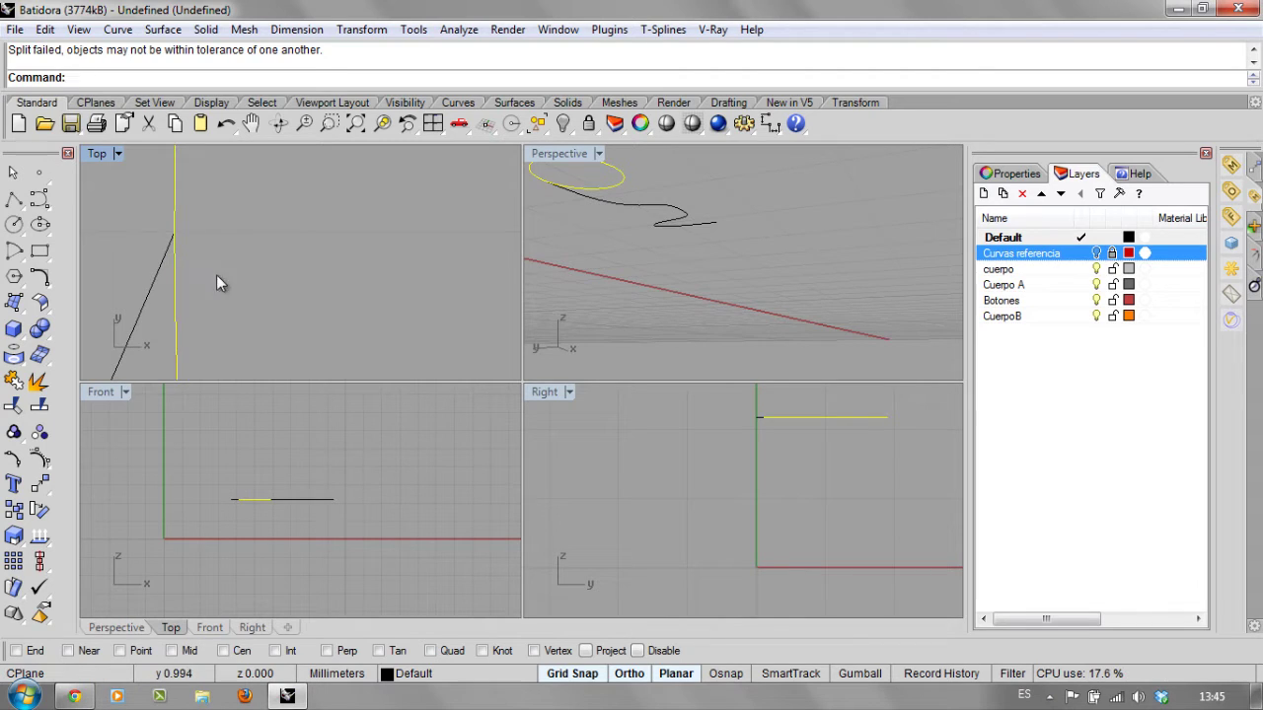
{"action": "scroll", "coordinate": [228, 256], "scroll_direction": "down", "scroll_amount": 4}
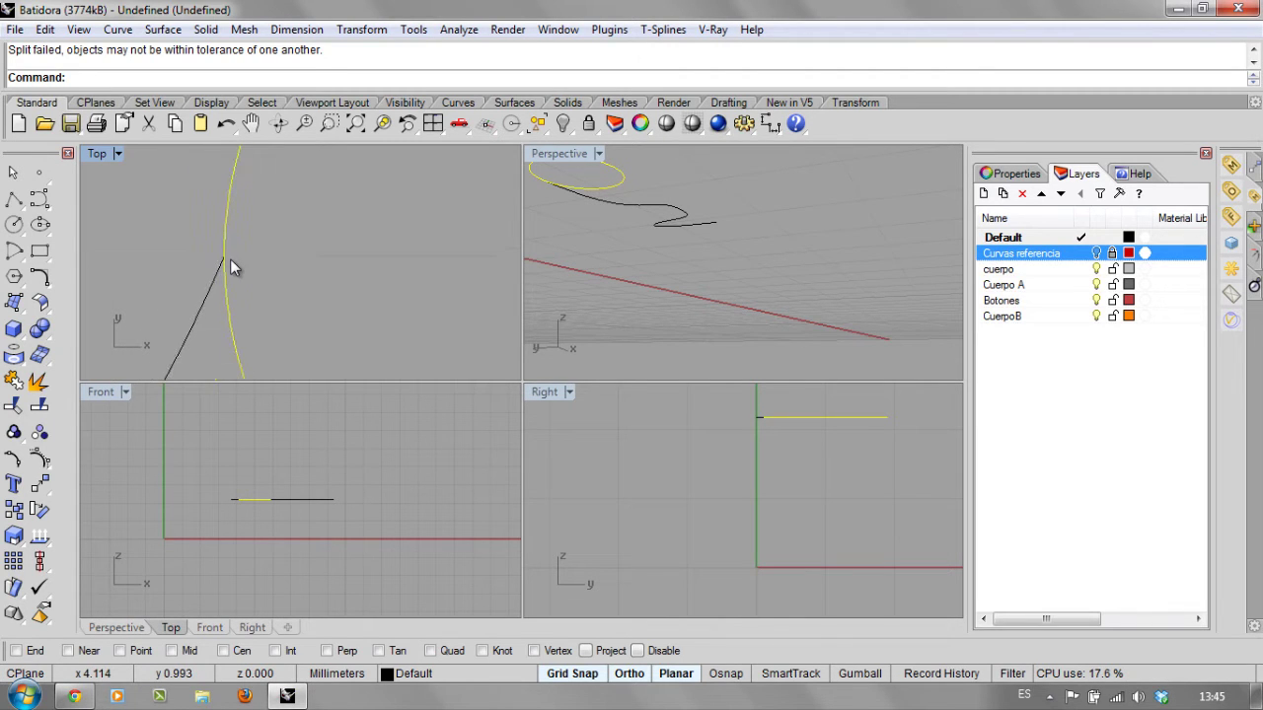
{"action": "scroll", "coordinate": [229, 259], "scroll_direction": "down", "scroll_amount": 3}
{"action": "left_click", "coordinate": [367, 330]}
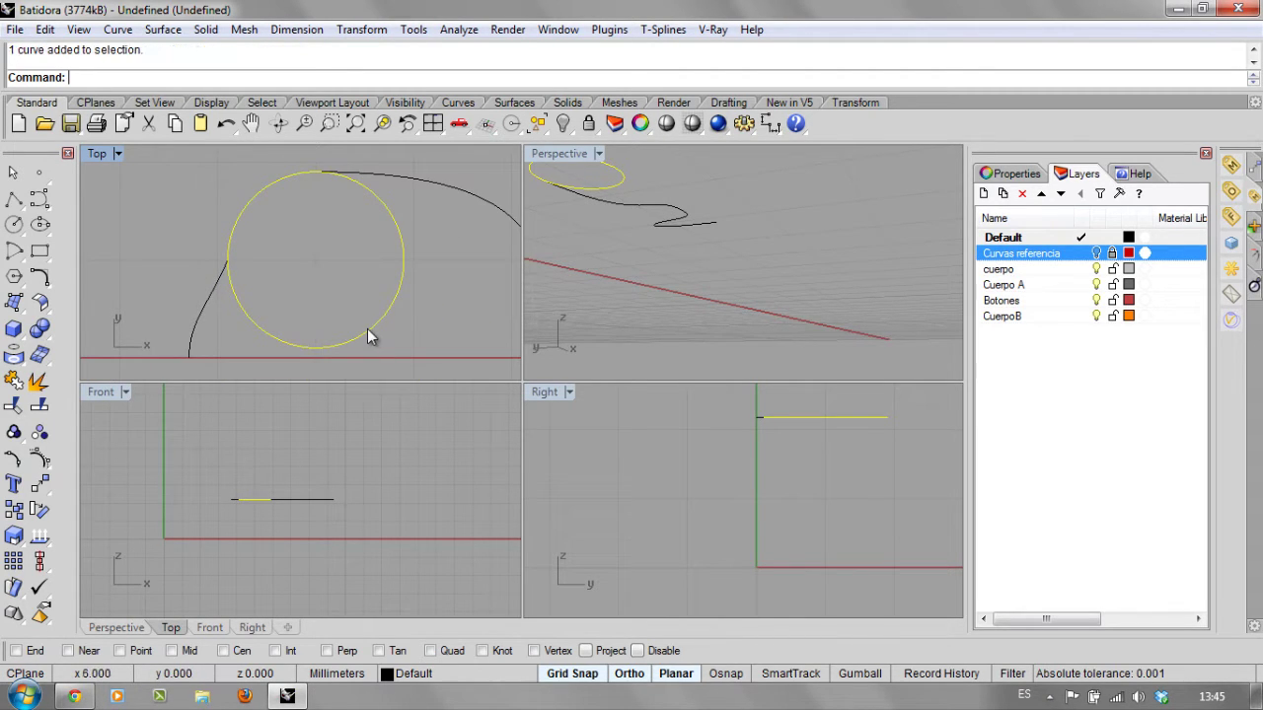
{"action": "key", "text": "Delete"}
{"action": "scroll", "coordinate": [395, 330], "scroll_direction": "down", "scroll_amount": 3}
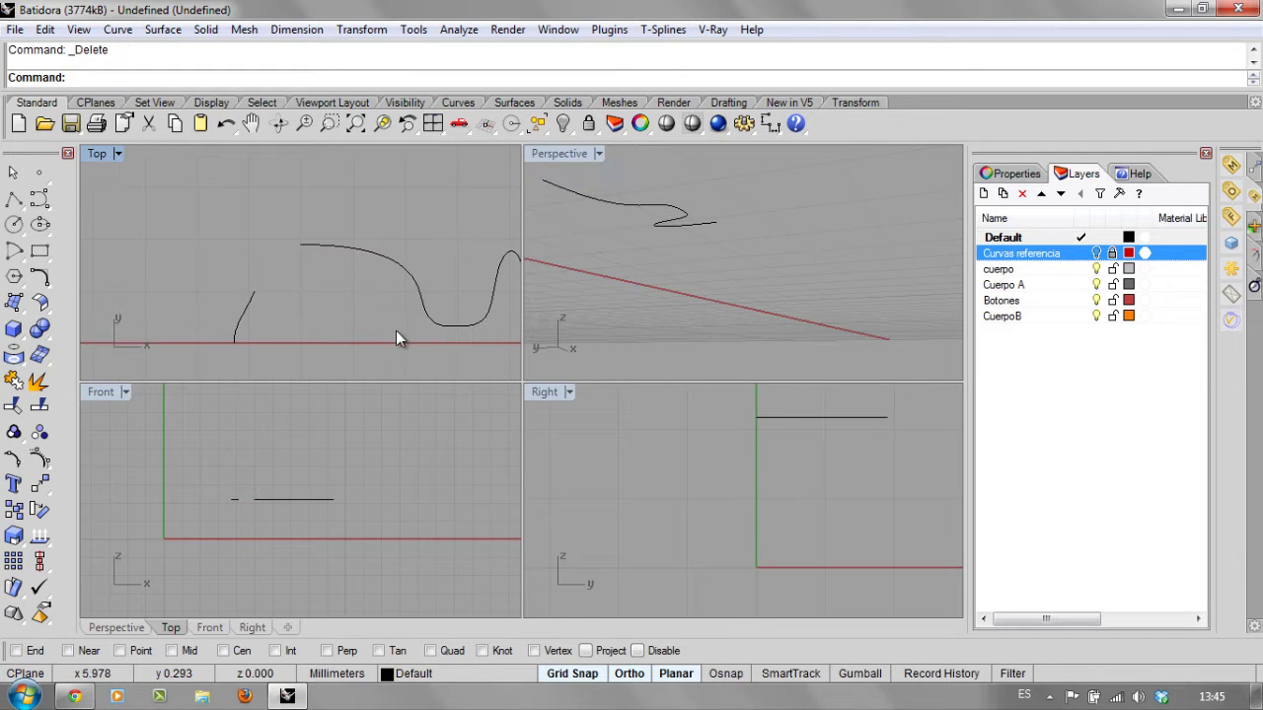
{"action": "right_click_drag", "start_coordinate": [396, 330], "coordinate": [261, 314]}
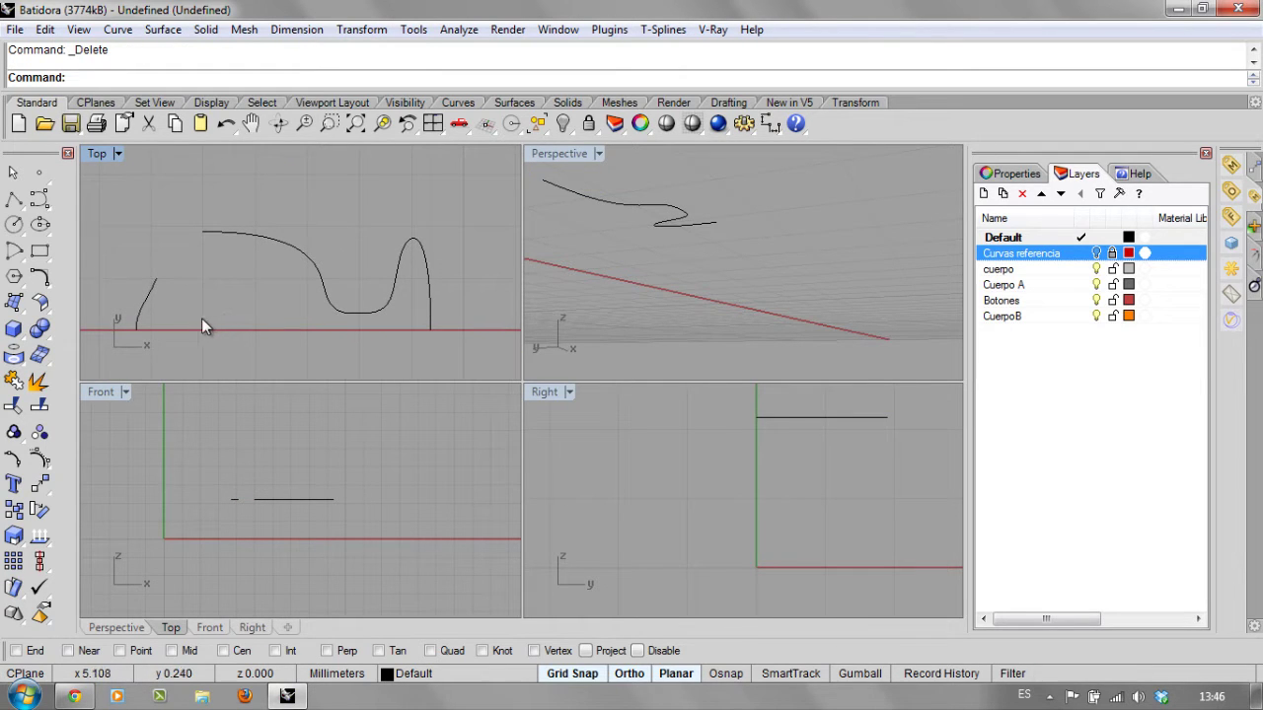
{"action": "left_click", "coordinate": [118, 29]}
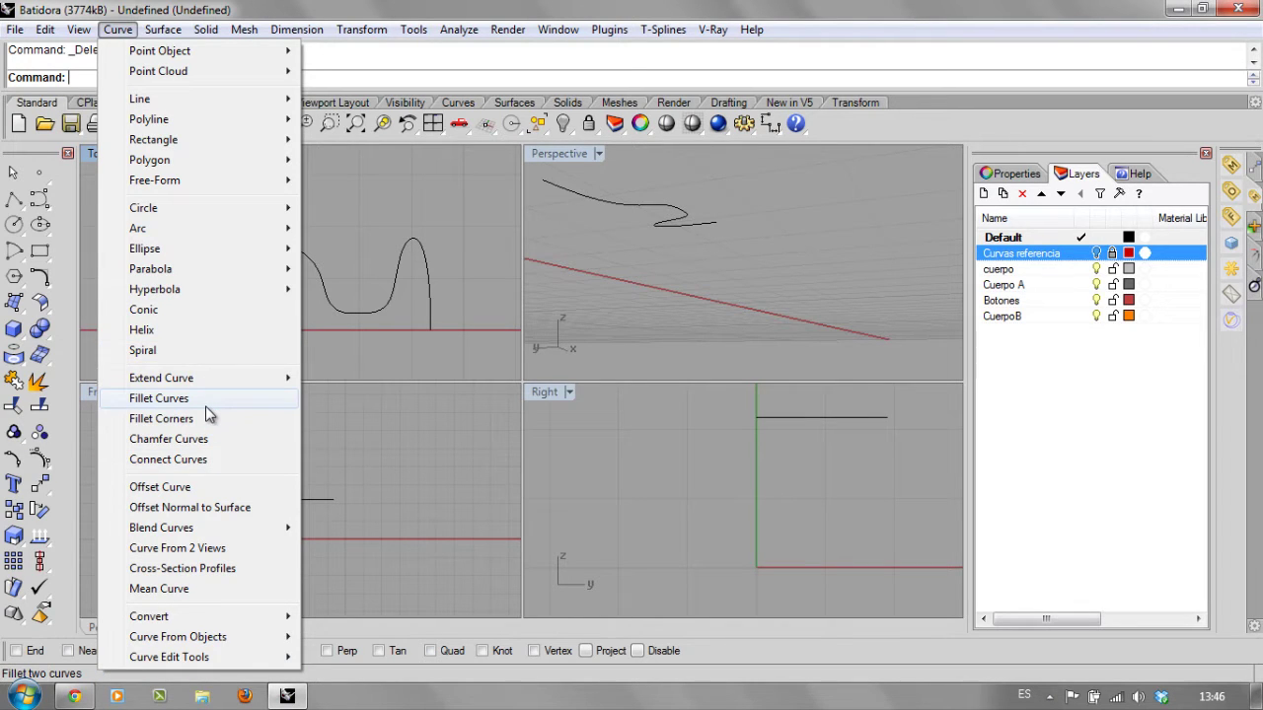
{"action": "mouse_move", "coordinate": [192, 617]}
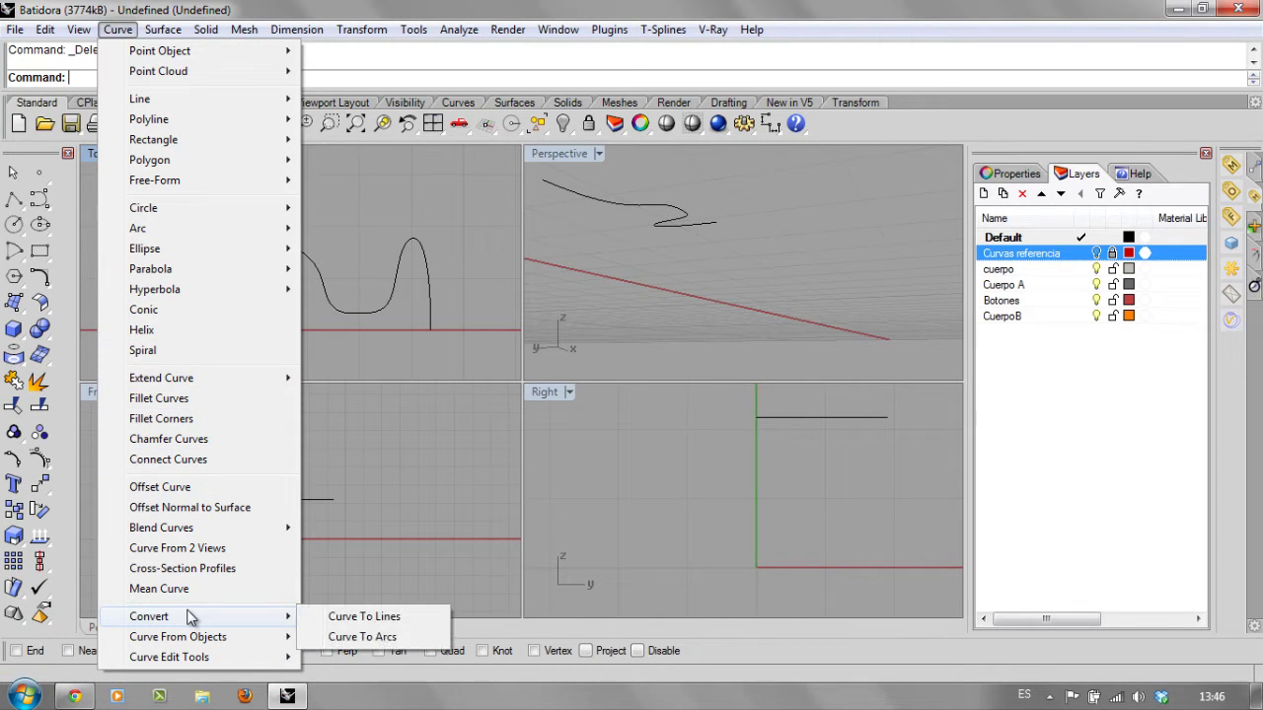
{"action": "left_click", "coordinate": [827, 280]}
{"action": "right_click_drag", "start_coordinate": [828, 280], "coordinate": [690, 279]}
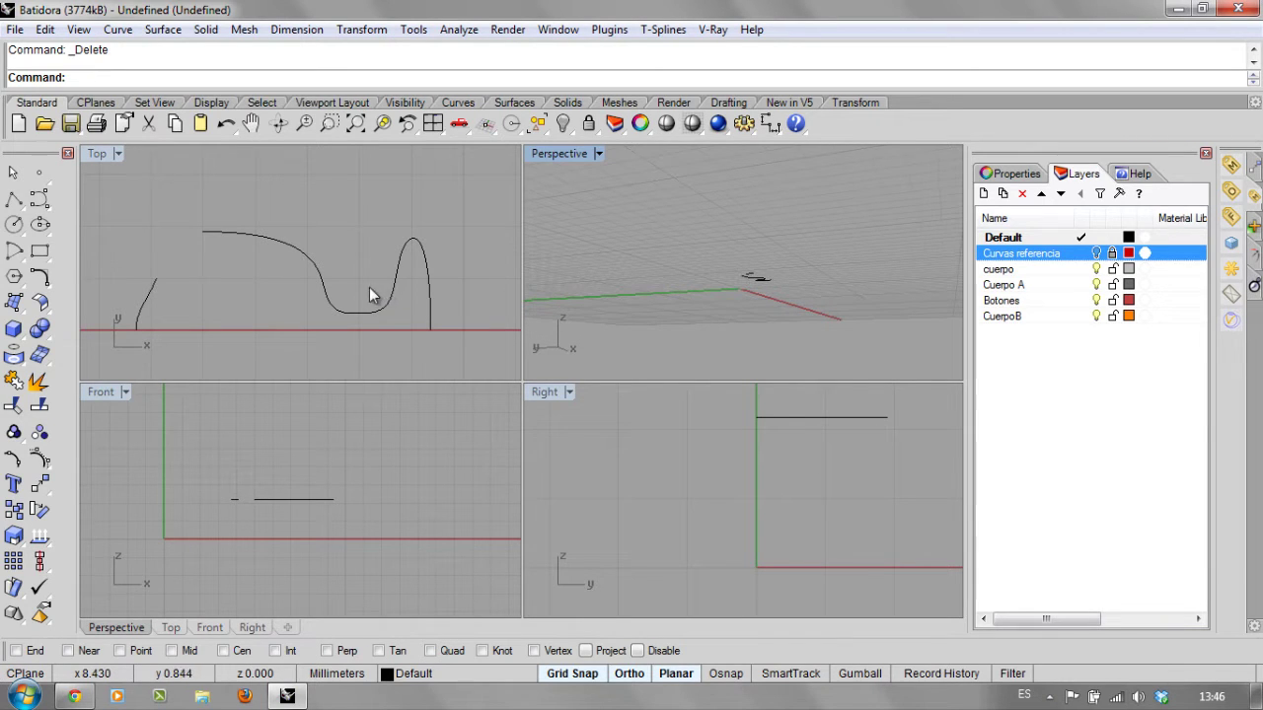
Bridge the gap between the long curve's upper left end and the short curve's upper end with a Quick Curve Blend.
{"action": "left_click", "coordinate": [118, 29]}
{"action": "mouse_move", "coordinate": [234, 533]}
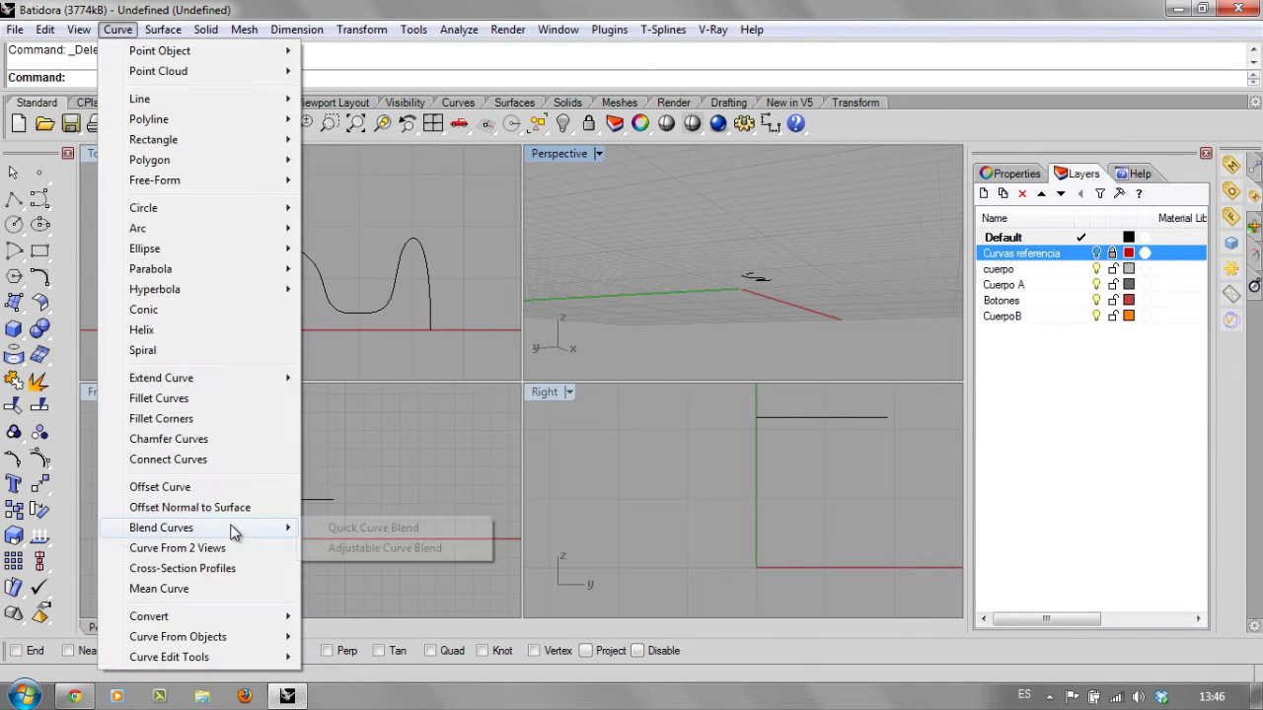
{"action": "left_click", "coordinate": [357, 531]}
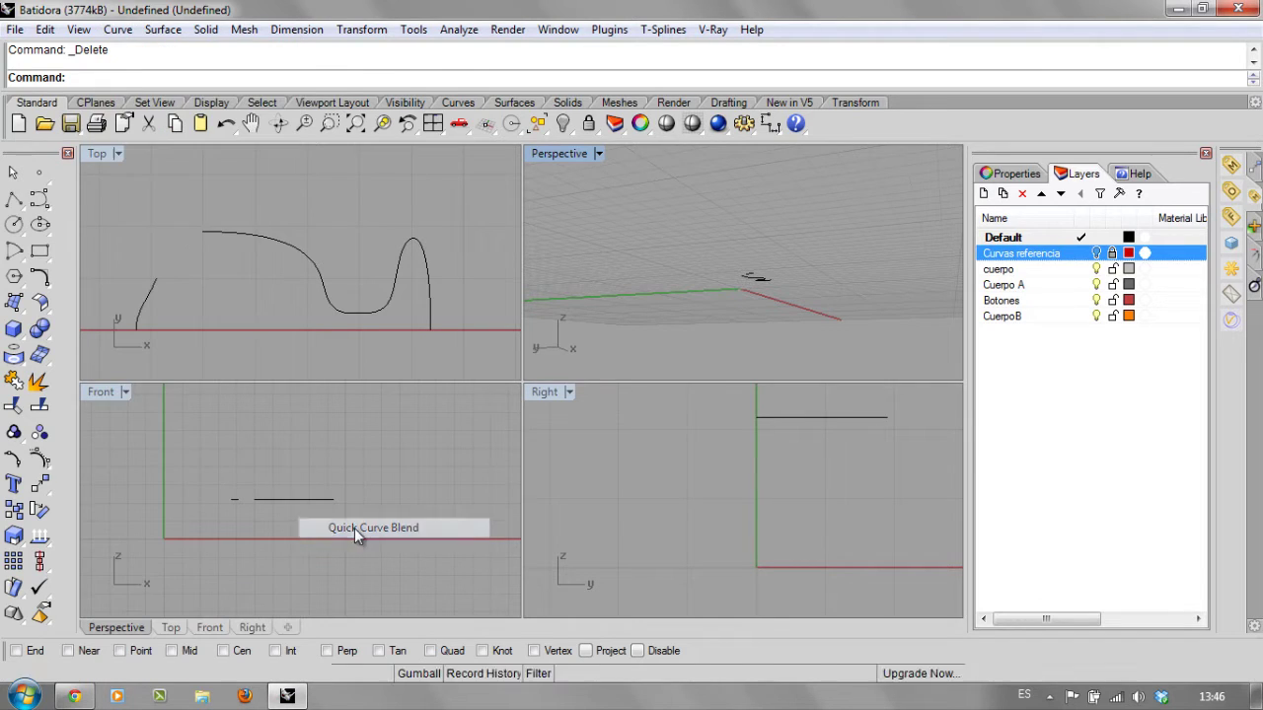
{"action": "left_click", "coordinate": [207, 227]}
{"action": "left_click", "coordinate": [154, 284]}
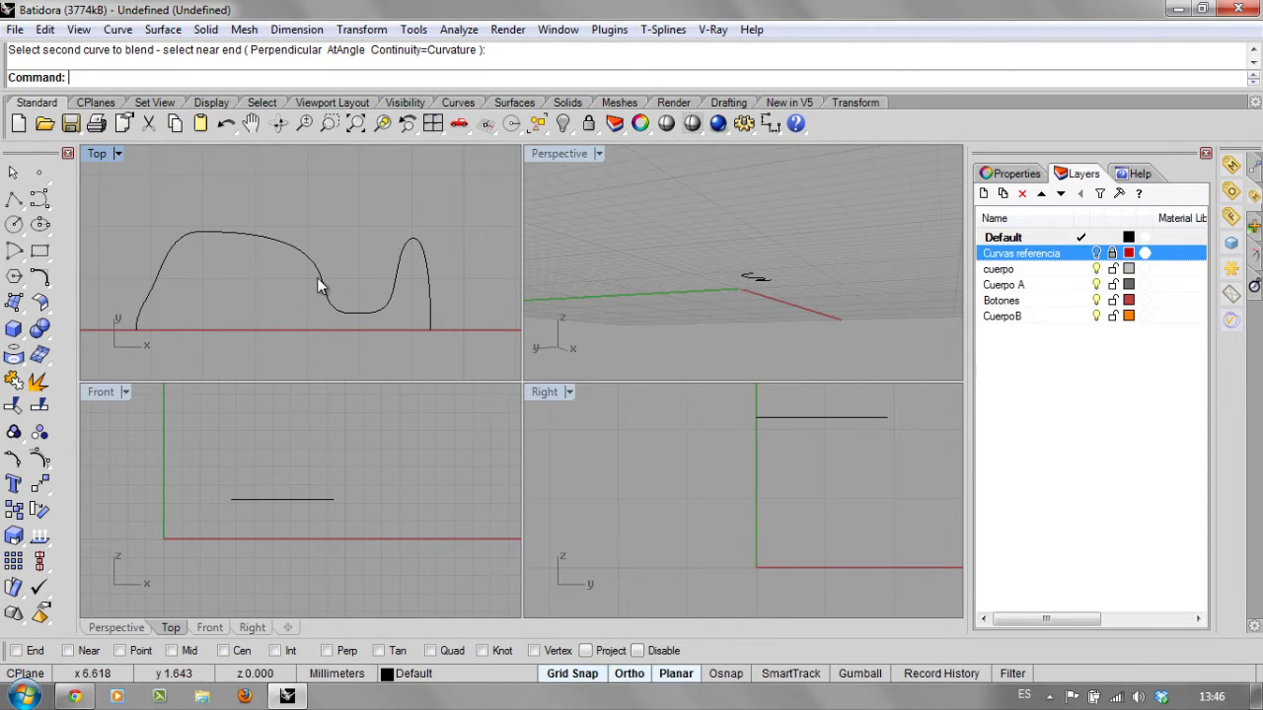
Compare the blended profile with the original circle by undoing the blend and the circle's deletion, and redo both.
{"action": "left_click_drag", "start_coordinate": [93, 191], "coordinate": [501, 354]}
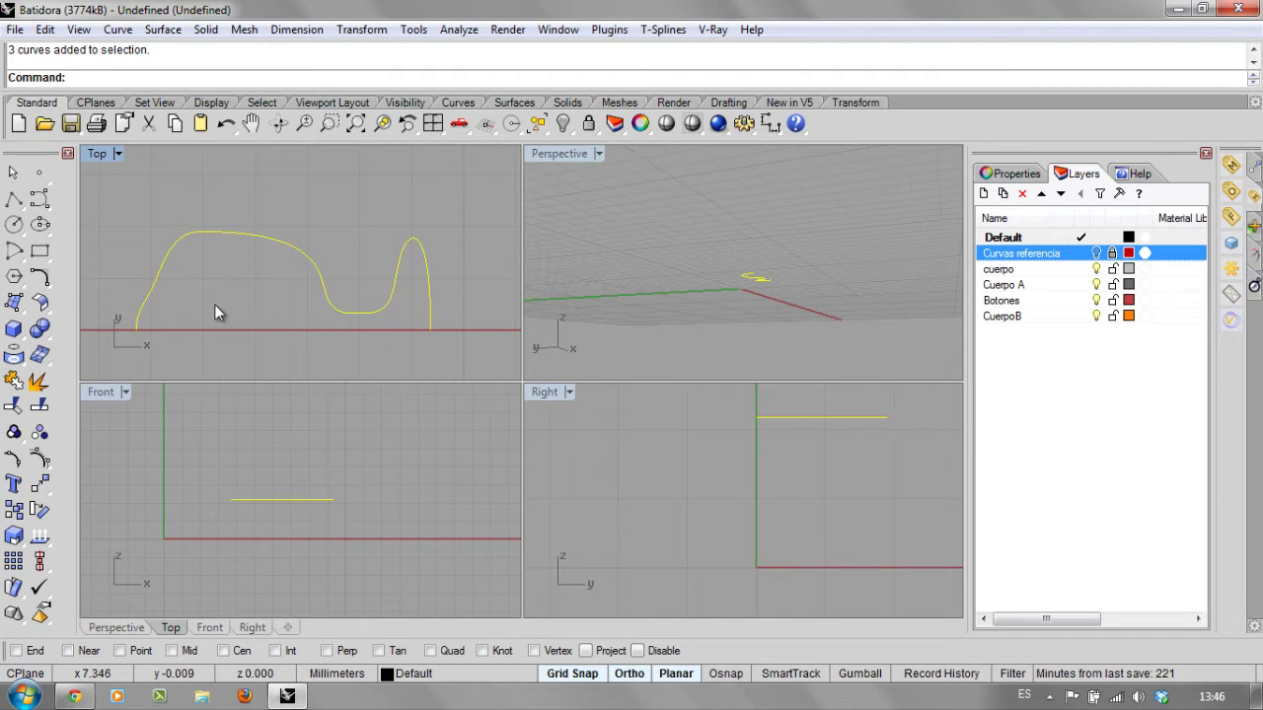
{"action": "scroll", "coordinate": [190, 278], "scroll_direction": "up", "scroll_amount": 3}
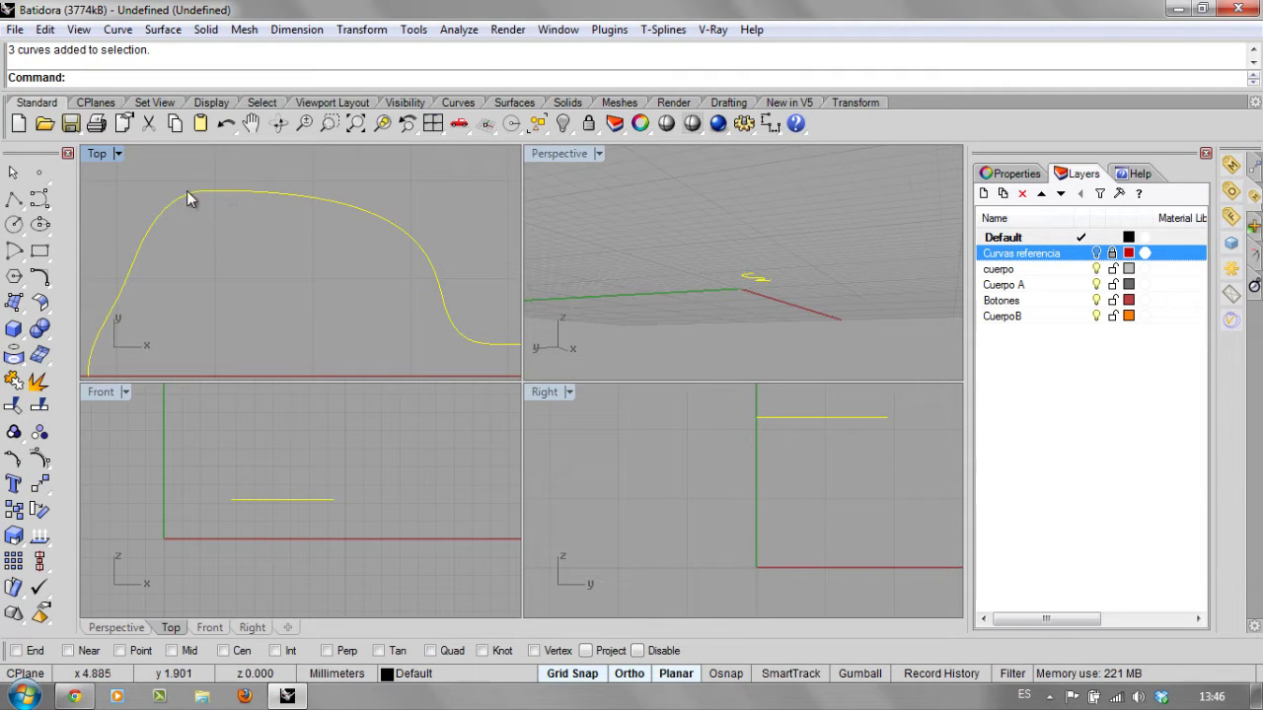
{"action": "left_click", "coordinate": [126, 208]}
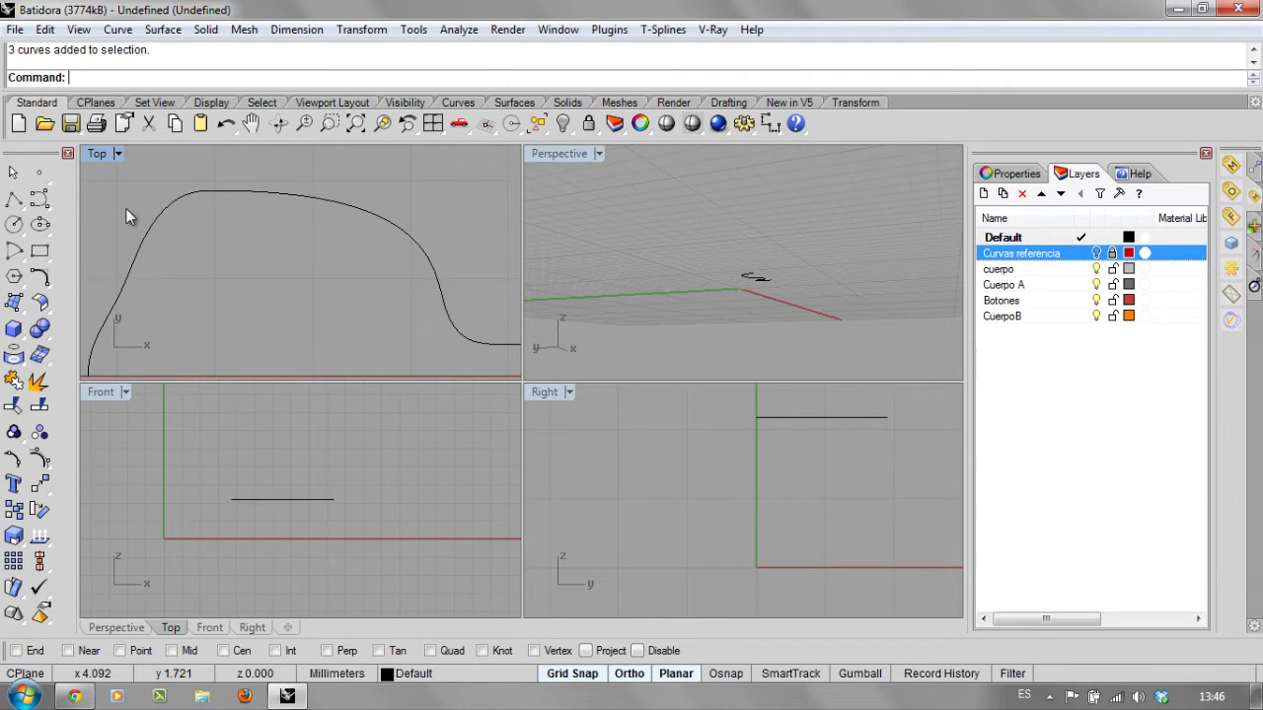
{"action": "key", "text": "ctrl+z"}
{"action": "key", "text": "ctrl+z"}
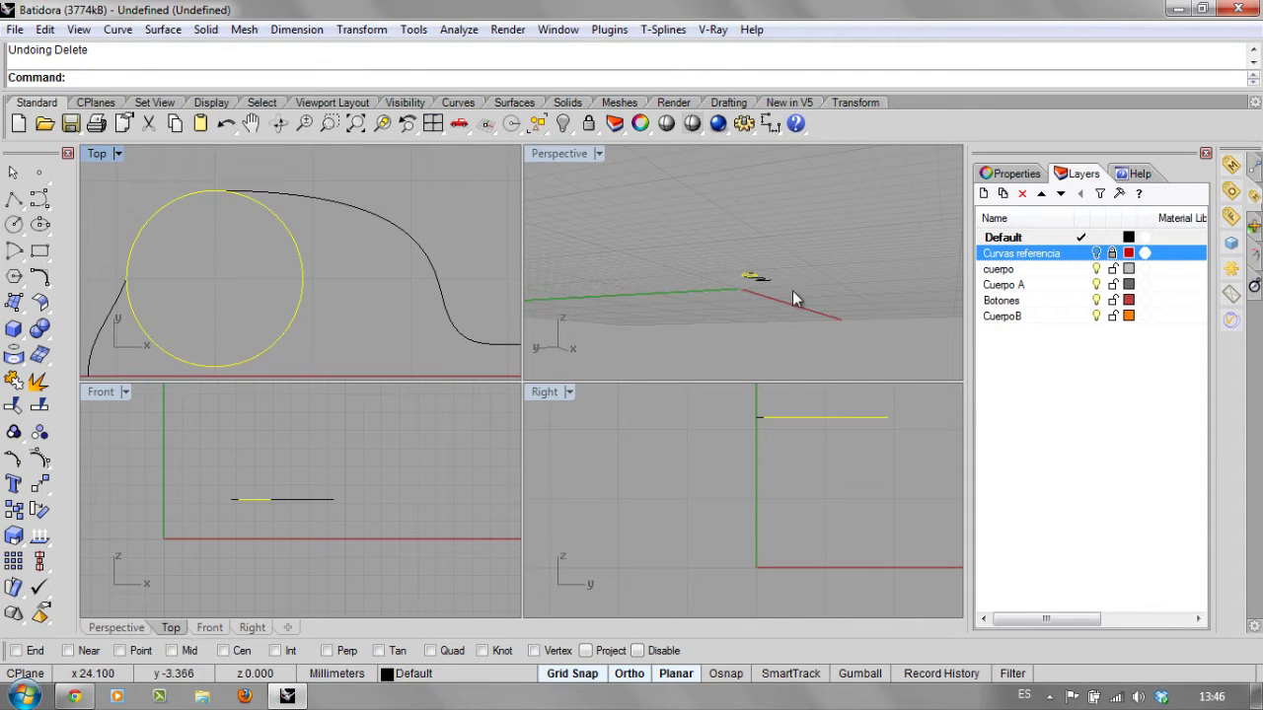
{"action": "right_click_drag", "start_coordinate": [793, 290], "coordinate": [679, 268]}
{"action": "scroll", "coordinate": [307, 255], "scroll_direction": "down", "scroll_amount": 5}
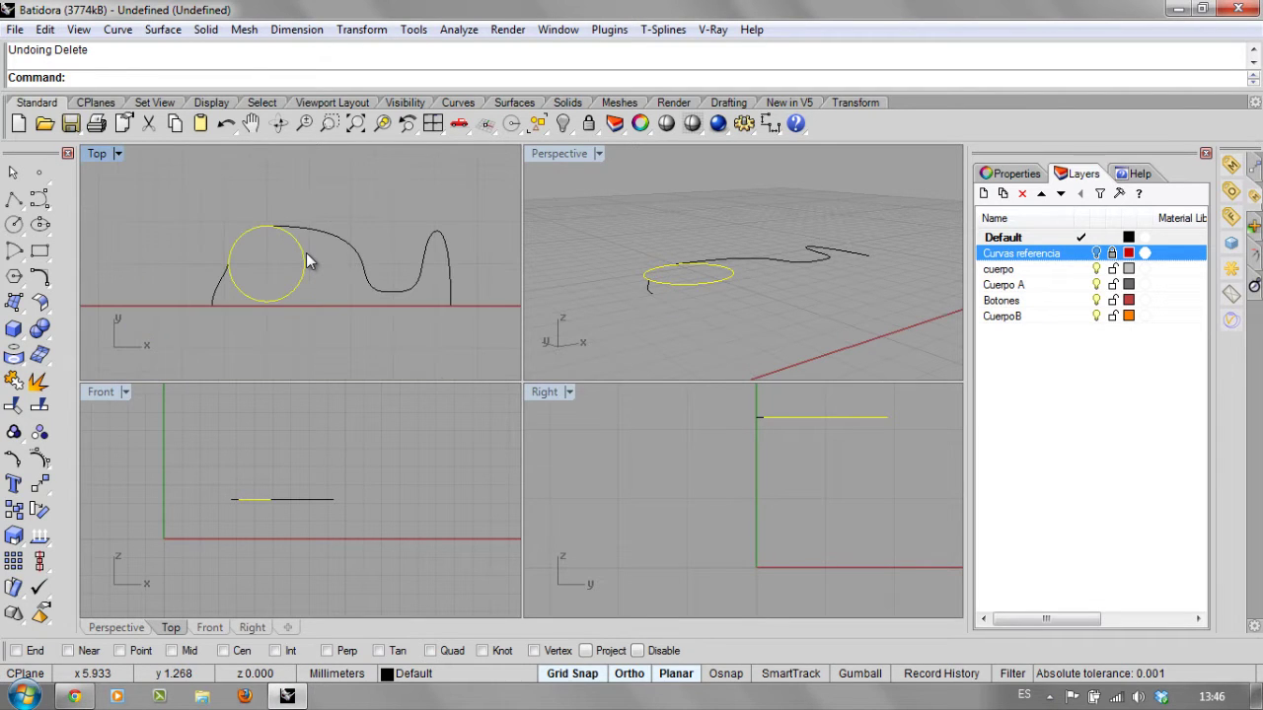
{"action": "key", "text": "ctrl+y"}
{"action": "key", "text": "ctrl+y"}
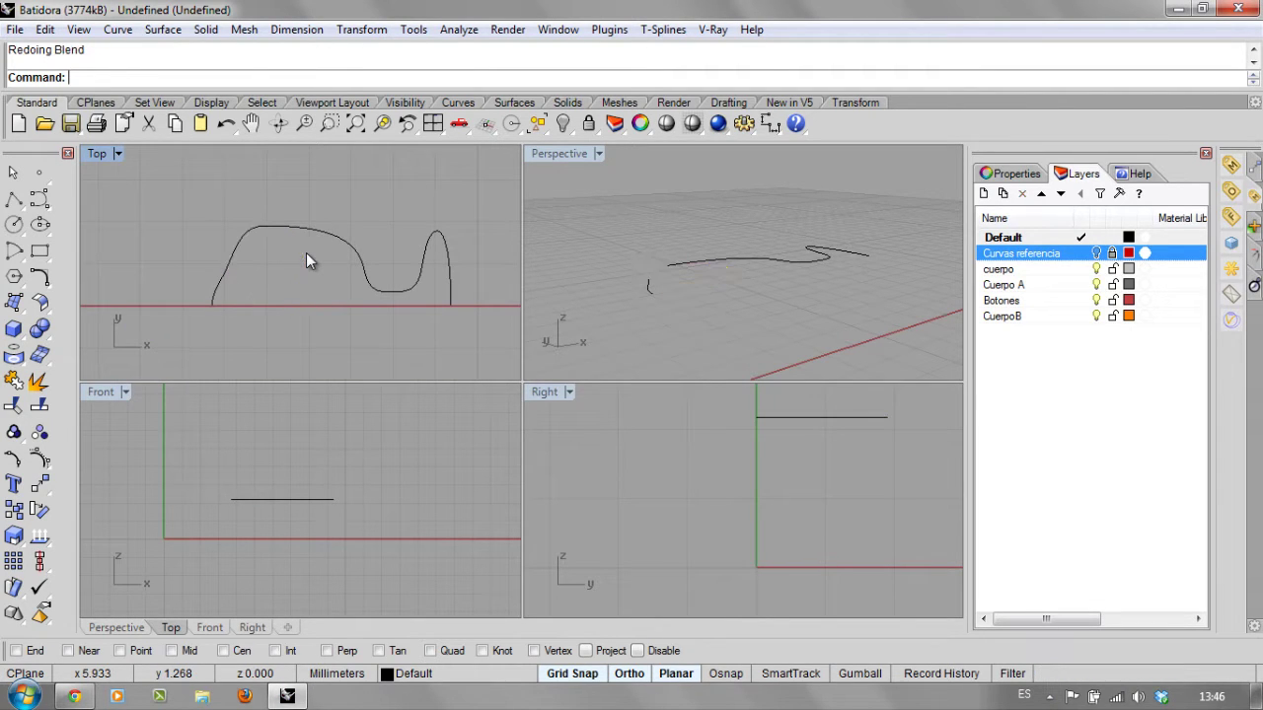
Join the short curve, the blend and the long wavy curve into one open profile curve.
{"action": "left_click_drag", "start_coordinate": [148, 199], "coordinate": [507, 331]}
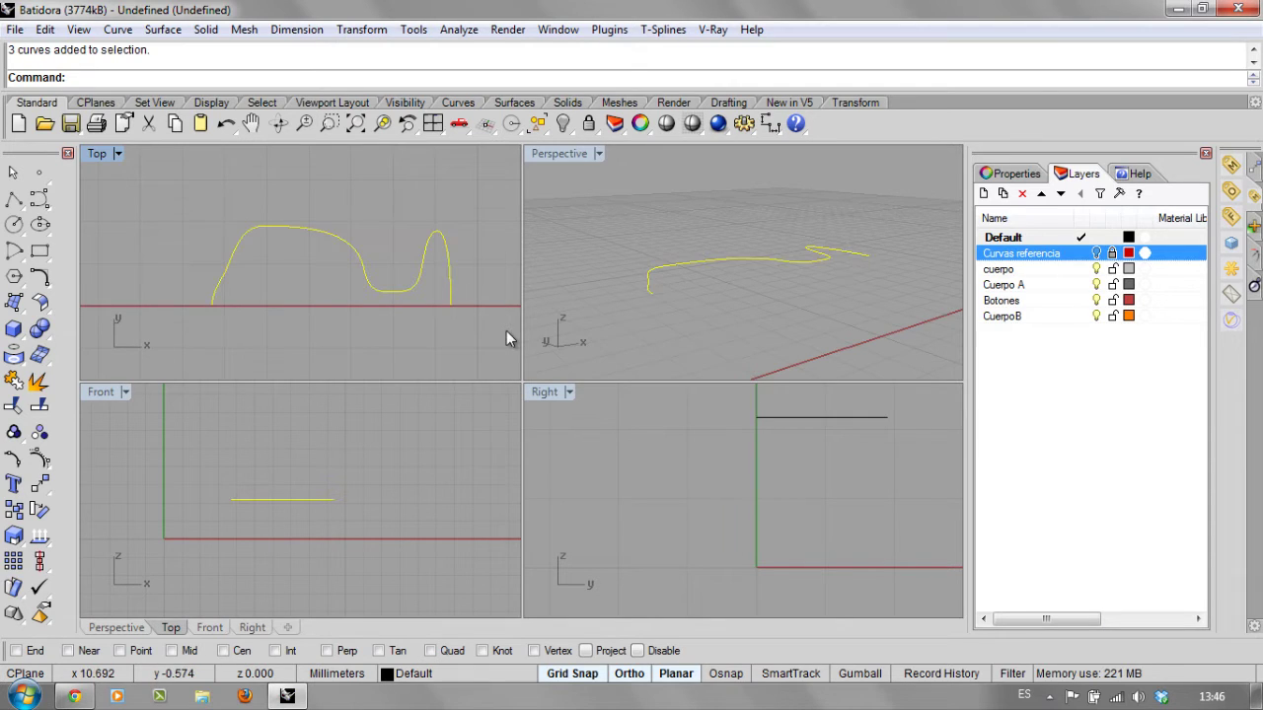
{"action": "left_click", "coordinate": [11, 406]}
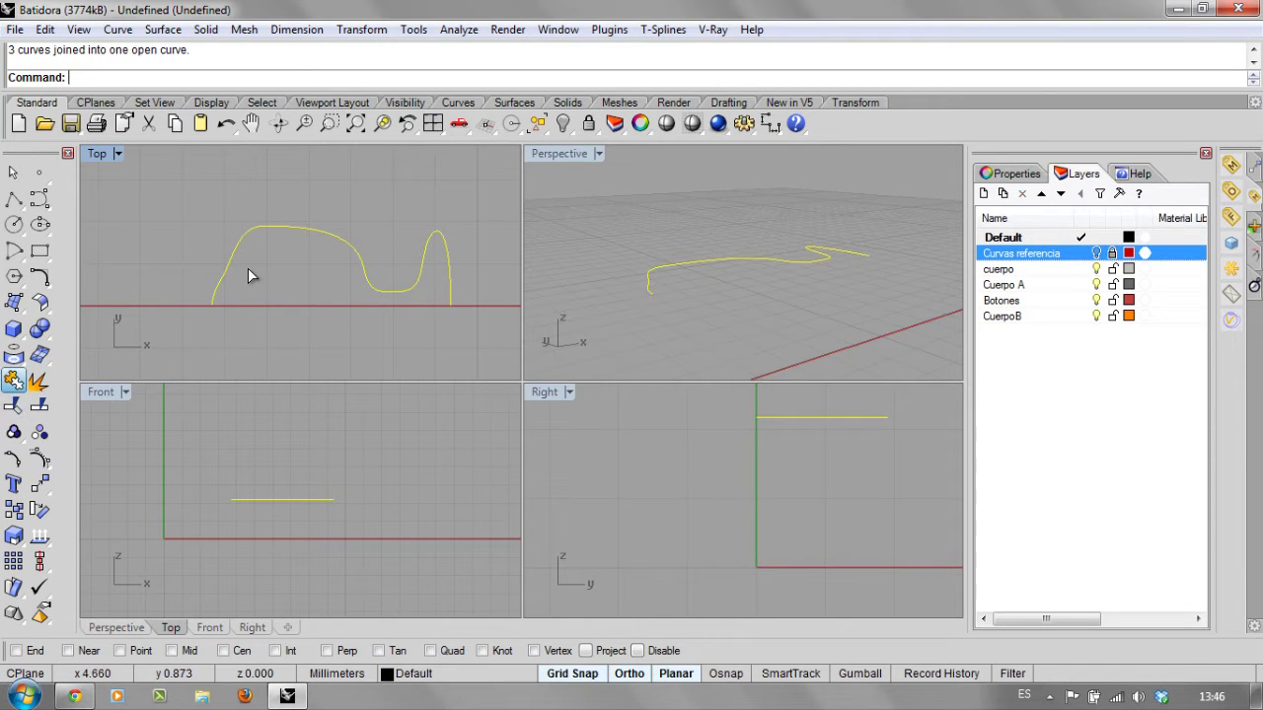
Preview rebuilding the joined profile curve with 10 and 20 points, and rebuild it with 15 points at degree 3.
{"action": "type", "text": "Rebuild"}
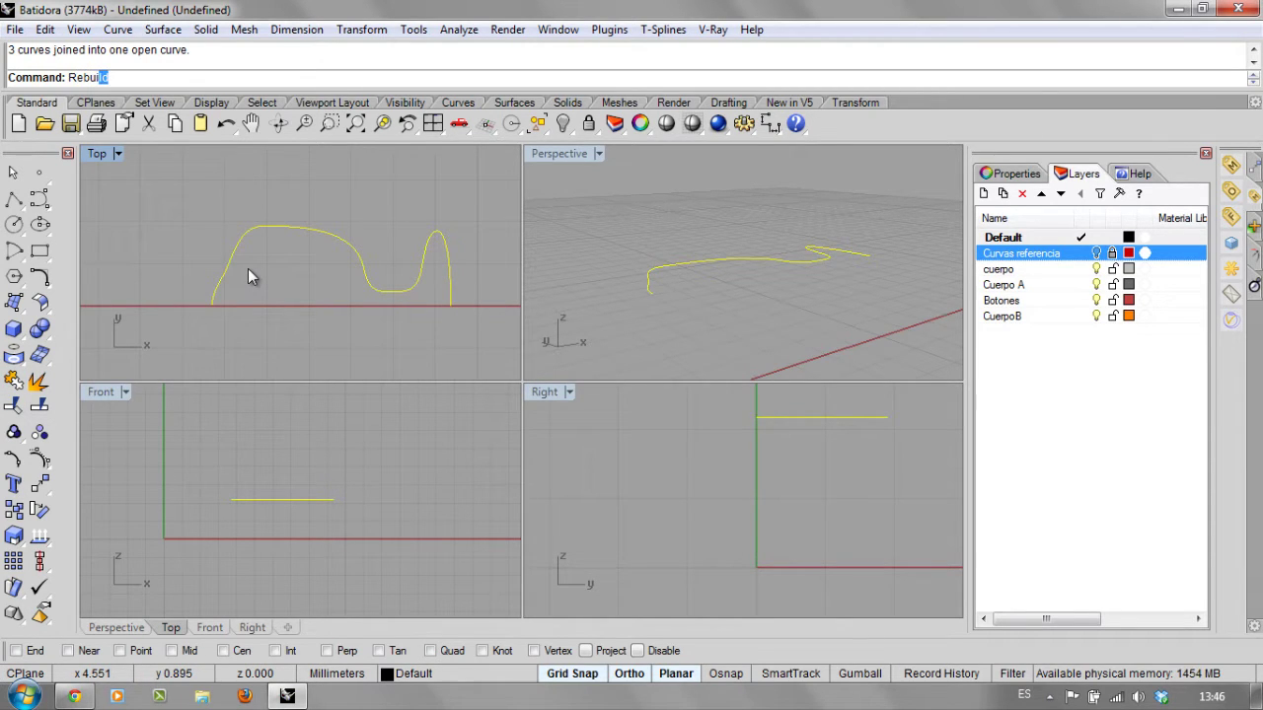
{"action": "key", "text": "Return"}
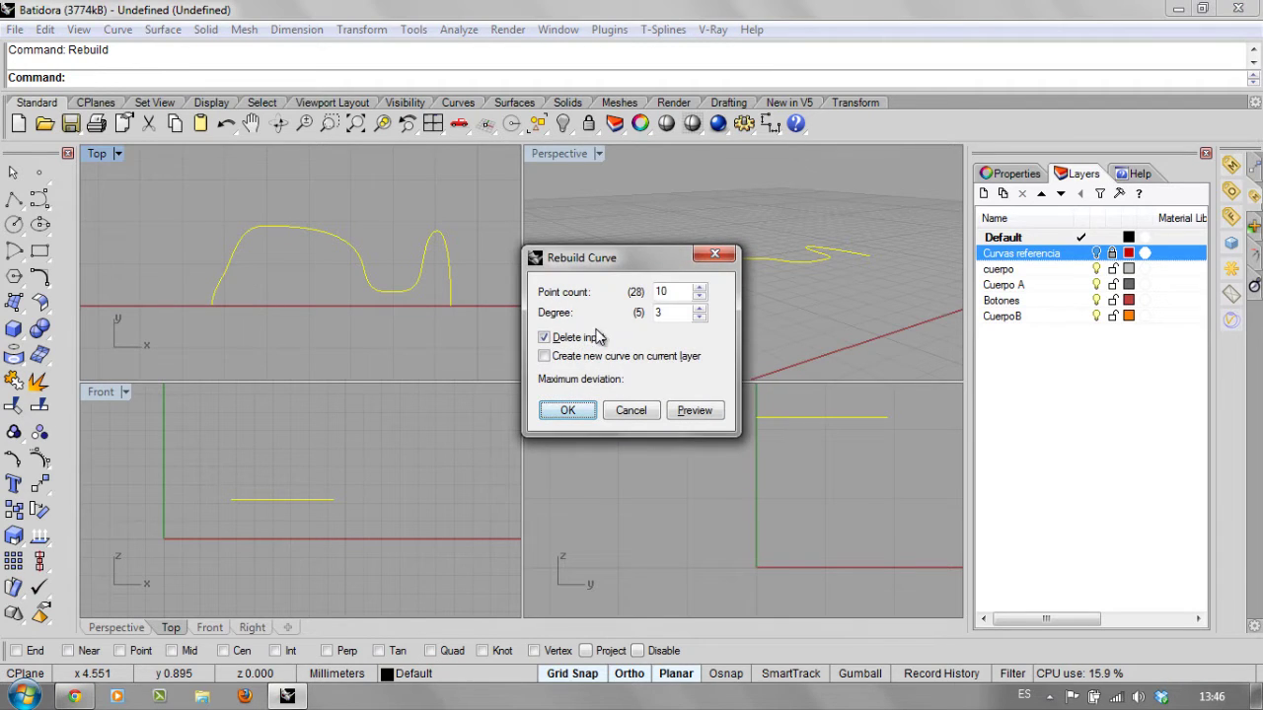
{"action": "left_click", "coordinate": [695, 412]}
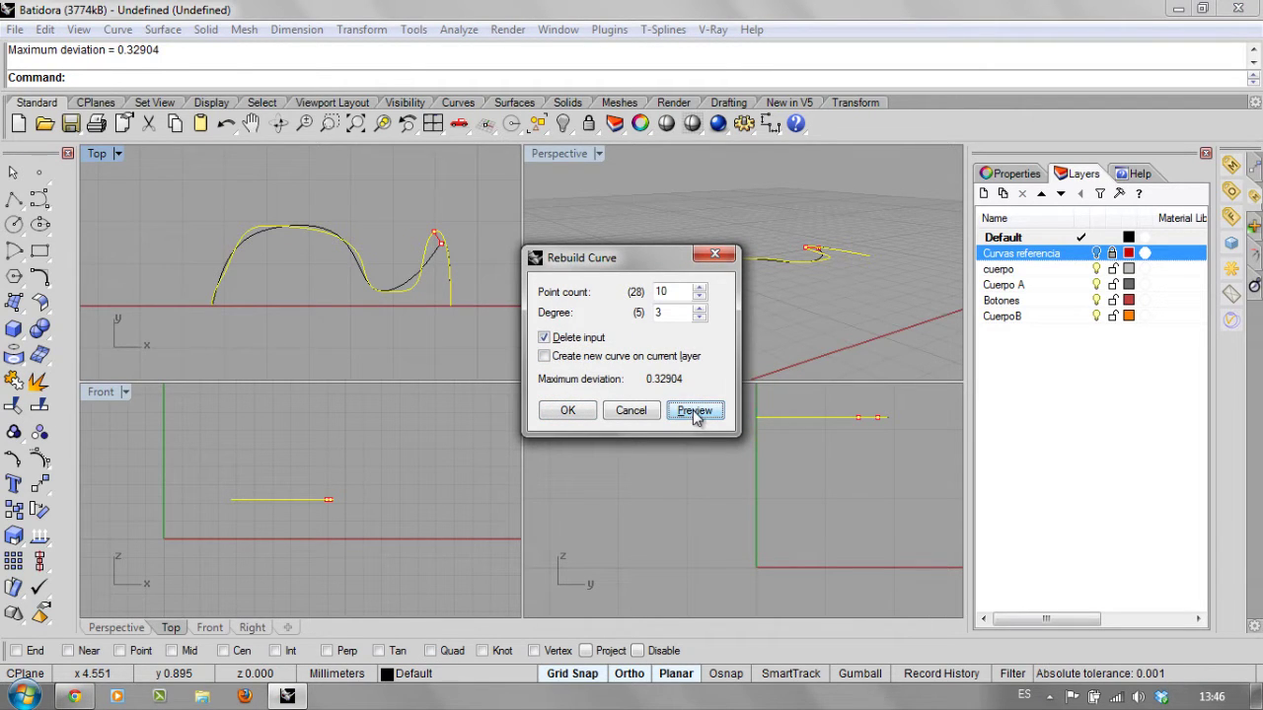
{"action": "double_click", "coordinate": [681, 291]}
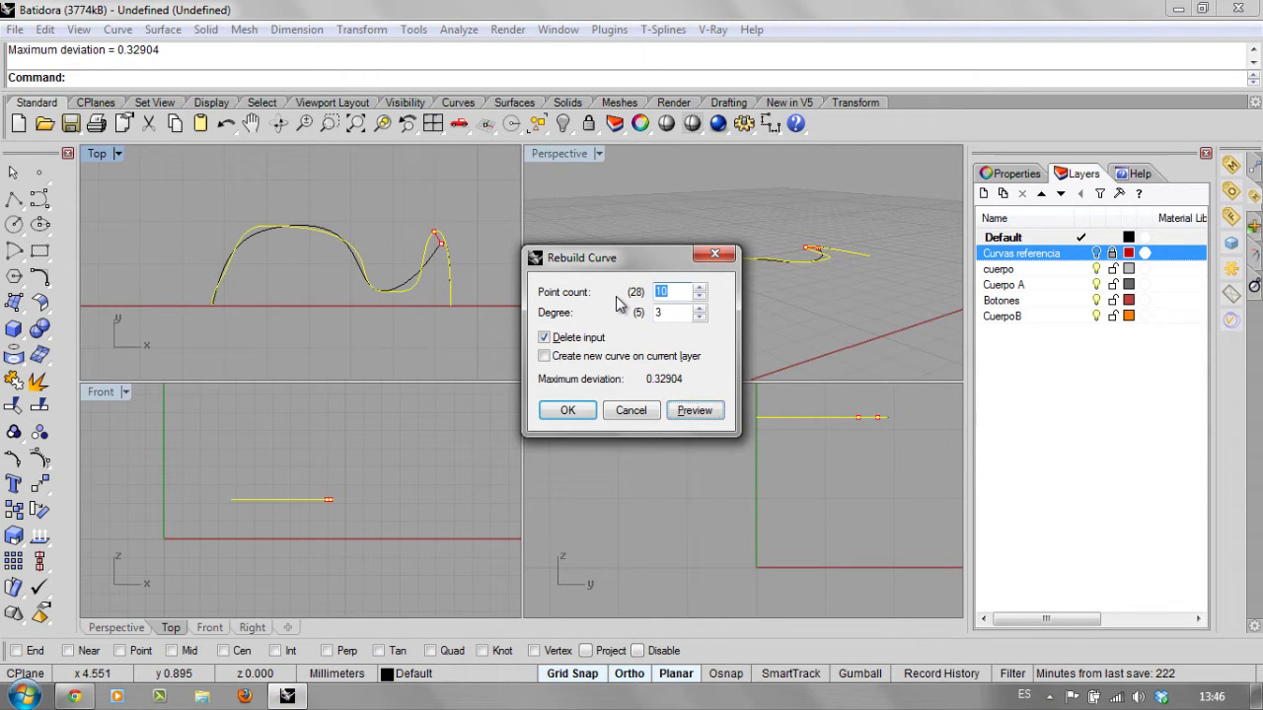
{"action": "type", "text": "20"}
{"action": "left_click", "coordinate": [693, 411]}
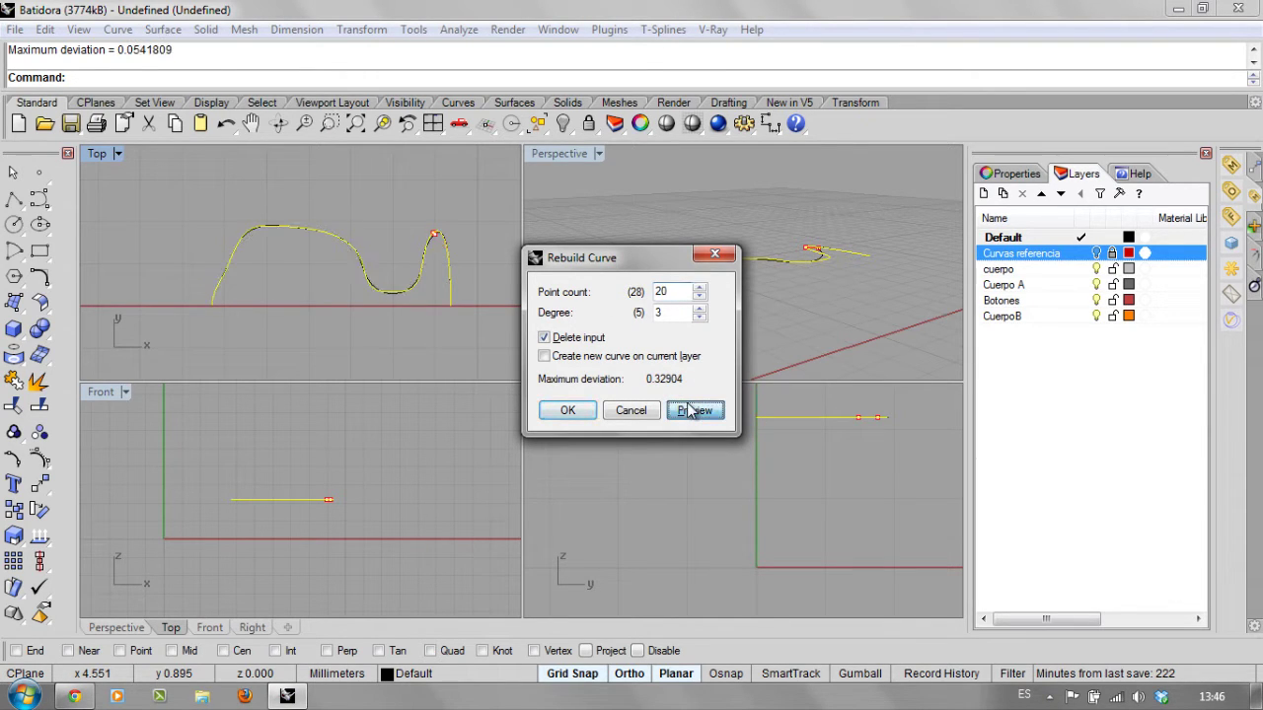
{"action": "double_click", "coordinate": [663, 293]}
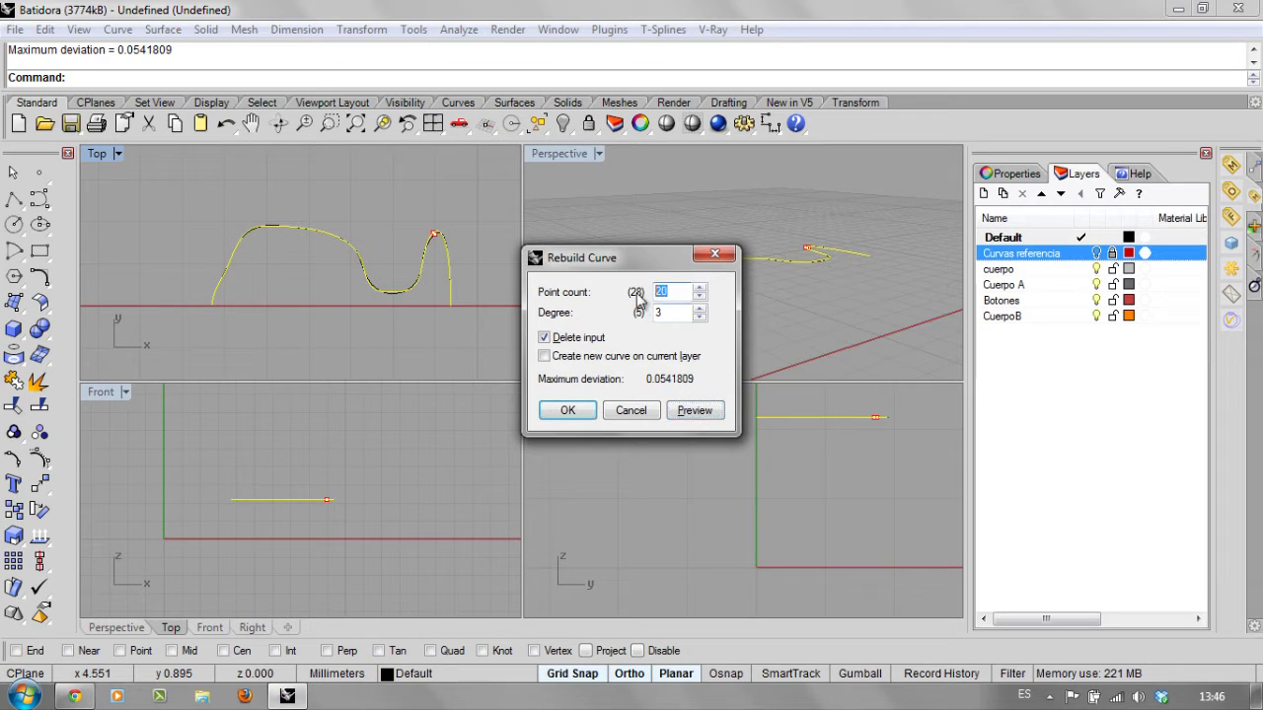
{"action": "type", "text": "15"}
{"action": "left_click", "coordinate": [567, 410]}
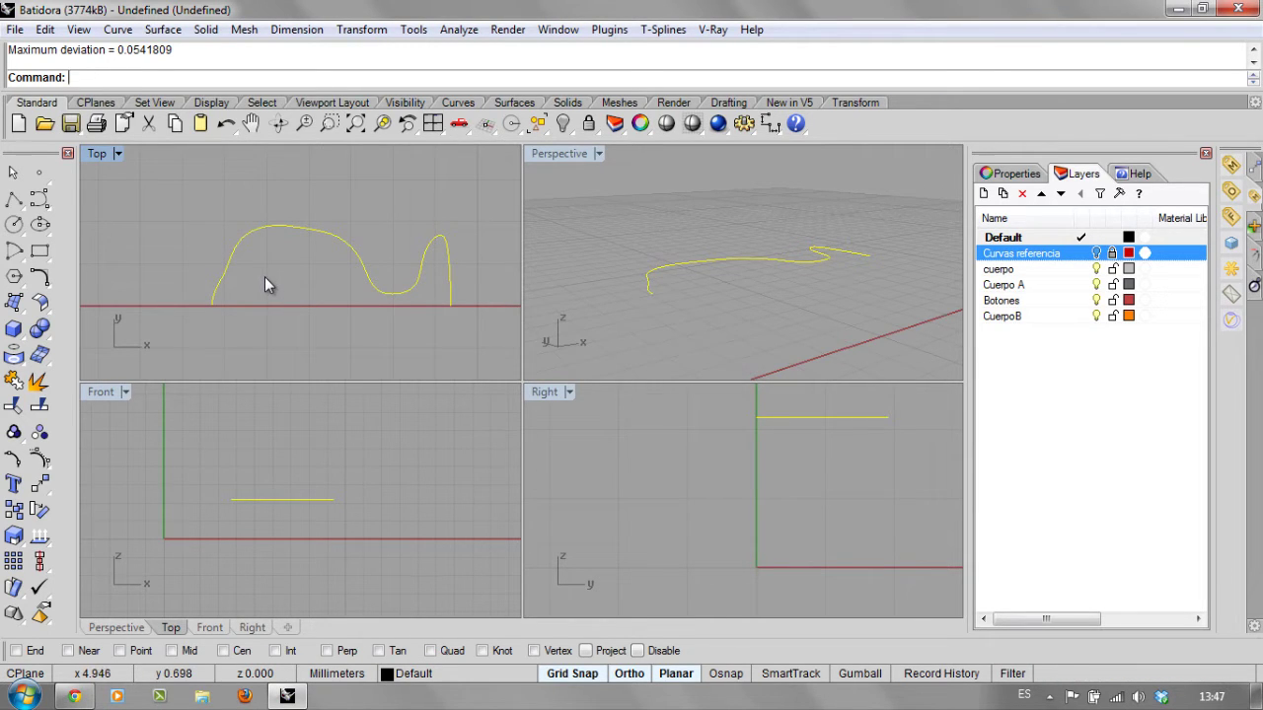
Rebuild the open profile curve again with 10 points at degree 3, previewing it before accepting.
{"action": "key", "text": "Return"}
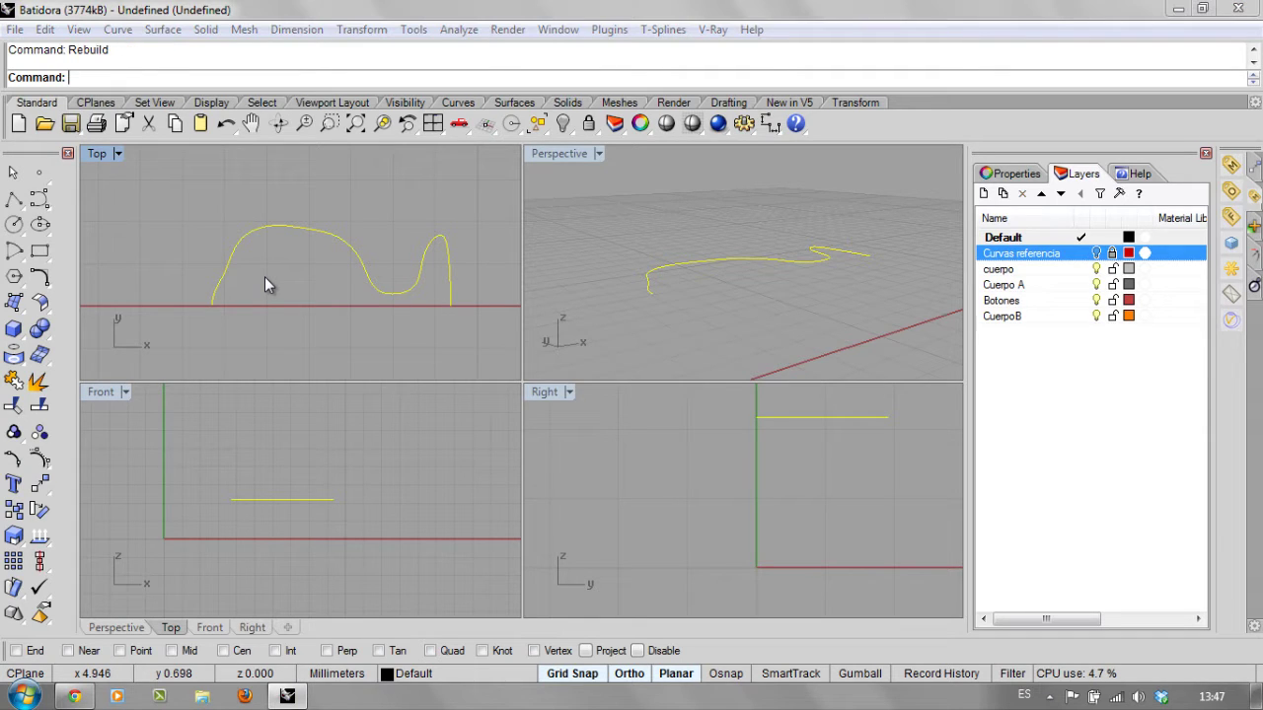
{"action": "double_click", "coordinate": [690, 291]}
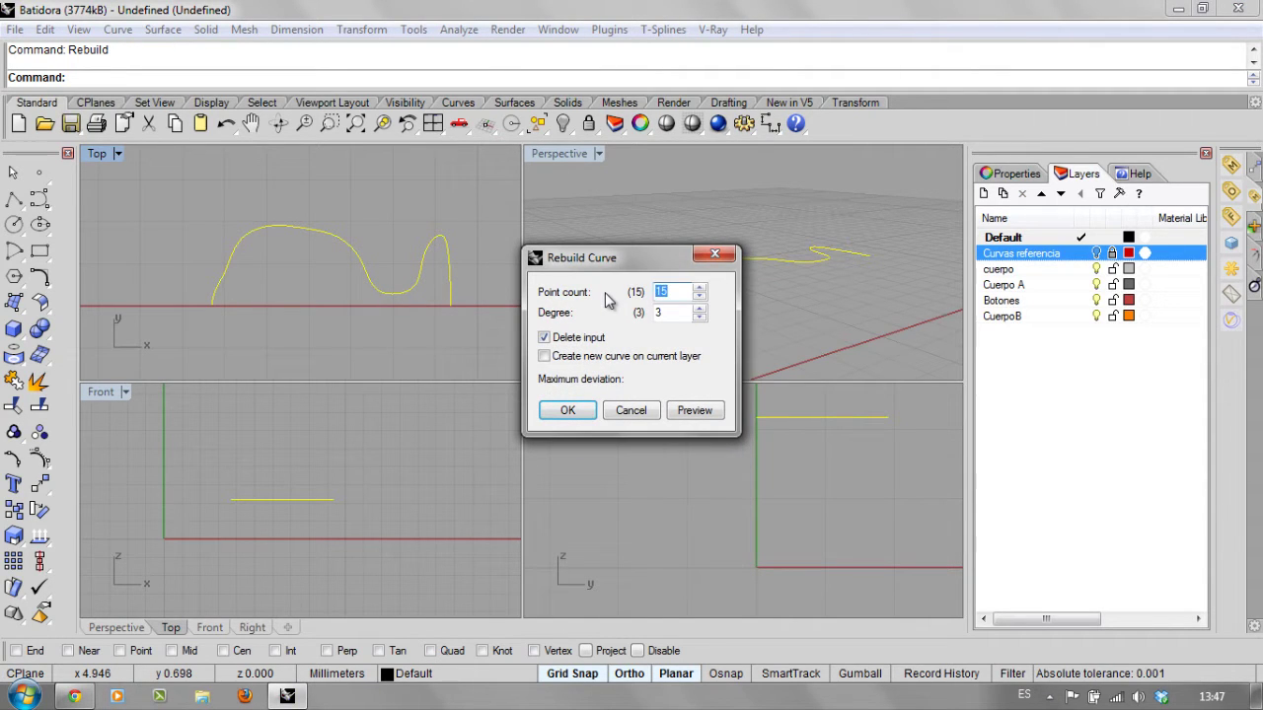
{"action": "type", "text": "10"}
{"action": "left_click", "coordinate": [695, 410]}
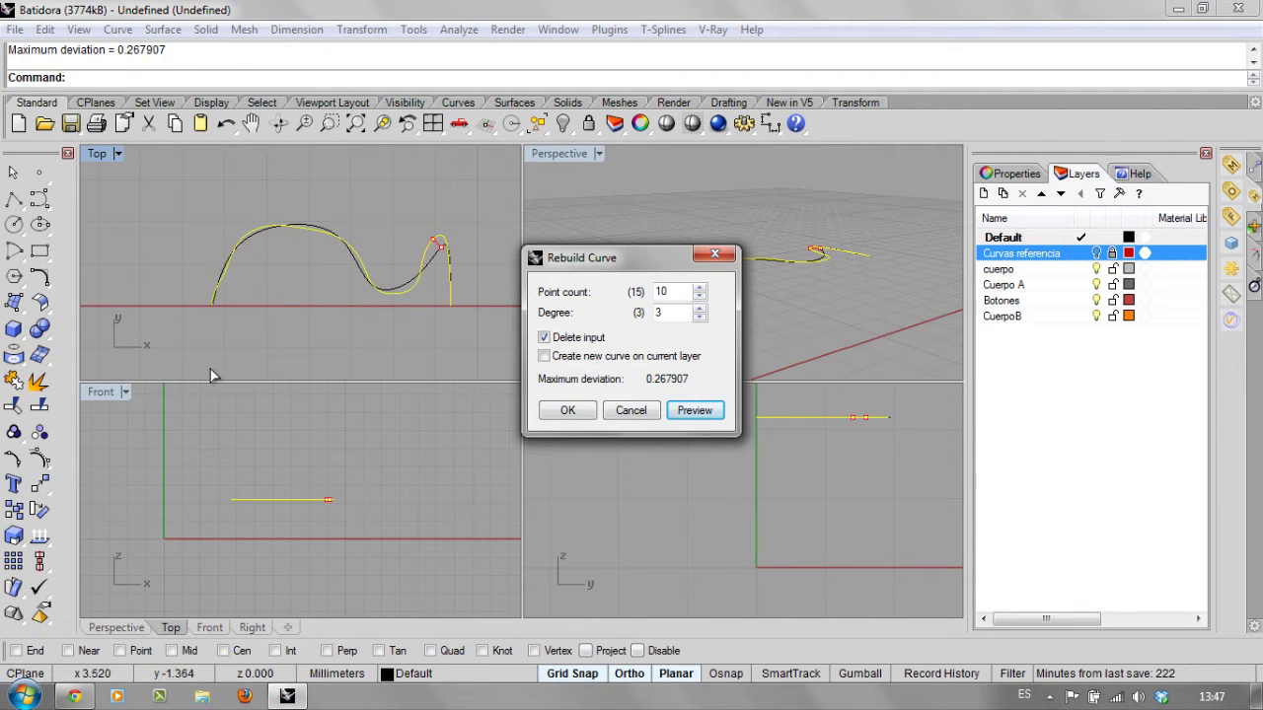
{"action": "left_click", "coordinate": [568, 413]}
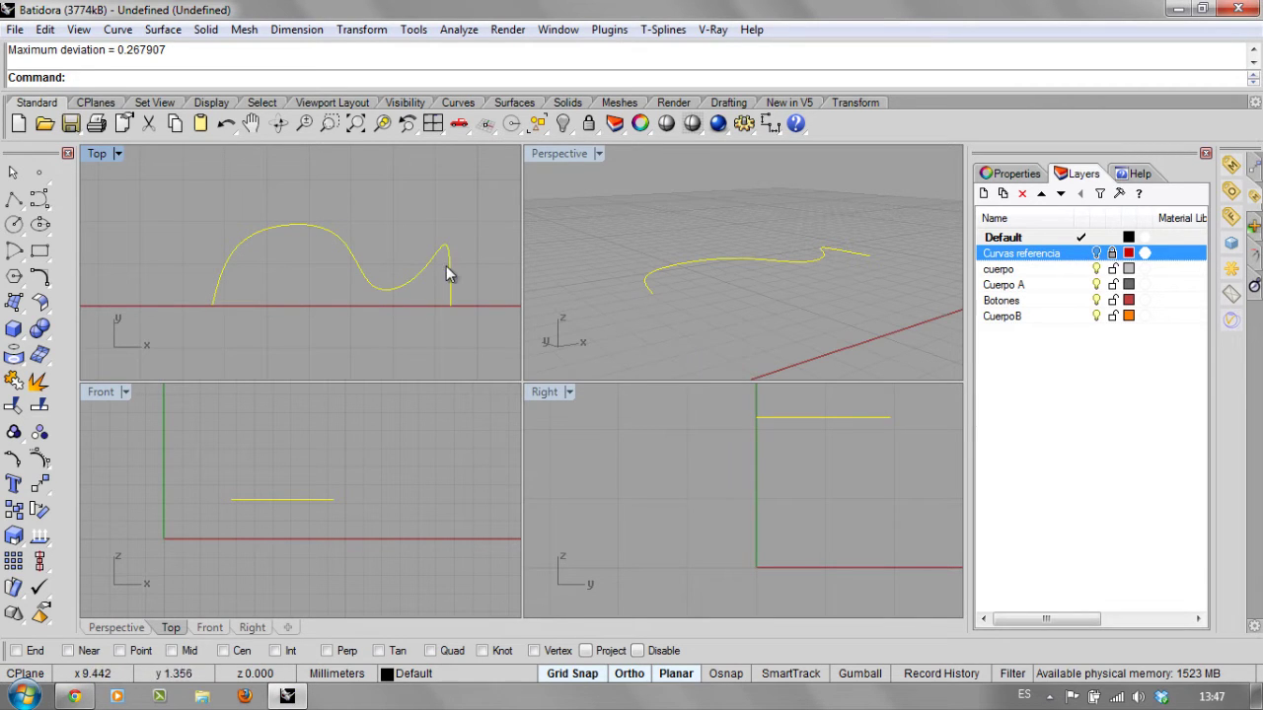
Mirror a copy of the profile curve across the X axis and join both halves into one closed curve.
{"action": "left_click", "coordinate": [361, 29]}
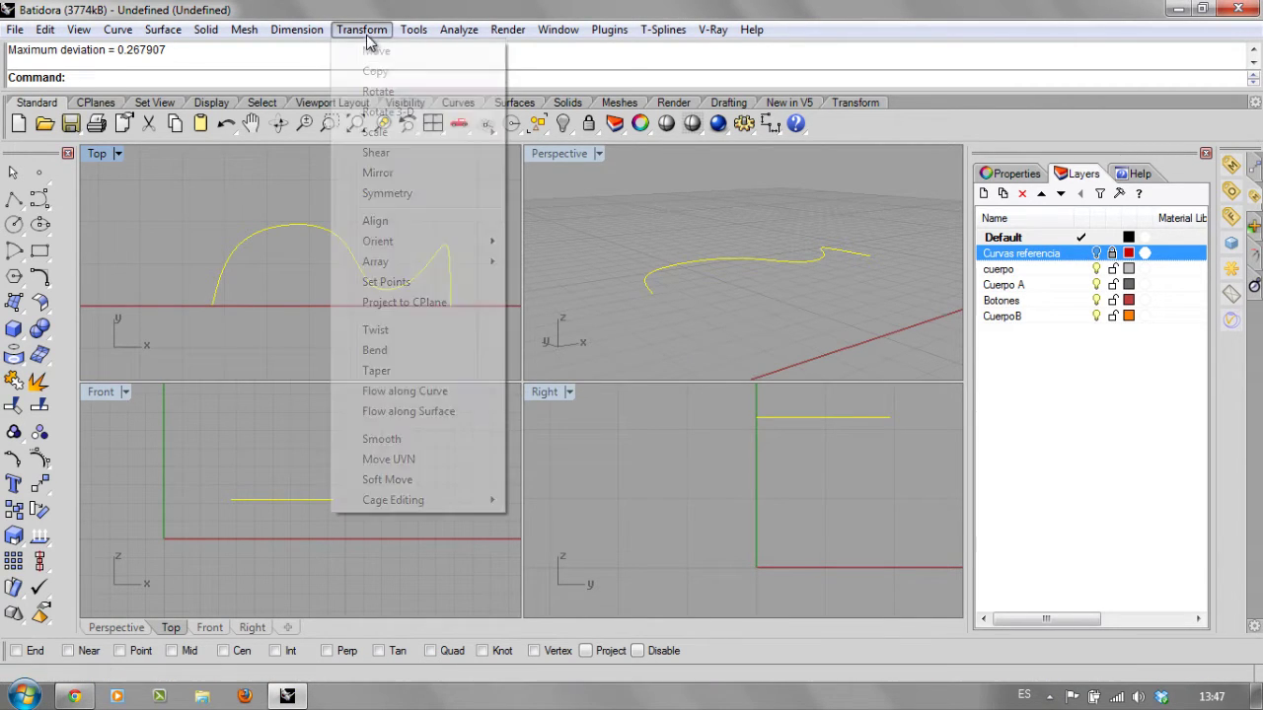
{"action": "left_click", "coordinate": [379, 175]}
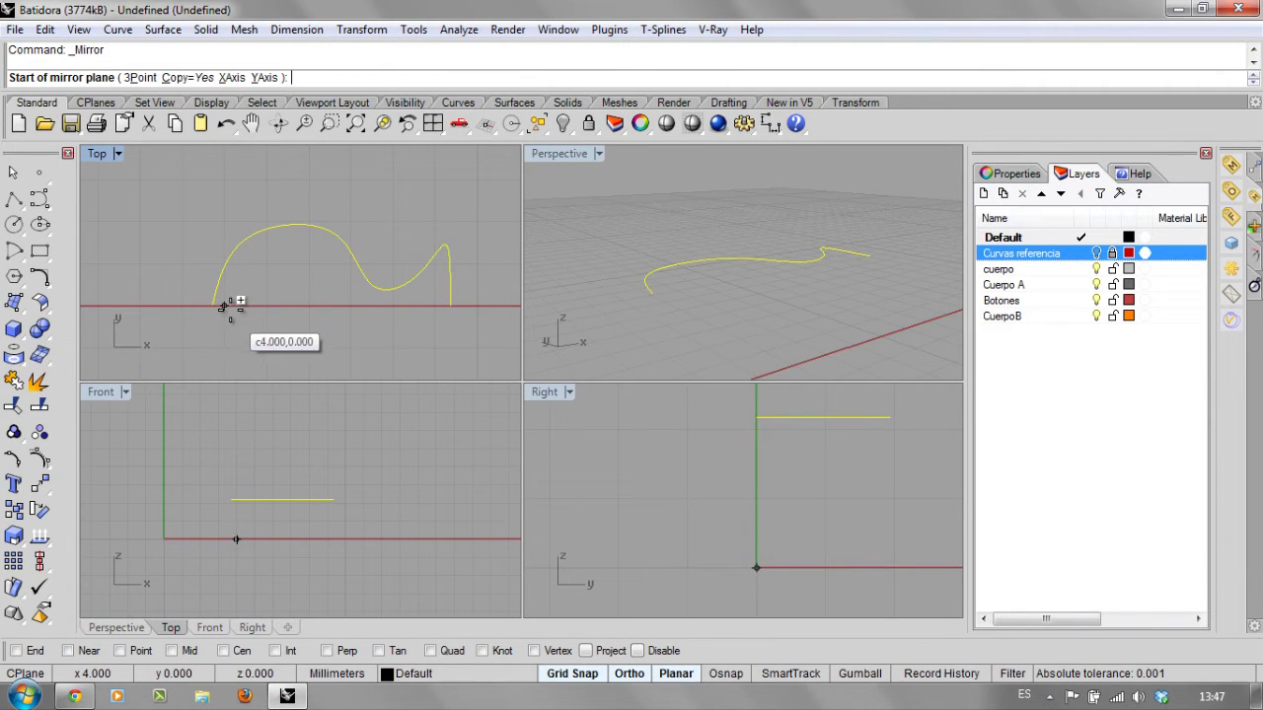
{"action": "left_click", "coordinate": [318, 302]}
{"action": "left_click", "coordinate": [283, 278]}
{"action": "scroll", "coordinate": [283, 278], "scroll_direction": "down", "scroll_amount": 2}
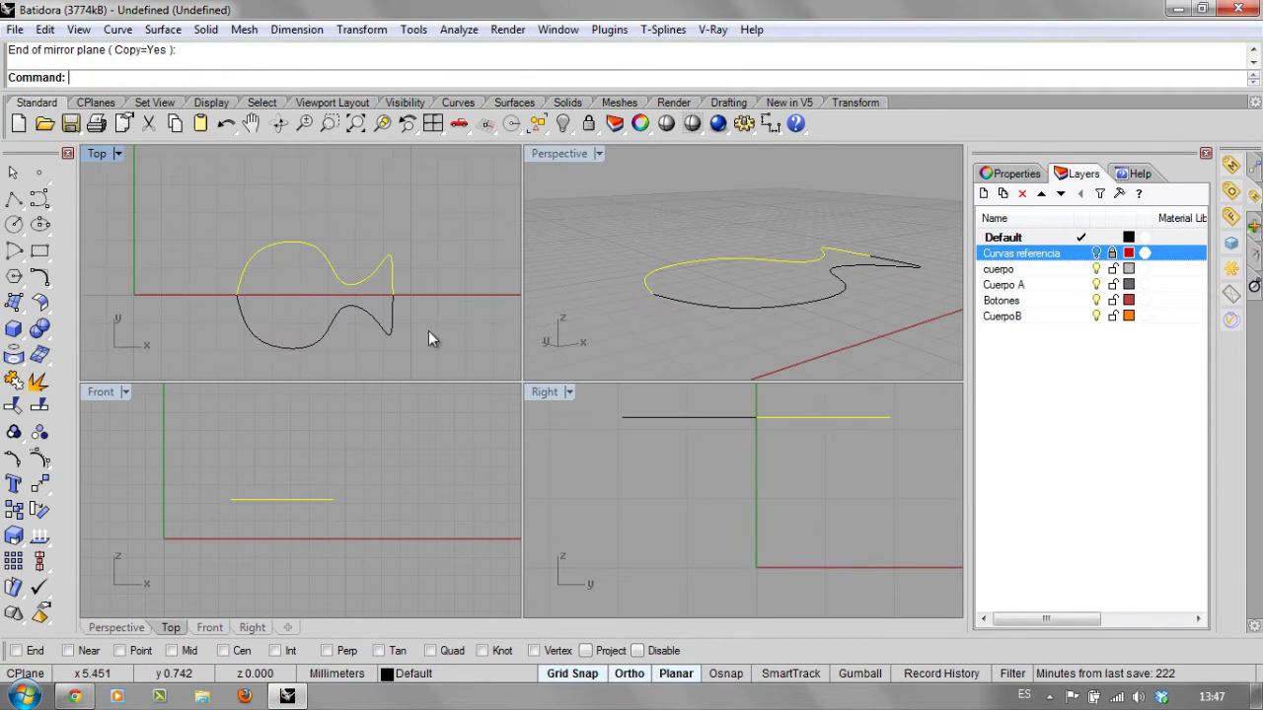
{"action": "left_click_drag", "start_coordinate": [359, 331], "coordinate": [195, 271]}
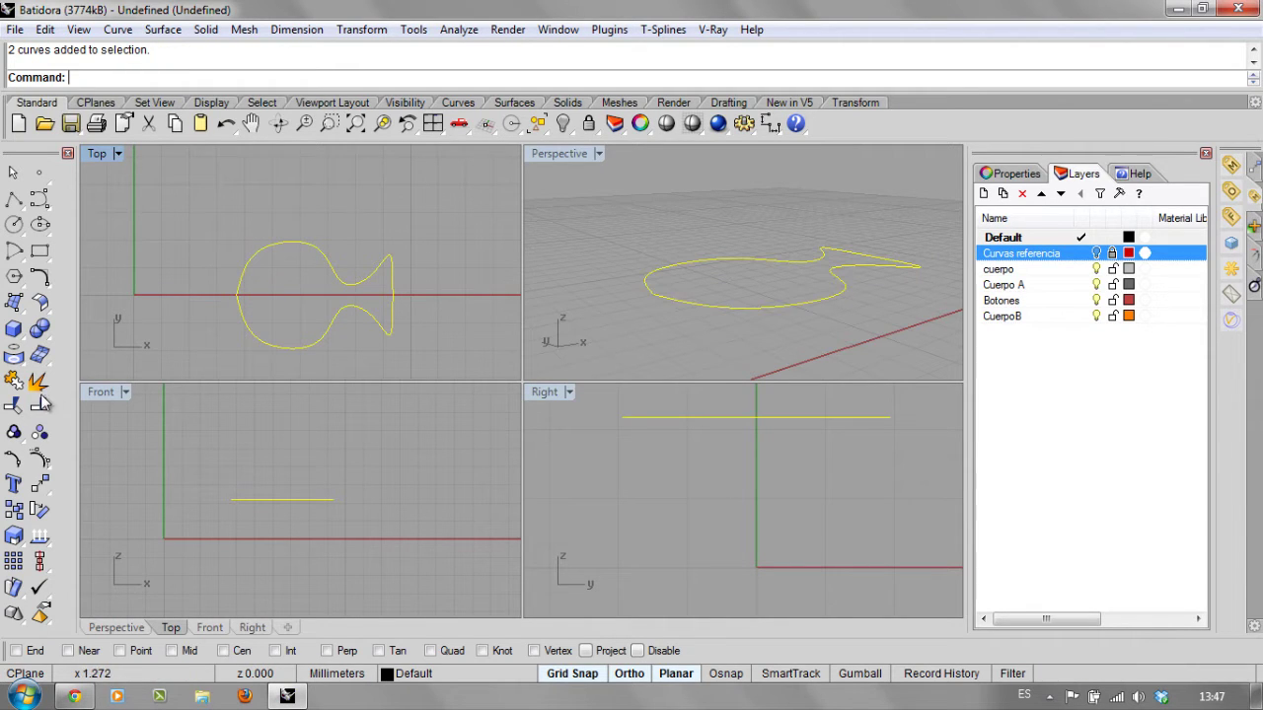
{"action": "left_click", "coordinate": [8, 398]}
Rebuild the closed profile curve with 16 points at degree 3, previewing it before accepting.
{"action": "right_click_drag", "start_coordinate": [375, 310], "coordinate": [390, 279]}
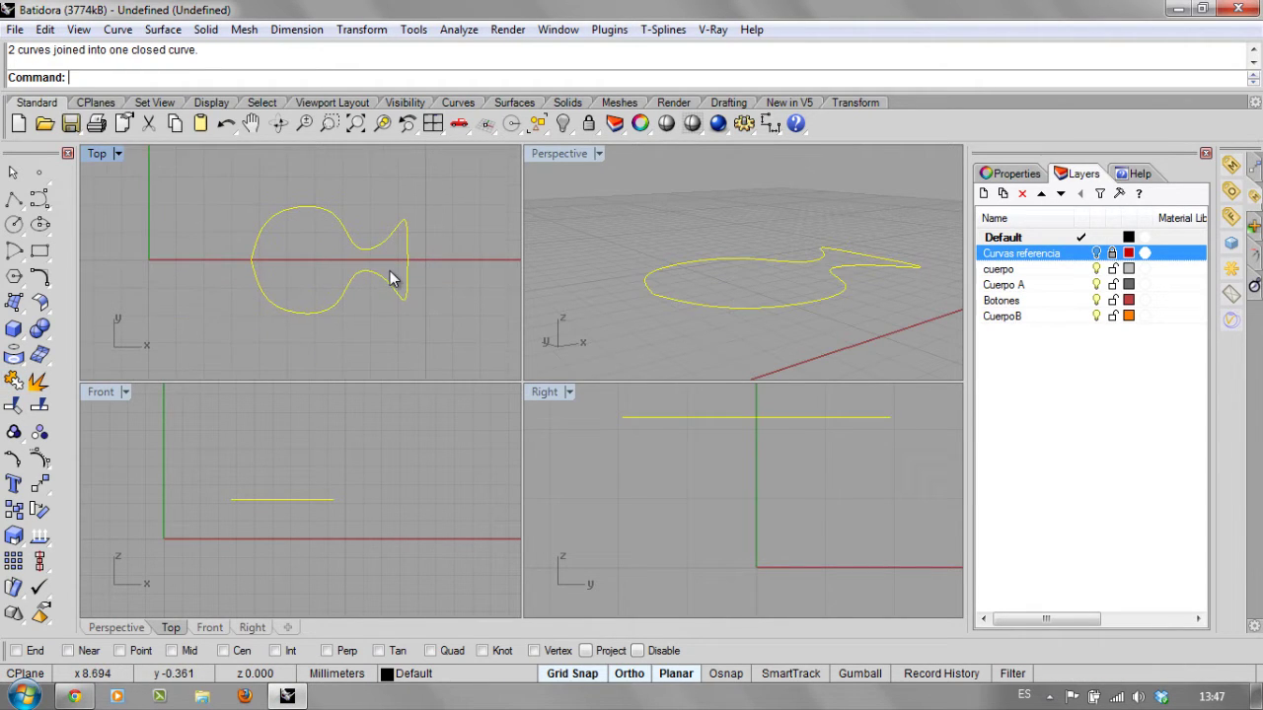
{"action": "type", "text": "Rebui"}
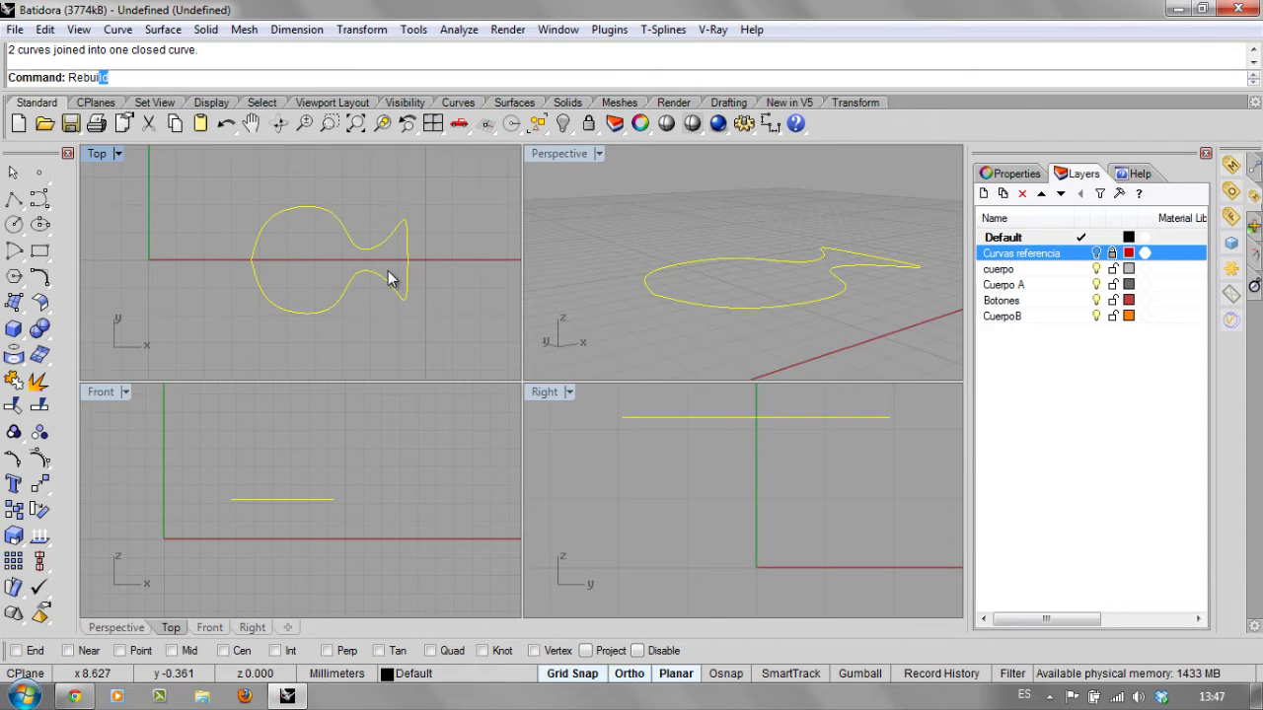
{"action": "type", "text": "ld"}
{"action": "key", "text": "Return"}
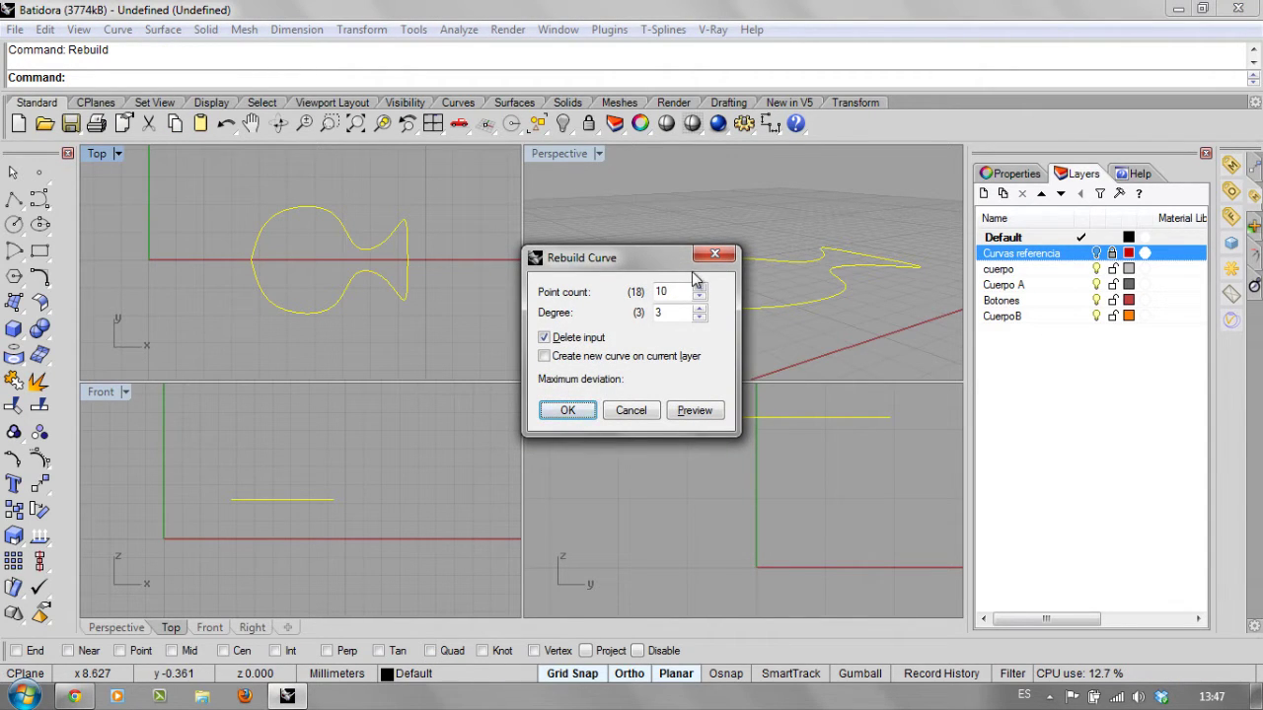
{"action": "left_click_drag", "start_coordinate": [636, 289], "coordinate": [622, 291]}
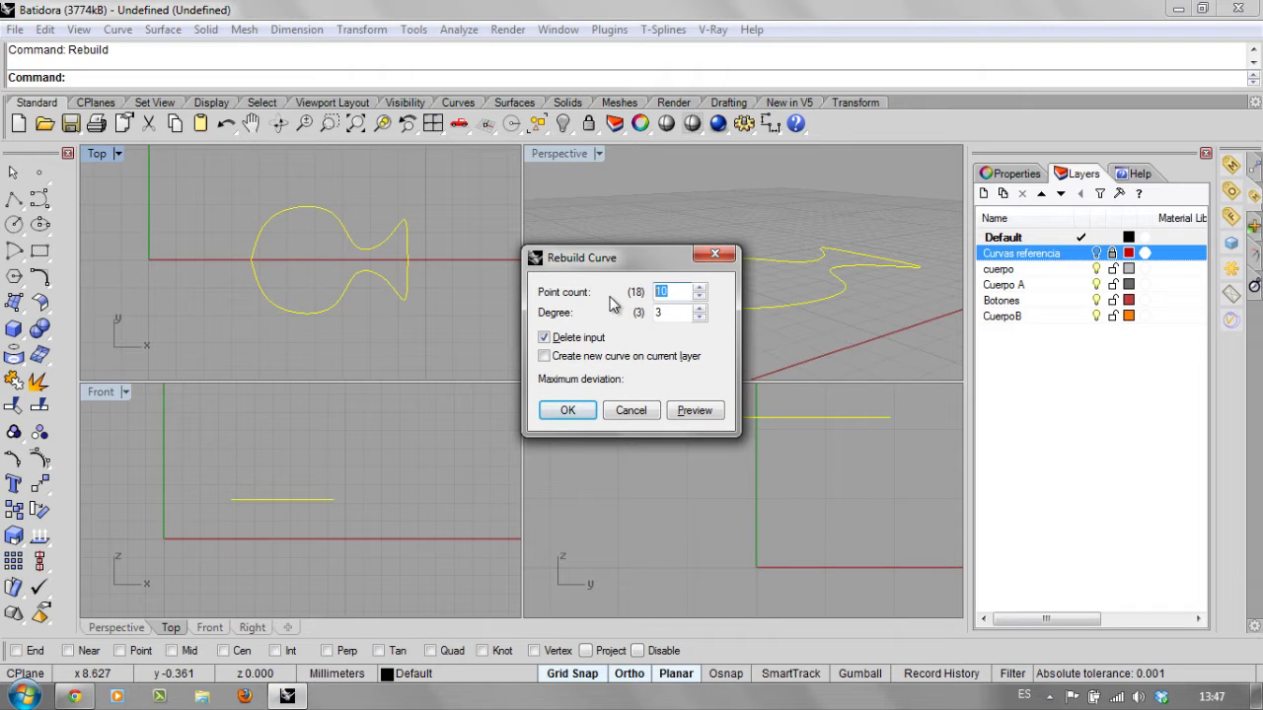
{"action": "type", "text": "16"}
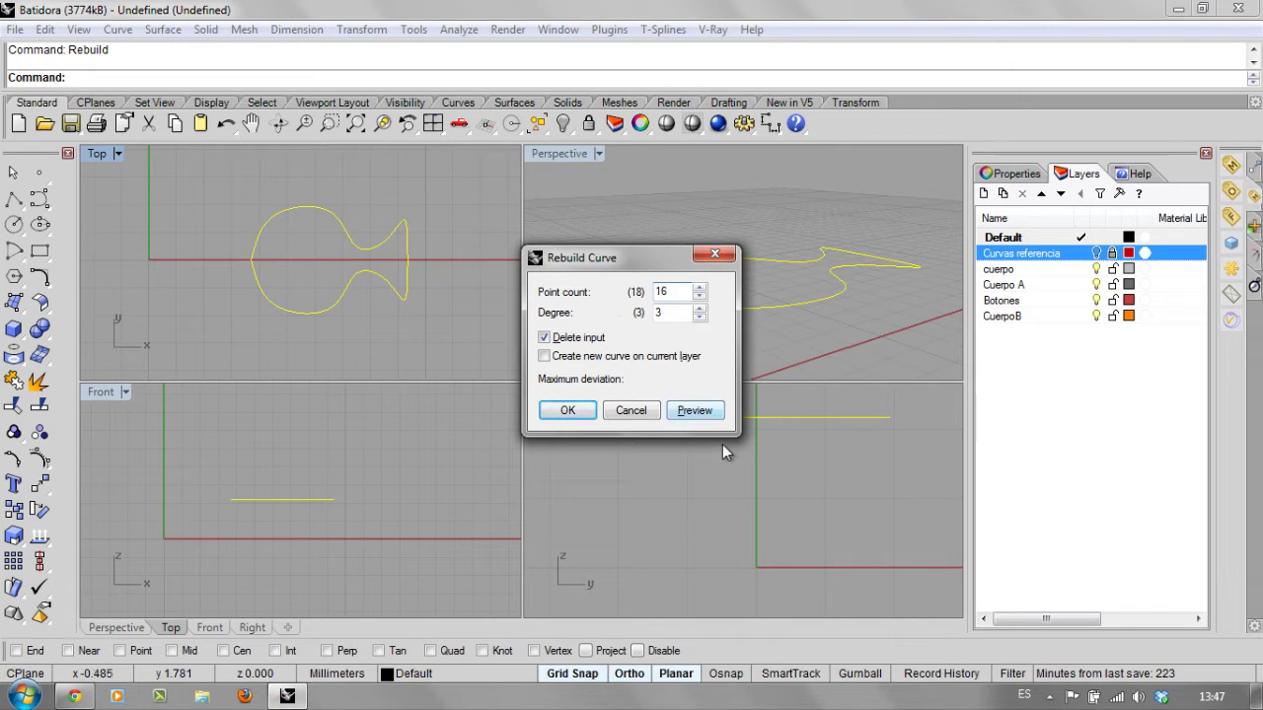
{"action": "left_click", "coordinate": [696, 410]}
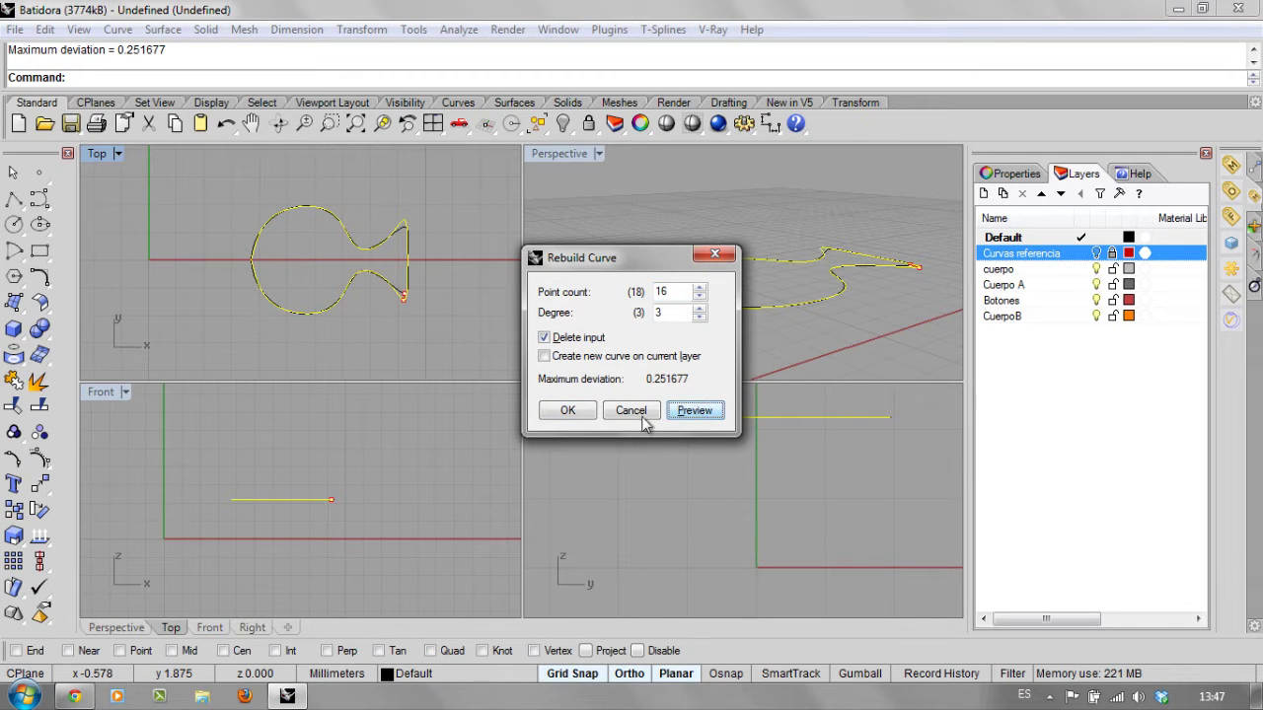
{"action": "left_click", "coordinate": [567, 411]}
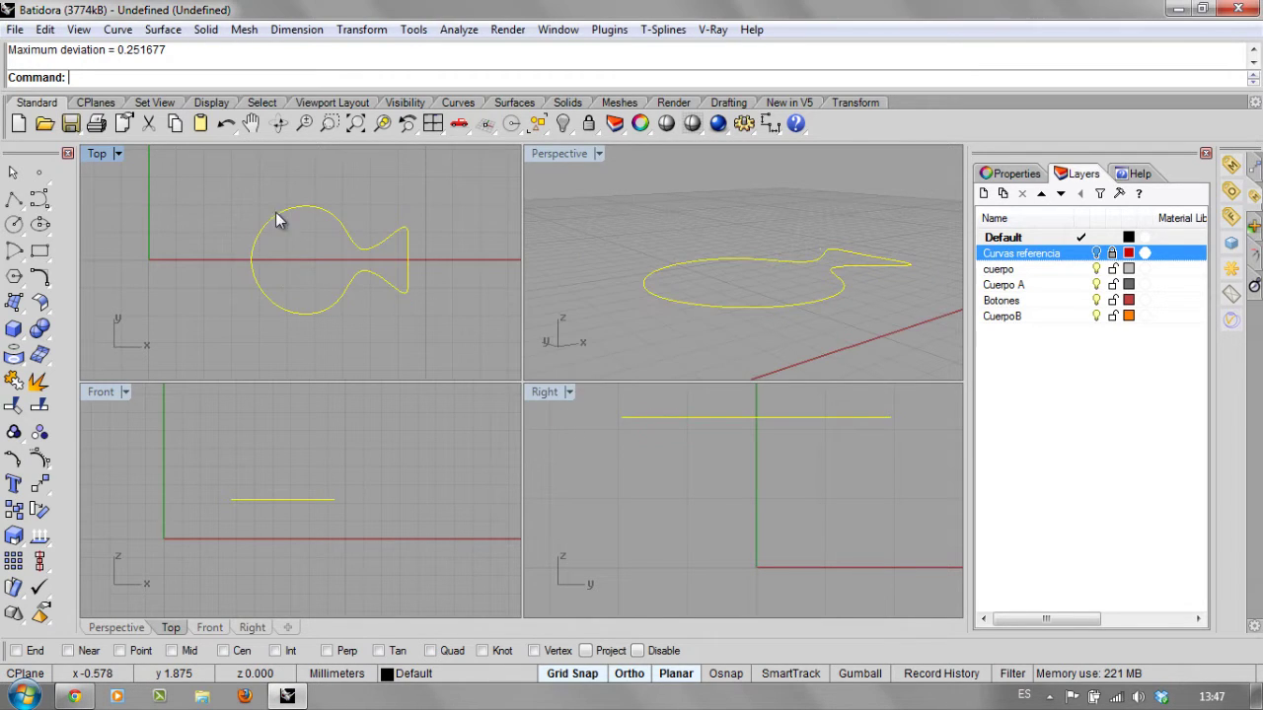
{"action": "scroll", "coordinate": [380, 290], "scroll_direction": "up", "scroll_amount": 2}
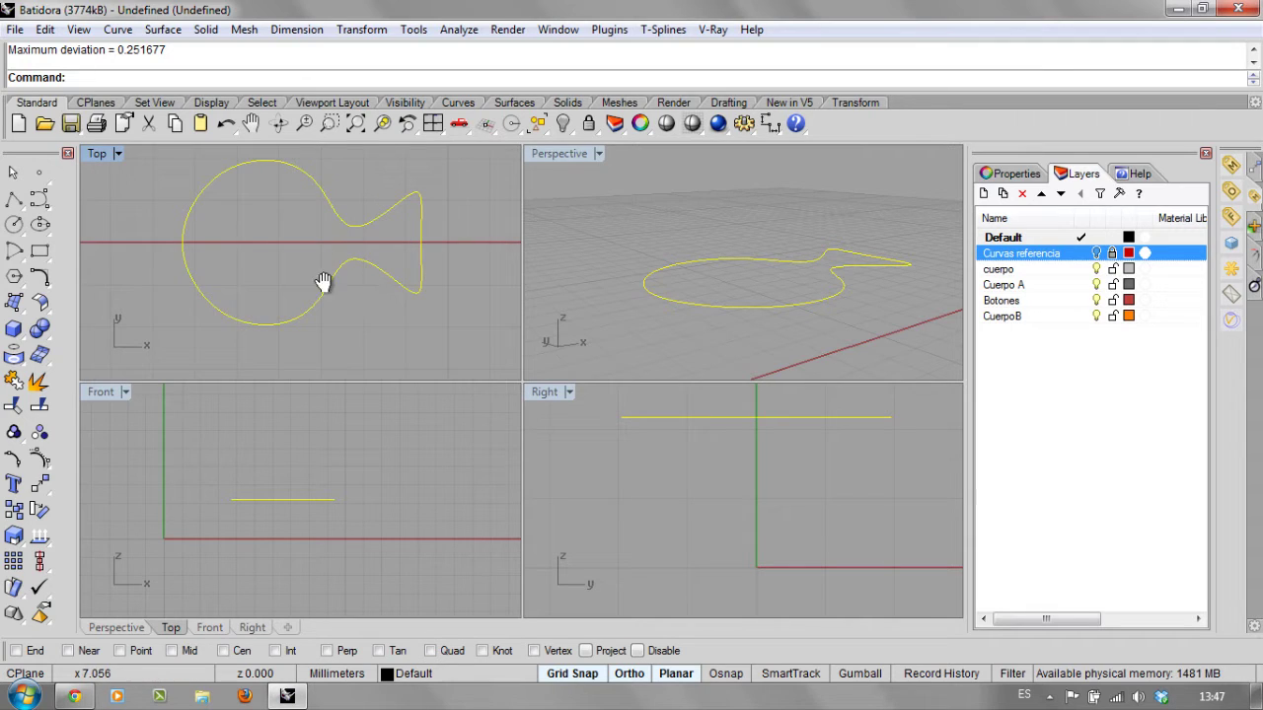
{"action": "right_click_drag", "start_coordinate": [325, 282], "coordinate": [317, 310]}
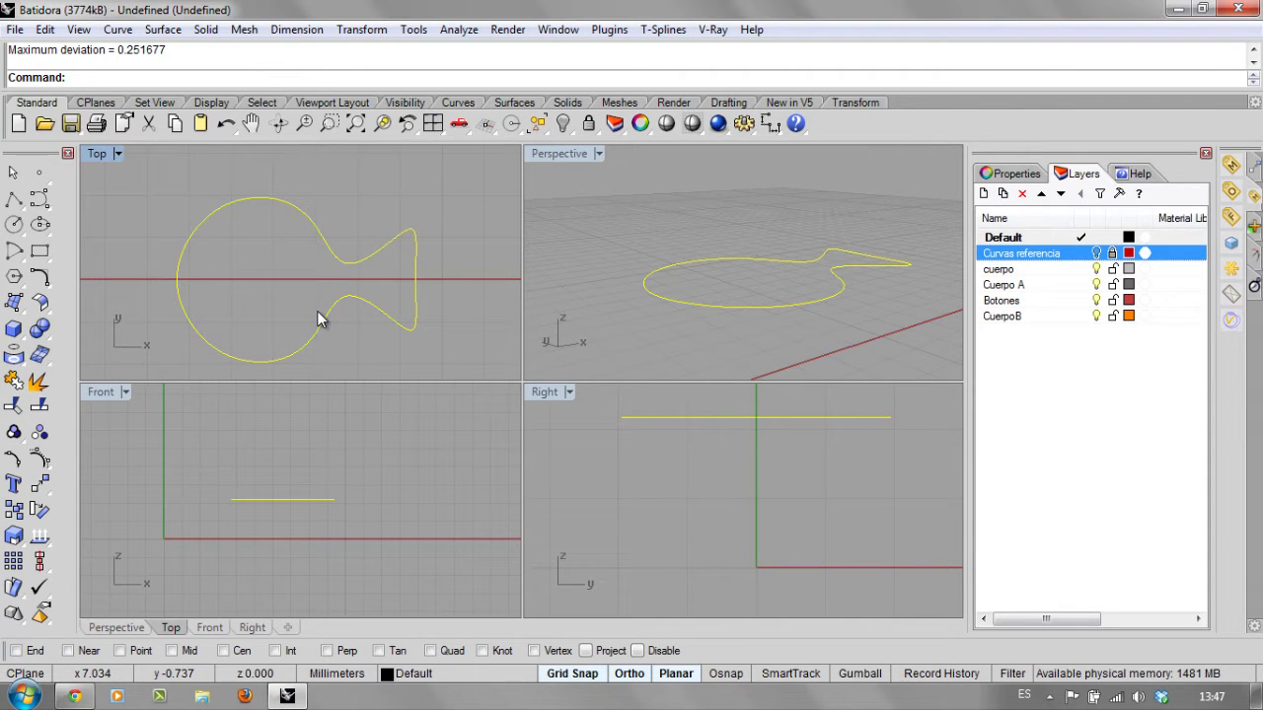
{"action": "left_click", "coordinate": [205, 28]}
{"action": "mouse_move", "coordinate": [335, 338]}
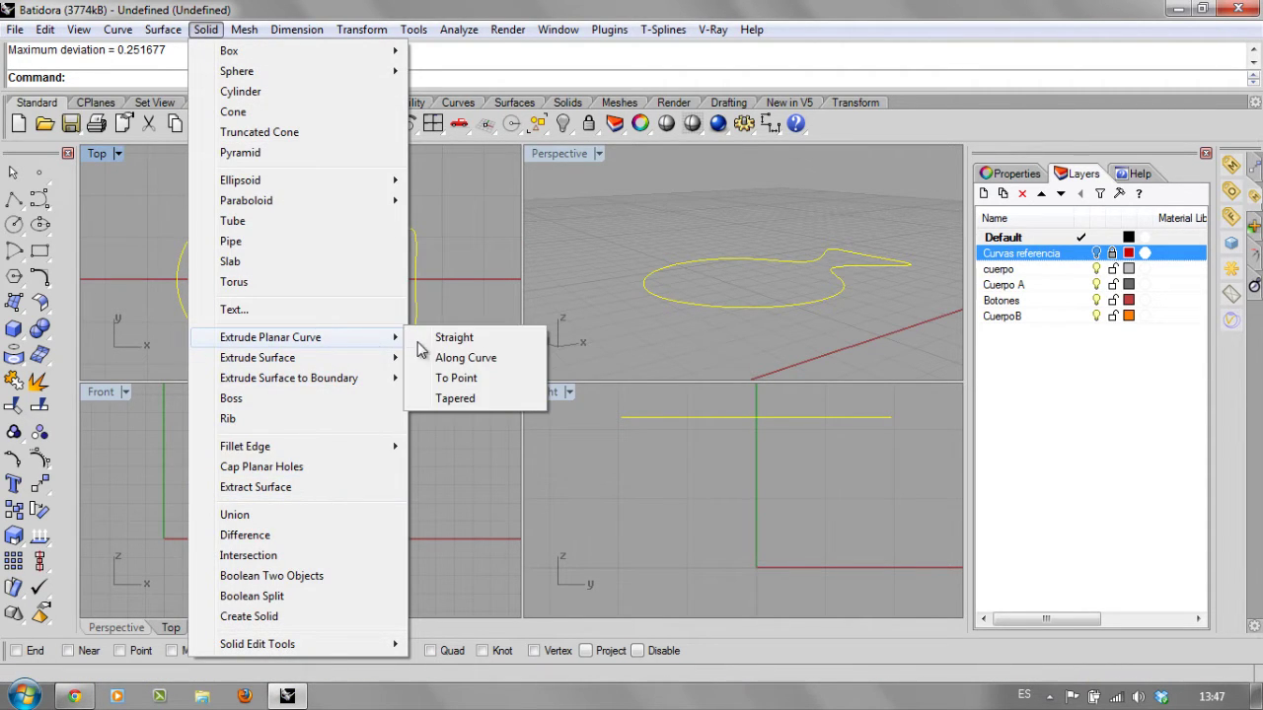
{"action": "left_click", "coordinate": [456, 336]}
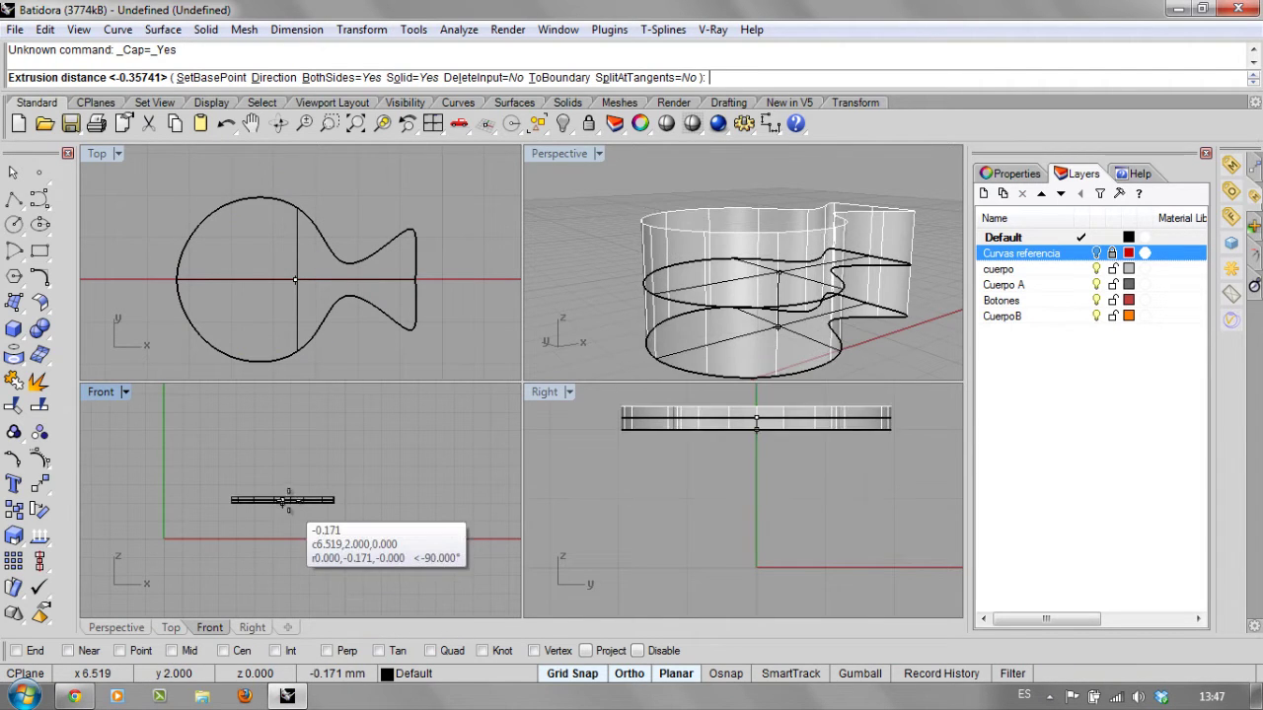
{"action": "key", "text": "Escape"}
{"action": "key", "text": "Escape"}
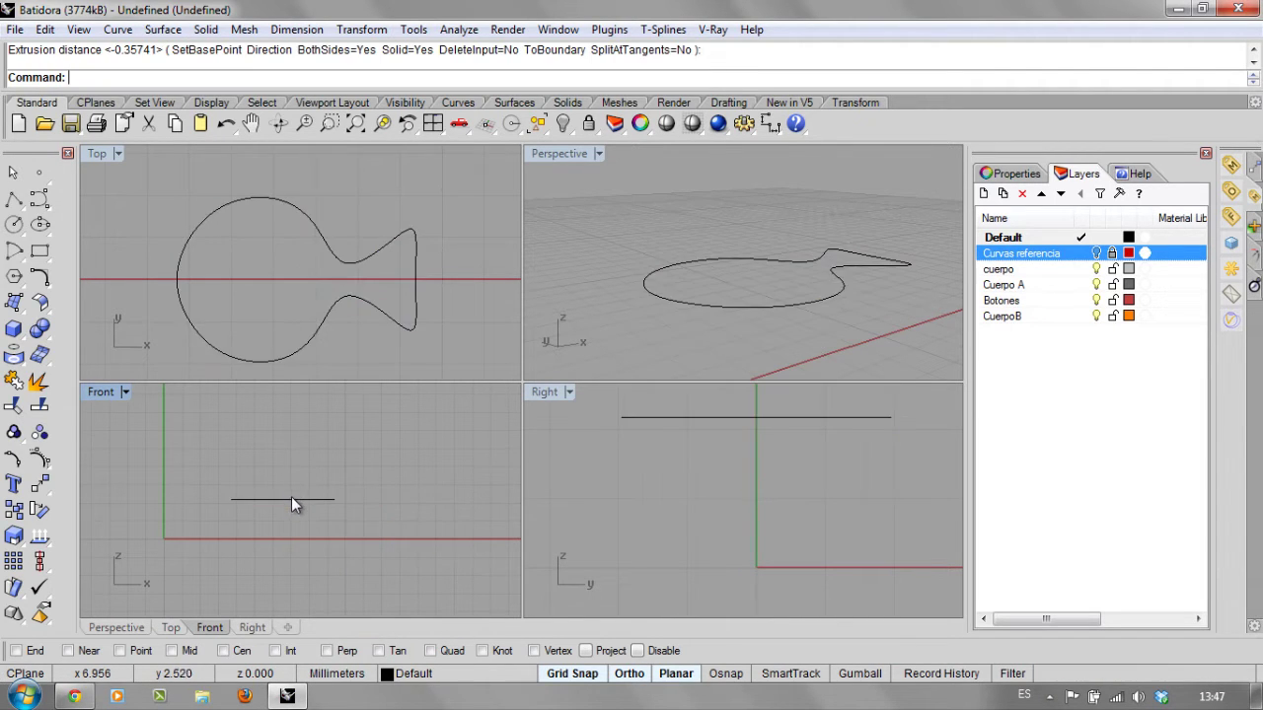
Move the closed profile curve down in the Front view to just above the X axis.
{"action": "left_click", "coordinate": [292, 498]}
{"action": "left_click_drag", "start_coordinate": [290, 502], "coordinate": [285, 541]}
{"action": "scroll", "coordinate": [338, 455], "scroll_direction": "up", "scroll_amount": 2}
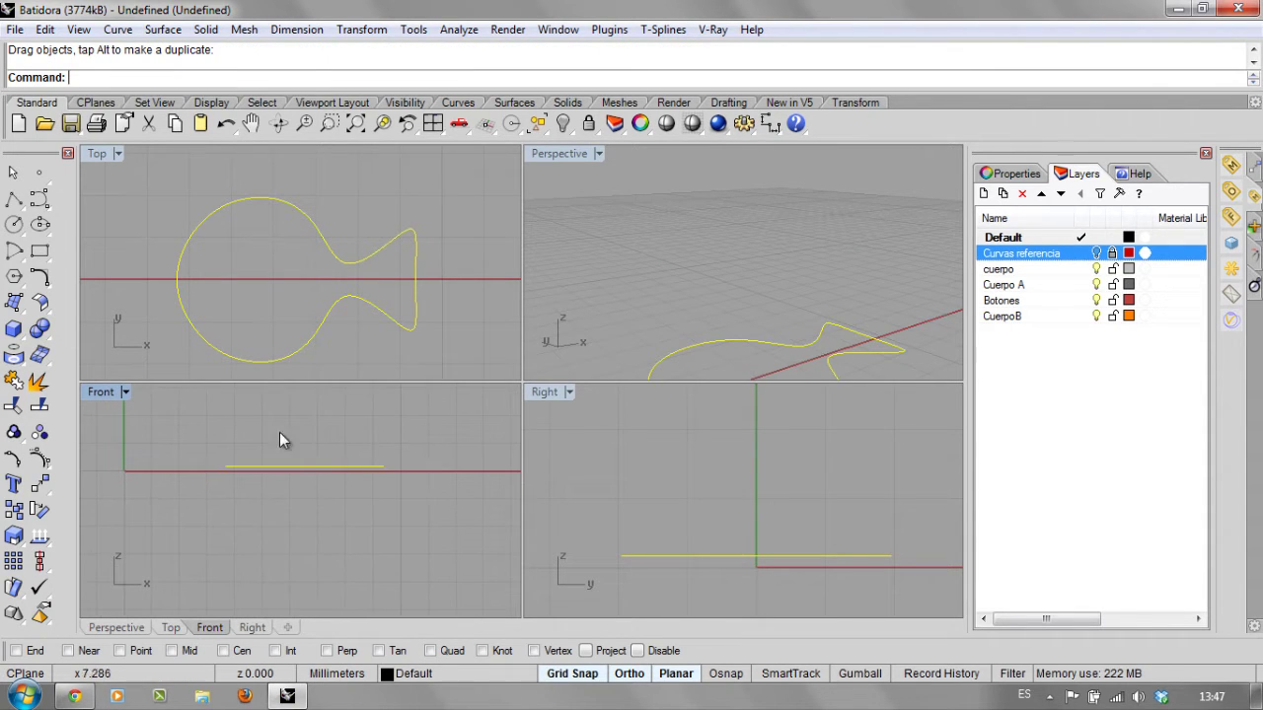
{"action": "scroll", "coordinate": [348, 493], "scroll_direction": "up", "scroll_amount": 5}
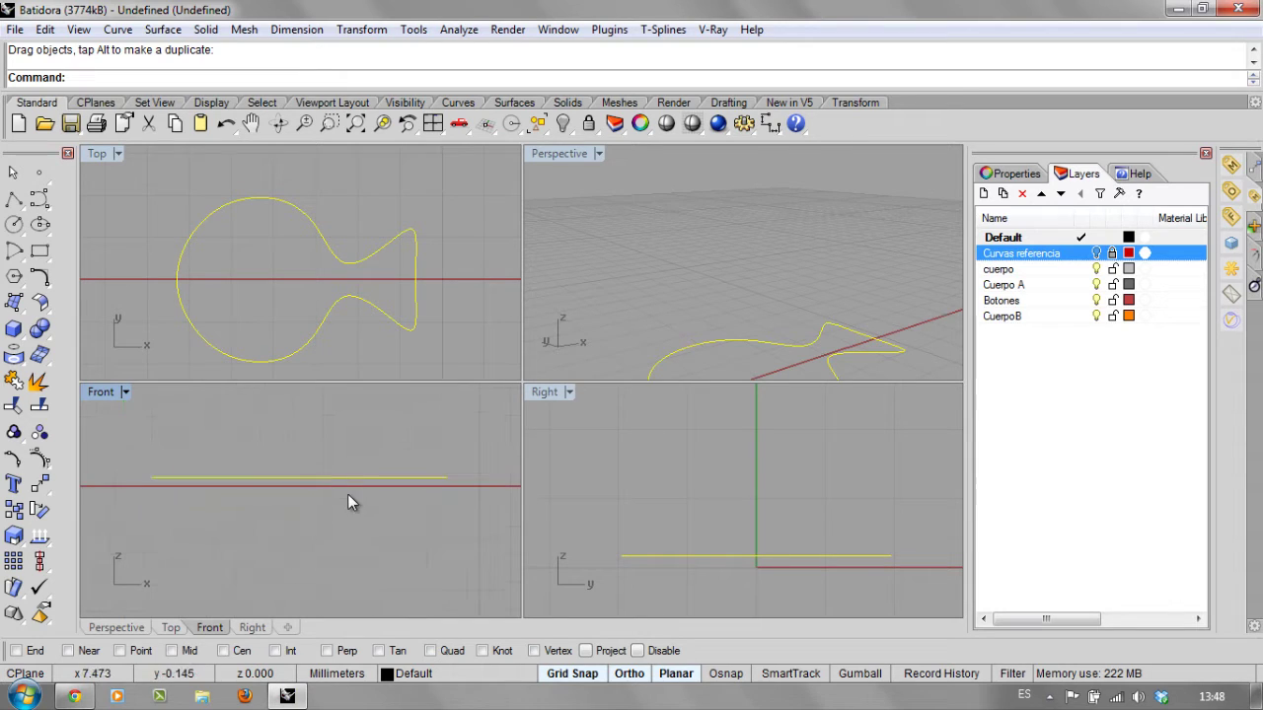
{"action": "scroll", "coordinate": [470, 486], "scroll_direction": "up", "scroll_amount": 1}
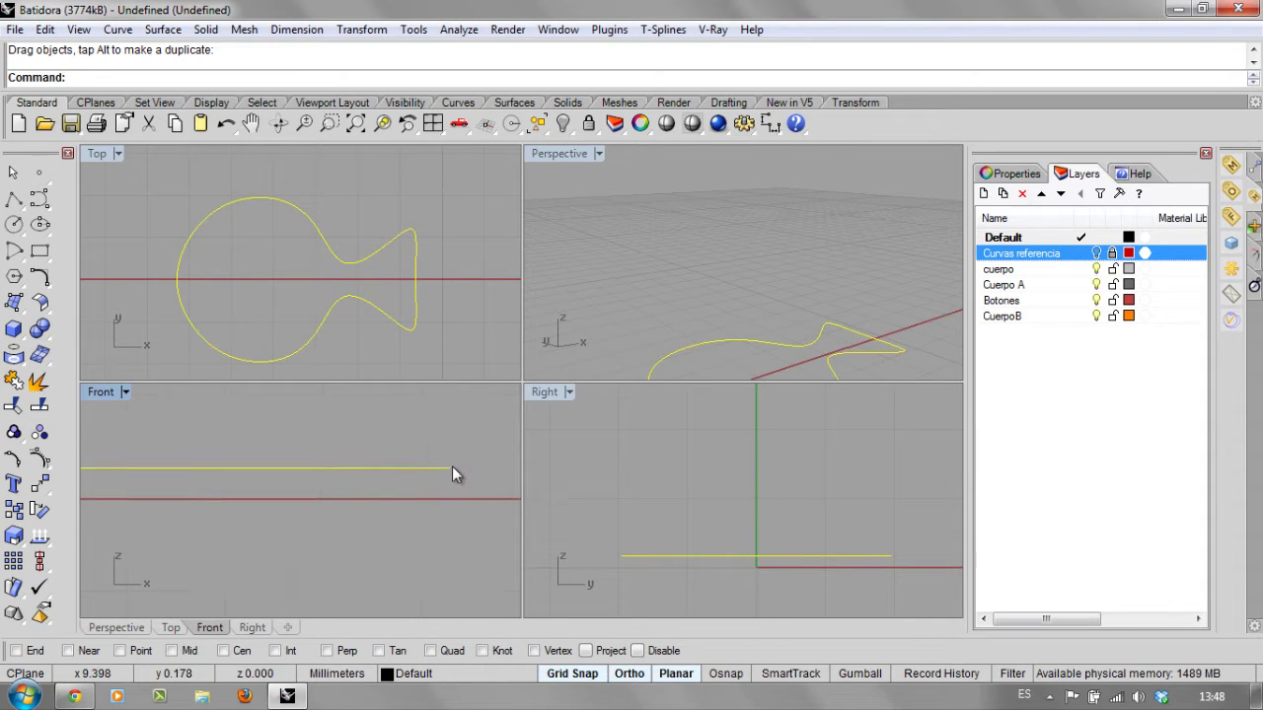
{"action": "scroll", "coordinate": [454, 503], "scroll_direction": "down", "scroll_amount": 4}
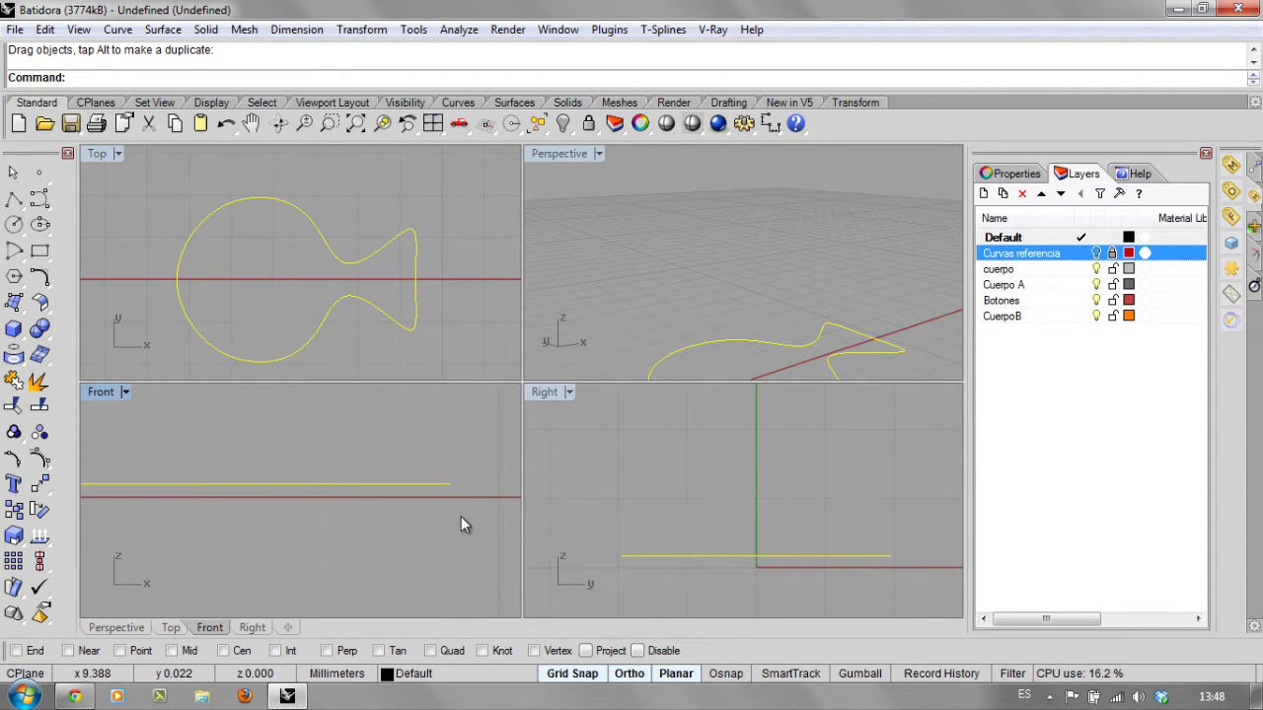
{"action": "right_click_drag", "start_coordinate": [460, 552], "coordinate": [407, 548]}
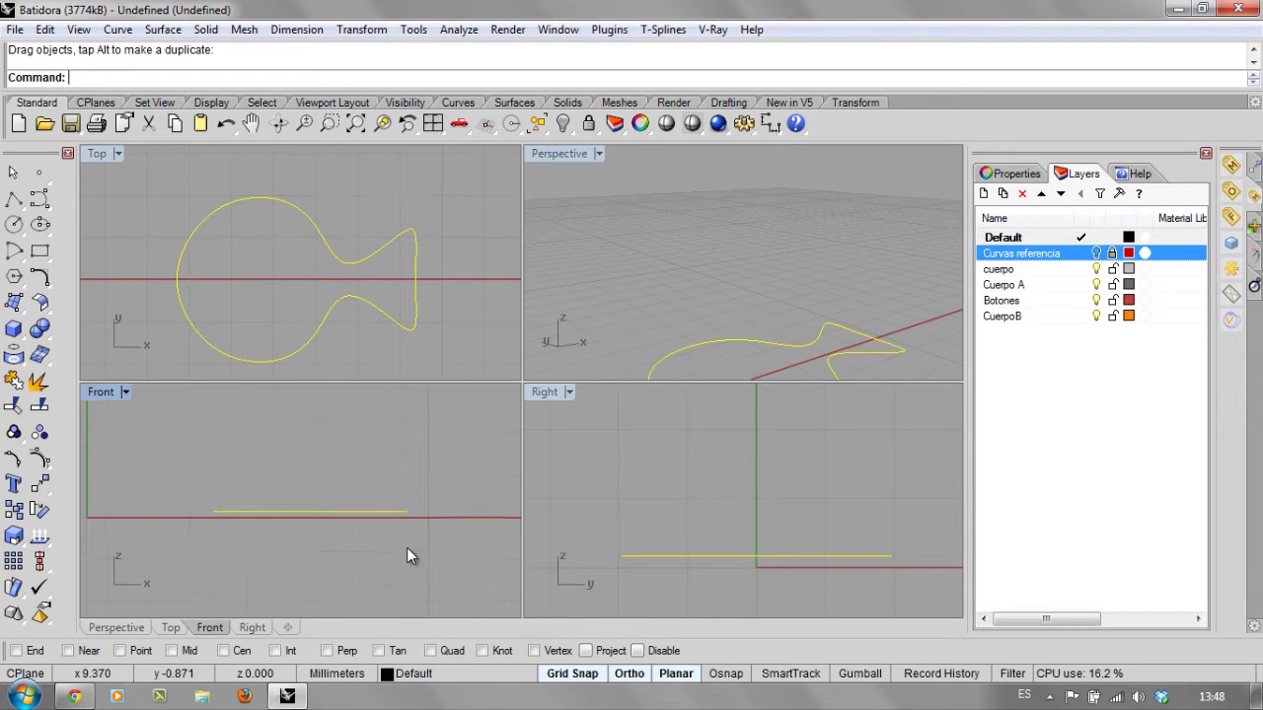
Show all hidden mixer parts and turn on the closed profile curve's control points.
{"action": "right_click", "coordinate": [564, 126]}
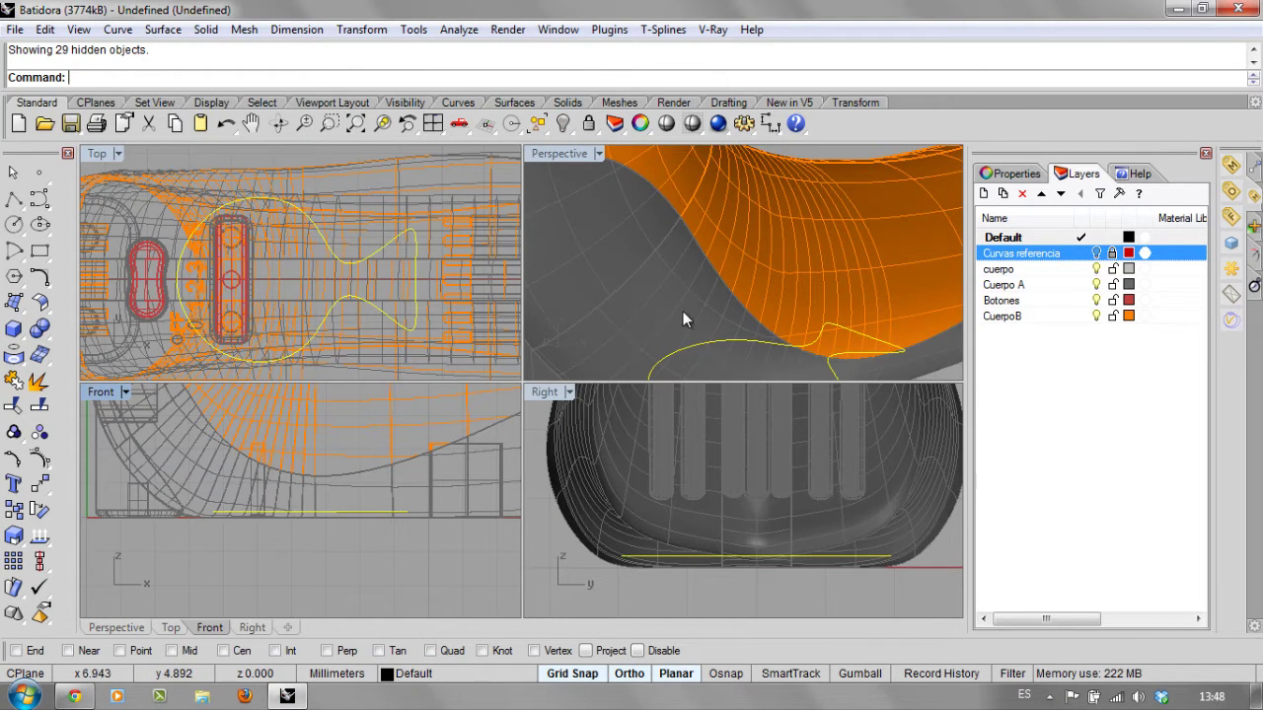
{"action": "right_click_drag", "start_coordinate": [683, 311], "coordinate": [751, 227]}
{"action": "right_click_drag", "start_coordinate": [743, 305], "coordinate": [801, 254]}
{"action": "scroll", "coordinate": [802, 256], "scroll_direction": "up", "scroll_amount": 2}
{"action": "right_click_drag", "start_coordinate": [730, 282], "coordinate": [686, 235]}
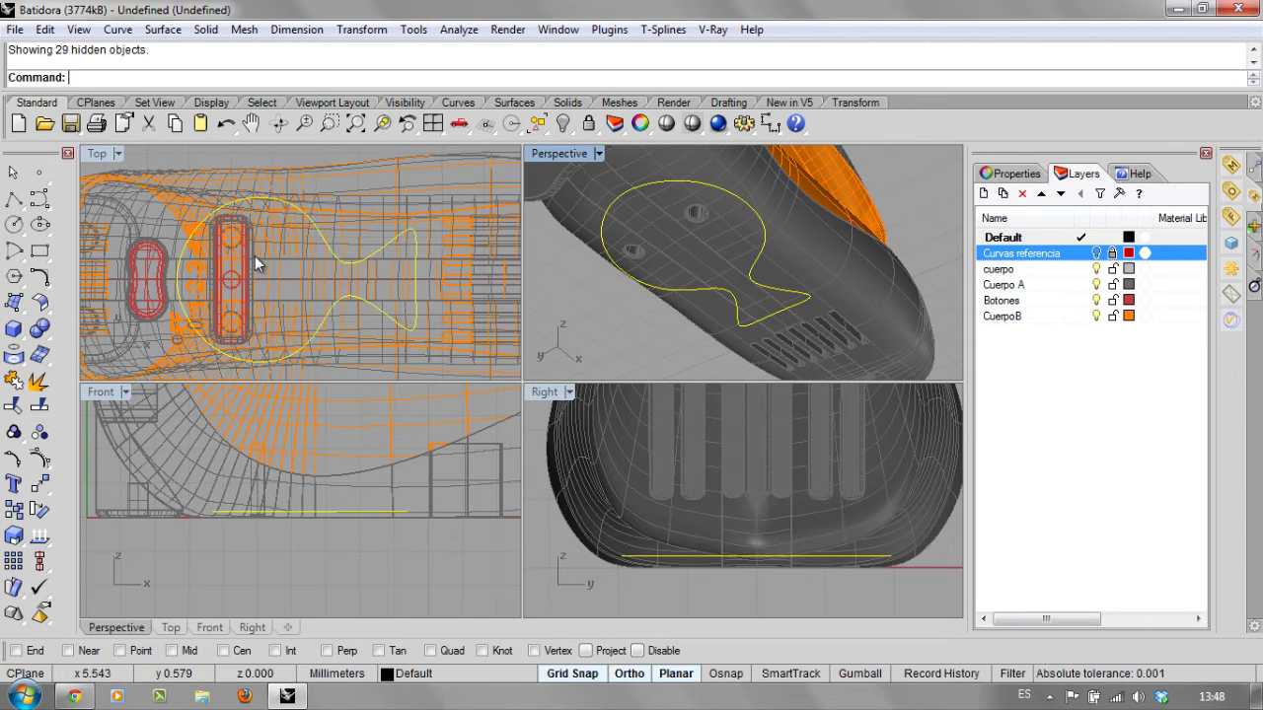
{"action": "key", "text": "F10"}
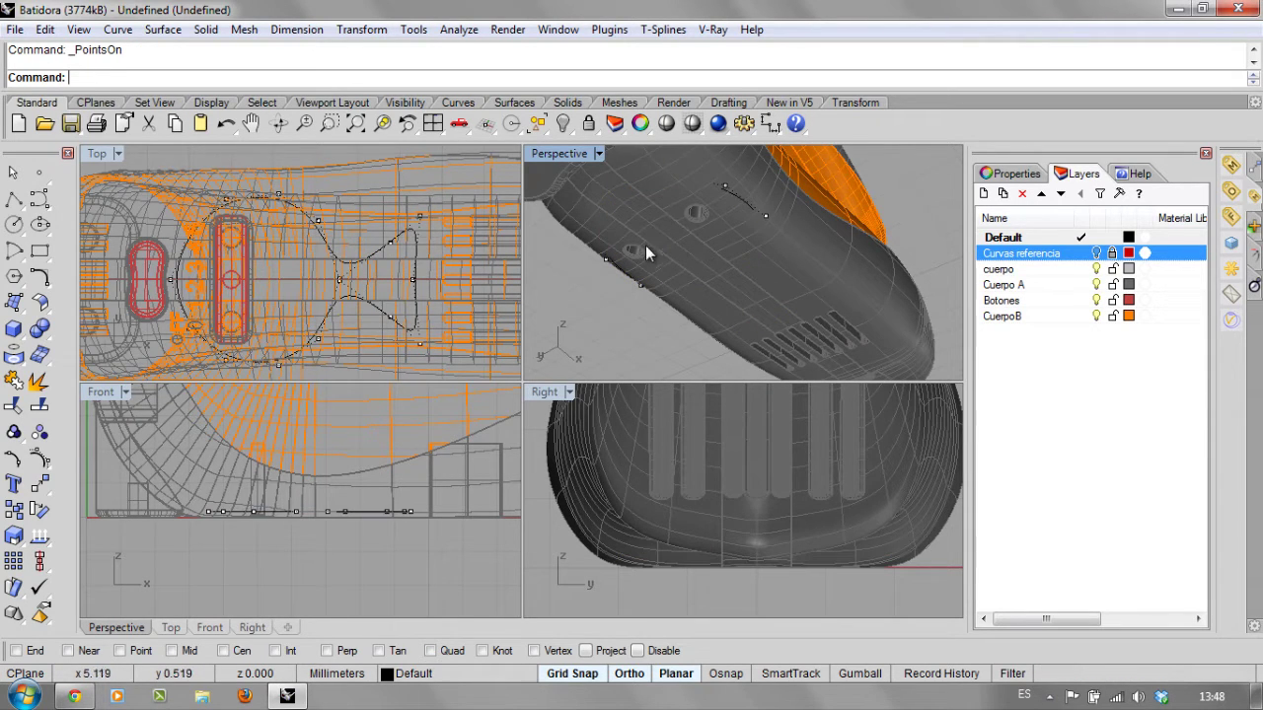
Shift the closed profile curve's wide-end centre control point and its two neighbours along X toward the narrow waist, shaping a concave edge.
{"action": "left_click", "coordinate": [171, 277]}
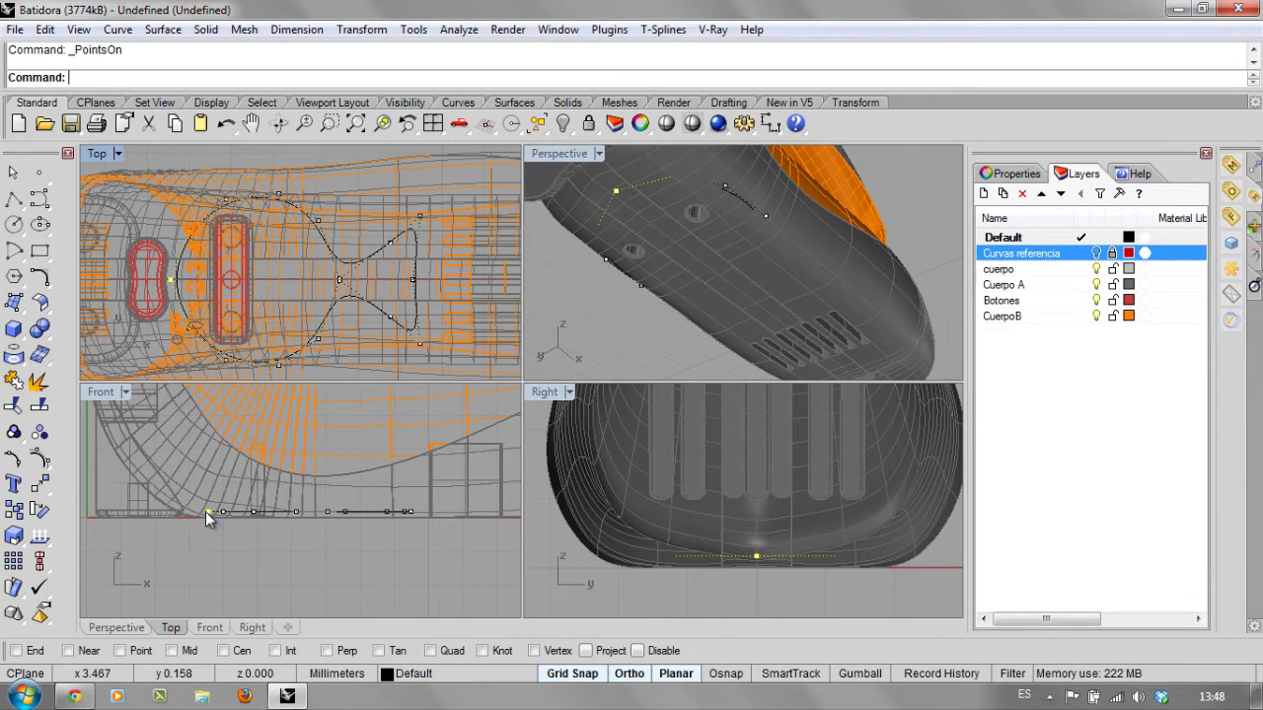
{"action": "left_click_drag", "start_coordinate": [209, 513], "coordinate": [278, 513]}
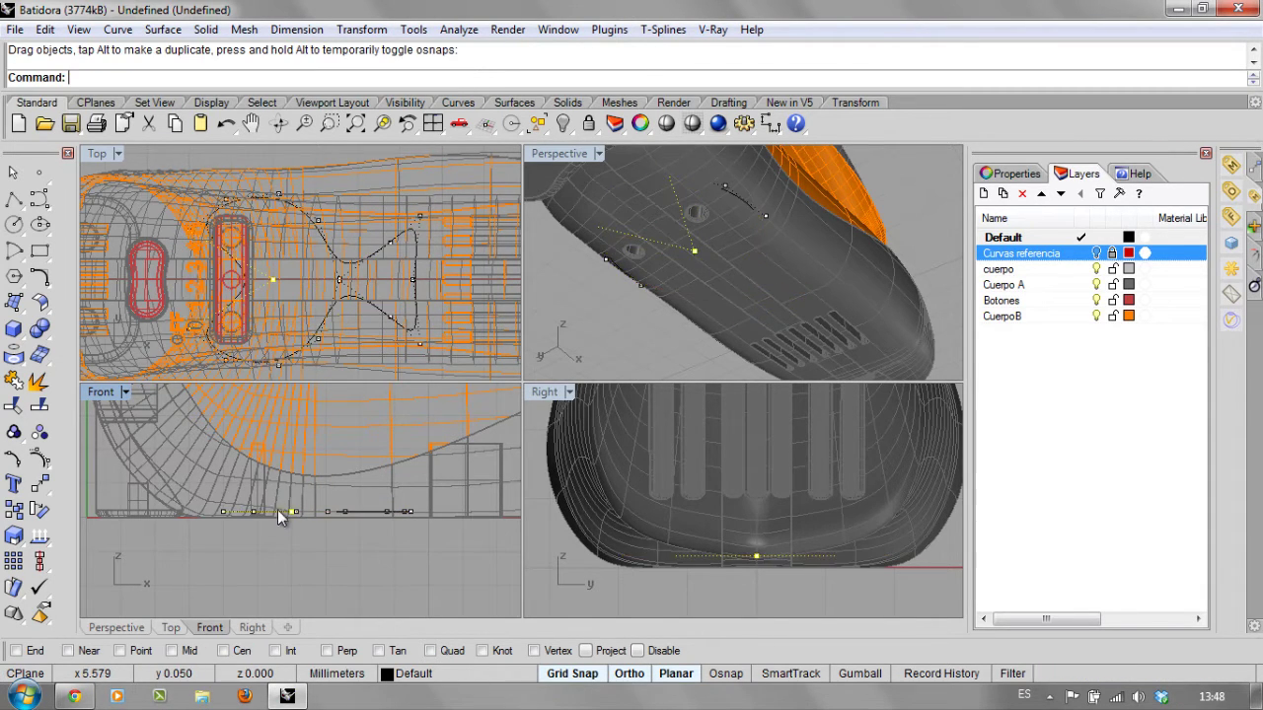
{"action": "left_click", "coordinate": [163, 154]}
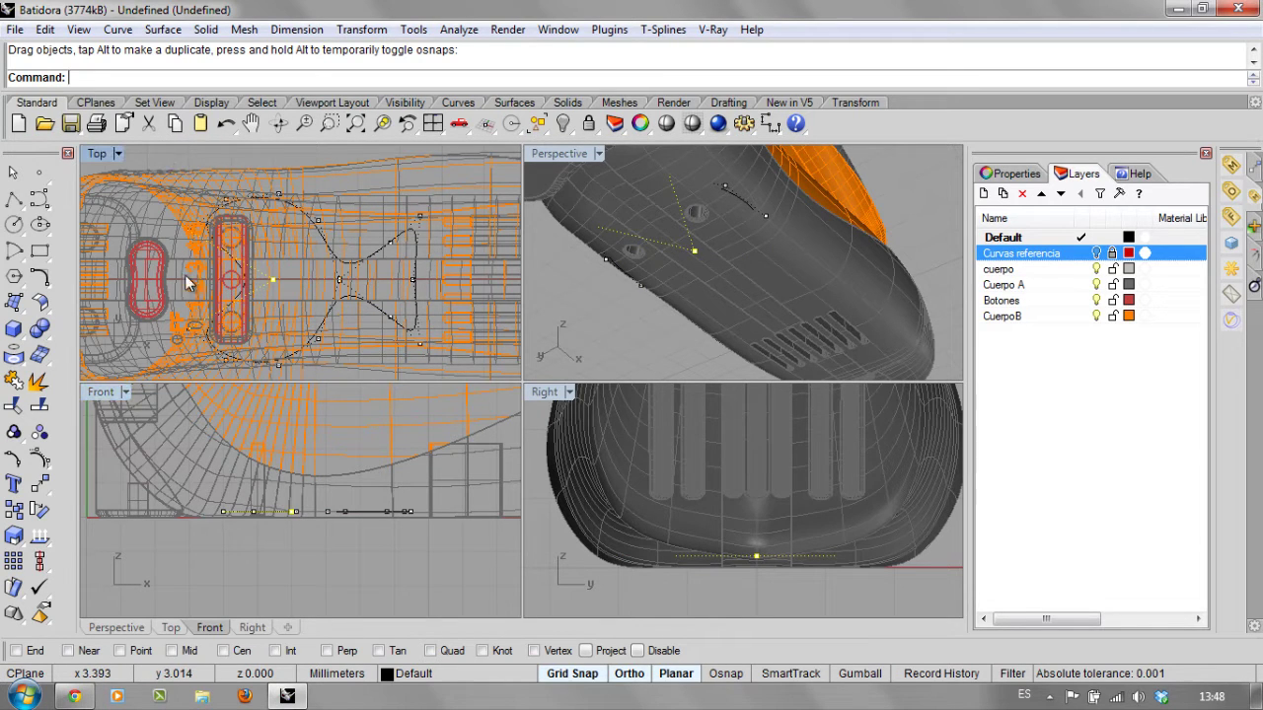
{"action": "left_click", "coordinate": [203, 349]}
{"action": "scroll", "coordinate": [224, 529], "scroll_direction": "up", "scroll_amount": 2}
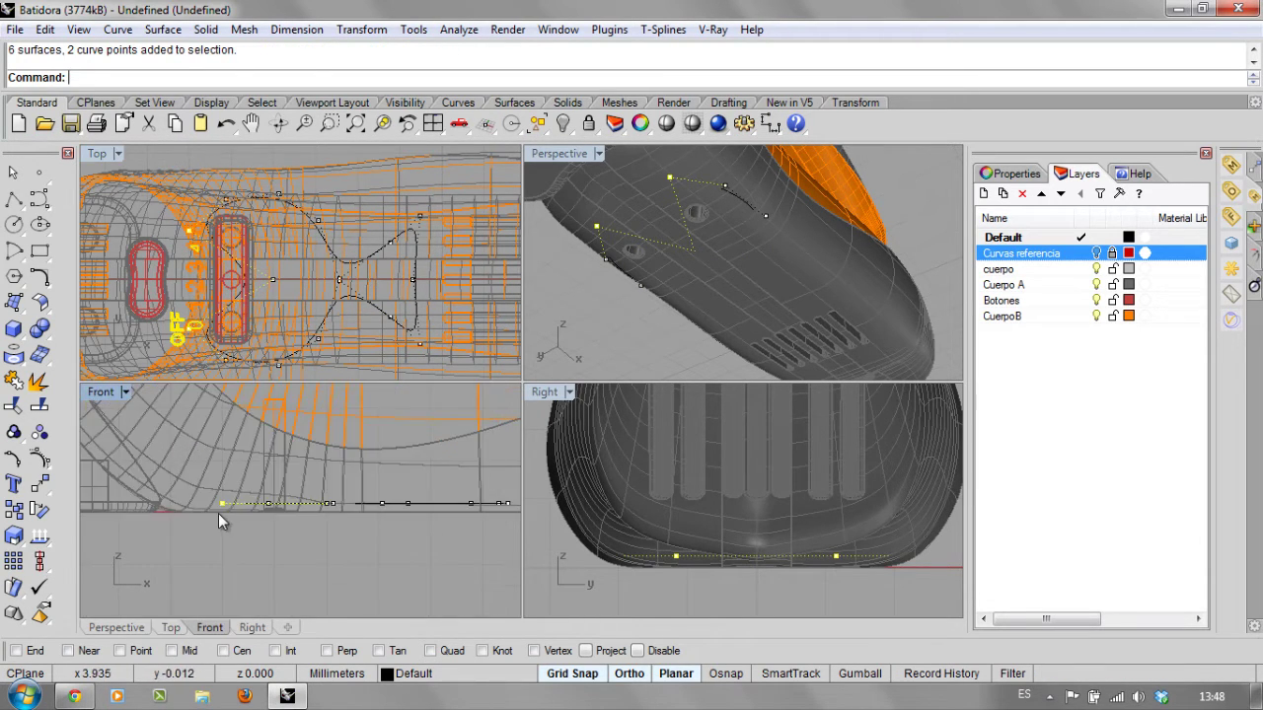
{"action": "scroll", "coordinate": [218, 513], "scroll_direction": "down", "scroll_amount": 2}
{"action": "left_click_drag", "start_coordinate": [208, 444], "coordinate": [233, 520]}
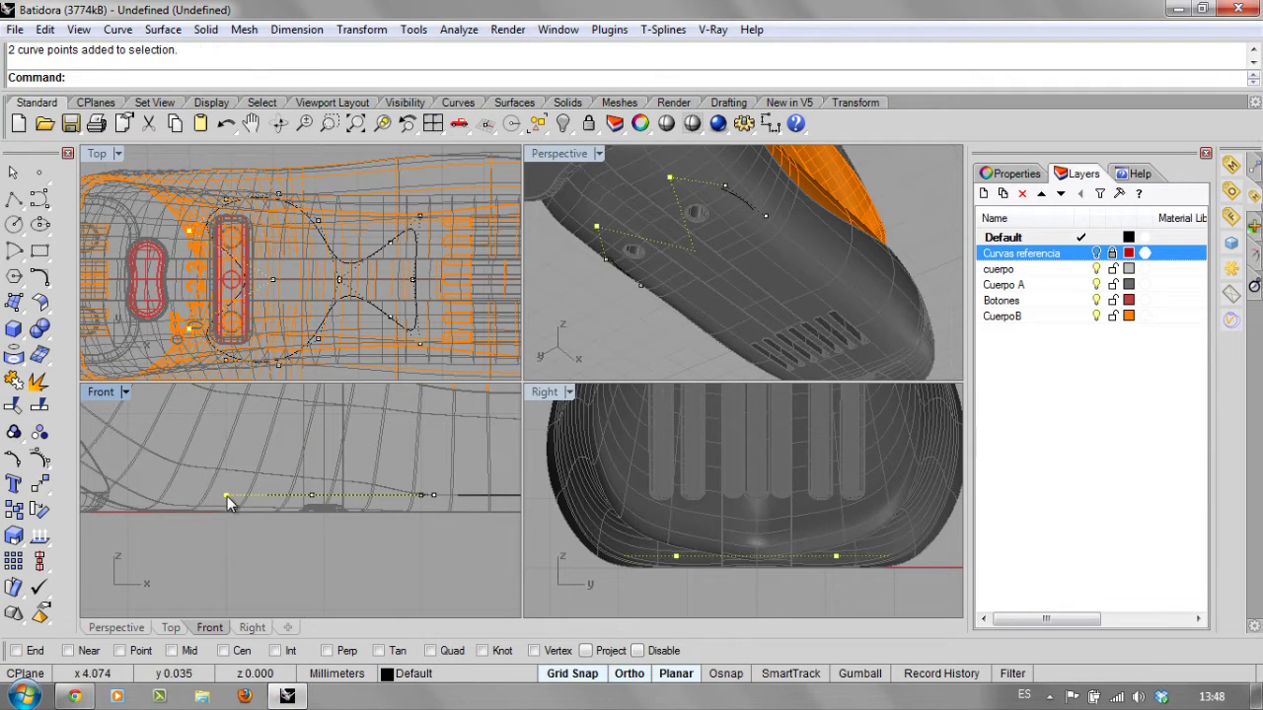
{"action": "right_click_drag", "start_coordinate": [227, 496], "coordinate": [154, 497]}
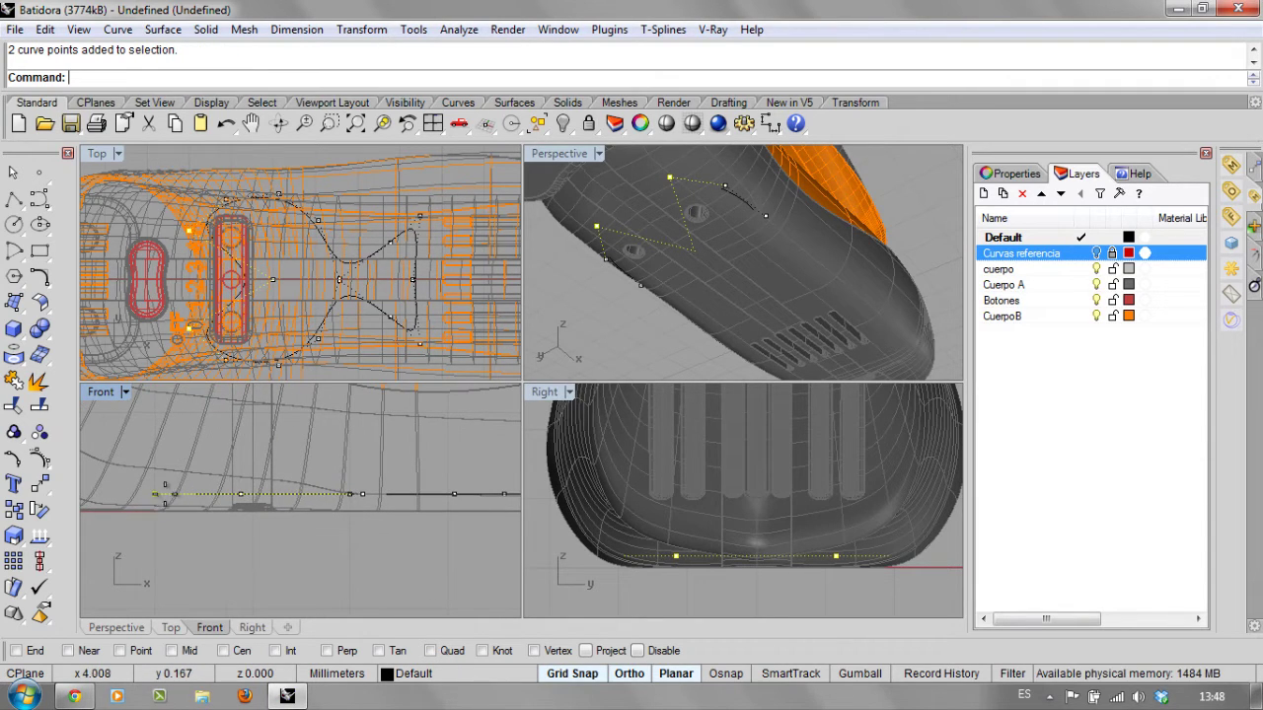
{"action": "left_click_drag", "start_coordinate": [154, 495], "coordinate": [380, 494]}
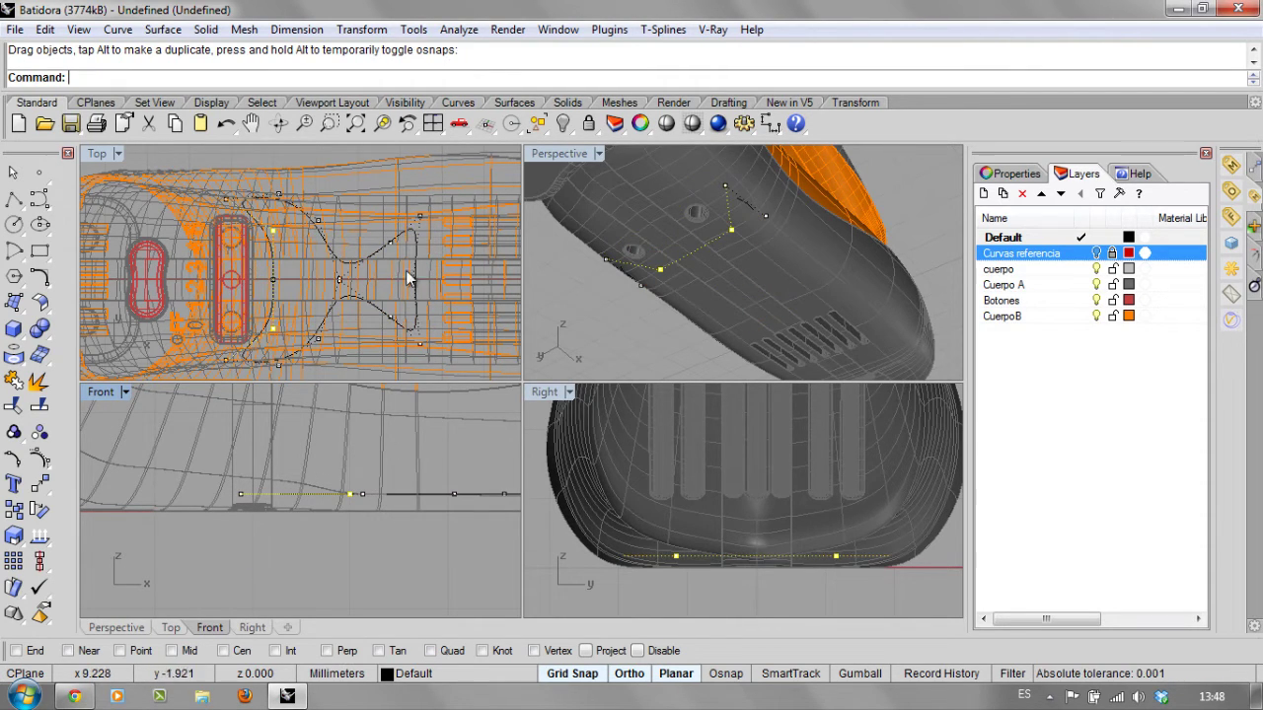
Move the three end control points of the profile curve closer to the ventilation slots and turn off point editing.
{"action": "scroll", "coordinate": [433, 501], "scroll_direction": "up", "scroll_amount": 3}
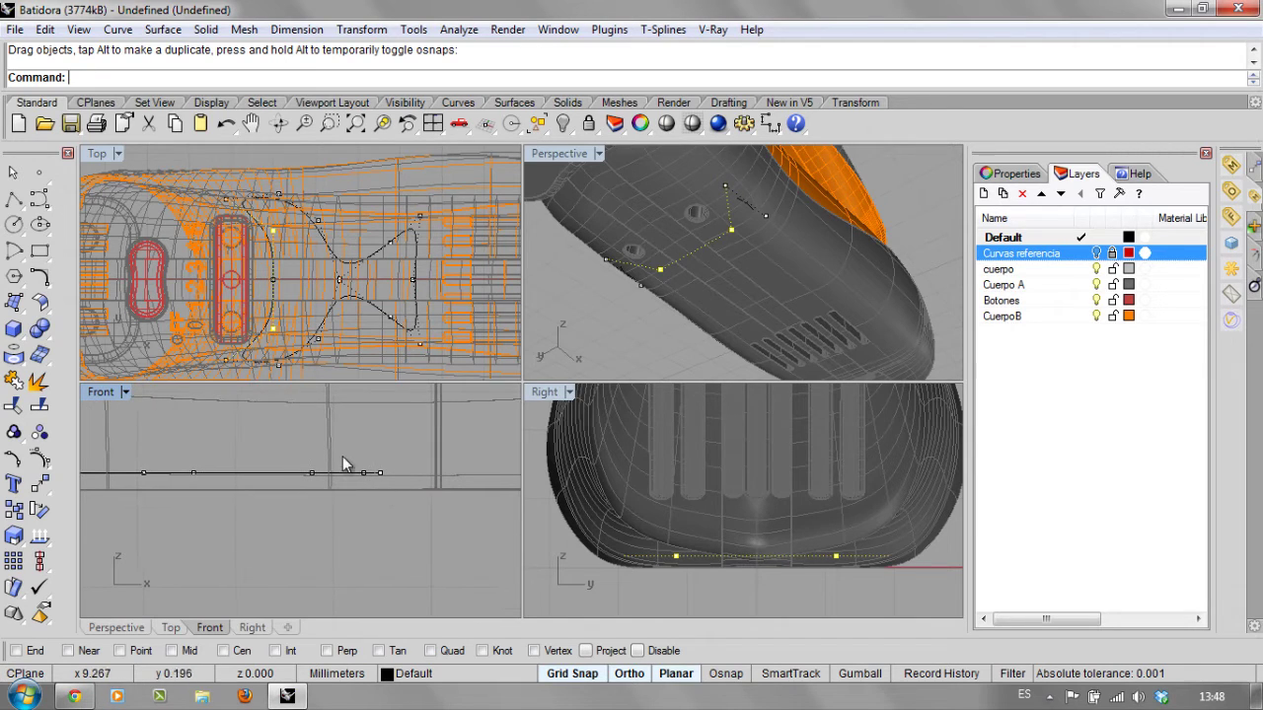
{"action": "left_click_drag", "start_coordinate": [399, 486], "coordinate": [431, 473]}
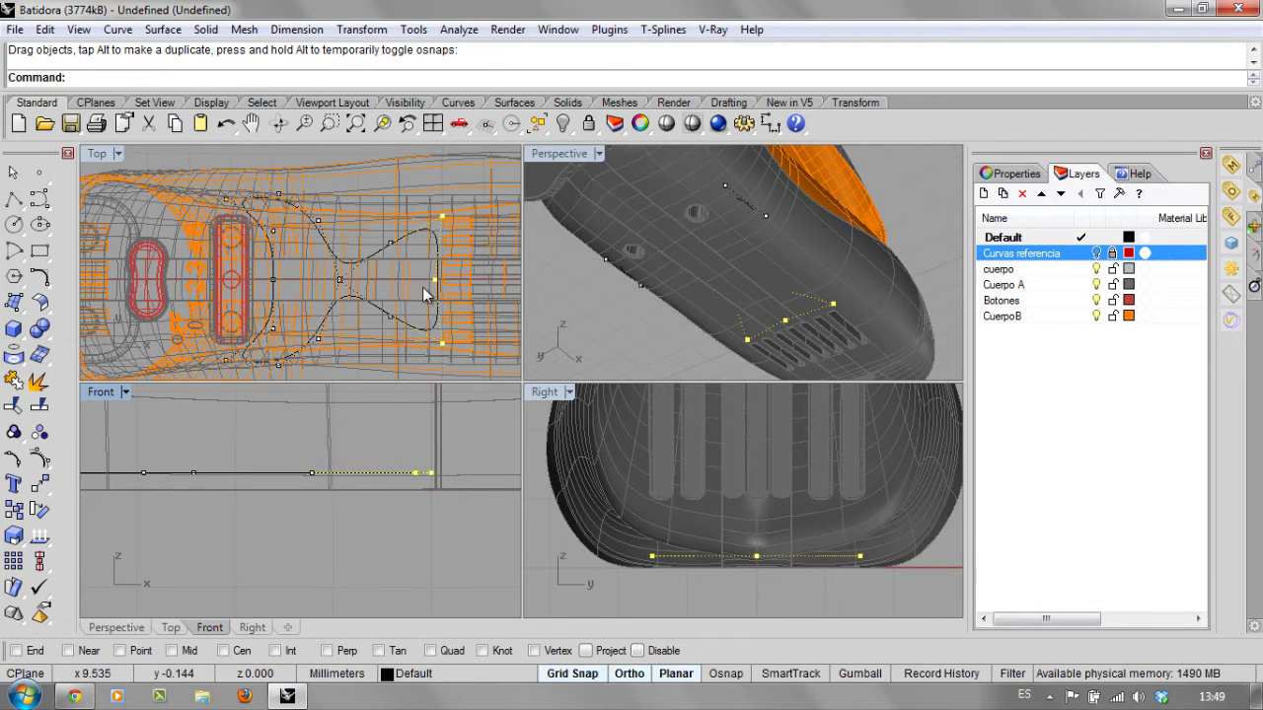
{"action": "right_click_drag", "start_coordinate": [426, 294], "coordinate": [298, 286]}
{"action": "scroll", "coordinate": [400, 261], "scroll_direction": "up", "scroll_amount": 3}
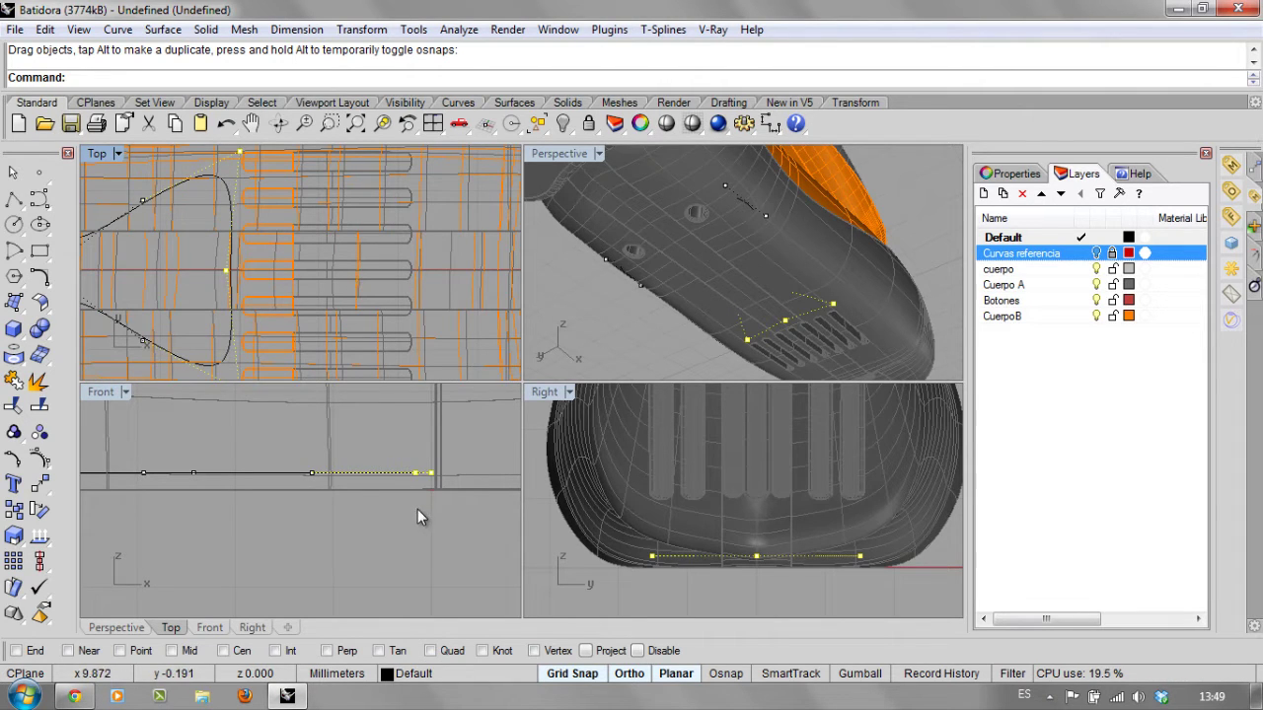
{"action": "key", "text": "Escape"}
Extrude the closed profile curve downward about 1.17 mm as a solid, with BothSides set to No.
{"action": "left_click", "coordinate": [268, 472]}
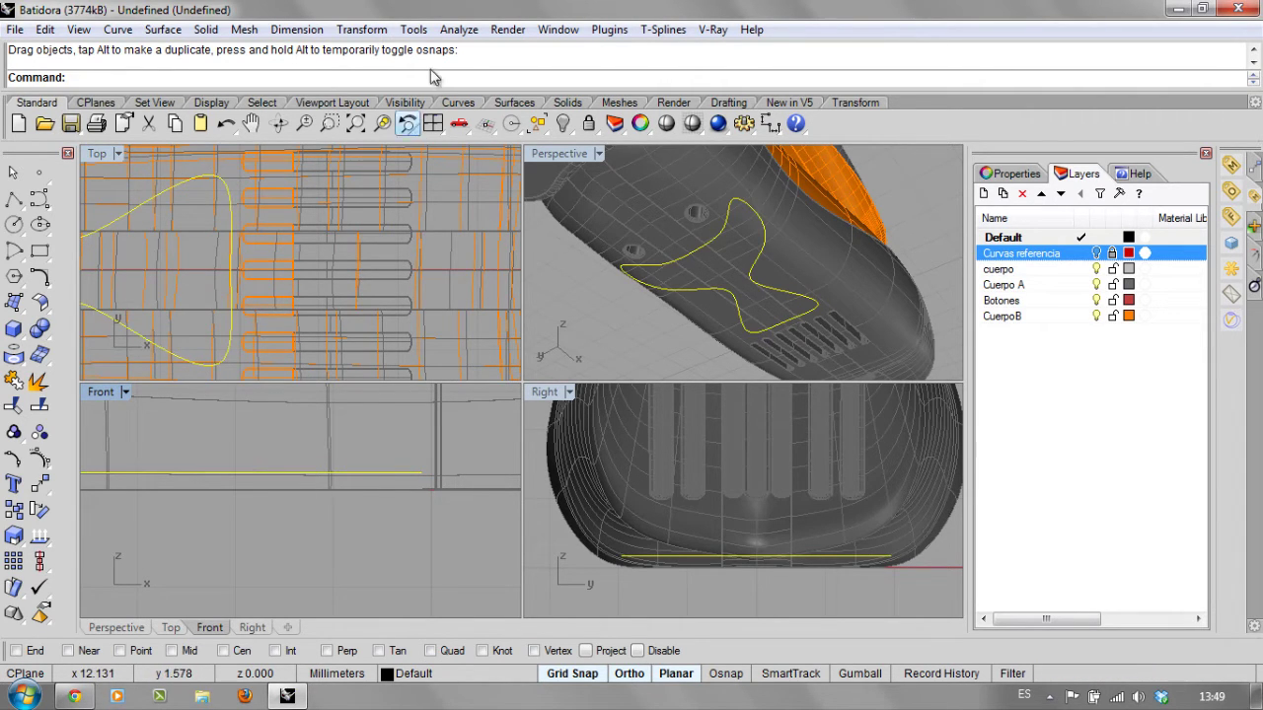
{"action": "left_click", "coordinate": [205, 29]}
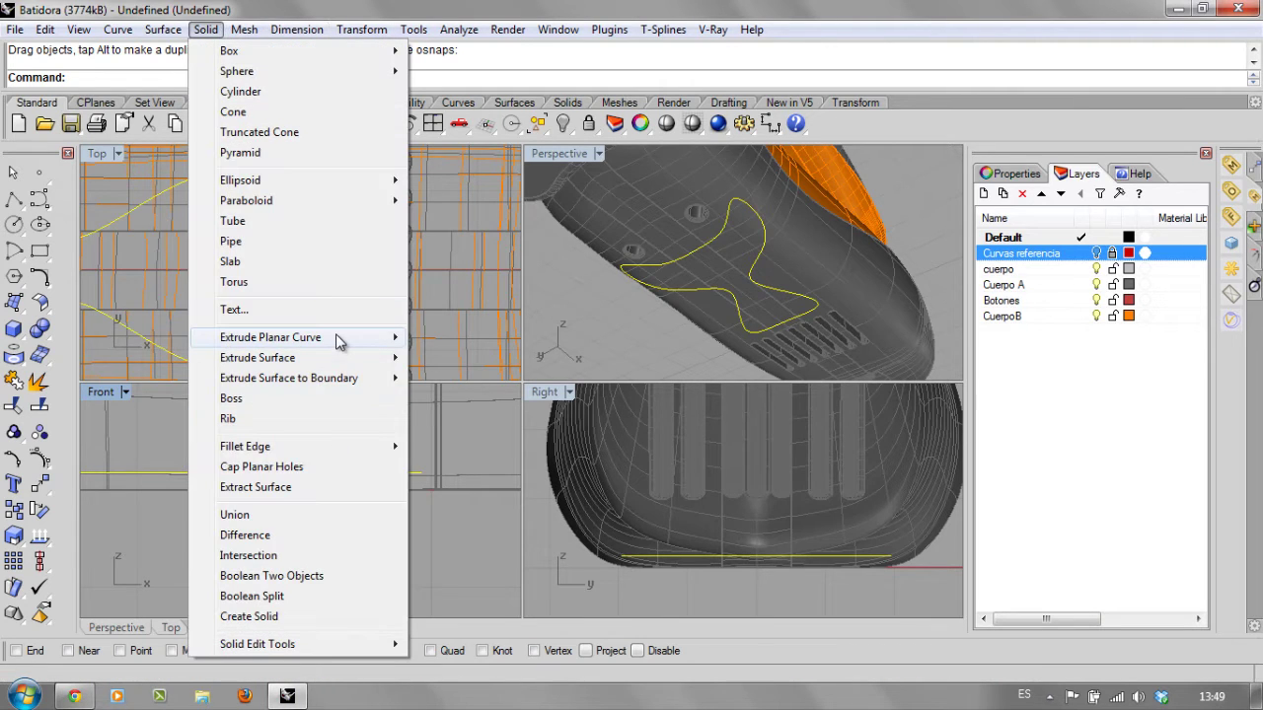
{"action": "mouse_move", "coordinate": [401, 338]}
{"action": "left_click", "coordinate": [440, 338]}
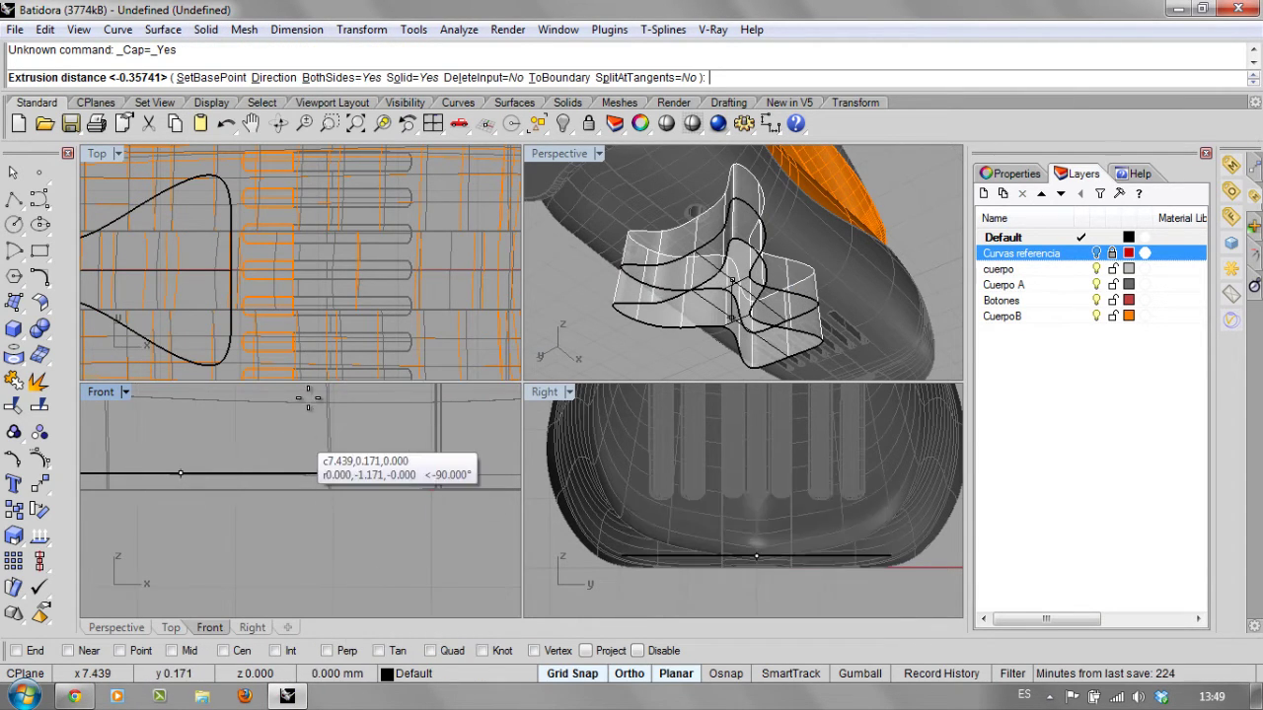
{"action": "left_click", "coordinate": [318, 77]}
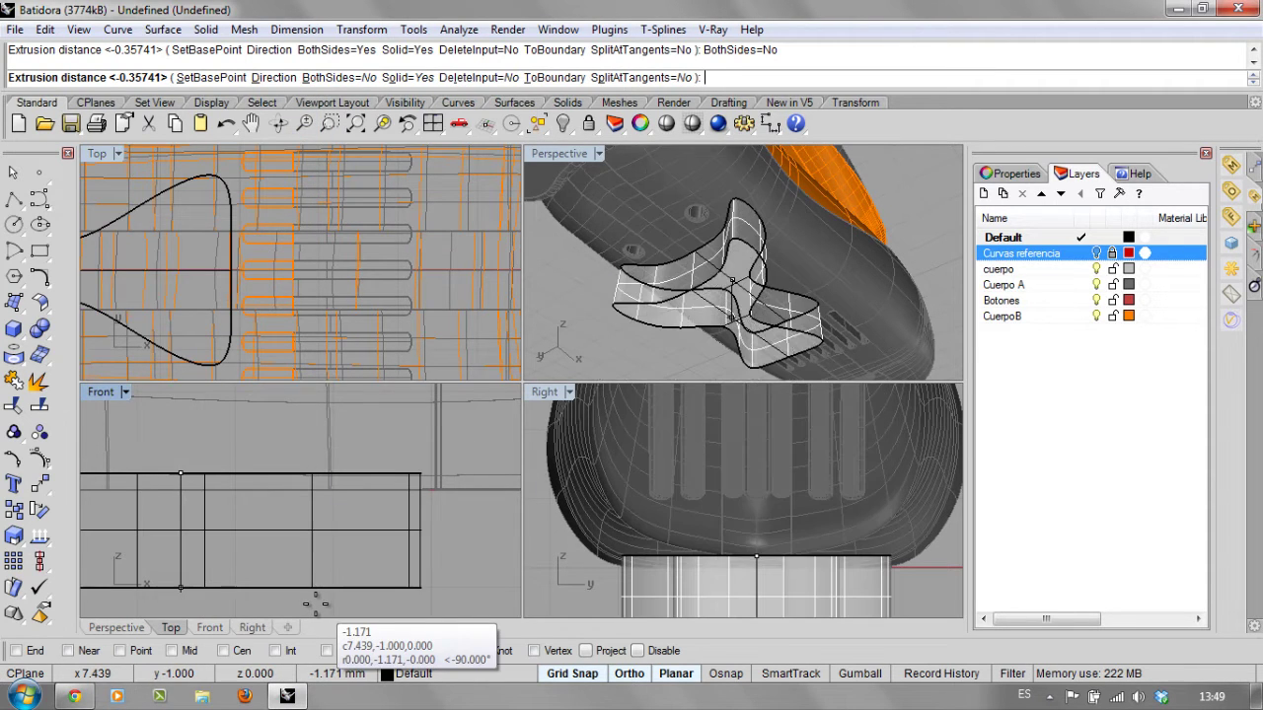
{"action": "left_click", "coordinate": [308, 598]}
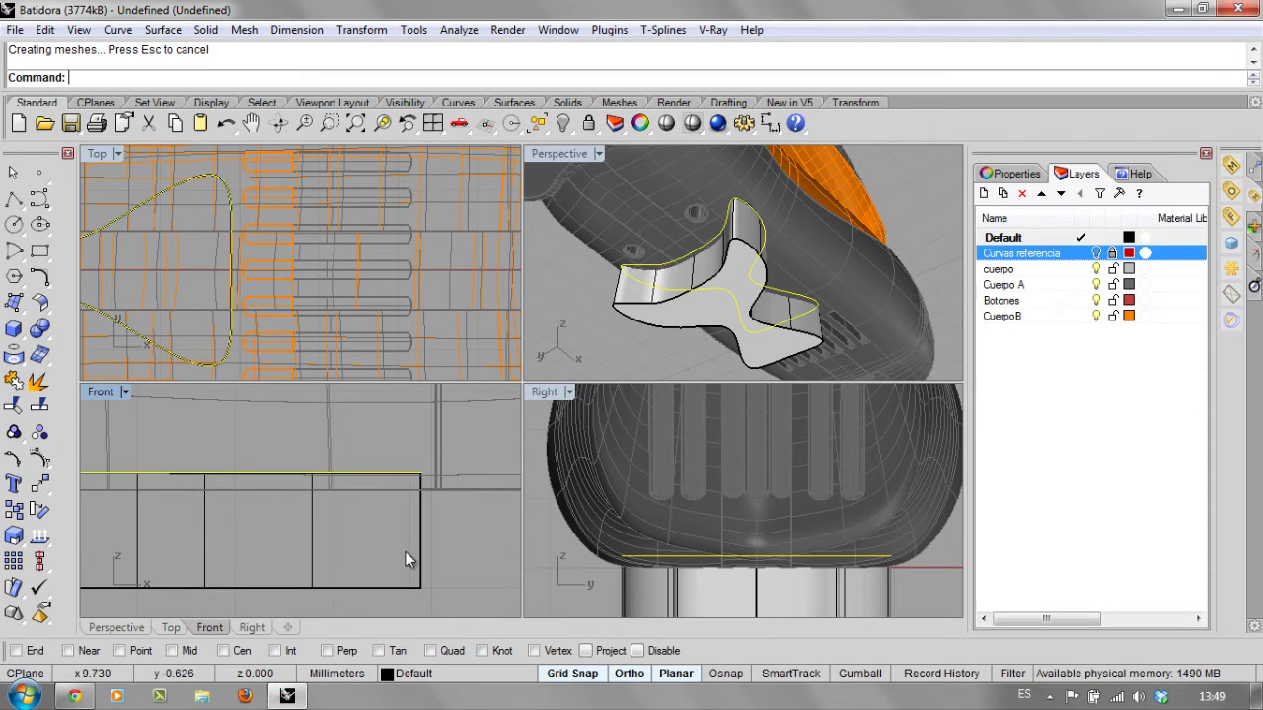
{"action": "key", "text": "Escape"}
Subtract the extruded solid from the grey lower body with a Boolean Difference.
{"action": "scroll", "coordinate": [440, 544], "scroll_direction": "down", "scroll_amount": 3}
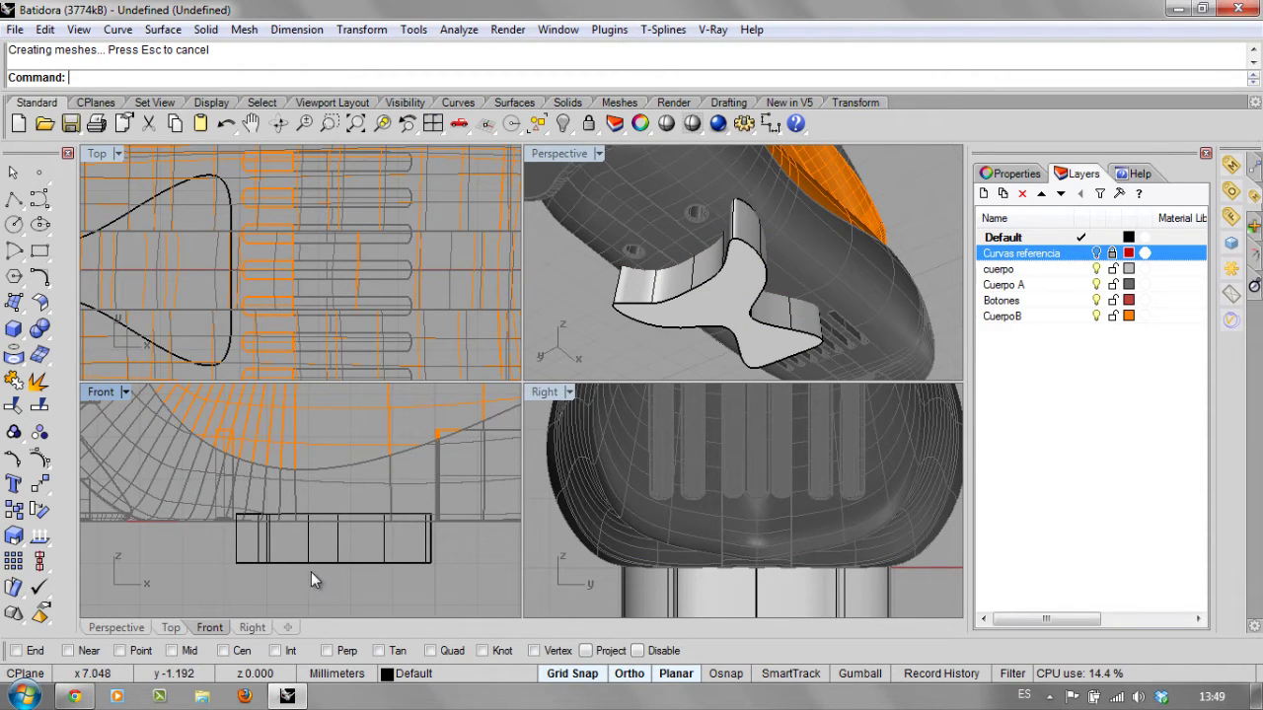
{"action": "scroll", "coordinate": [313, 575], "scroll_direction": "up", "scroll_amount": 2}
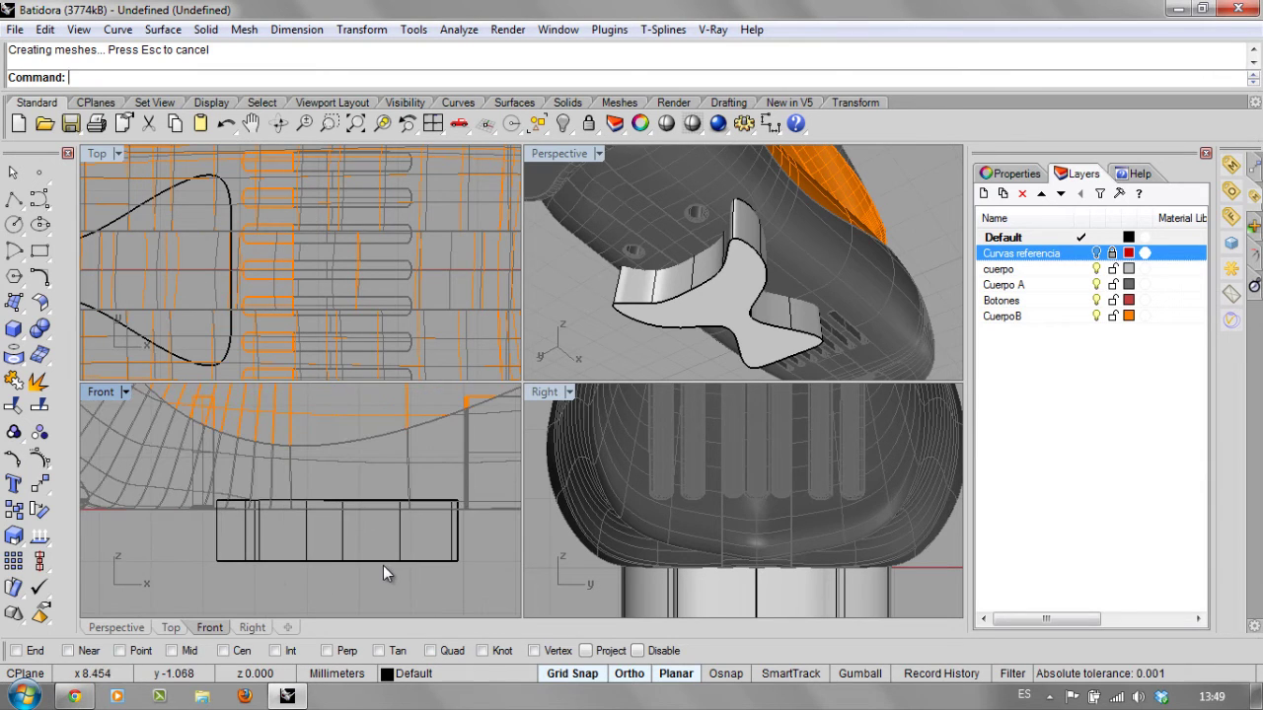
{"action": "left_click", "coordinate": [208, 30]}
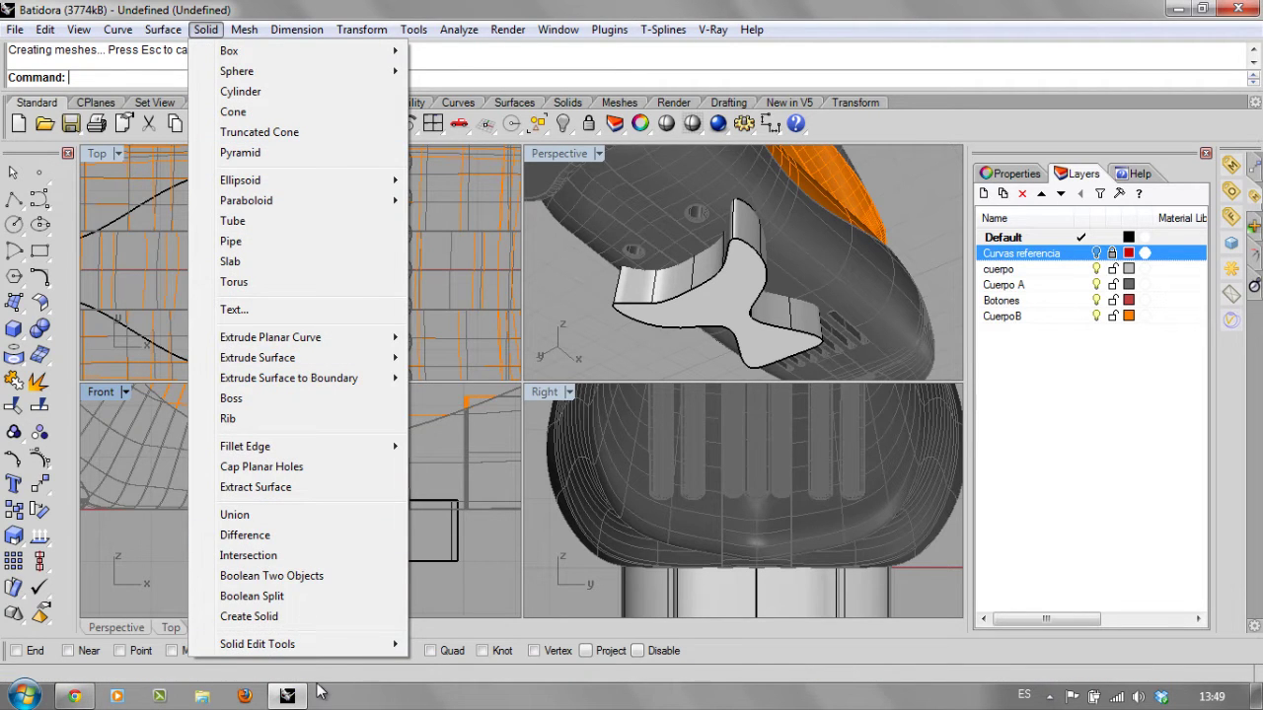
{"action": "left_click", "coordinate": [335, 535]}
{"action": "left_click", "coordinate": [410, 463]}
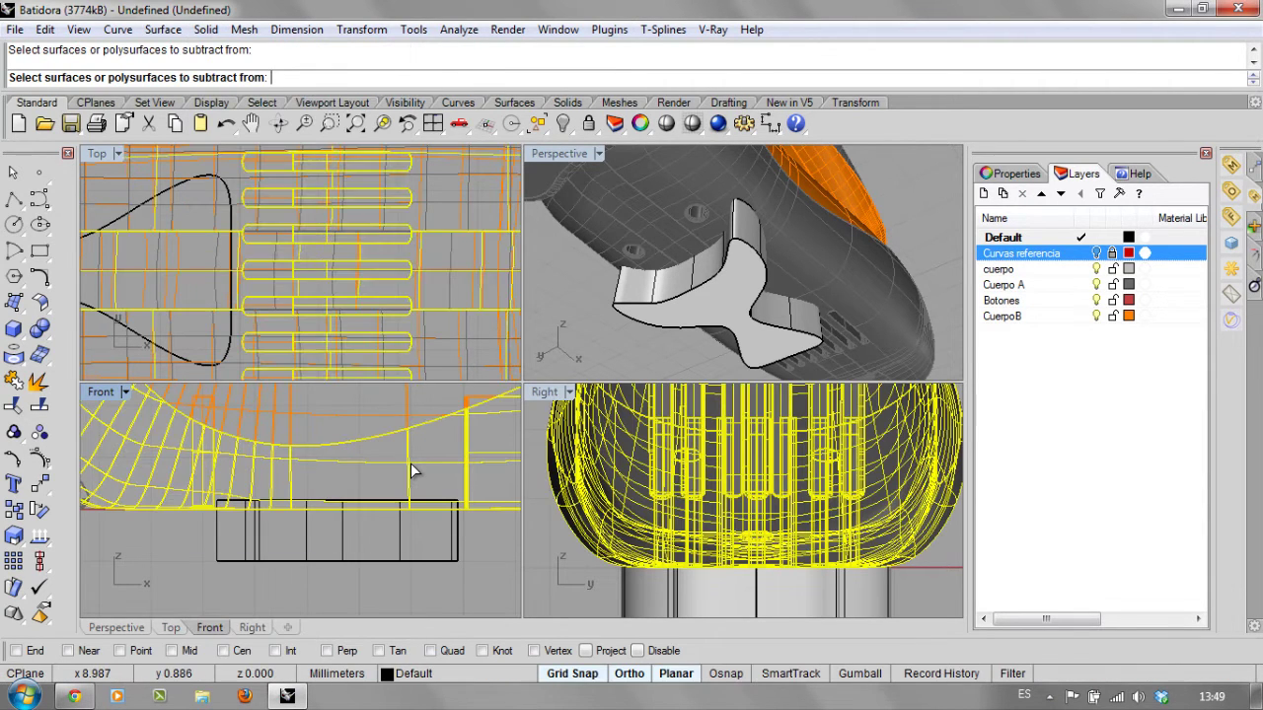
{"action": "key", "text": "Return"}
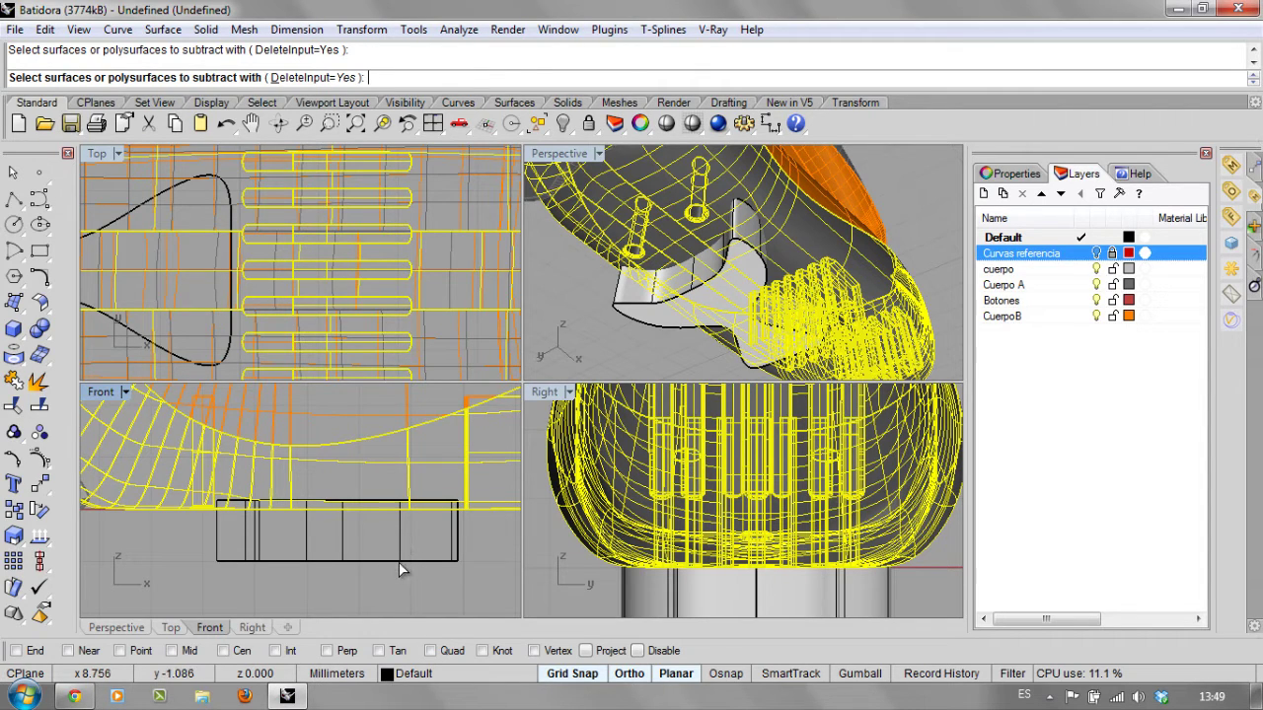
{"action": "left_click", "coordinate": [398, 561]}
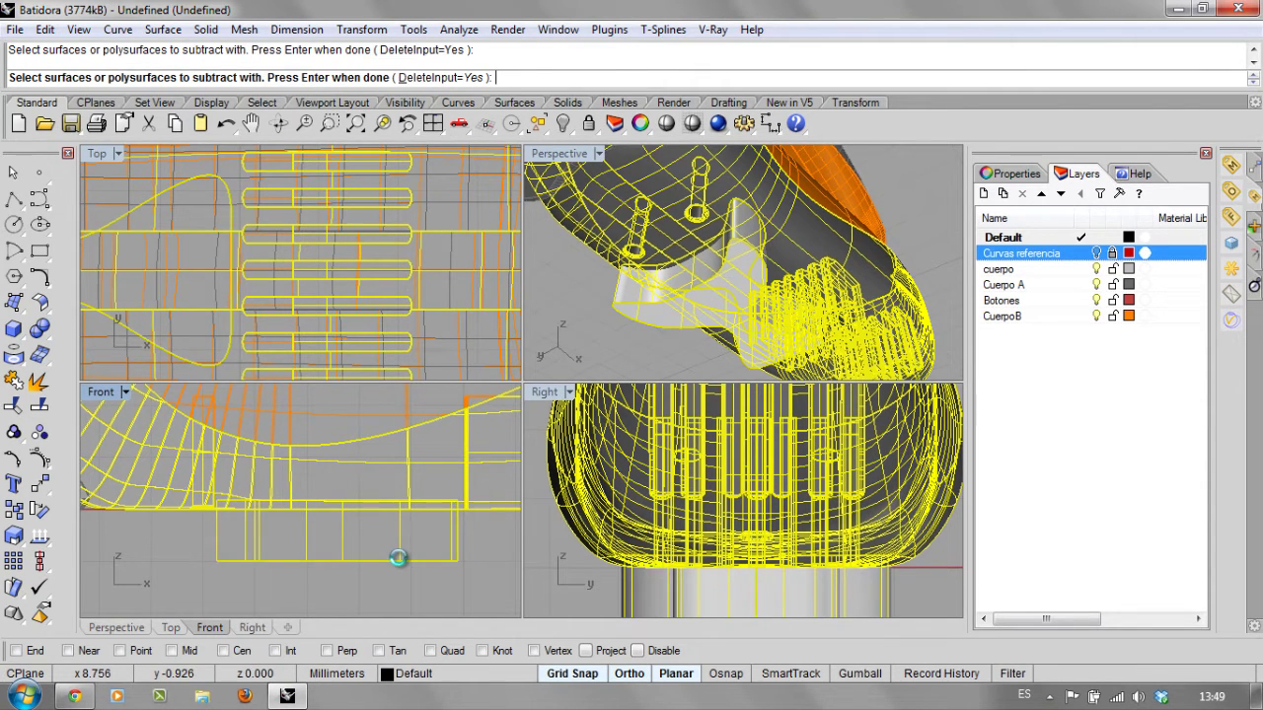
{"action": "key", "text": "Return"}
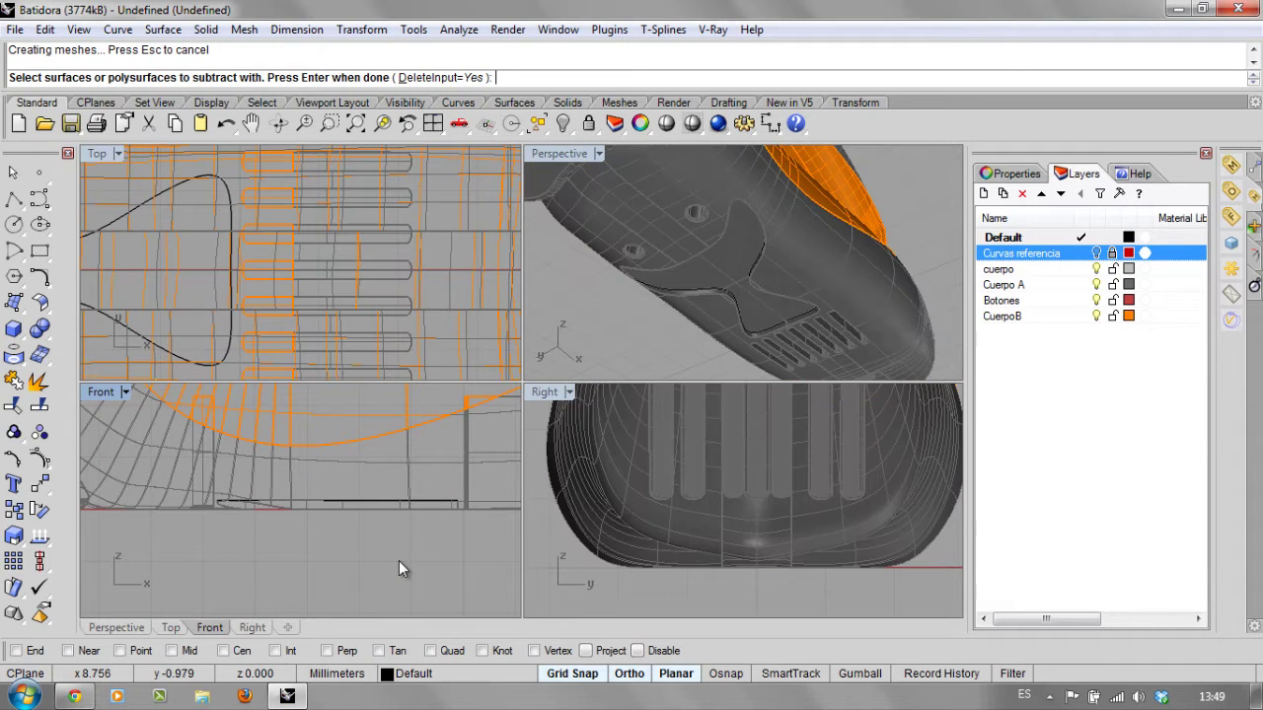
Undo the Boolean Difference and lower the extruded solid slightly in the Front view for a shallower cut into the body.
{"action": "right_click_drag", "start_coordinate": [649, 326], "coordinate": [811, 319]}
{"action": "scroll", "coordinate": [785, 299], "scroll_direction": "down", "scroll_amount": 5}
{"action": "scroll", "coordinate": [709, 272], "scroll_direction": "up", "scroll_amount": 3}
{"action": "scroll", "coordinate": [785, 317], "scroll_direction": "up", "scroll_amount": 3}
{"action": "scroll", "coordinate": [770, 332], "scroll_direction": "up", "scroll_amount": 2}
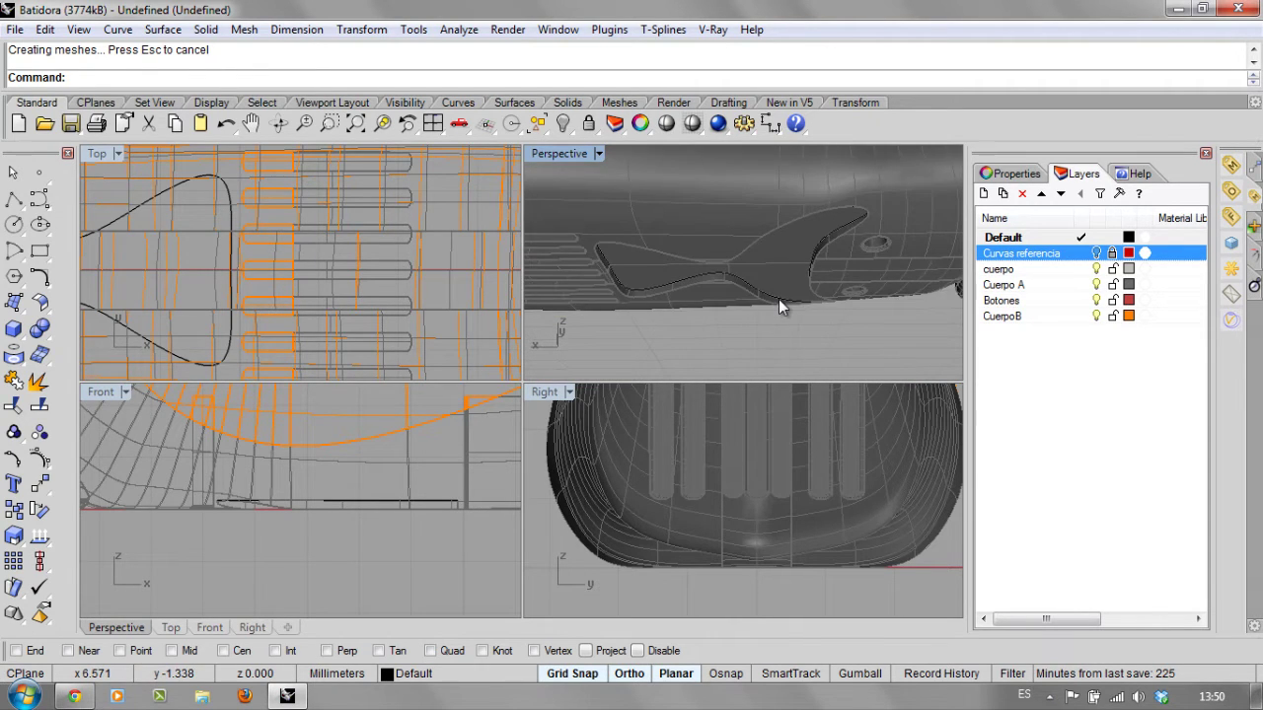
{"action": "scroll", "coordinate": [779, 299], "scroll_direction": "up", "scroll_amount": 2}
{"action": "key", "text": "ctrl+z"}
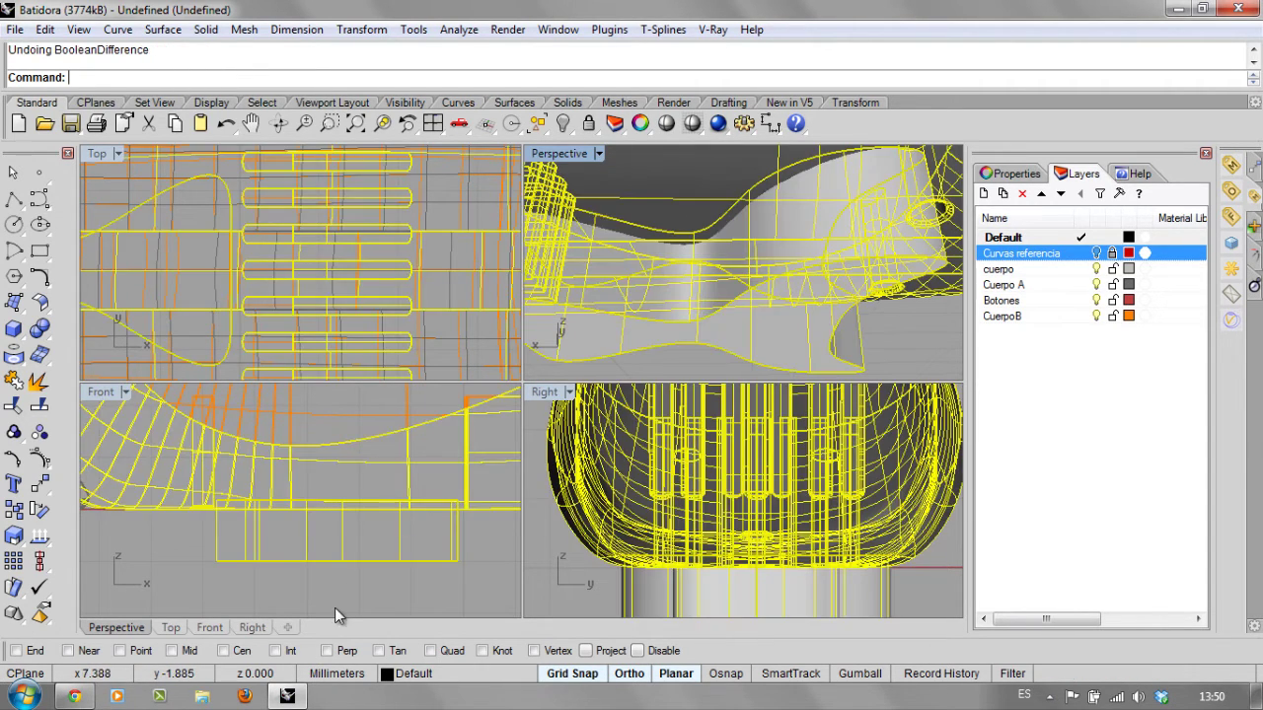
{"action": "left_click", "coordinate": [335, 607]}
{"action": "left_click_drag", "start_coordinate": [376, 560], "coordinate": [323, 611]}
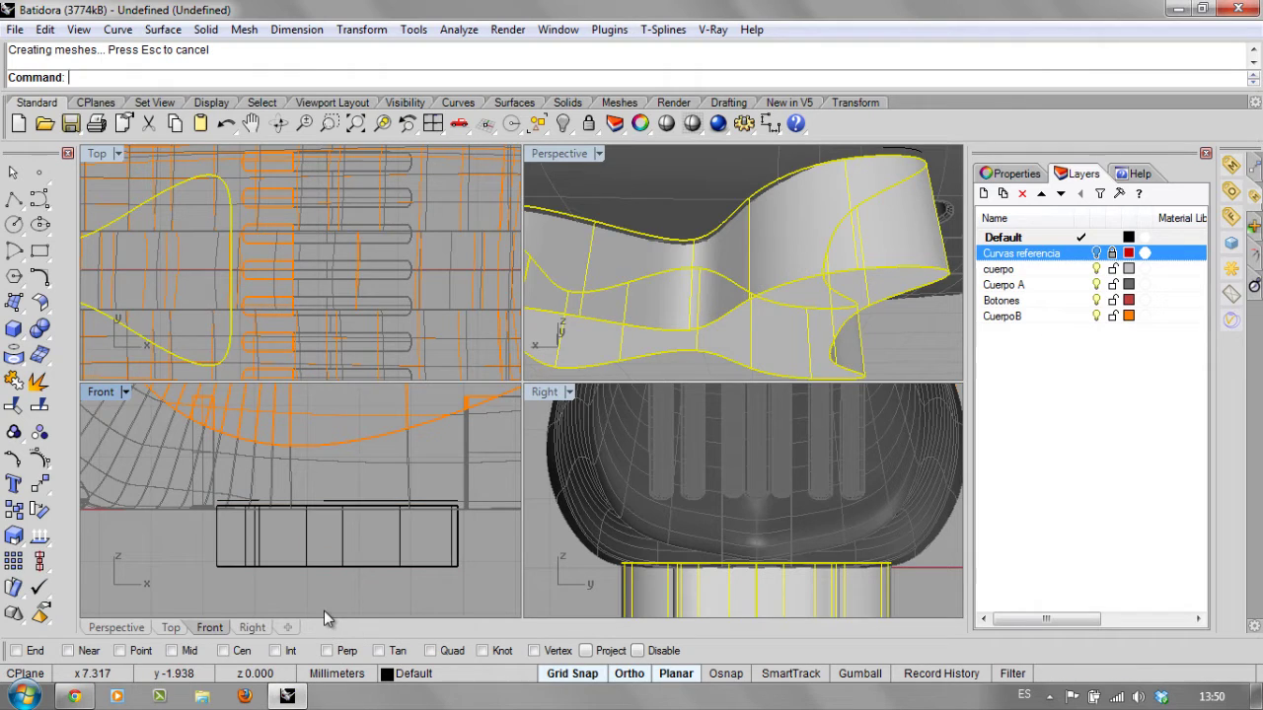
Cut a shallow recess in the grey lower body by subtracting the lowered solid with Boolean Difference.
{"action": "middle_click", "coordinate": [410, 80]}
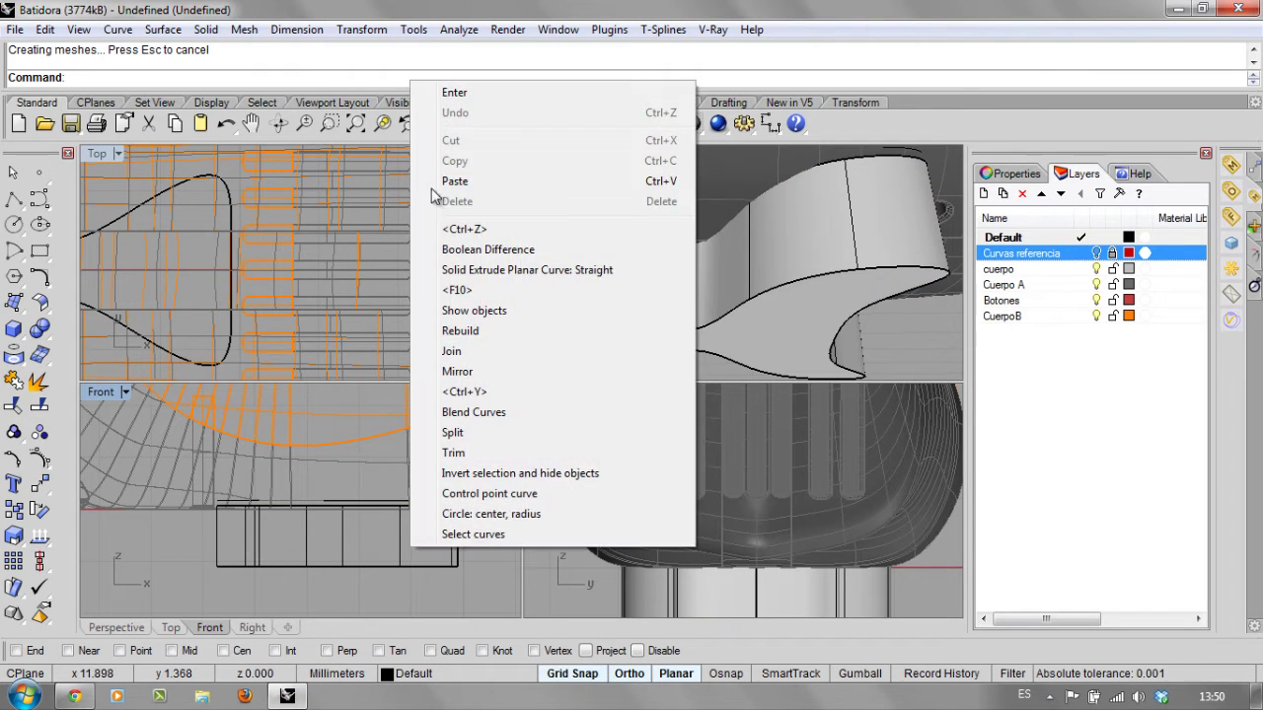
{"action": "left_click", "coordinate": [474, 248]}
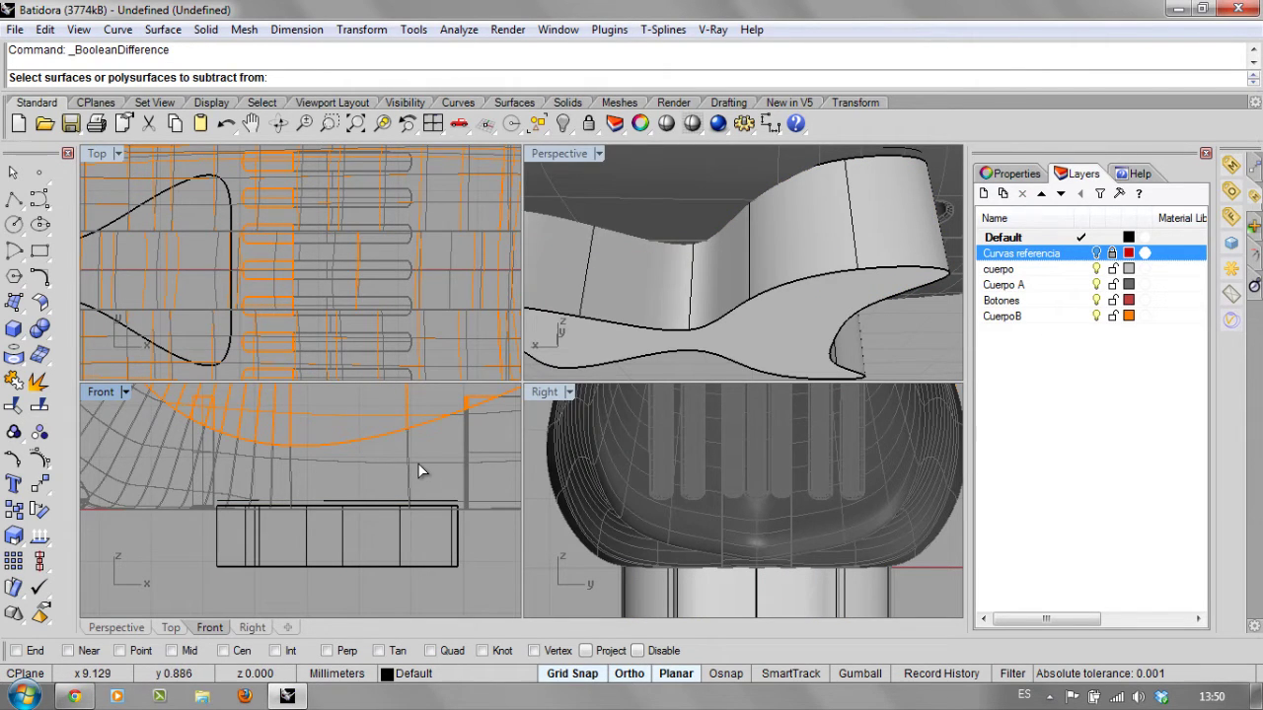
{"action": "left_click", "coordinate": [418, 472]}
{"action": "key", "text": "Return"}
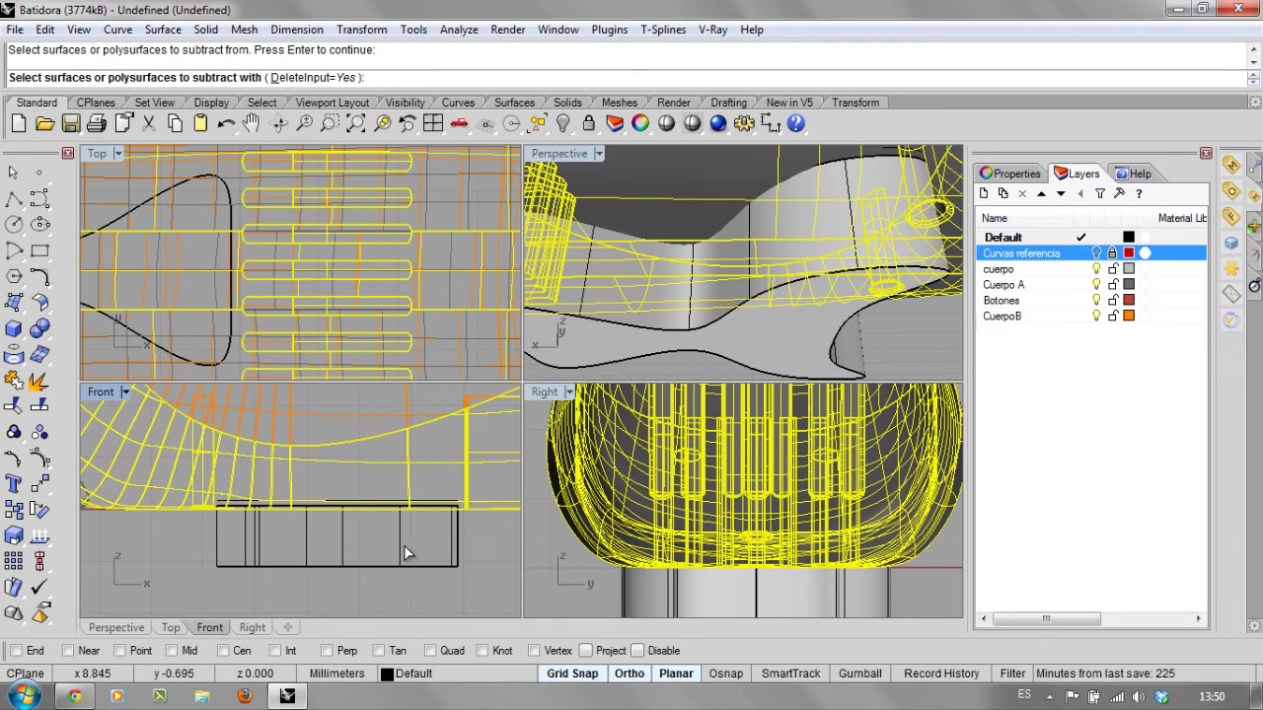
{"action": "left_click", "coordinate": [403, 572]}
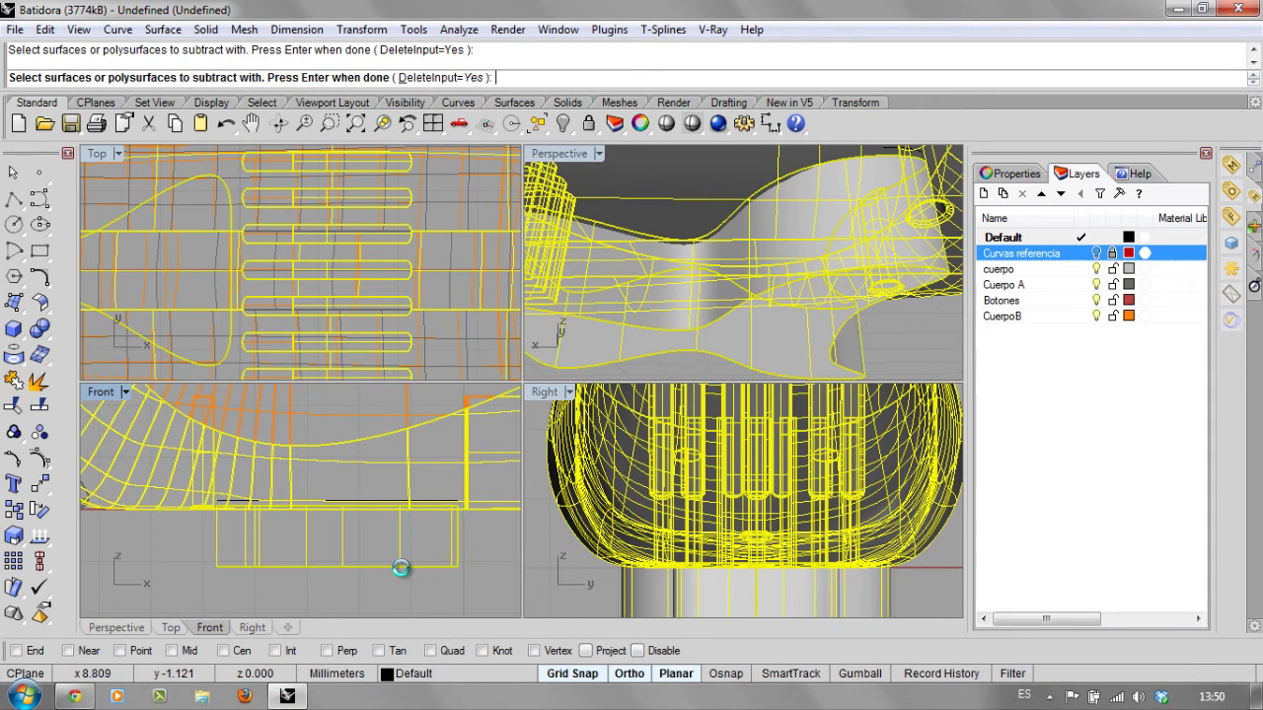
{"action": "key", "text": "Return"}
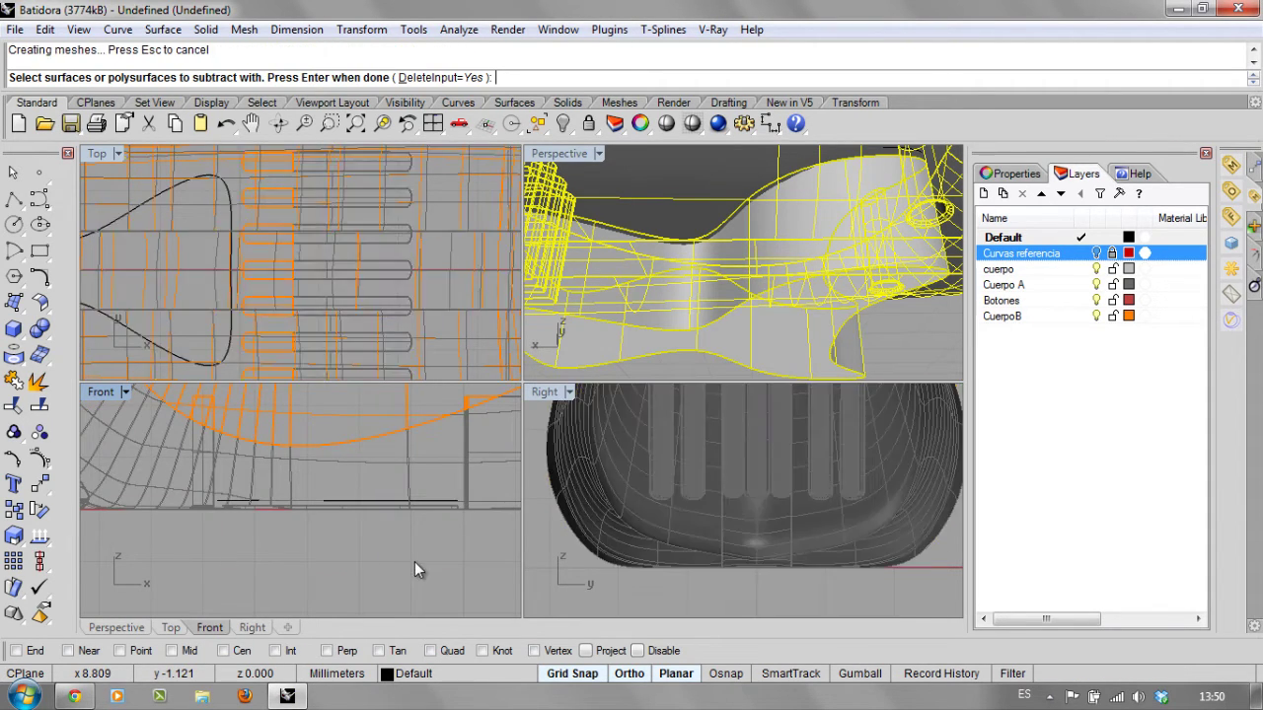
Examine the round ringed opening at the end of the mixer where the grey and orange body parts meet.
{"action": "mouse_move", "coordinate": [855, 232]}
{"action": "right_mouse_down"}
{"action": "mouse_move", "coordinate": [642, 220]}
{"action": "mouse_move", "coordinate": [860, 240]}
{"action": "mouse_move", "coordinate": [691, 229]}
{"action": "mouse_move", "coordinate": [803, 247]}
{"action": "mouse_move", "coordinate": [759, 281]}
{"action": "mouse_move", "coordinate": [760, 313]}
{"action": "mouse_move", "coordinate": [739, 317]}
{"action": "mouse_move", "coordinate": [701, 262]}
{"action": "mouse_move", "coordinate": [840, 297]}
{"action": "mouse_move", "coordinate": [763, 291]}
{"action": "mouse_move", "coordinate": [794, 312]}
{"action": "mouse_move", "coordinate": [673, 237]}
{"action": "mouse_move", "coordinate": [633, 246]}
{"action": "right_mouse_up"}
{"action": "scroll", "coordinate": [680, 263], "scroll_direction": "up", "scroll_amount": 5}
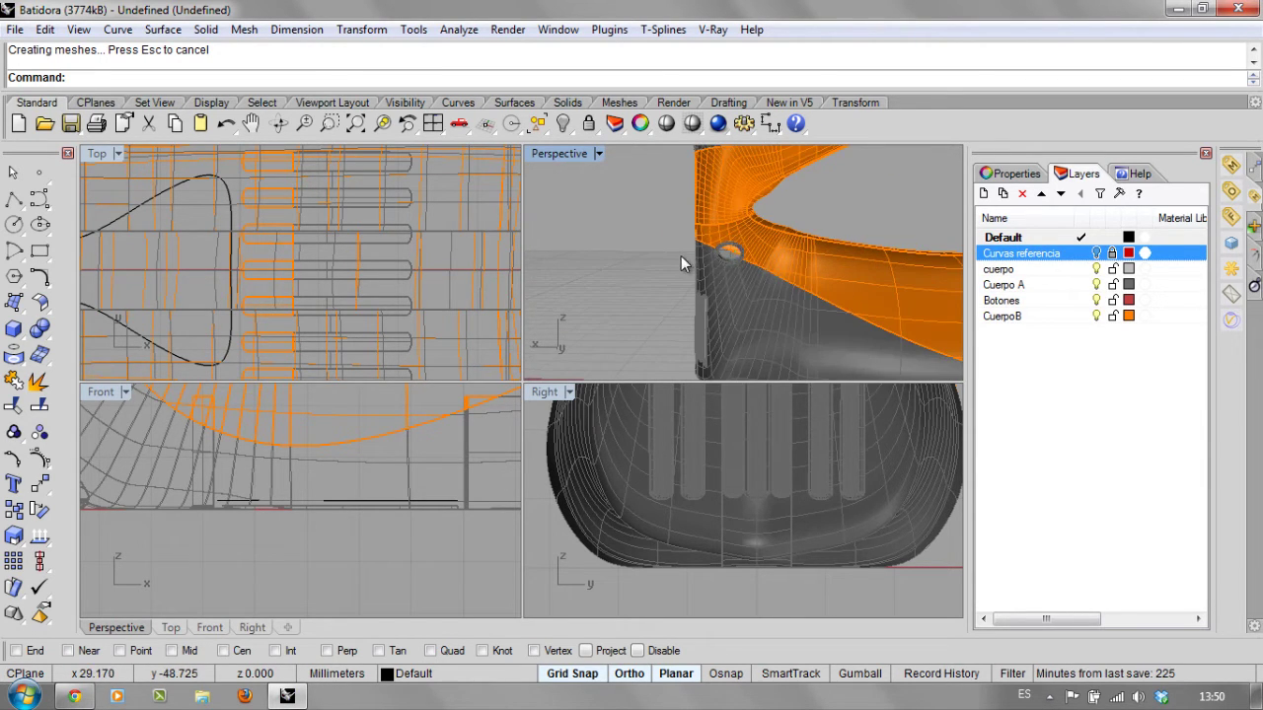
{"action": "scroll", "coordinate": [730, 254], "scroll_direction": "up", "scroll_amount": 4}
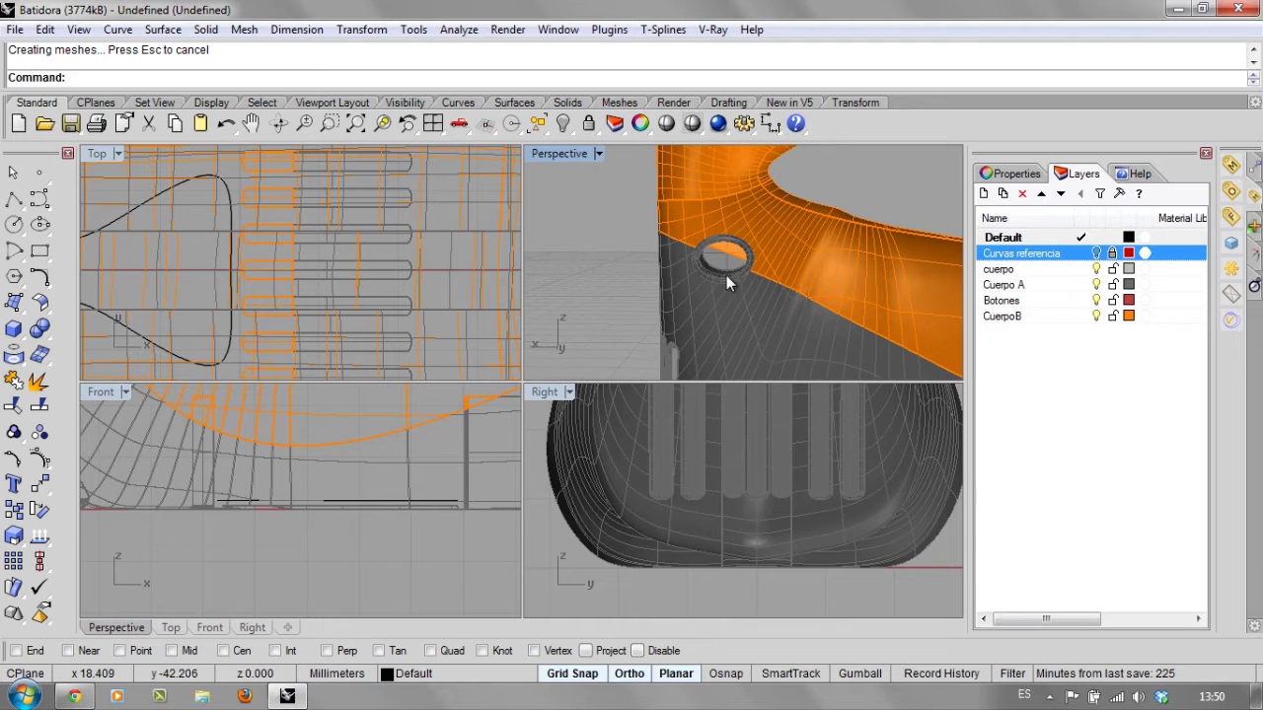
{"action": "scroll", "coordinate": [731, 252], "scroll_direction": "up", "scroll_amount": 3}
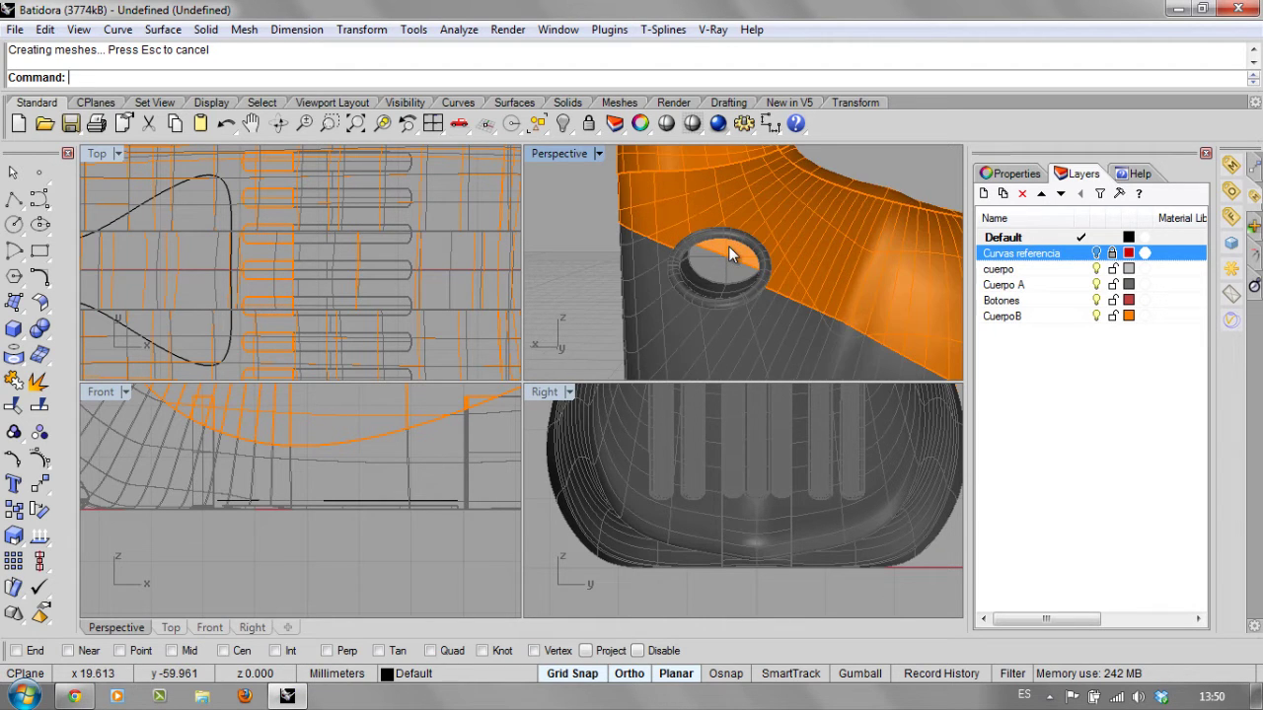
{"action": "mouse_move", "coordinate": [696, 267]}
{"action": "right_mouse_down"}
{"action": "mouse_move", "coordinate": [818, 259]}
{"action": "mouse_move", "coordinate": [673, 266]}
{"action": "right_mouse_up"}
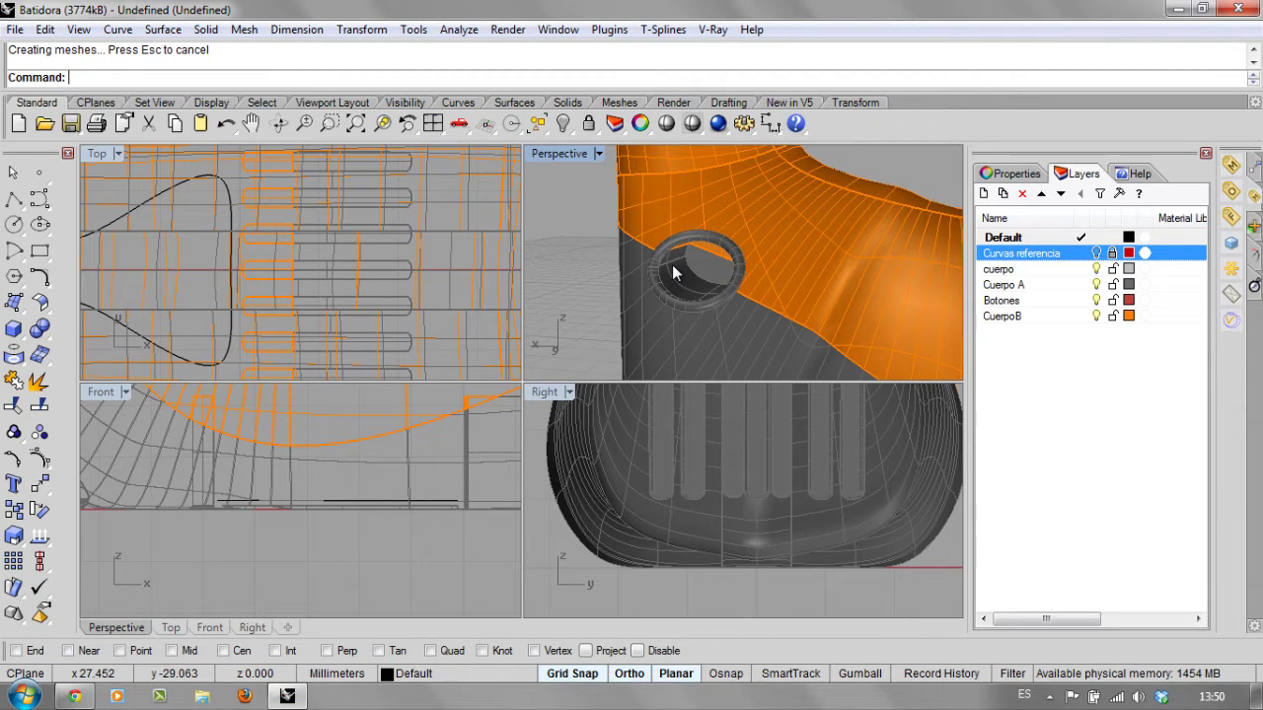
{"action": "scroll", "coordinate": [388, 313], "scroll_direction": "down", "scroll_amount": 4}
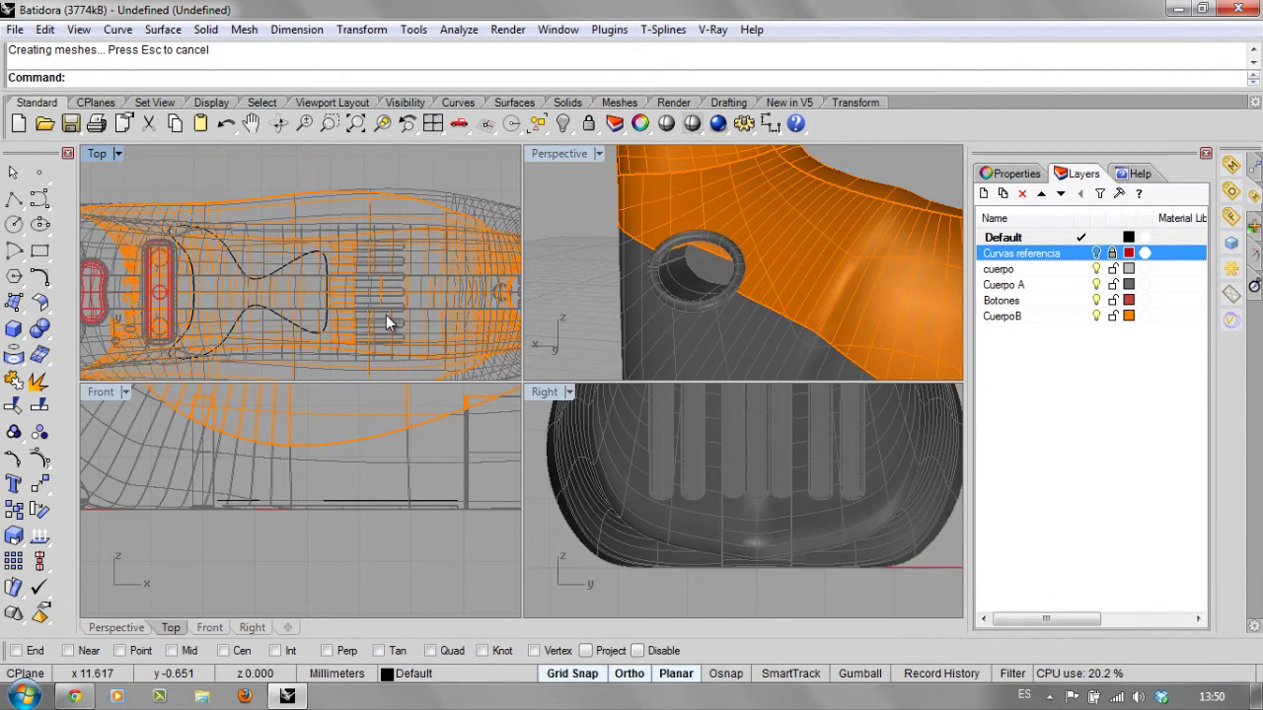
Start a degree-3 control-point curve at the centre of the round opening, with its second point about 4.4 mm straight outward in the Top view.
{"action": "scroll", "coordinate": [386, 315], "scroll_direction": "down", "scroll_amount": 5}
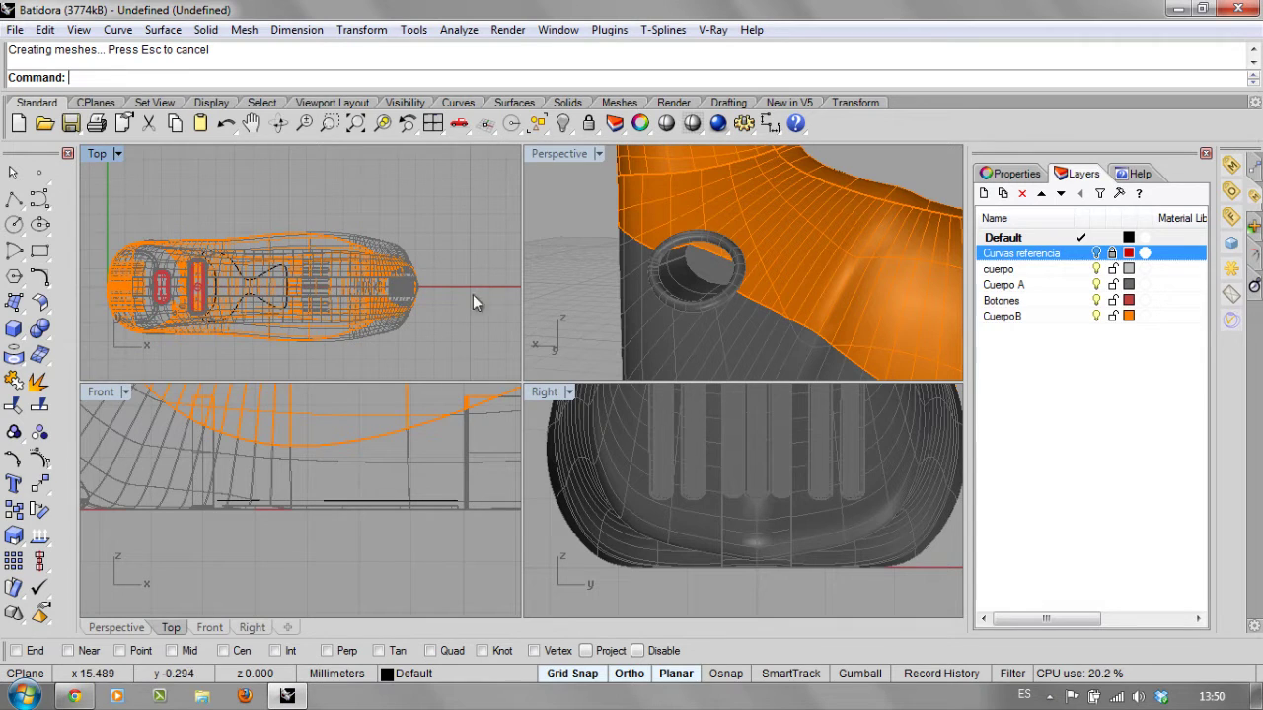
{"action": "scroll", "coordinate": [697, 281], "scroll_direction": "up", "scroll_amount": 3}
{"action": "mouse_move", "coordinate": [696, 282]}
{"action": "right_mouse_down"}
{"action": "mouse_move", "coordinate": [740, 276]}
{"action": "mouse_move", "coordinate": [719, 271]}
{"action": "right_mouse_up"}
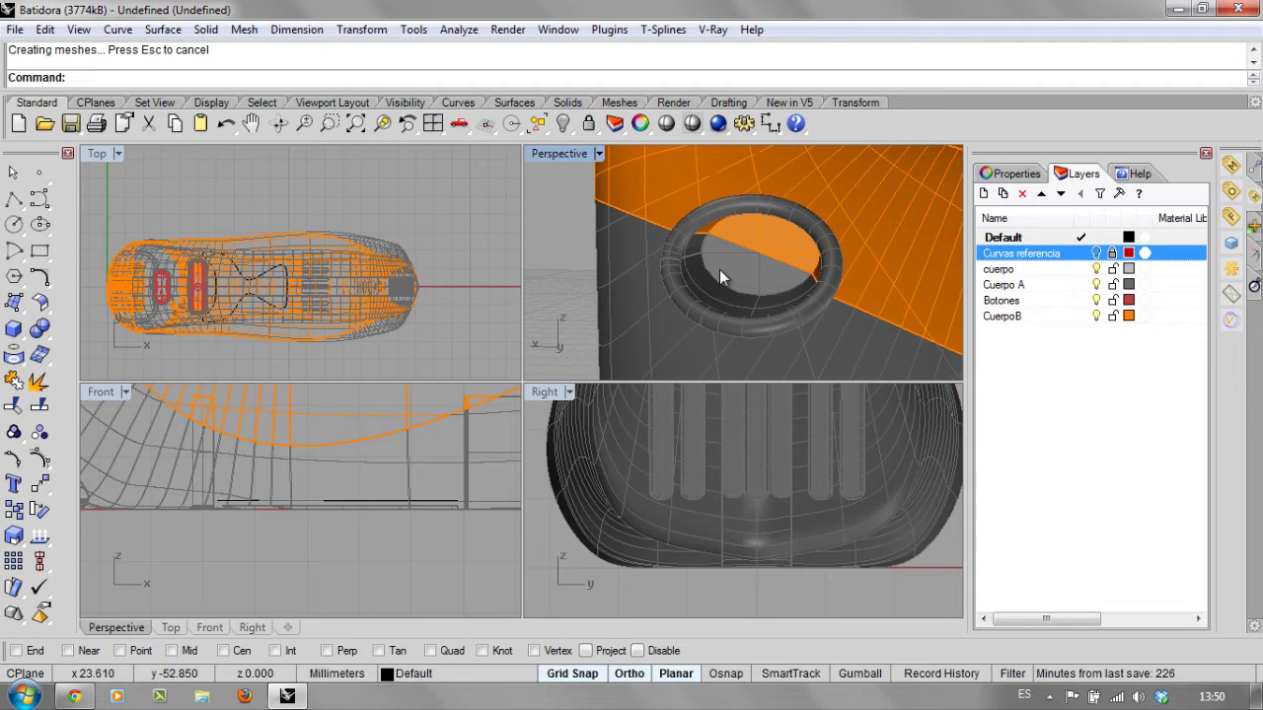
{"action": "left_click", "coordinate": [40, 200]}
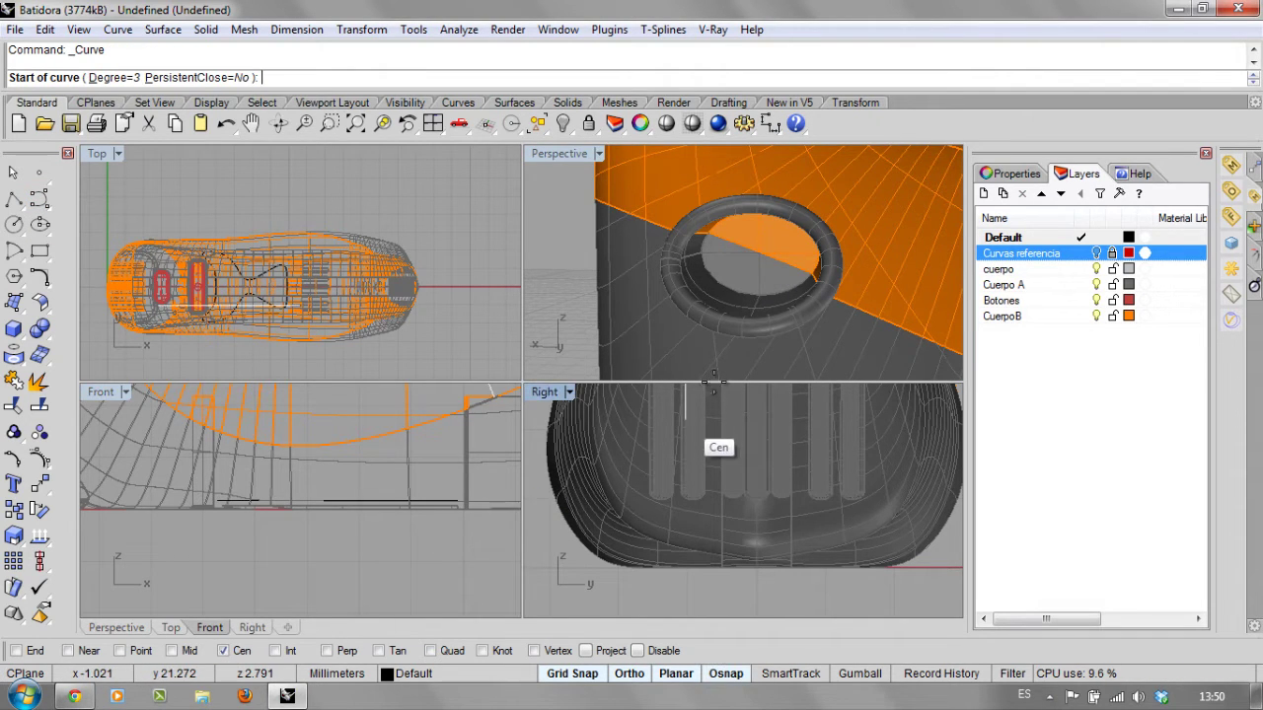
{"action": "left_click", "coordinate": [742, 278]}
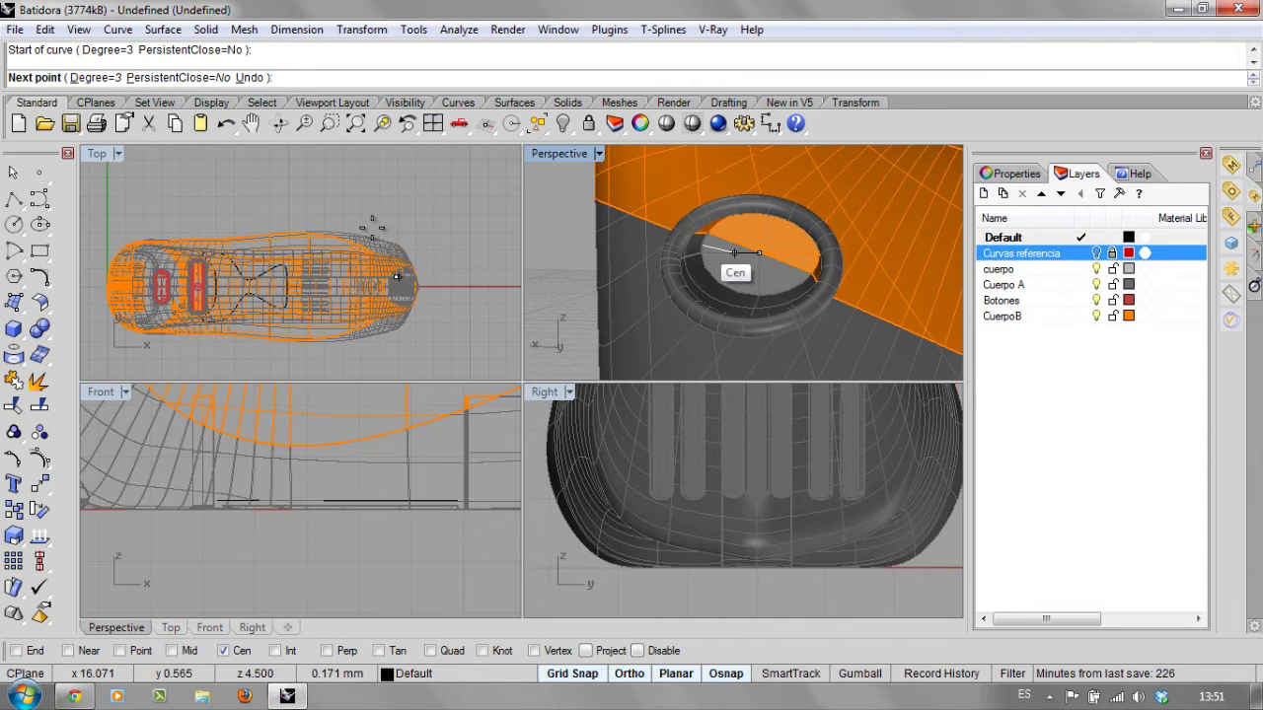
{"action": "scroll", "coordinate": [400, 193], "scroll_direction": "up", "scroll_amount": 4}
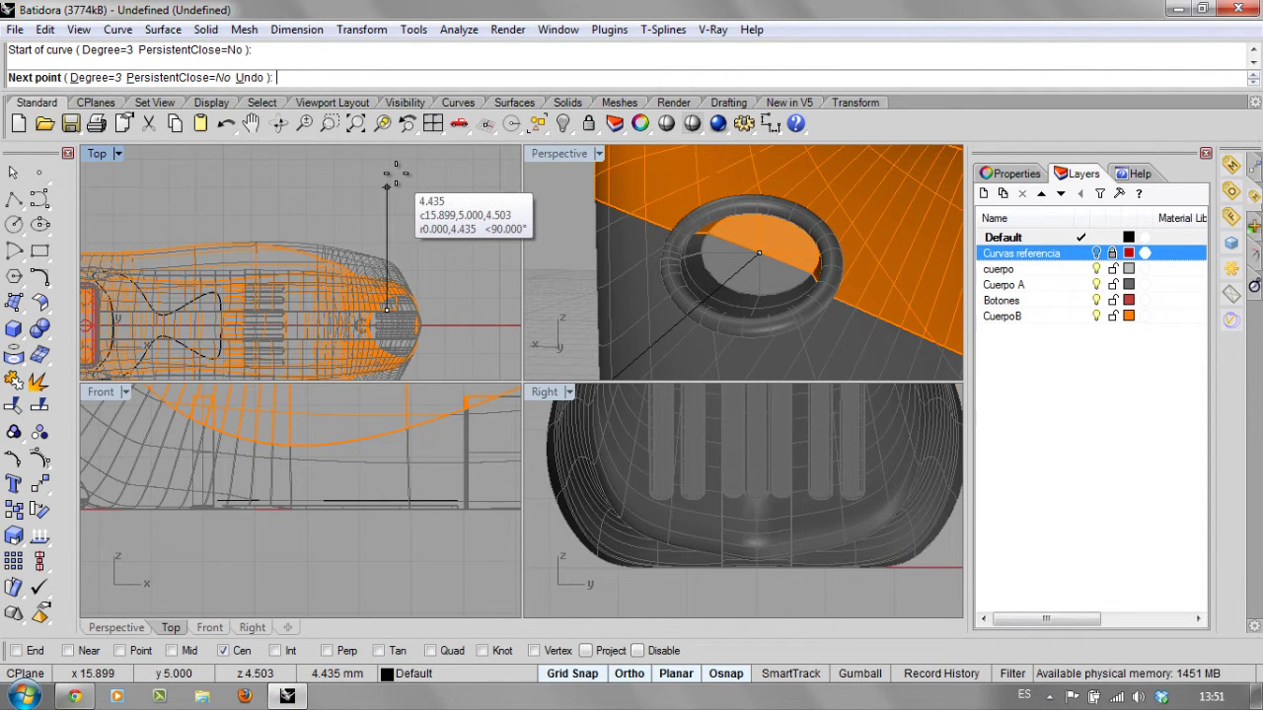
{"action": "left_click", "coordinate": [393, 177]}
Continue the curve freehand in the Top view as a loose S-shaped cable path beside the mixer and finish it.
{"action": "scroll", "coordinate": [412, 287], "scroll_direction": "down", "scroll_amount": 4}
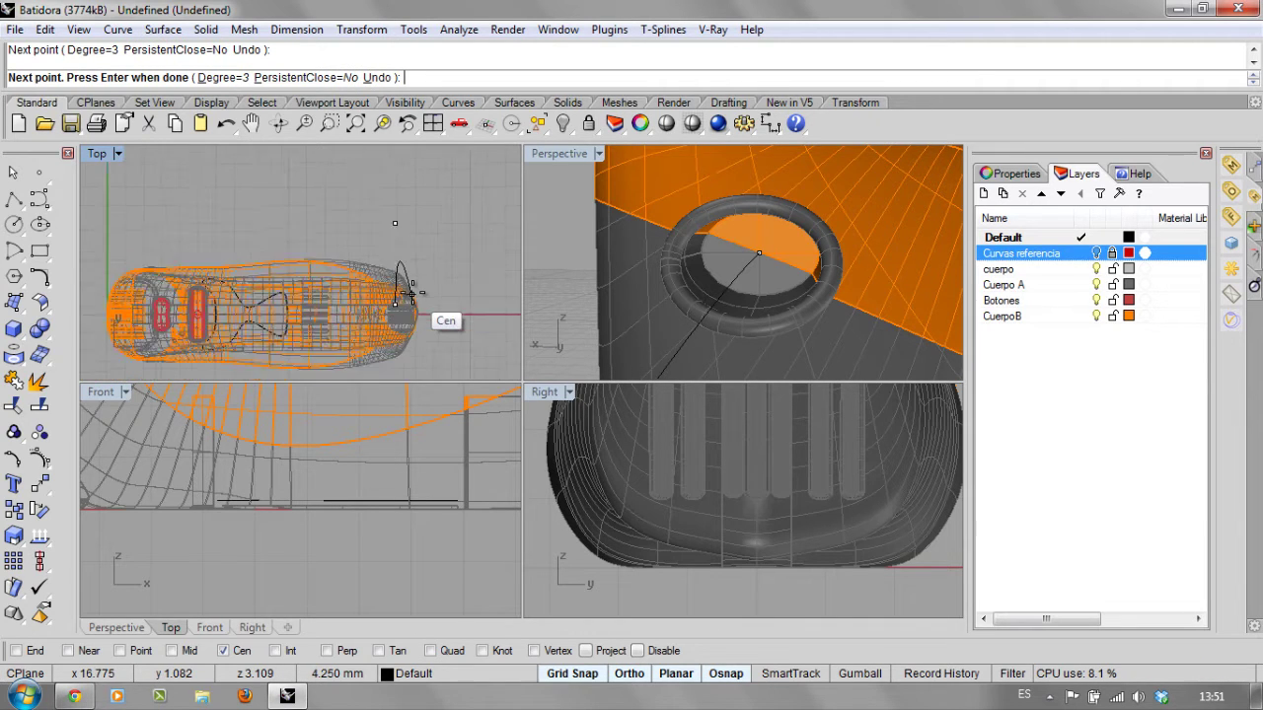
{"action": "right_click_drag", "start_coordinate": [406, 292], "coordinate": [288, 282]}
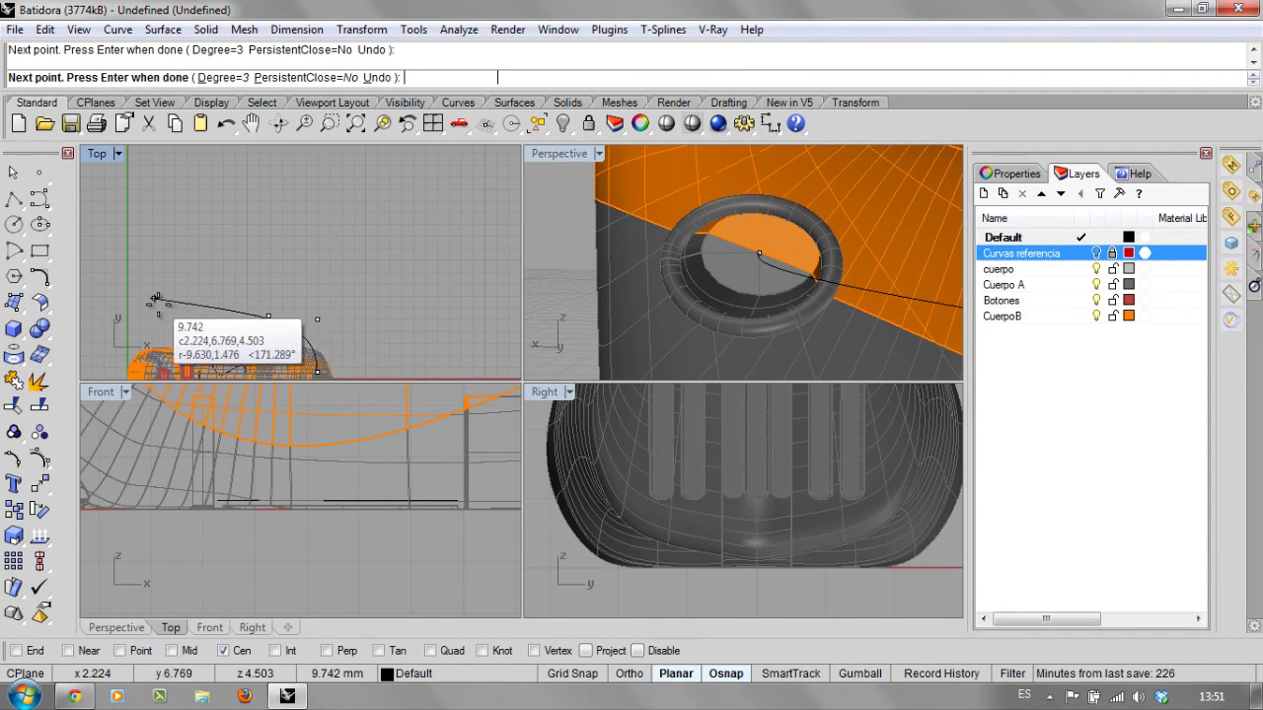
{"action": "left_click", "coordinate": [163, 321]}
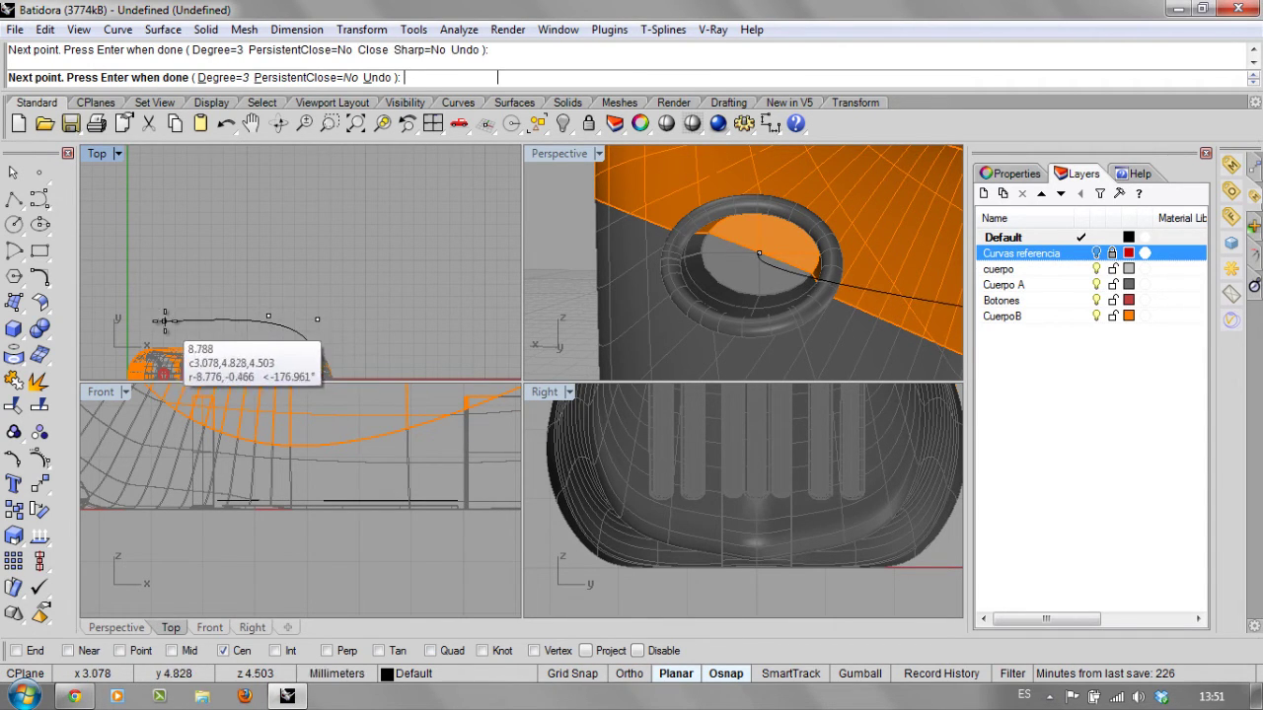
{"action": "left_click", "coordinate": [292, 271]}
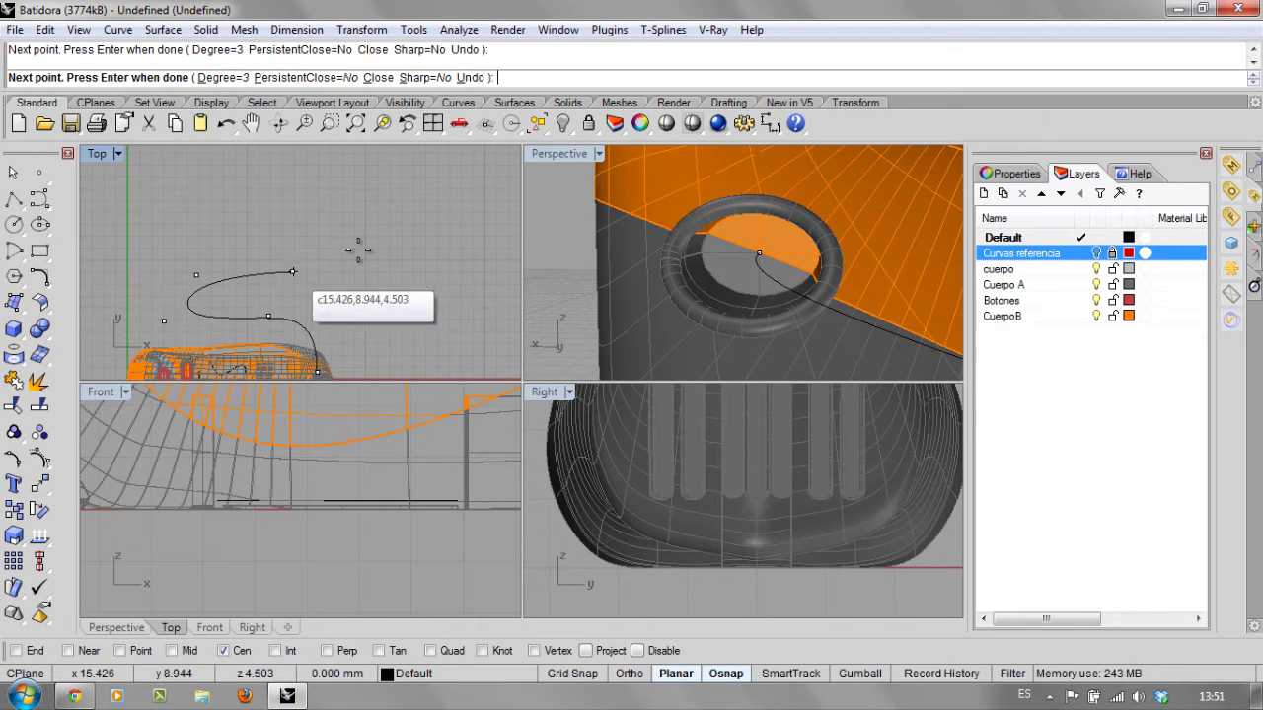
{"action": "left_click", "coordinate": [351, 340]}
{"action": "left_click", "coordinate": [367, 263]}
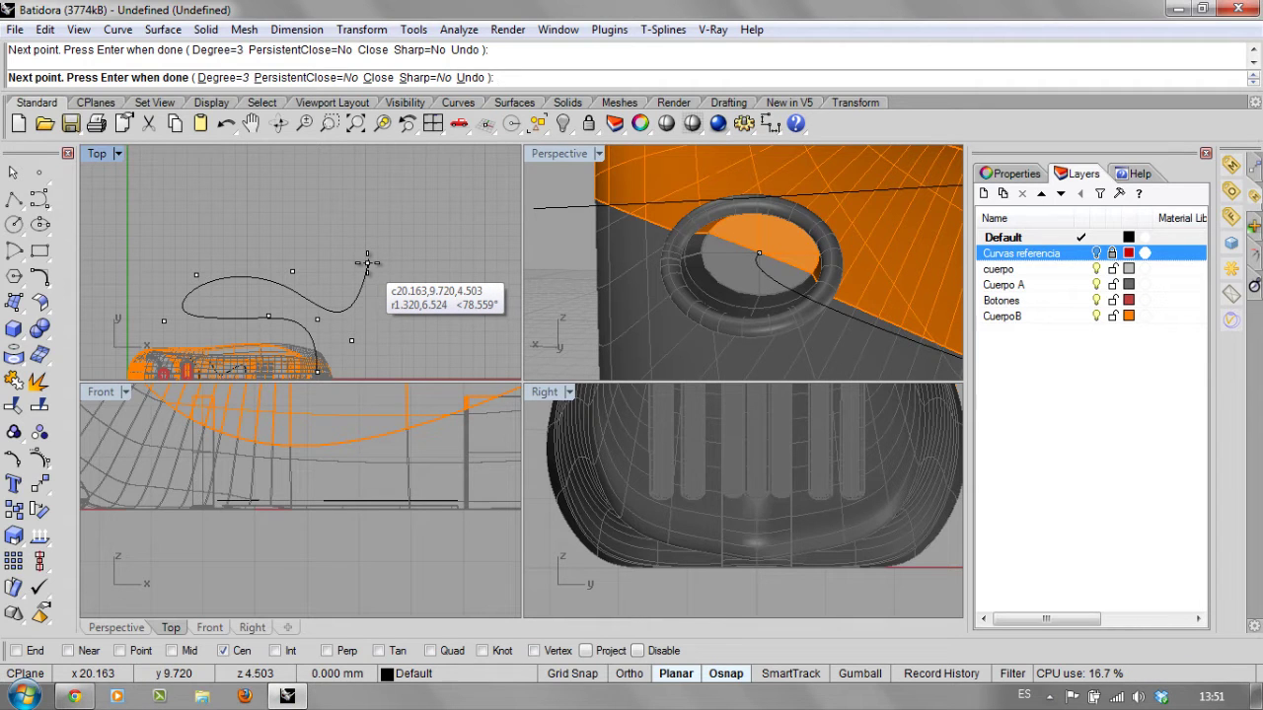
{"action": "key", "text": "Return"}
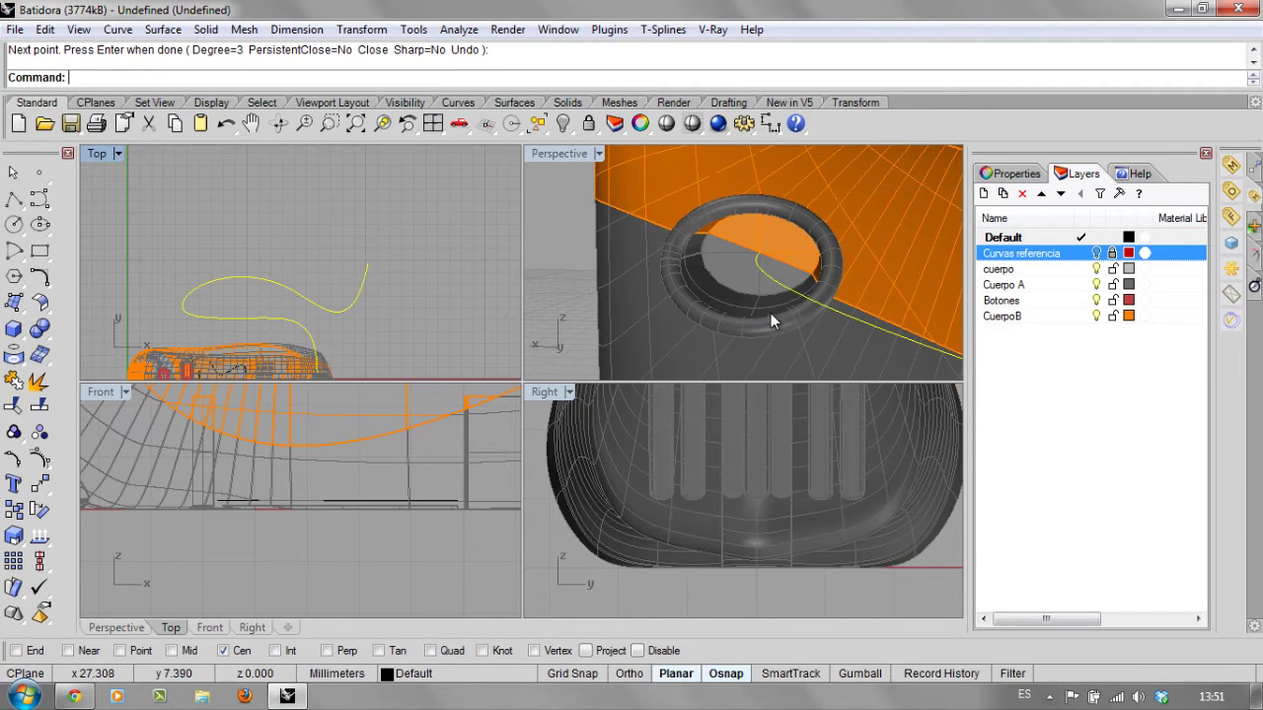
Examine the flat cable curve's height and position against the mixer body in the Perspective, Front and Right views.
{"action": "right_click_drag", "start_coordinate": [802, 314], "coordinate": [709, 247]}
{"action": "scroll", "coordinate": [708, 247], "scroll_direction": "down", "scroll_amount": 5}
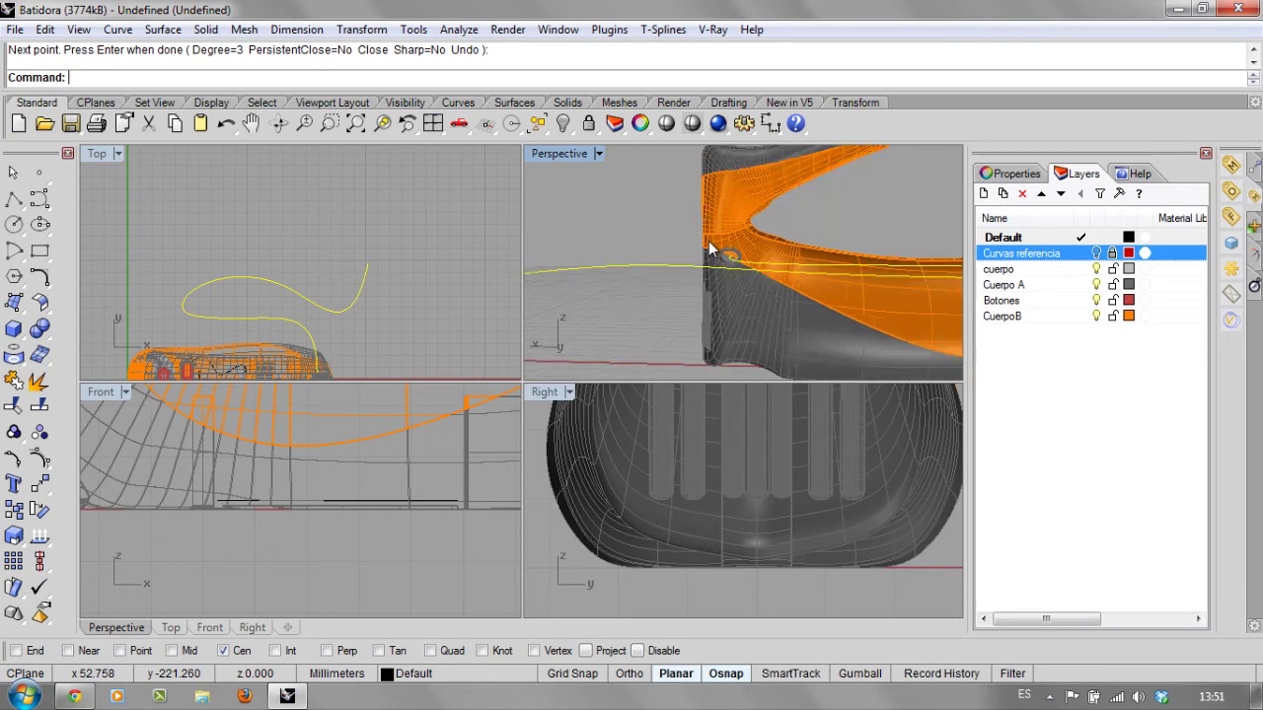
{"action": "right_click_drag", "start_coordinate": [891, 281], "coordinate": [772, 307]}
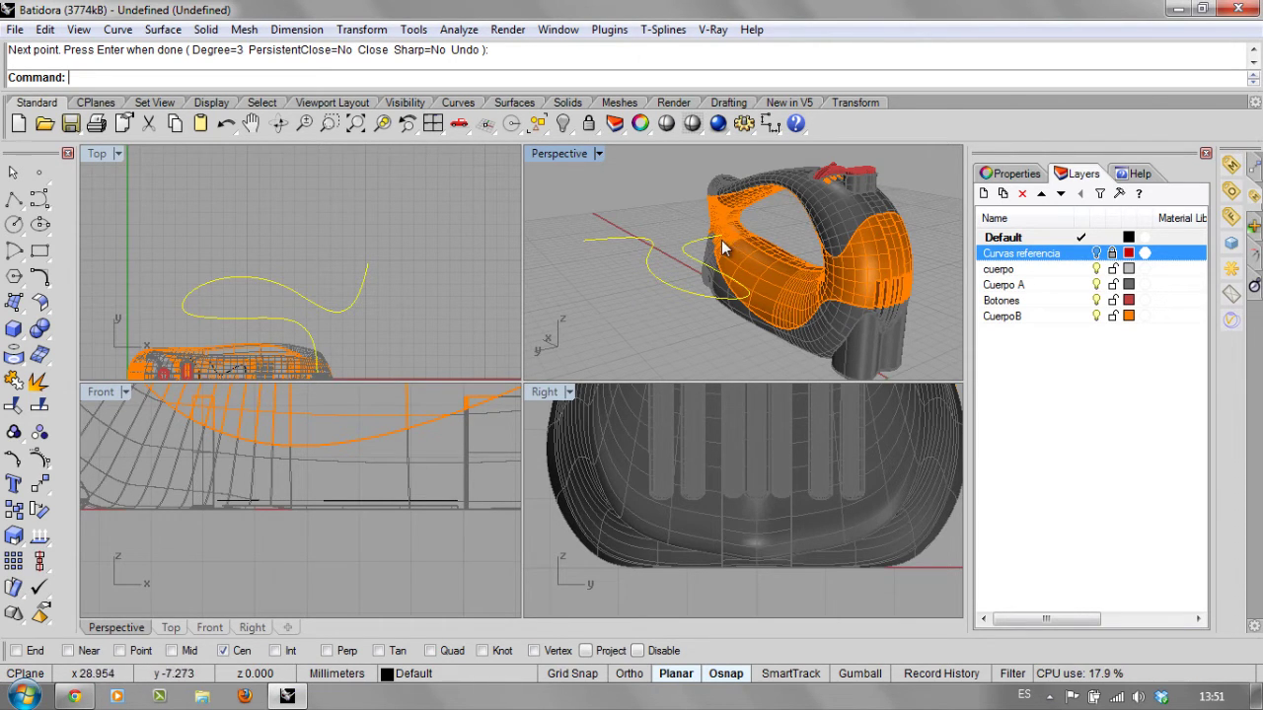
{"action": "scroll", "coordinate": [287, 531], "scroll_direction": "down", "scroll_amount": 5}
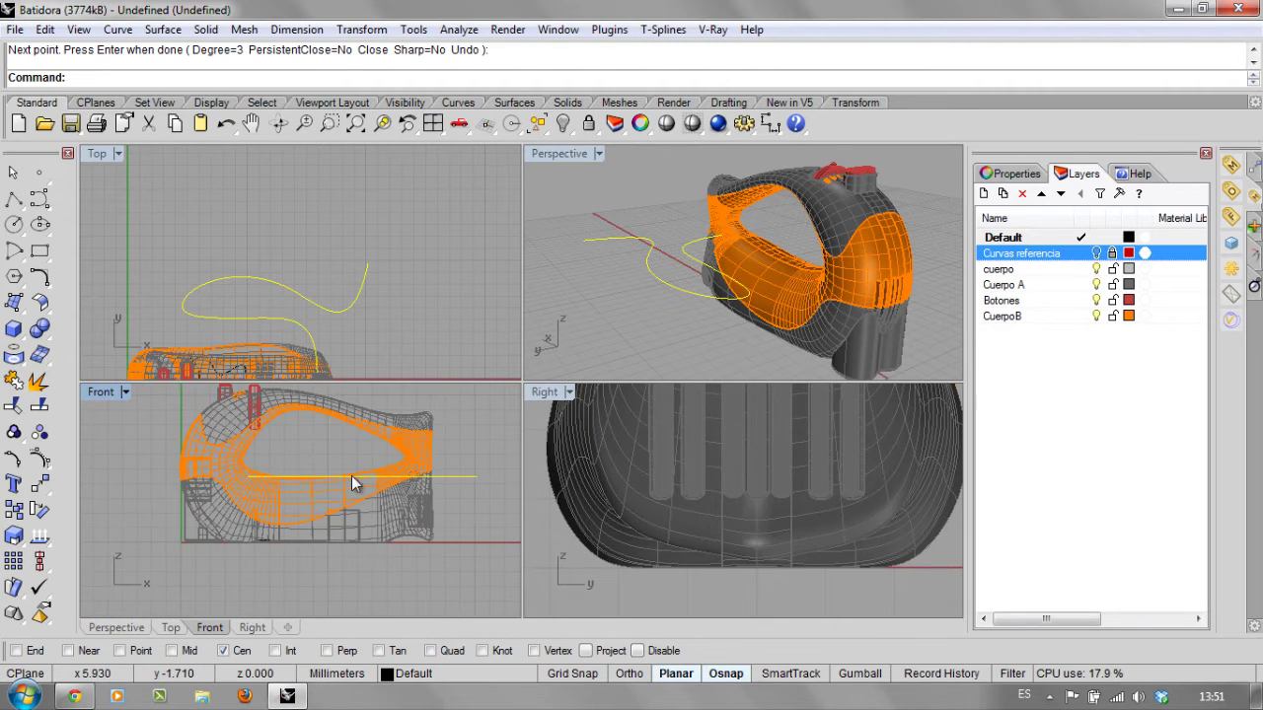
{"action": "scroll", "coordinate": [452, 488], "scroll_direction": "up", "scroll_amount": 3}
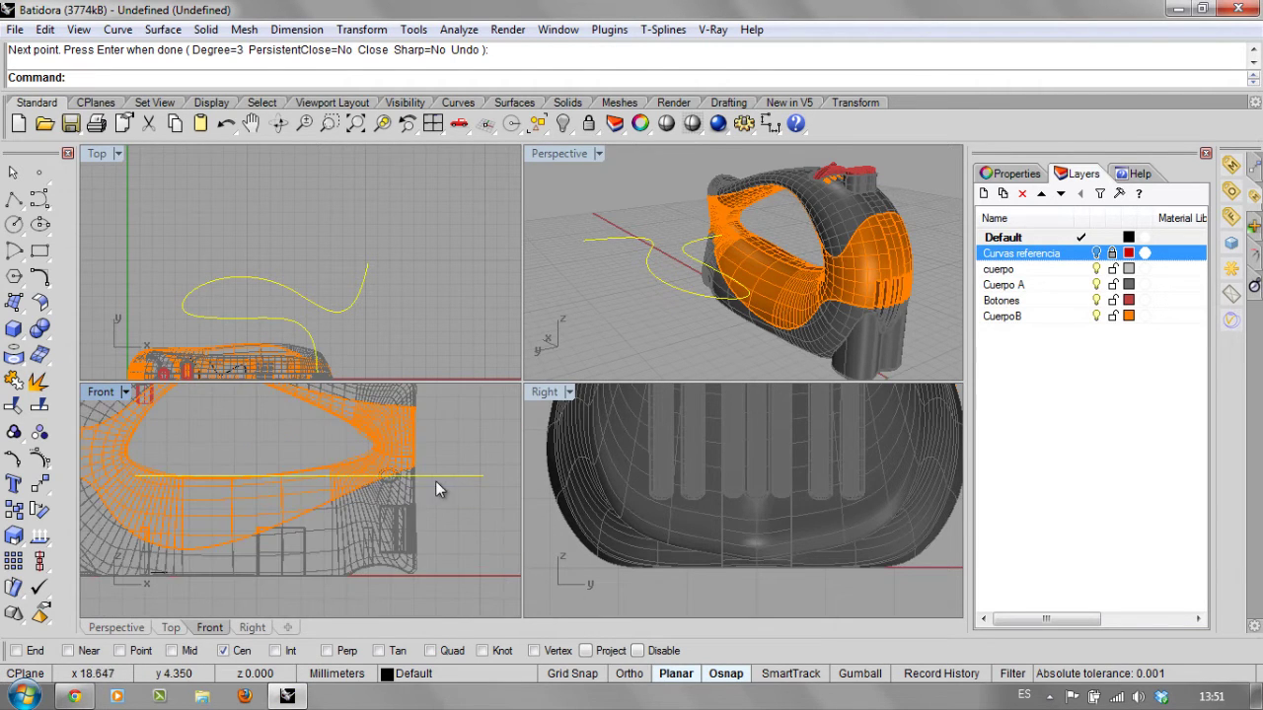
{"action": "scroll", "coordinate": [812, 513], "scroll_direction": "down", "scroll_amount": 5}
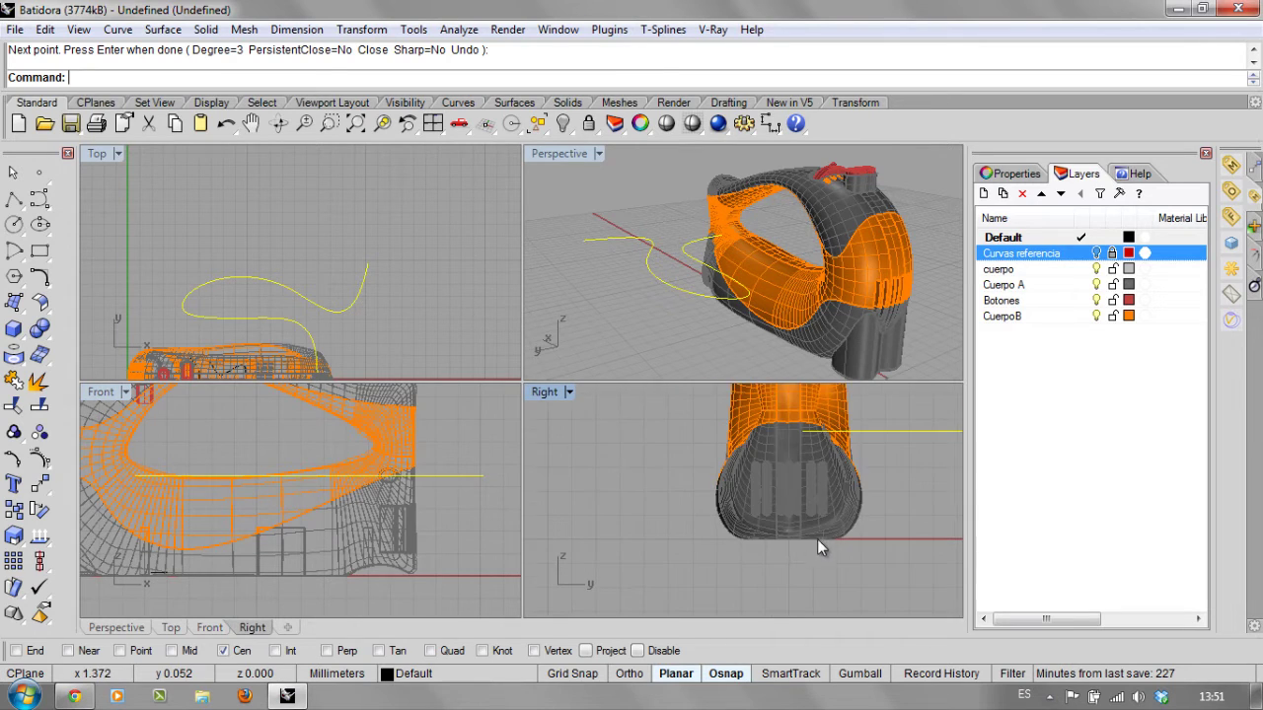
{"action": "right_click_drag", "start_coordinate": [817, 538], "coordinate": [687, 540]}
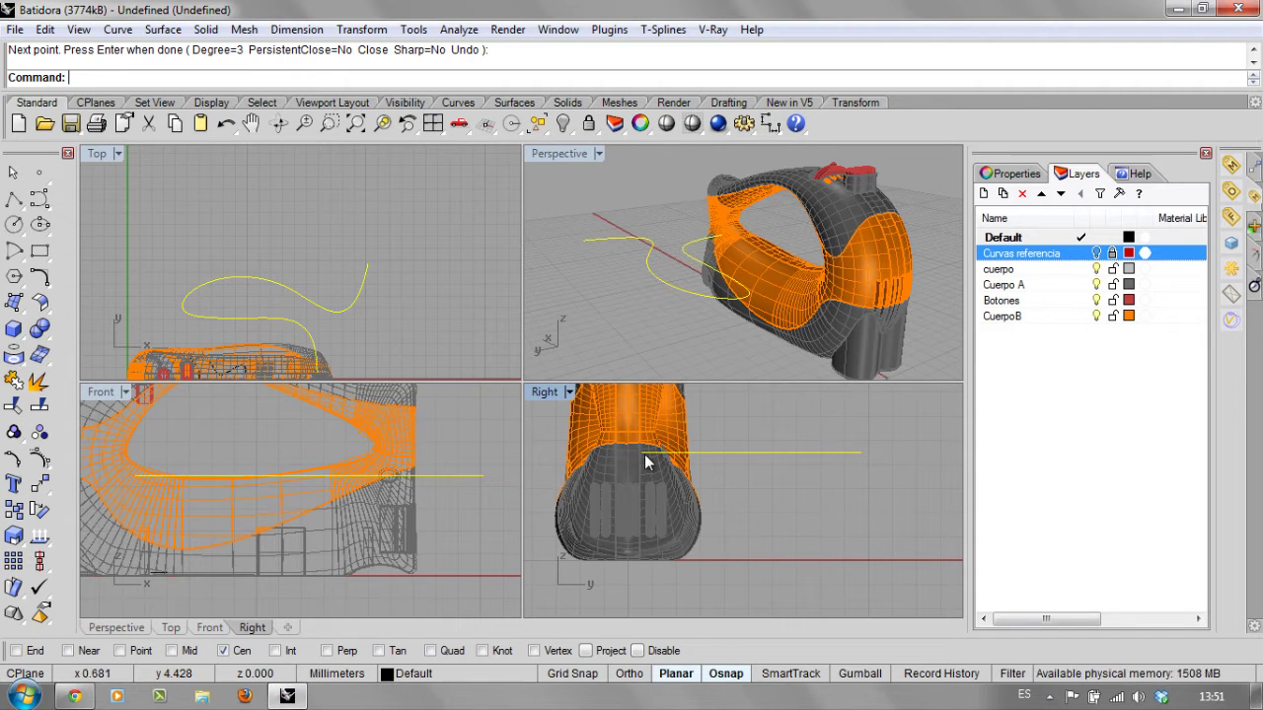
Lower the cable curve's outer control points to just above the ground in the Right view, excluding the one nearest the opening.
{"action": "left_click", "coordinate": [677, 674]}
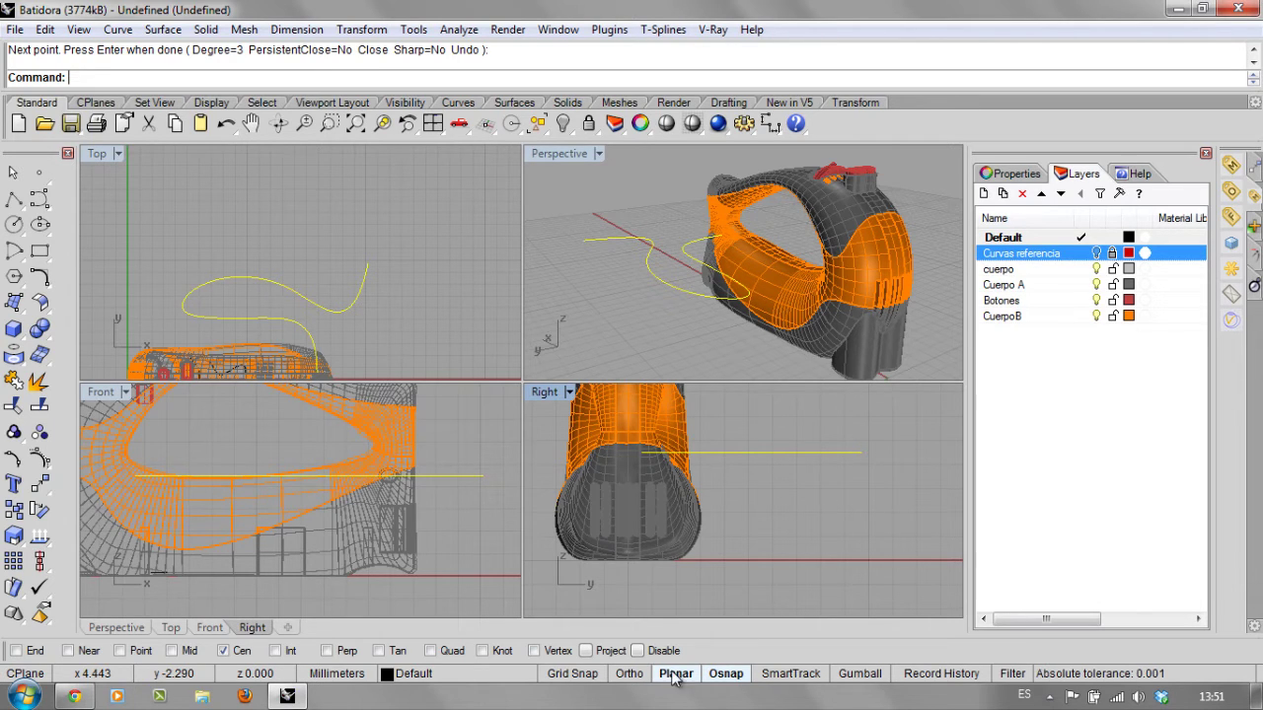
{"action": "left_click", "coordinate": [40, 483]}
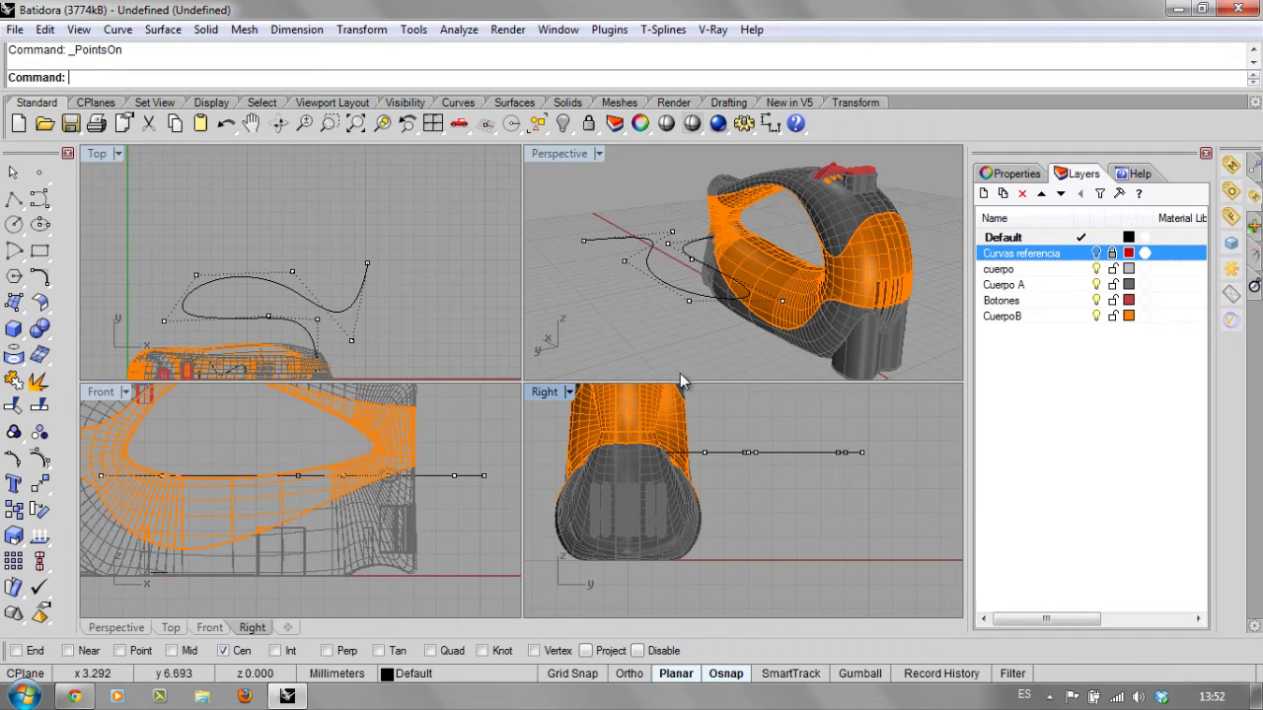
{"action": "left_click_drag", "start_coordinate": [116, 250], "coordinate": [396, 348]}
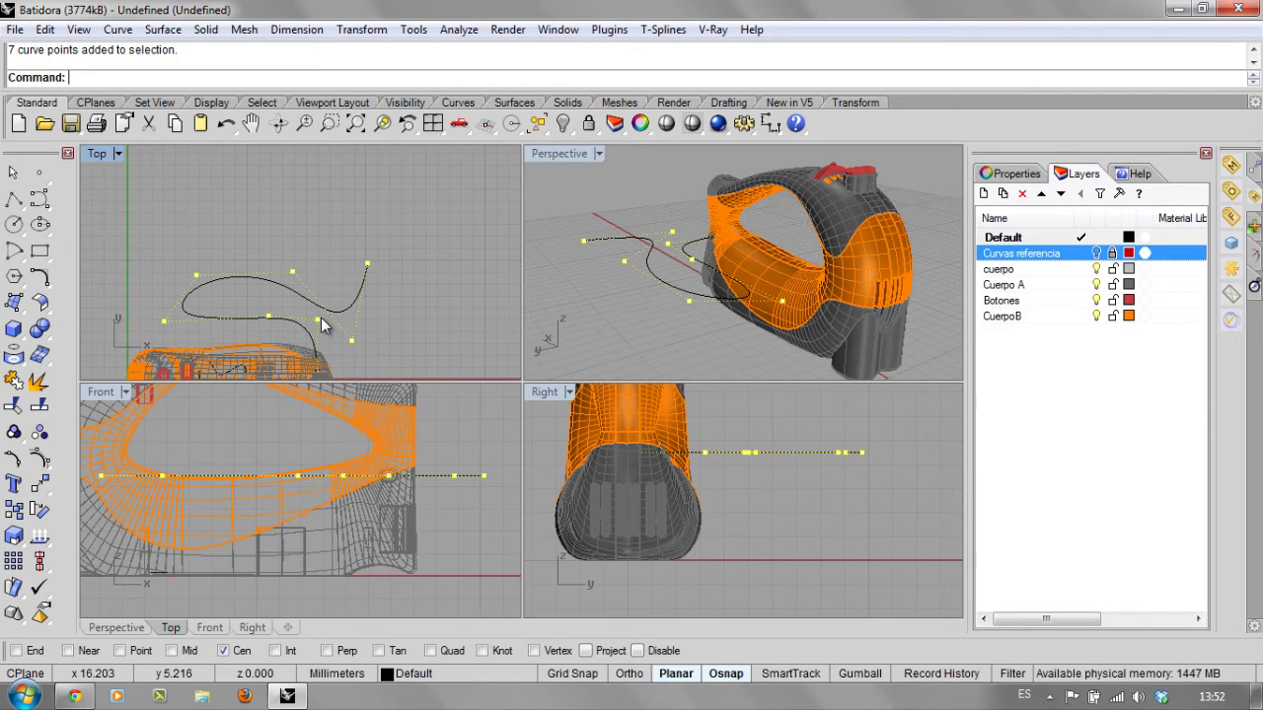
{"action": "left_click", "coordinate": [317, 319], "text": "ctrl"}
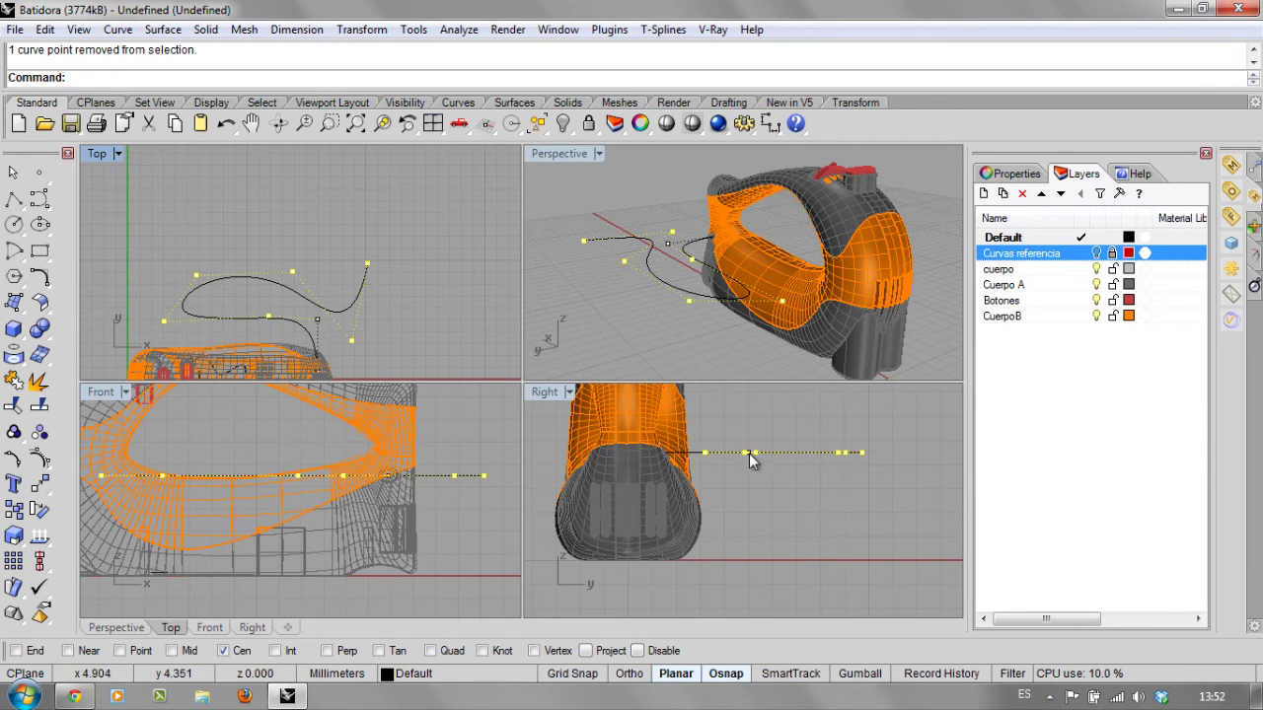
{"action": "left_click_drag", "start_coordinate": [749, 453], "coordinate": [771, 552]}
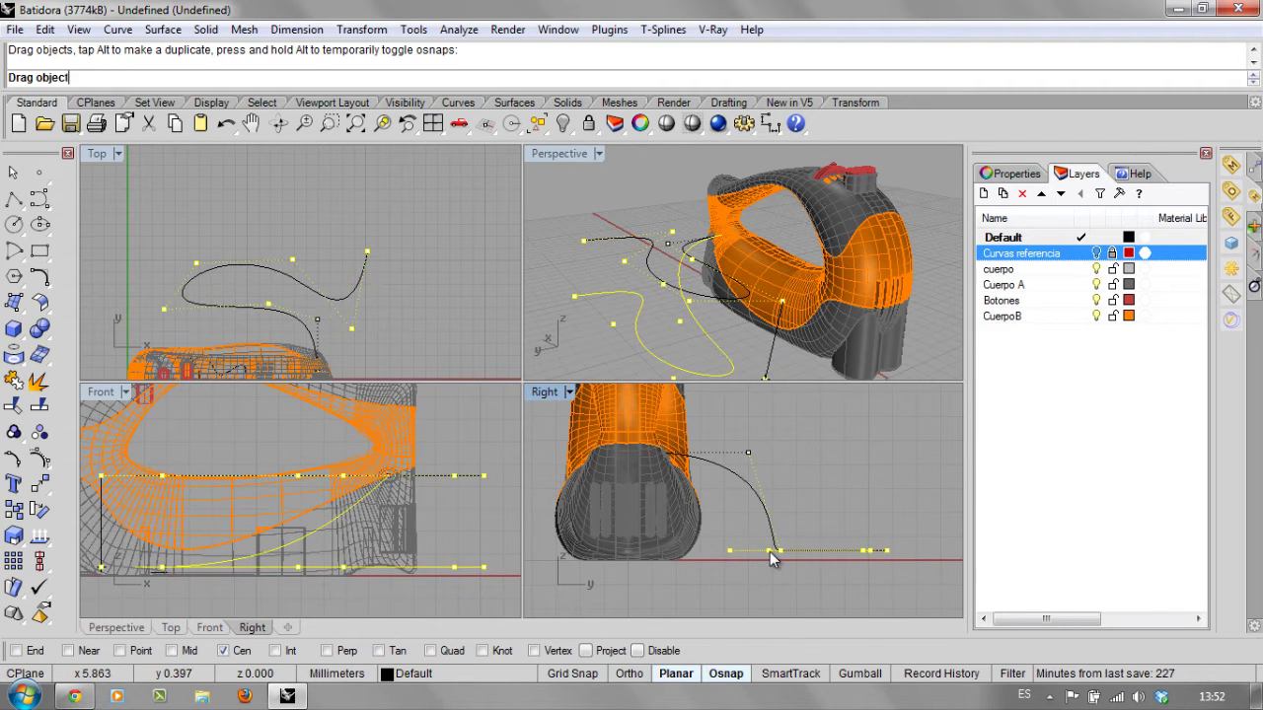
{"action": "right_click_drag", "start_coordinate": [876, 562], "coordinate": [813, 563]}
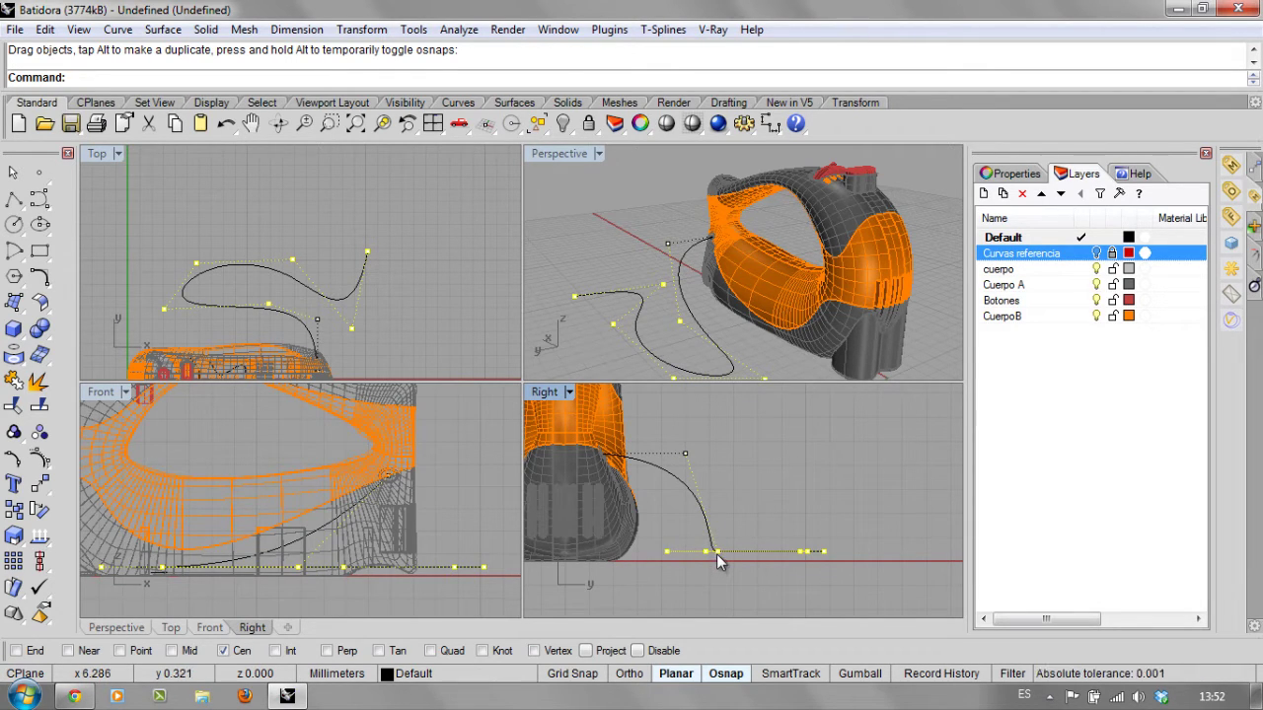
{"action": "key", "text": "Escape"}
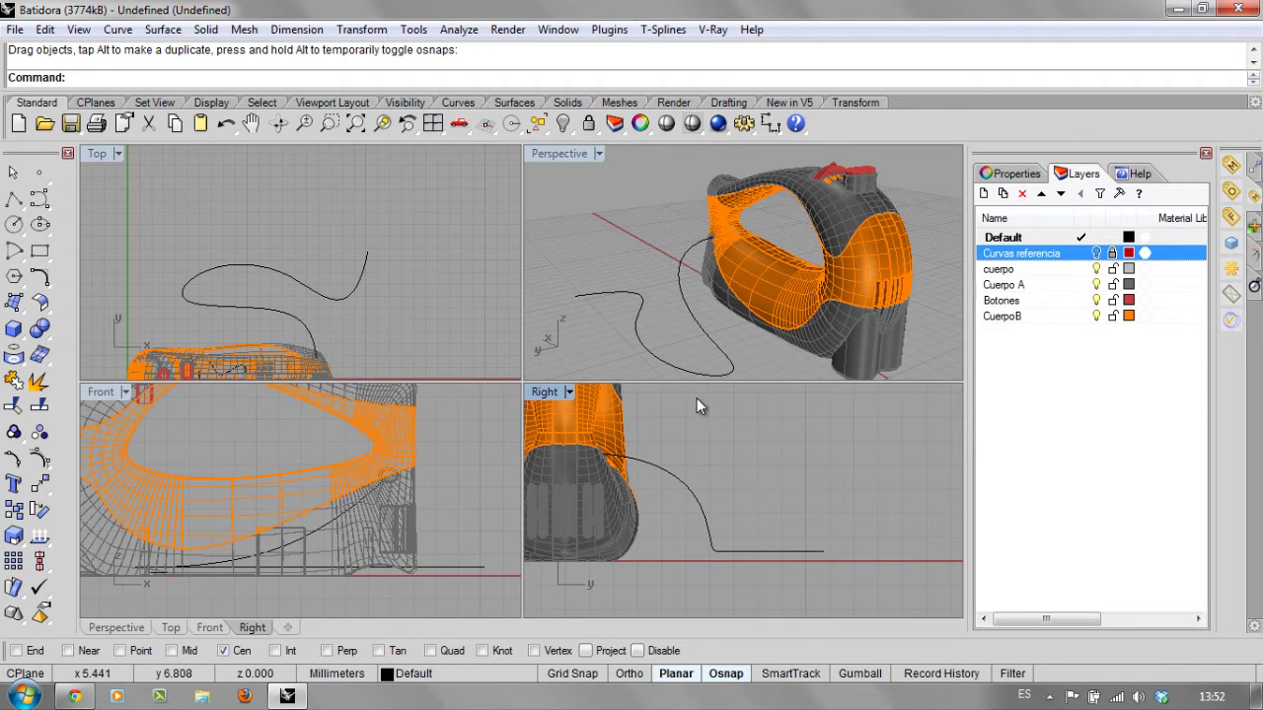
Display the control points of the lowered cable curve again.
{"action": "right_click_drag", "start_coordinate": [703, 370], "coordinate": [782, 334]}
{"action": "scroll", "coordinate": [782, 334], "scroll_direction": "up", "scroll_amount": 3}
{"action": "scroll", "coordinate": [750, 335], "scroll_direction": "up", "scroll_amount": 3}
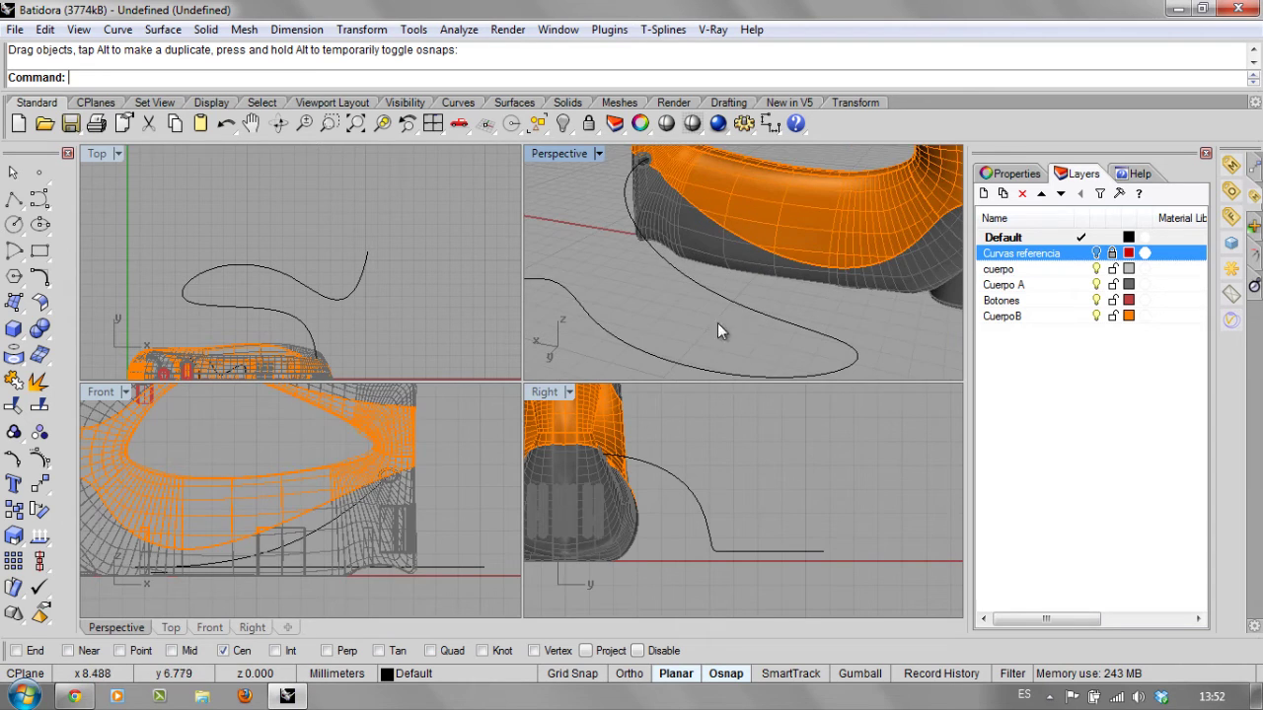
{"action": "left_click", "coordinate": [684, 281]}
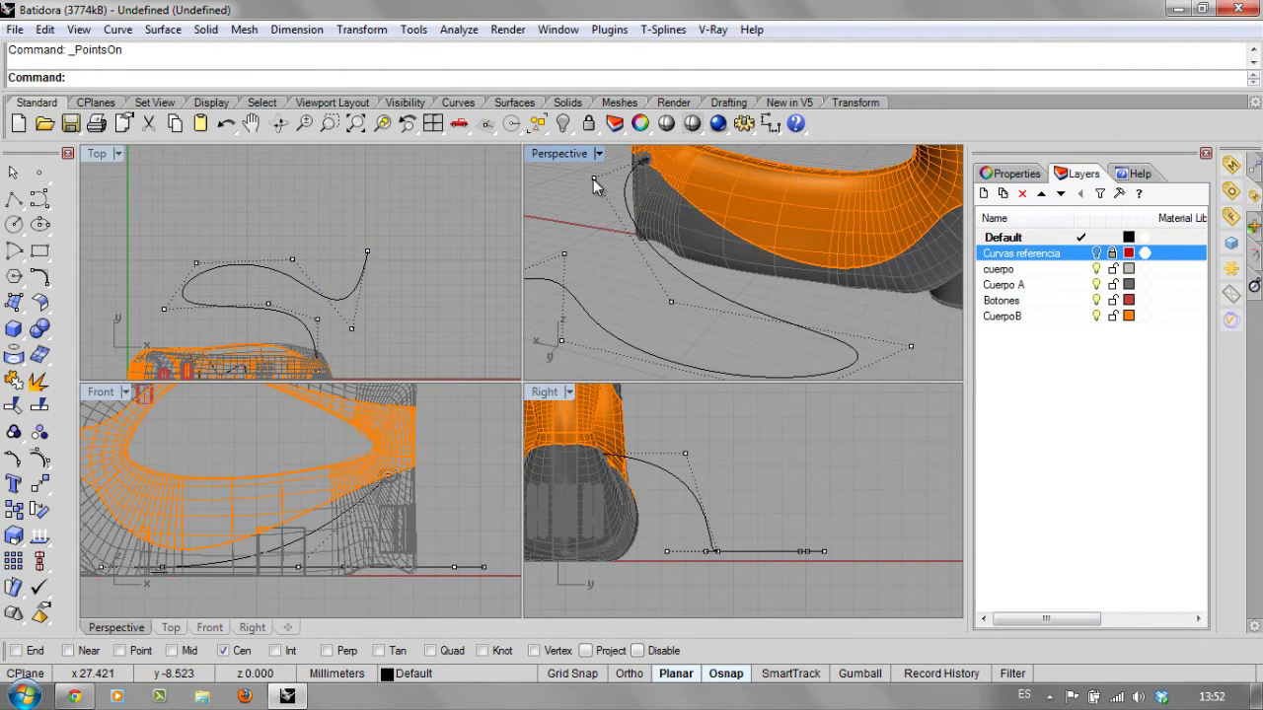
Try lowering the control point nearest the round opening slightly in the Right view and undo the move.
{"action": "left_click", "coordinate": [593, 178]}
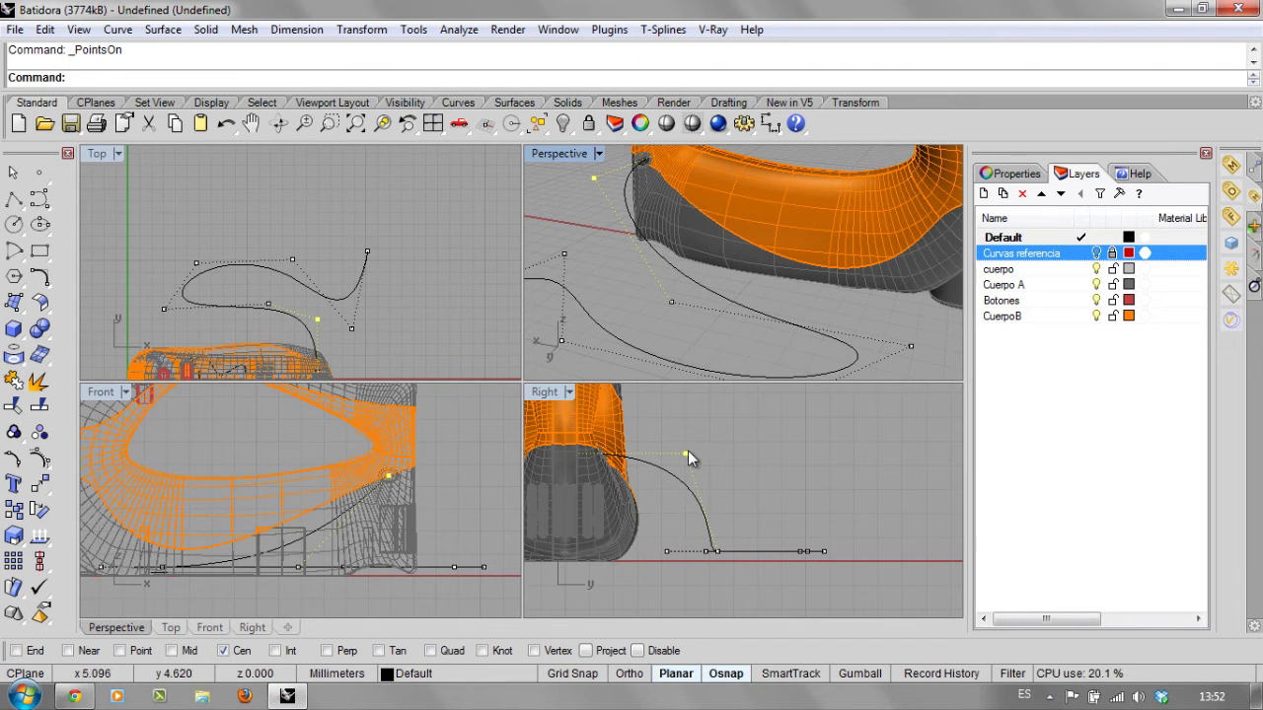
{"action": "left_click_drag", "start_coordinate": [686, 454], "coordinate": [687, 470]}
{"action": "key", "text": "ctrl+z"}
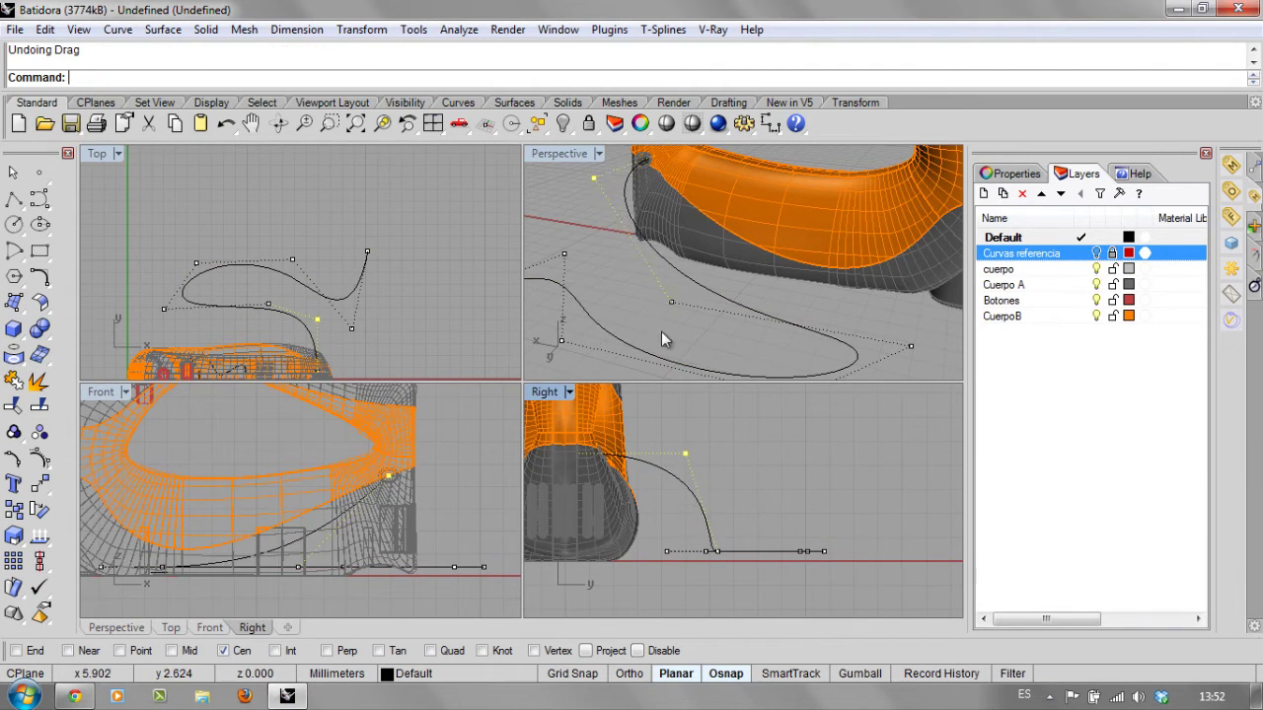
Pull the cable curve's second and third control points inward toward the body in the Right view and hide the points.
{"action": "left_click", "coordinate": [672, 304]}
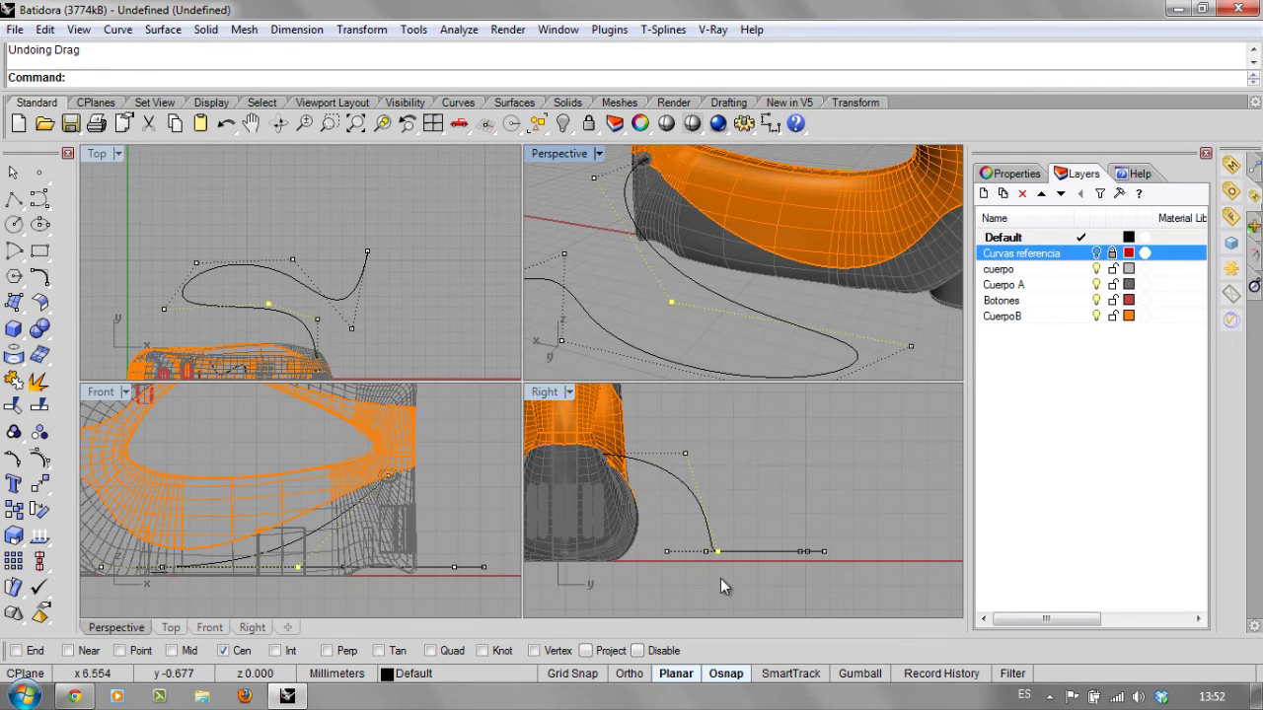
{"action": "left_click_drag", "start_coordinate": [716, 551], "coordinate": [643, 550]}
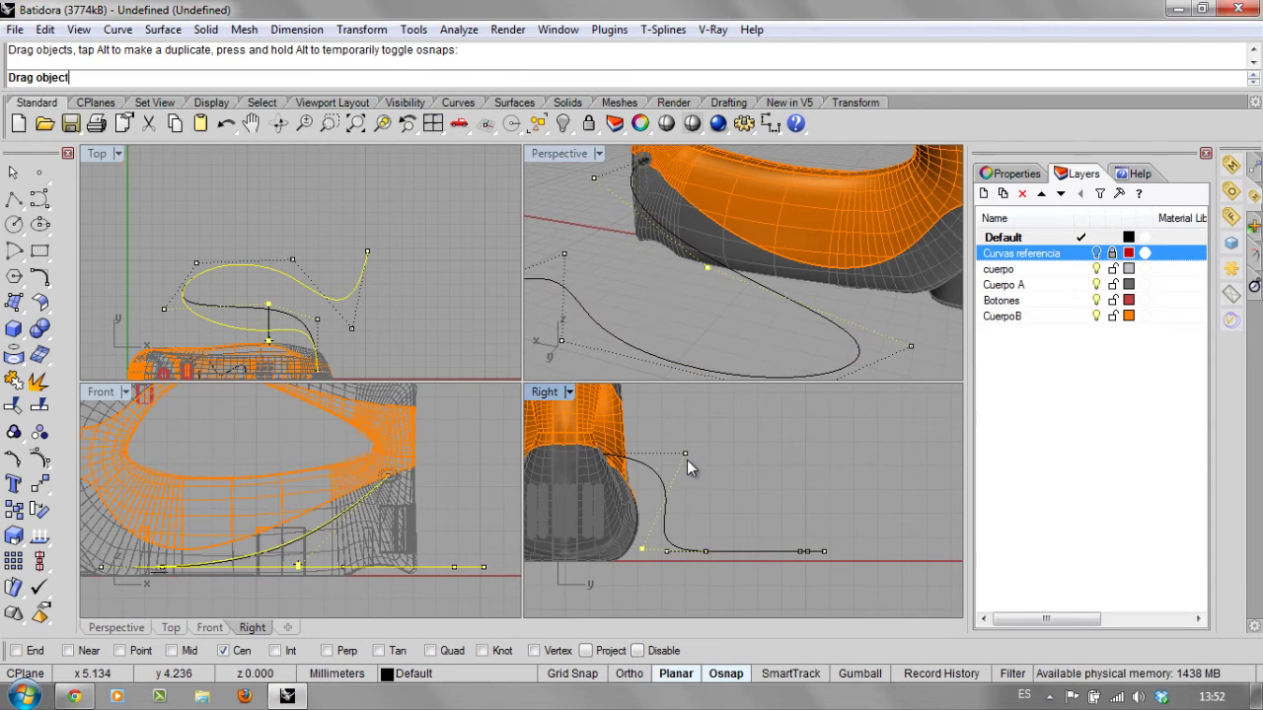
{"action": "left_click_drag", "start_coordinate": [683, 454], "coordinate": [659, 453]}
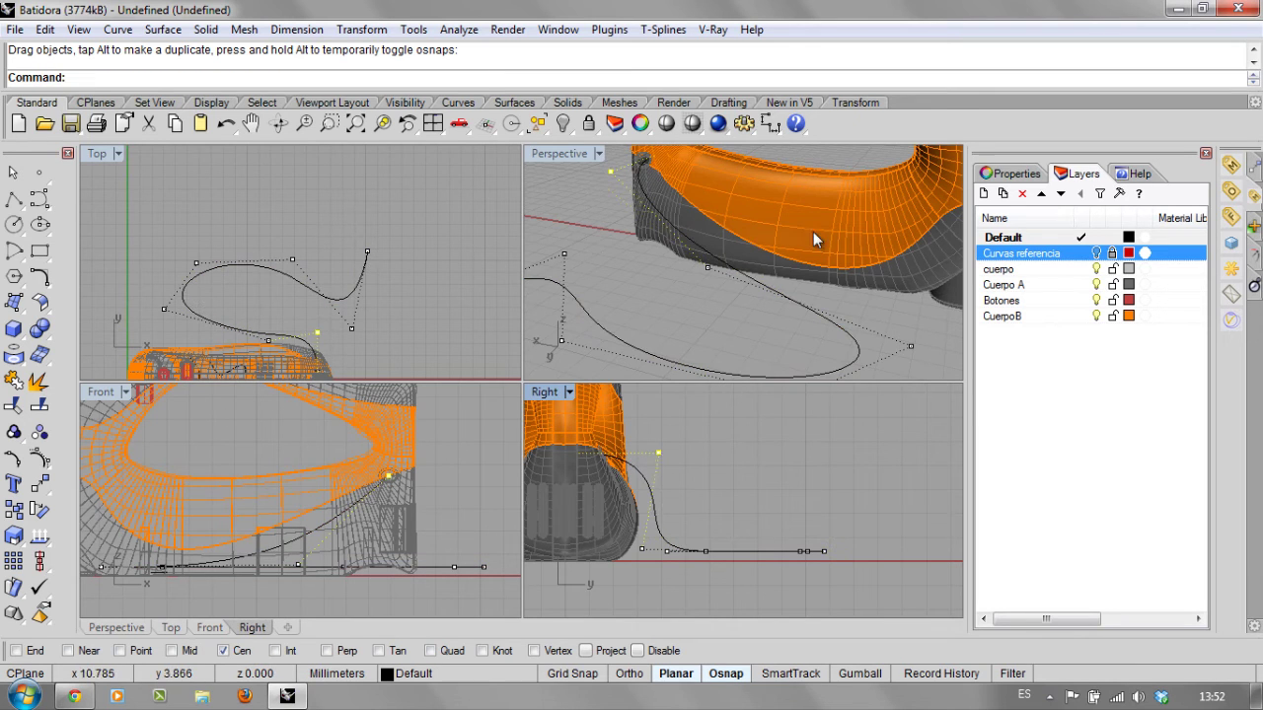
{"action": "right_click_drag", "start_coordinate": [813, 232], "coordinate": [762, 295]}
{"action": "scroll", "coordinate": [762, 295], "scroll_direction": "down", "scroll_amount": 3}
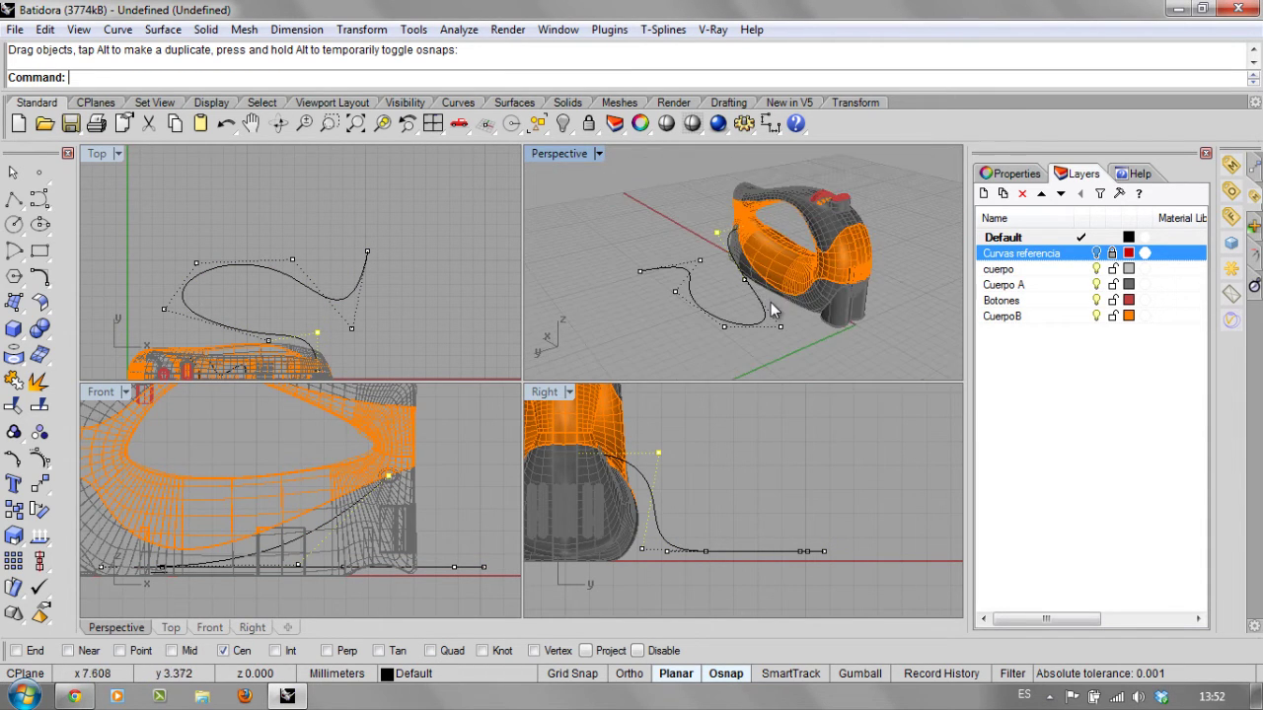
{"action": "key", "text": "Escape"}
Draw a 1 mm radius circle centred at 20,5 beside the body in the Front view, with Grid Snap and Ortho enabled.
{"action": "scroll", "coordinate": [768, 320], "scroll_direction": "up", "scroll_amount": 3}
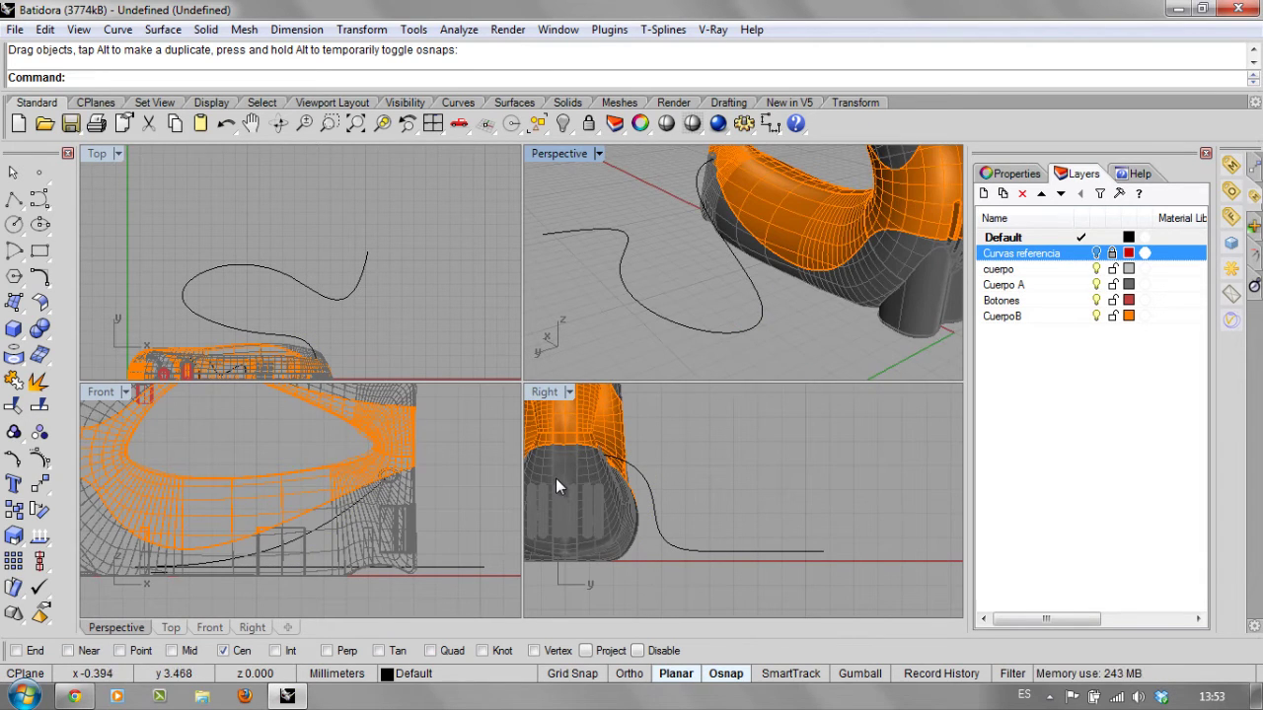
{"action": "scroll", "coordinate": [340, 523], "scroll_direction": "down", "scroll_amount": 5}
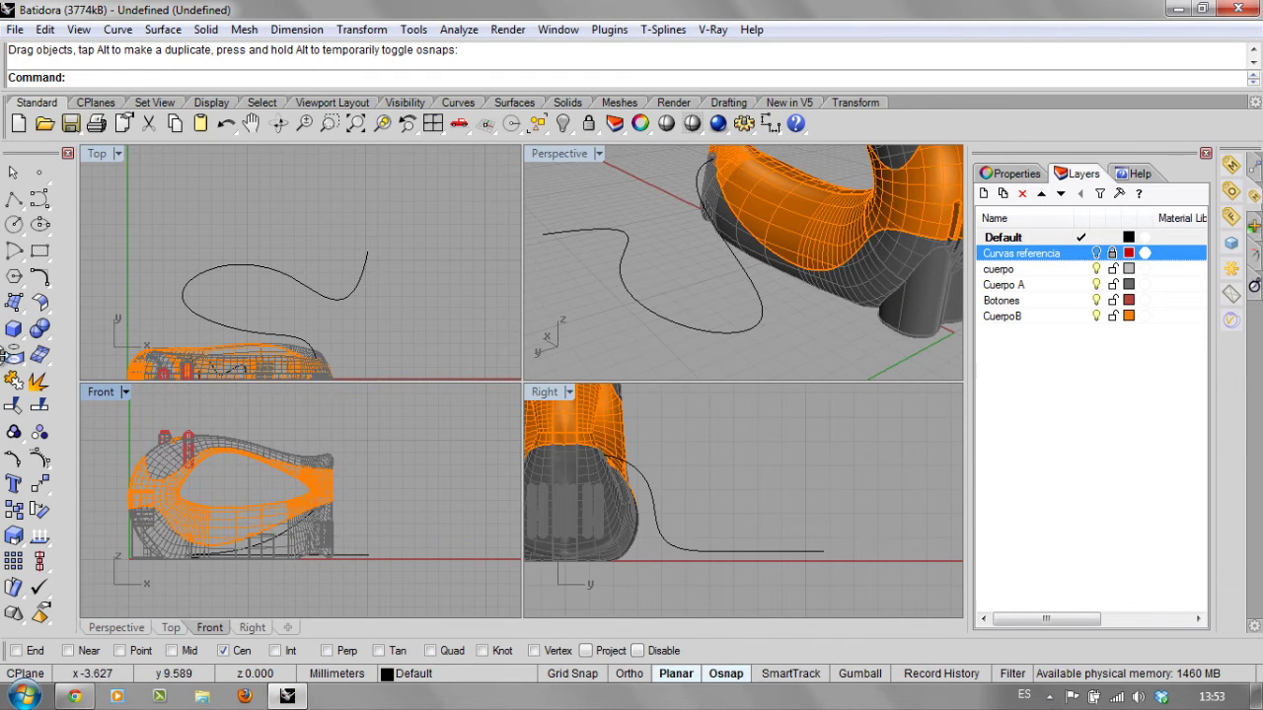
{"action": "left_click", "coordinate": [14, 224]}
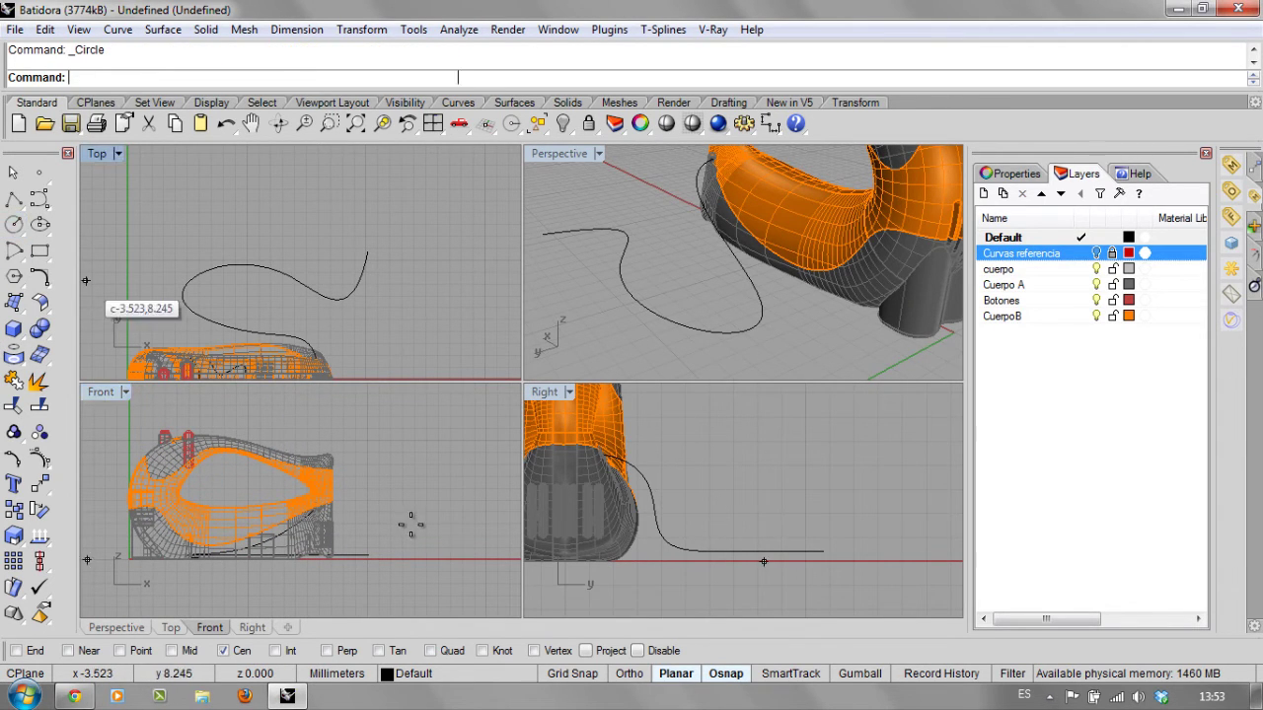
{"action": "scroll", "coordinate": [366, 508], "scroll_direction": "up", "scroll_amount": 4}
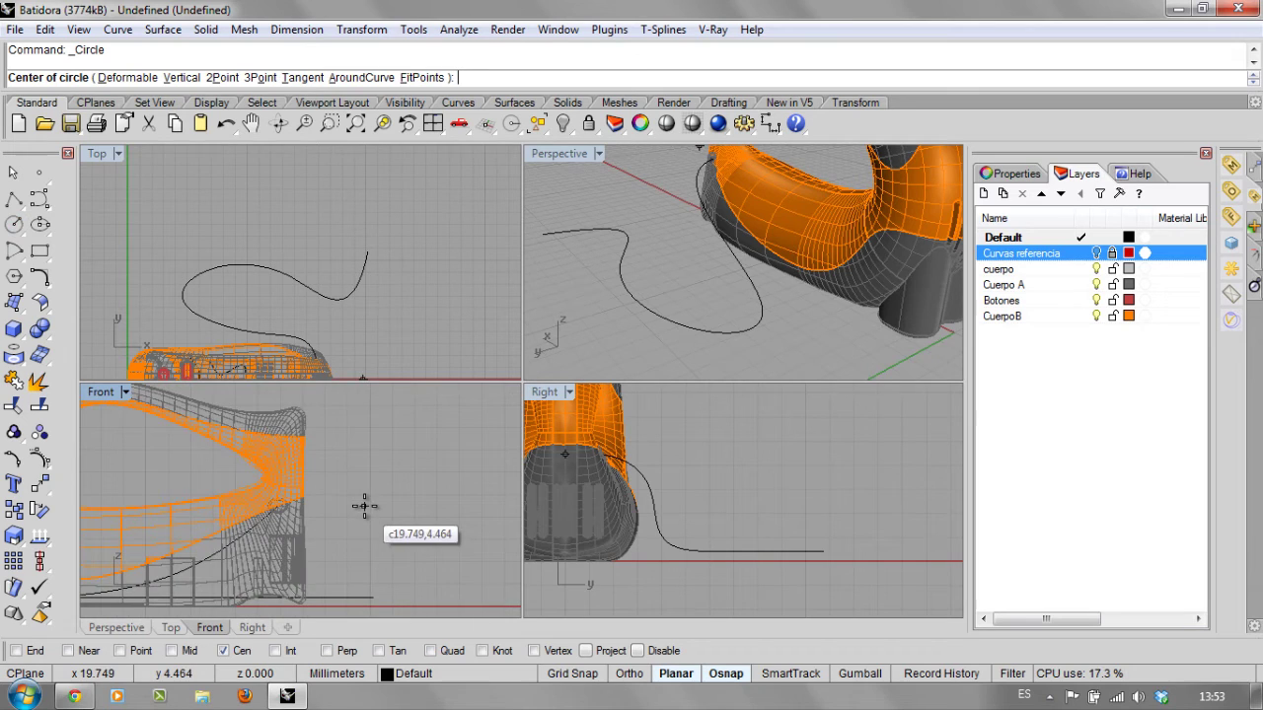
{"action": "left_click", "coordinate": [572, 674]}
{"action": "left_click", "coordinate": [629, 674]}
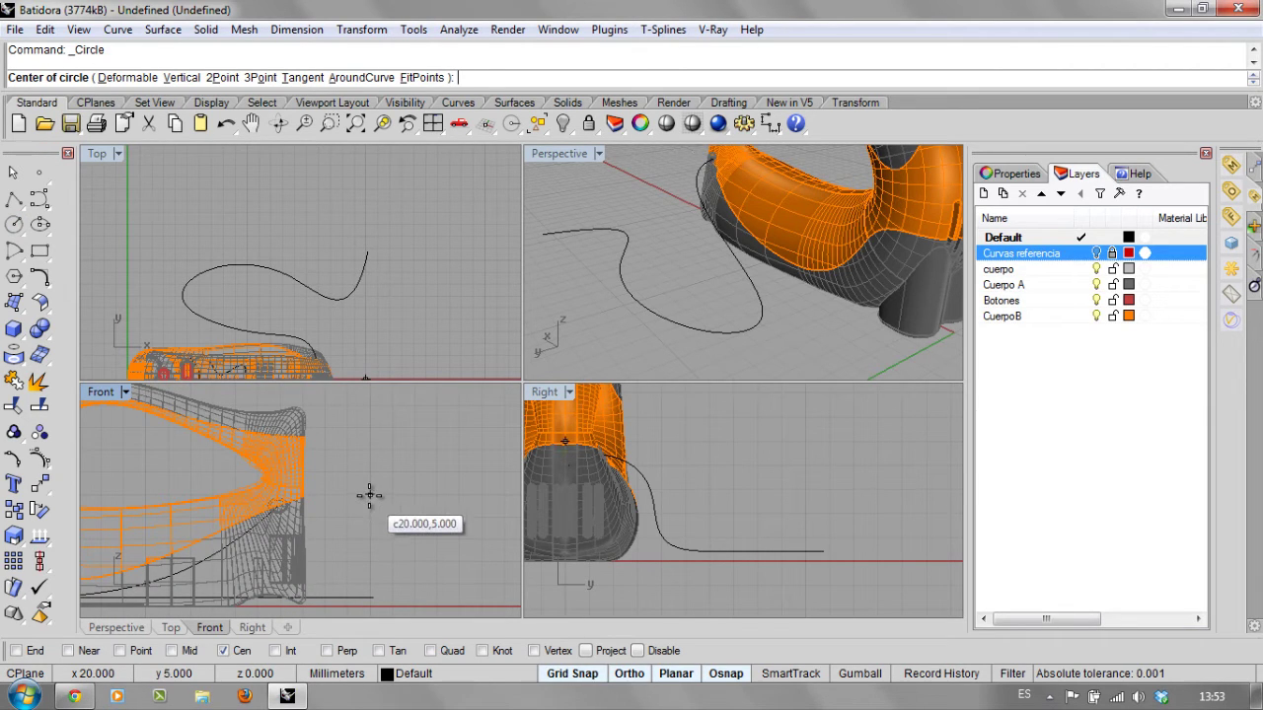
{"action": "left_click", "coordinate": [369, 495]}
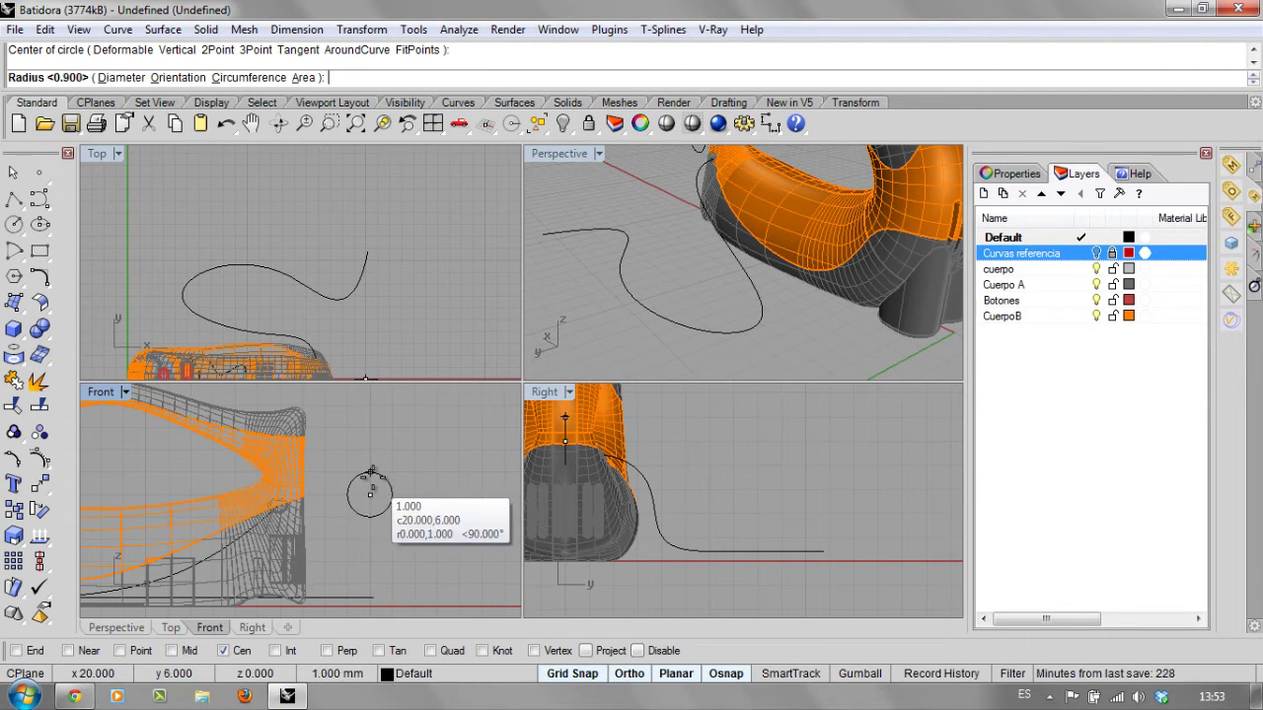
{"action": "left_click", "coordinate": [373, 484]}
Draw a second 1 mm radius circle centred at 21,5 on the first circle's edge, with the centre object snap off.
{"action": "right_click", "coordinate": [373, 486]}
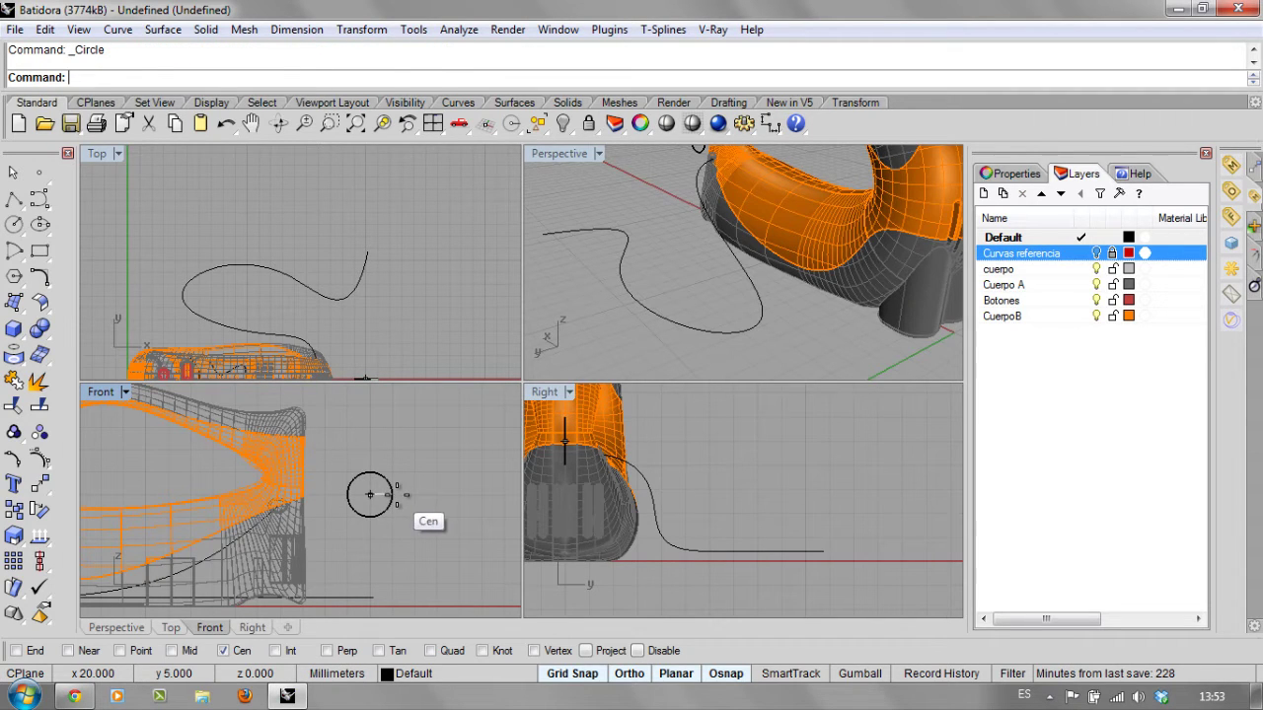
{"action": "left_click", "coordinate": [237, 652]}
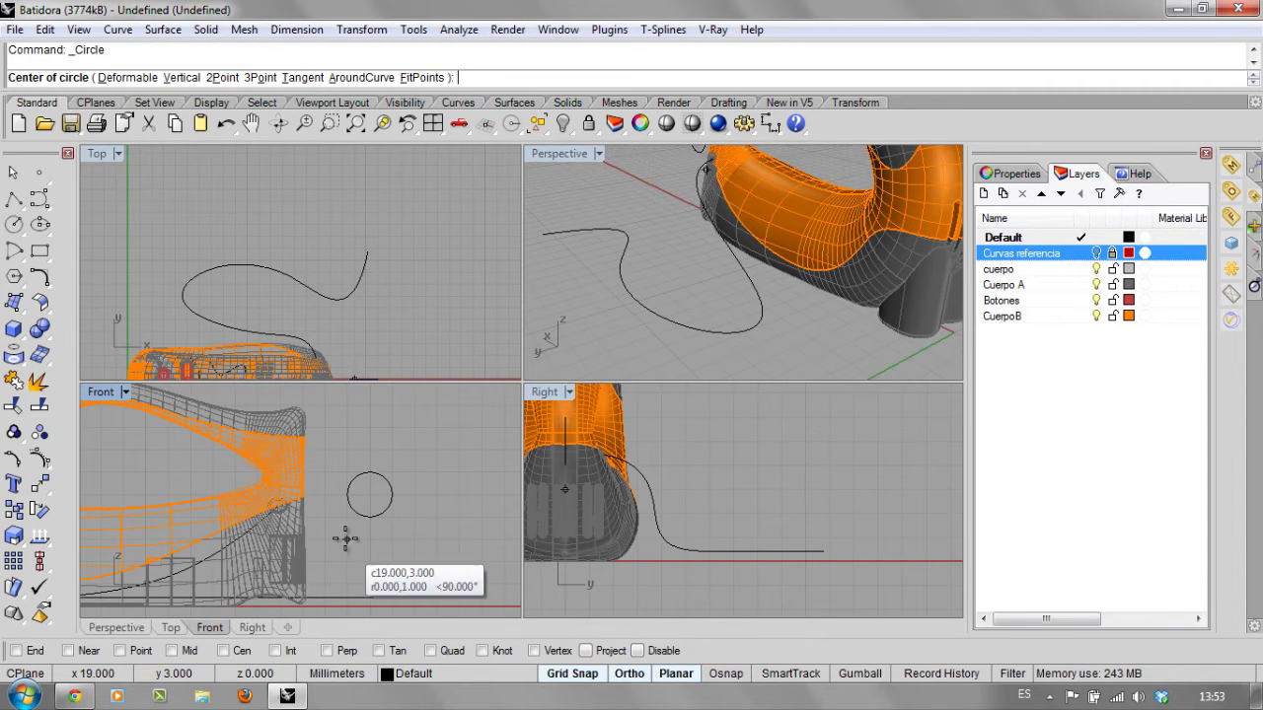
{"action": "left_click", "coordinate": [391, 493]}
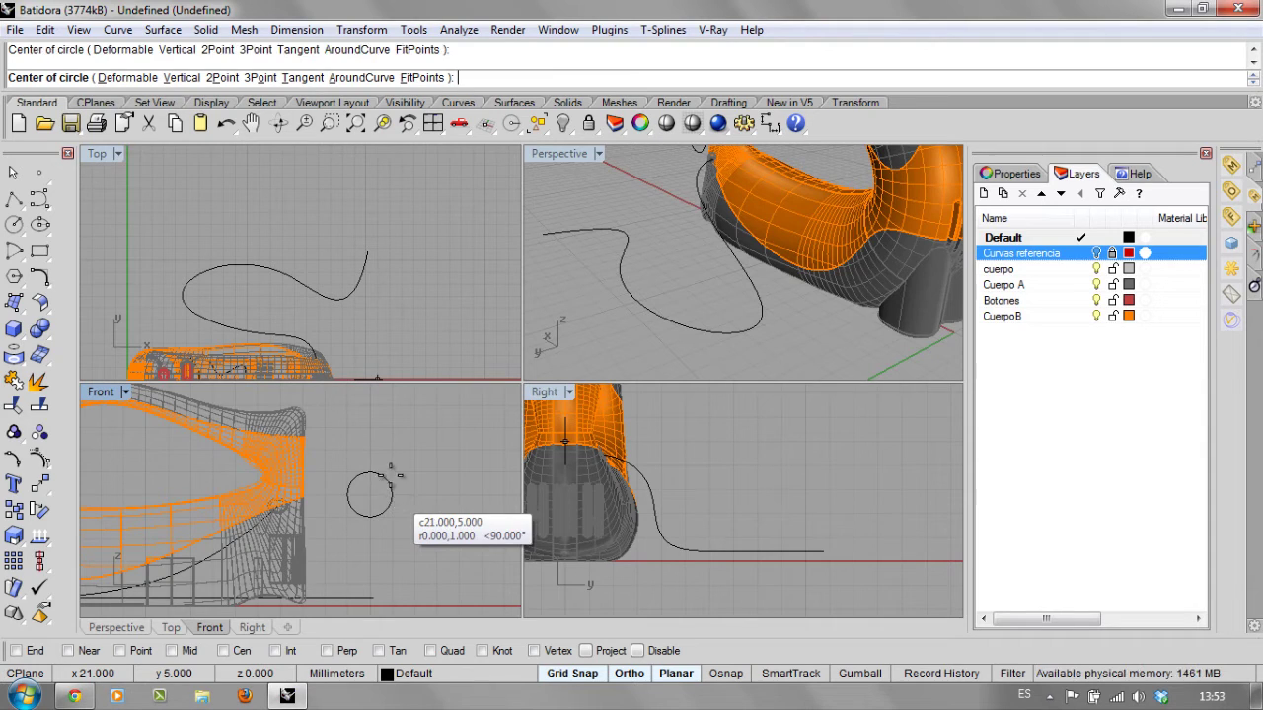
{"action": "left_click", "coordinate": [390, 474]}
{"action": "scroll", "coordinate": [410, 493], "scroll_direction": "up", "scroll_amount": 5}
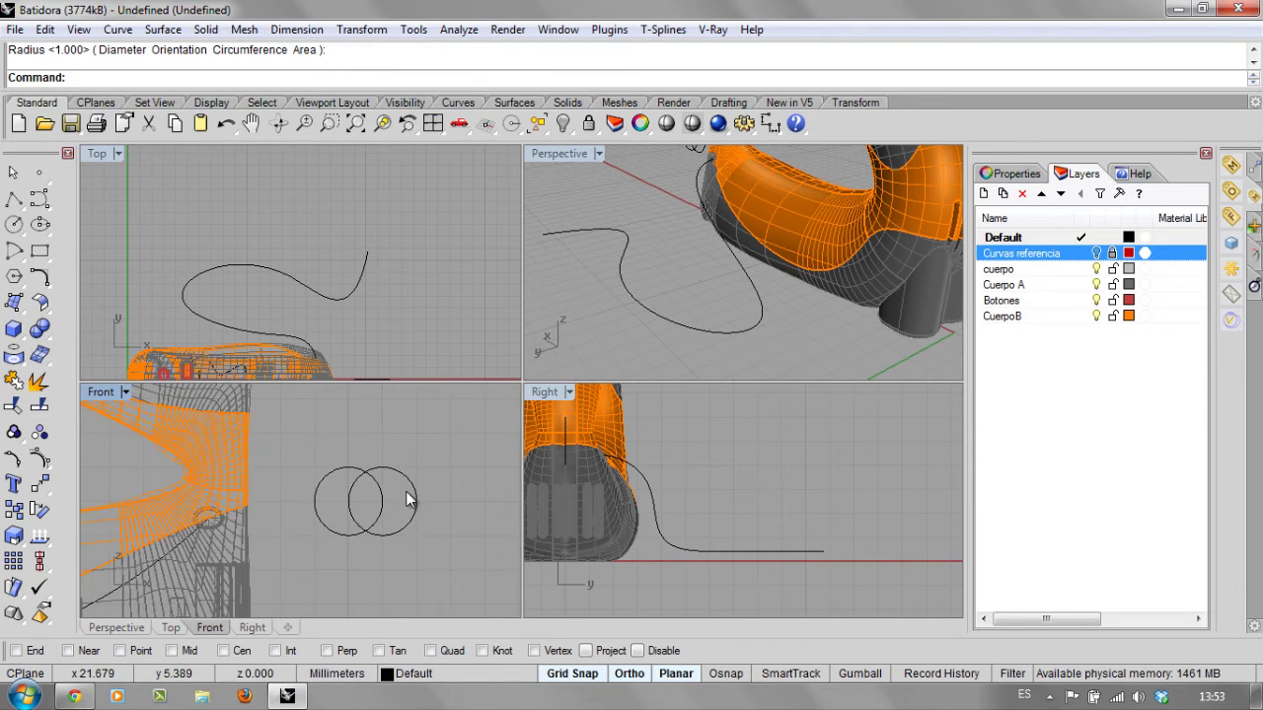
Move the second circle 0.5 mm horizontally away from the first one in the Front view.
{"action": "left_click", "coordinate": [371, 454]}
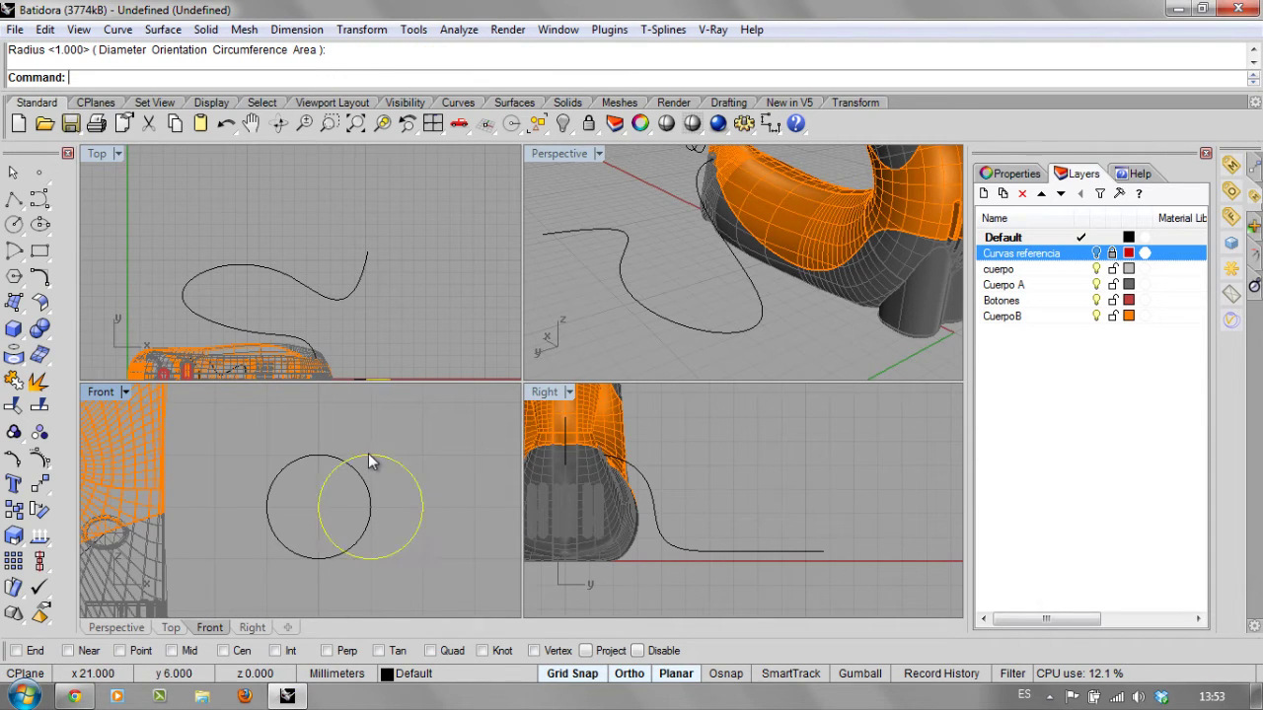
{"action": "left_click_drag", "start_coordinate": [367, 455], "coordinate": [417, 425]}
{"action": "type", "text": ".5"}
{"action": "key", "text": "Return"}
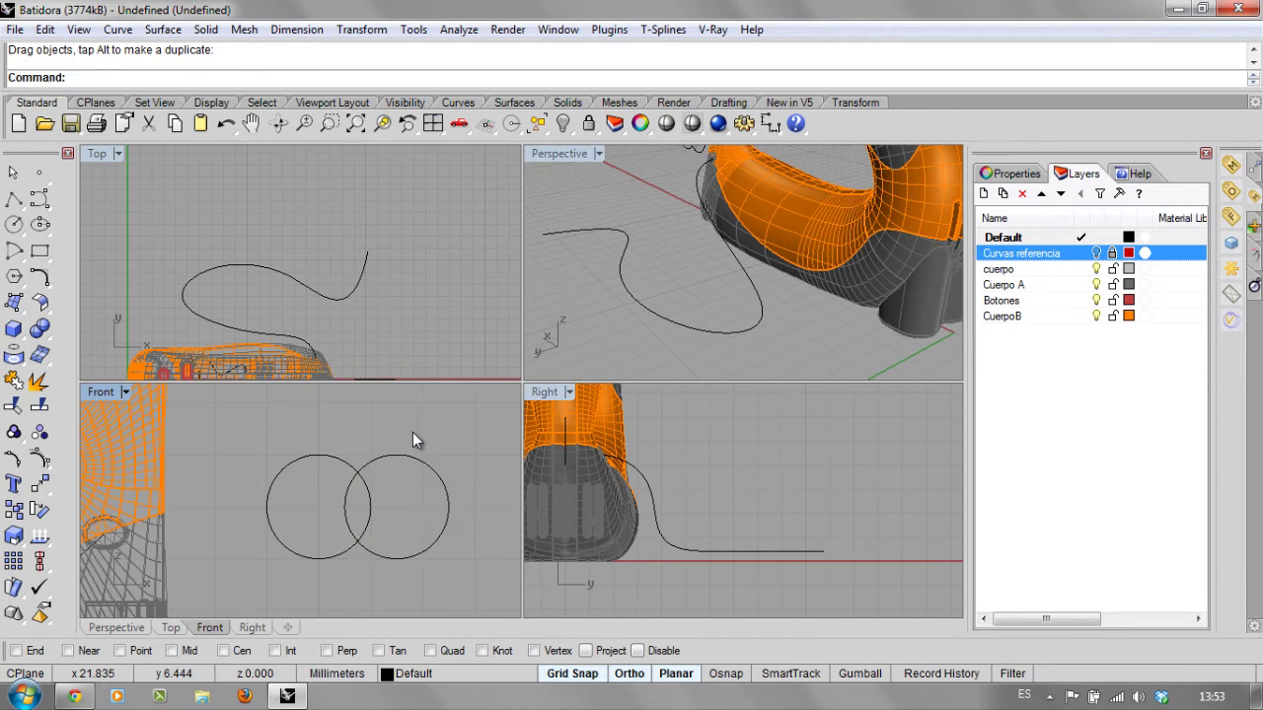
{"action": "scroll", "coordinate": [434, 476], "scroll_direction": "down", "scroll_amount": 4}
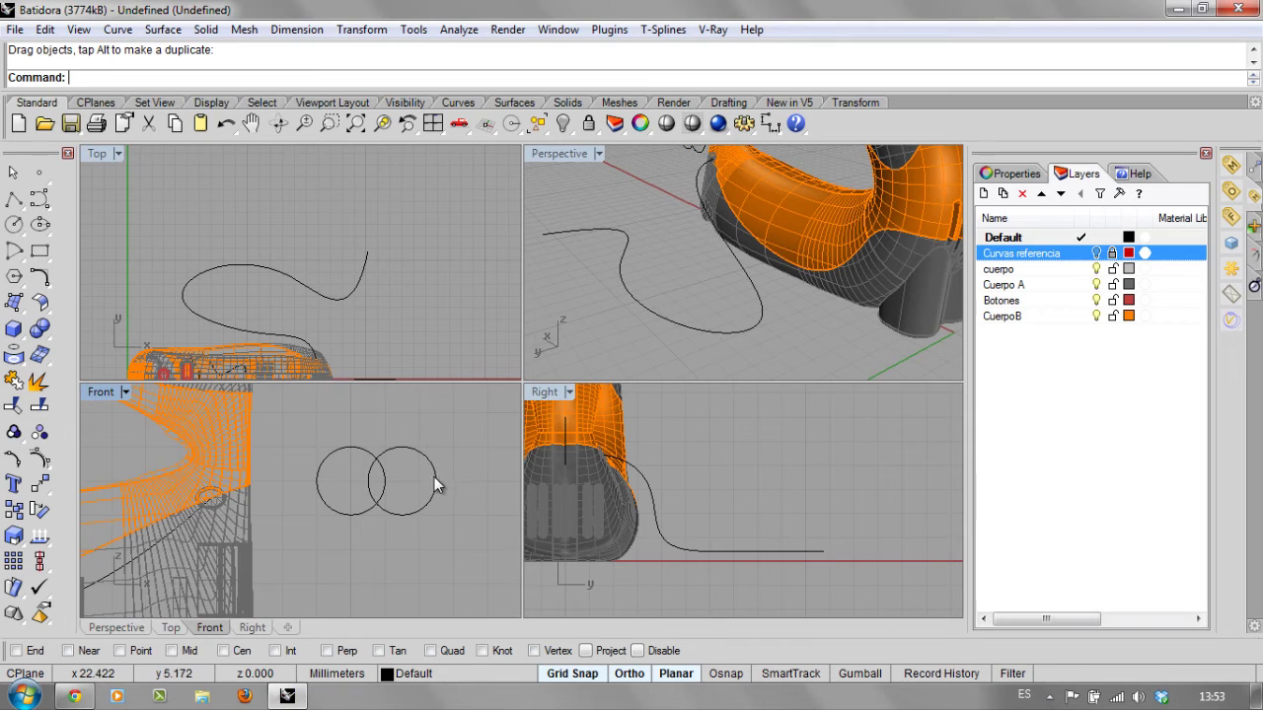
Trim the overlapping inner arcs of the two circles against each other, leaving only a figure-eight outline.
{"action": "left_click", "coordinate": [15, 404]}
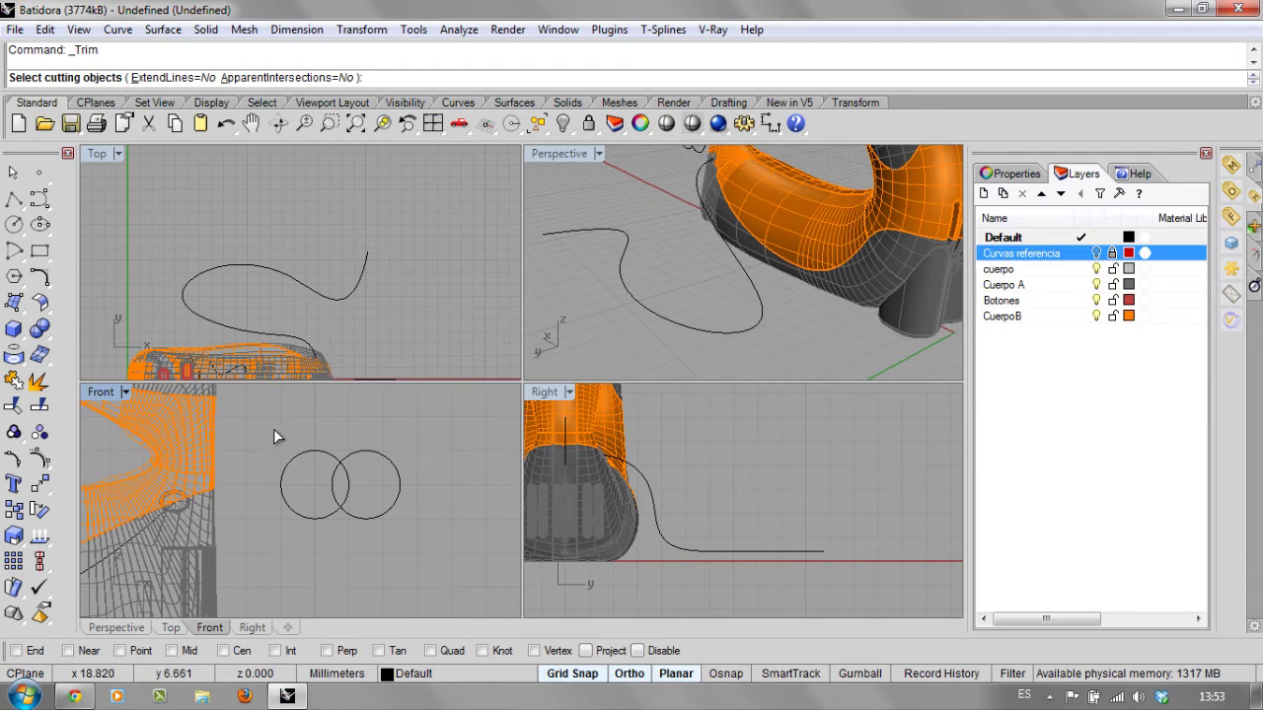
{"action": "left_click_drag", "start_coordinate": [275, 431], "coordinate": [437, 560]}
{"action": "key", "text": "Return"}
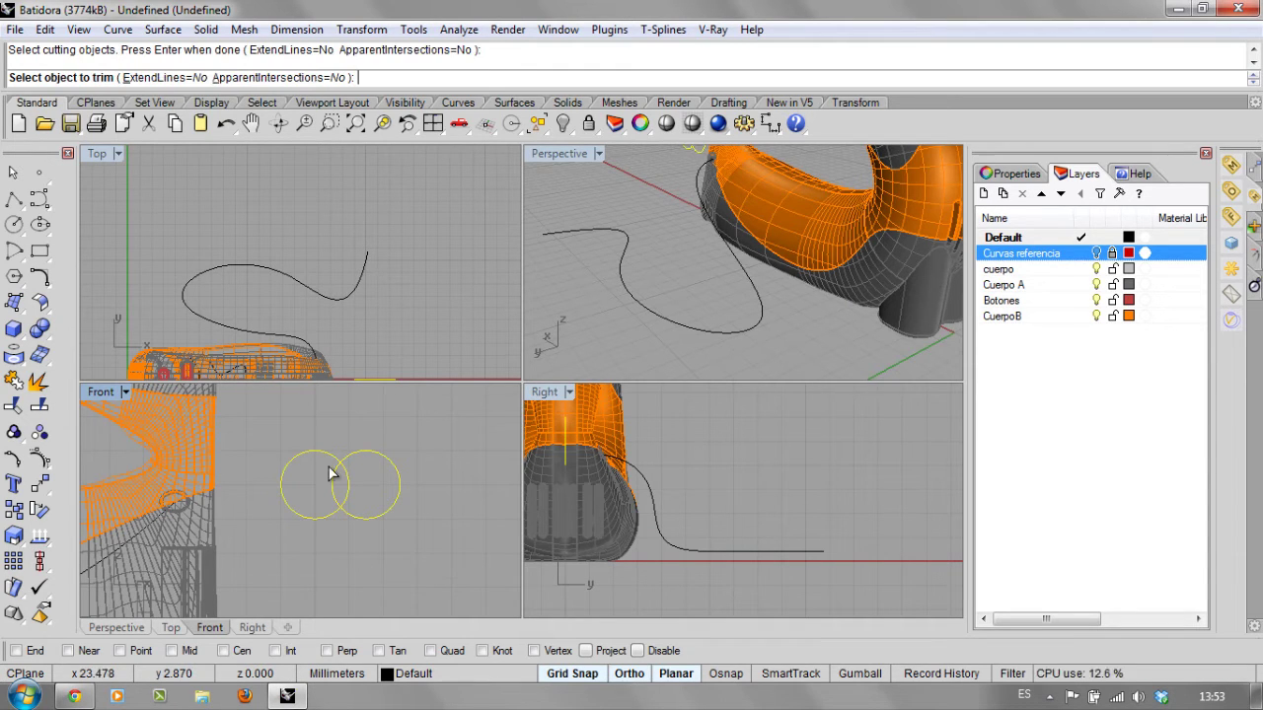
{"action": "left_click", "coordinate": [345, 484]}
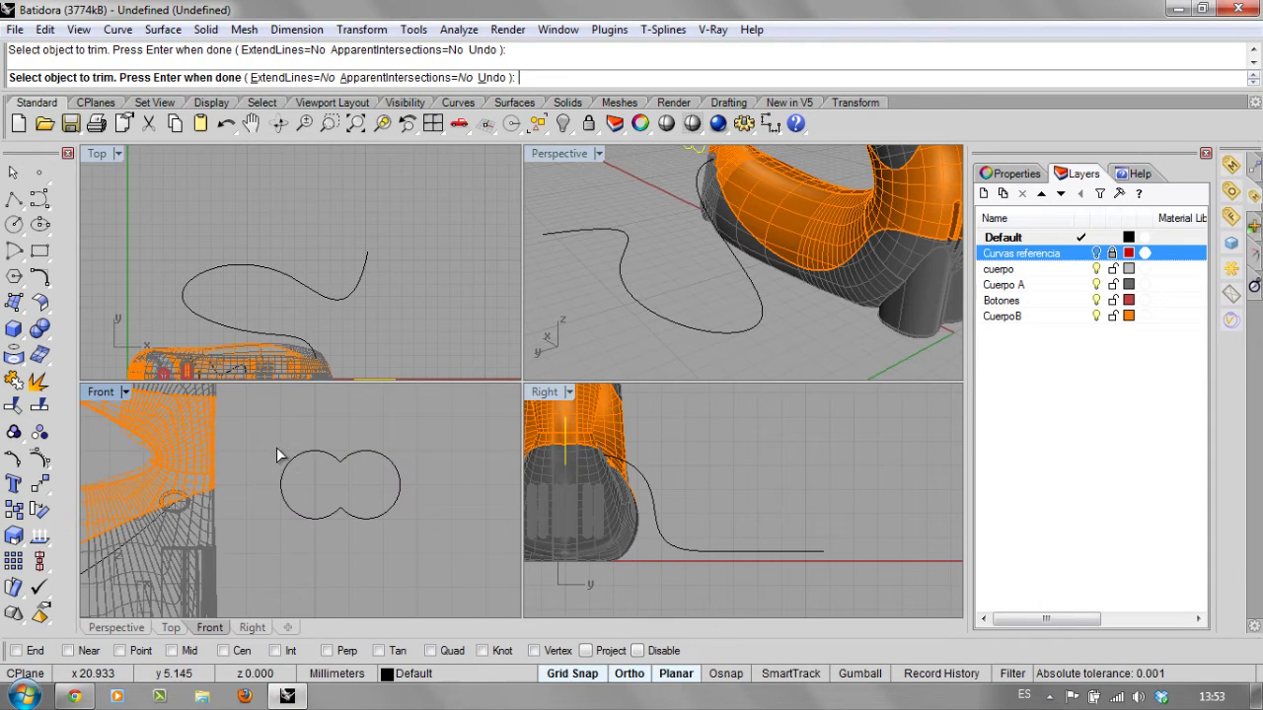
{"action": "key", "text": "Return"}
Fillet both inward corners where the two arcs meet with a radius of 0.1 mm, joining them into one profile.
{"action": "scroll", "coordinate": [311, 459], "scroll_direction": "up", "scroll_amount": 2}
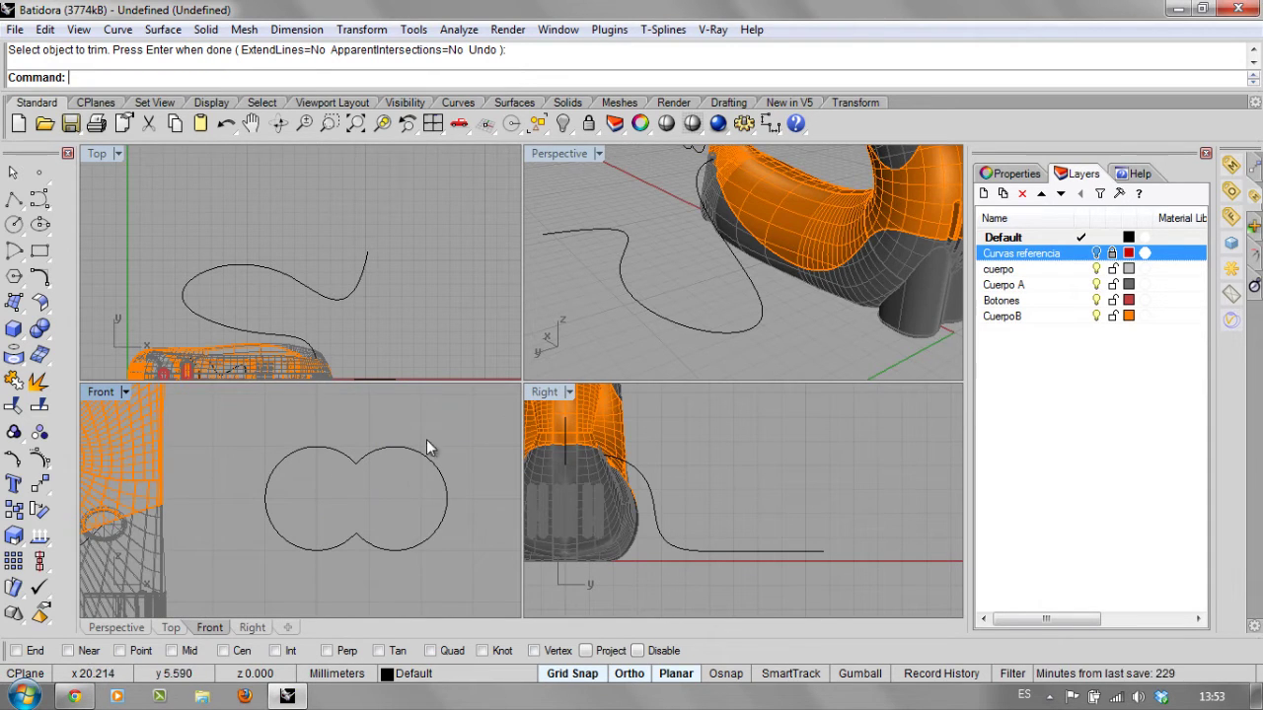
{"action": "left_click", "coordinate": [117, 30]}
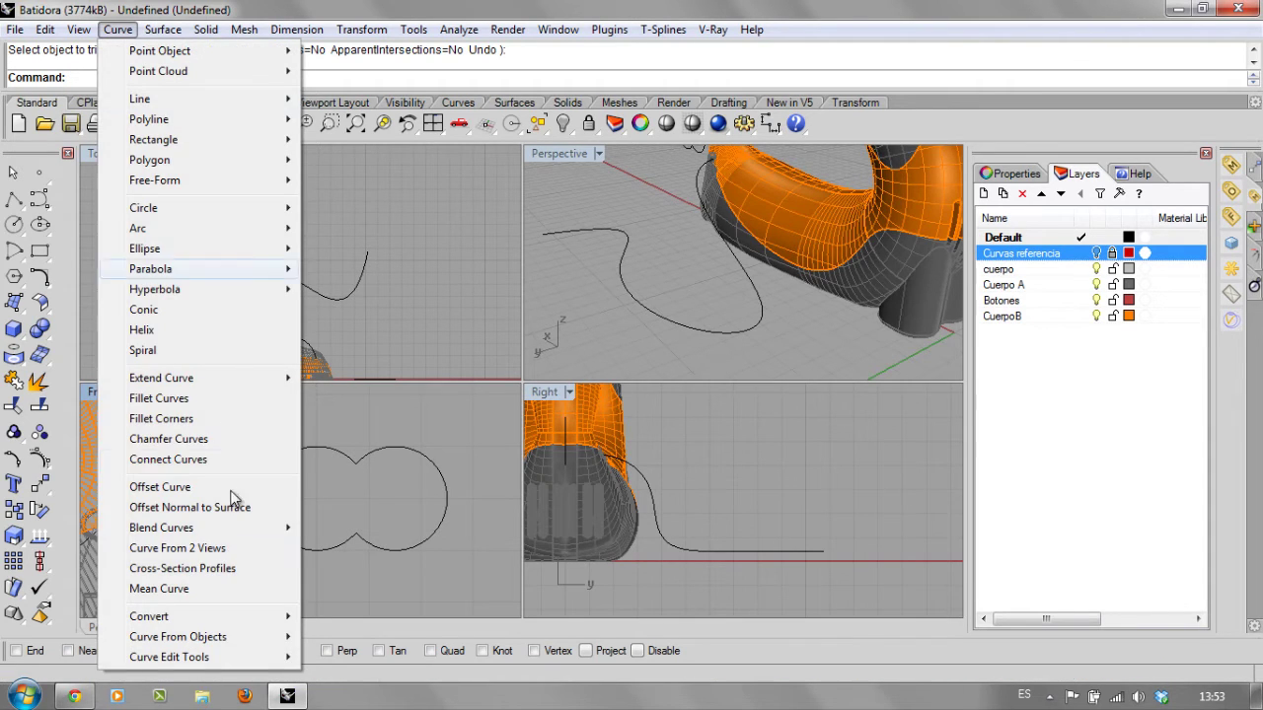
{"action": "left_click", "coordinate": [225, 399]}
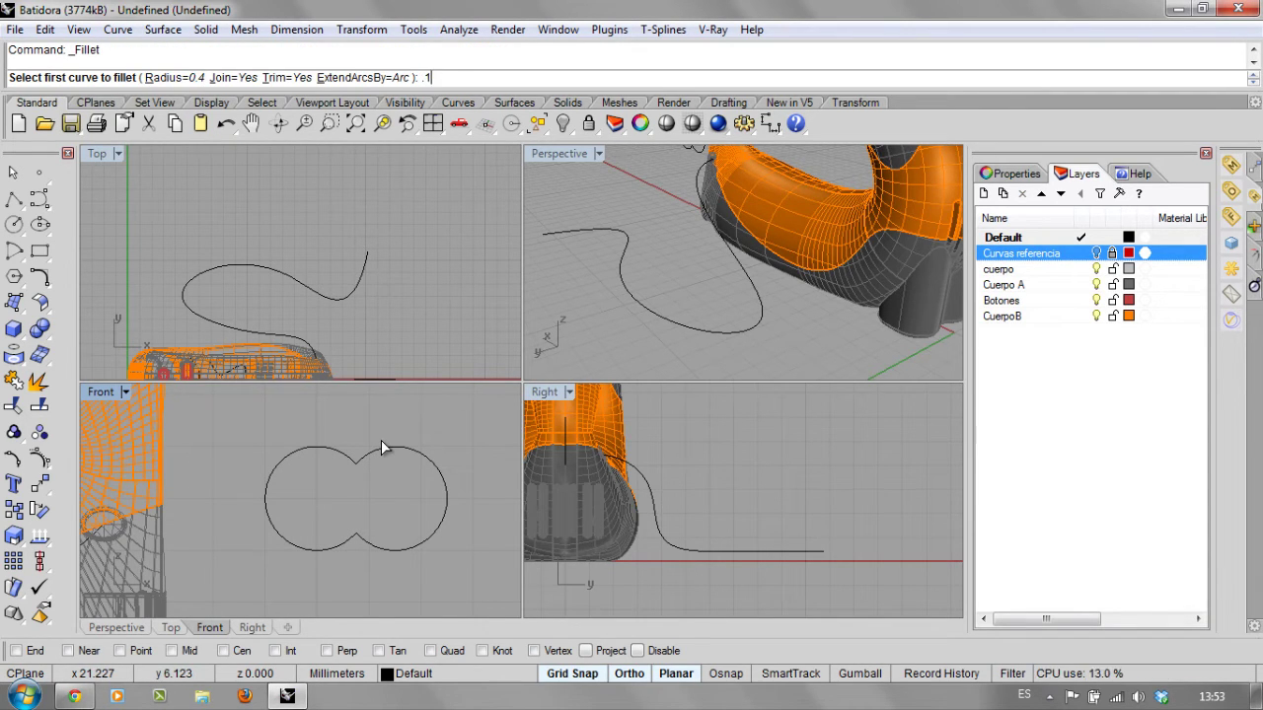
{"action": "type", "text": ".1"}
{"action": "key", "text": "Return"}
{"action": "left_click", "coordinate": [343, 460]}
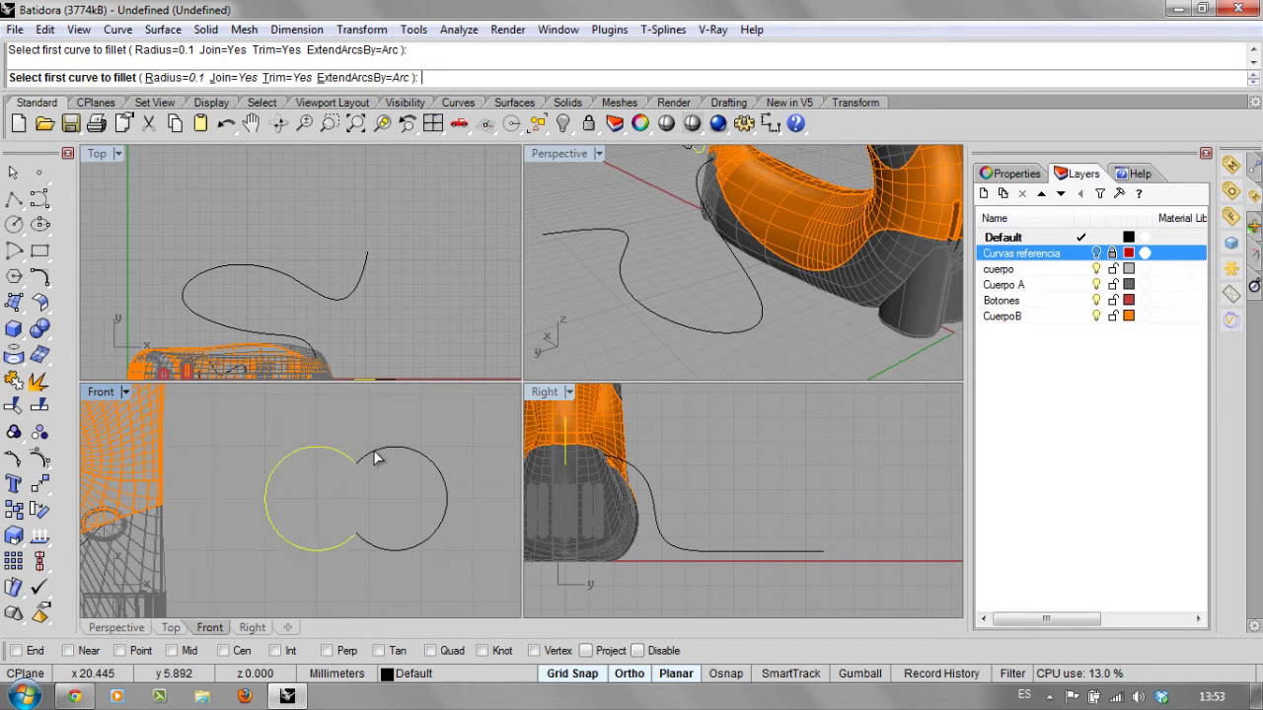
{"action": "left_click", "coordinate": [375, 456]}
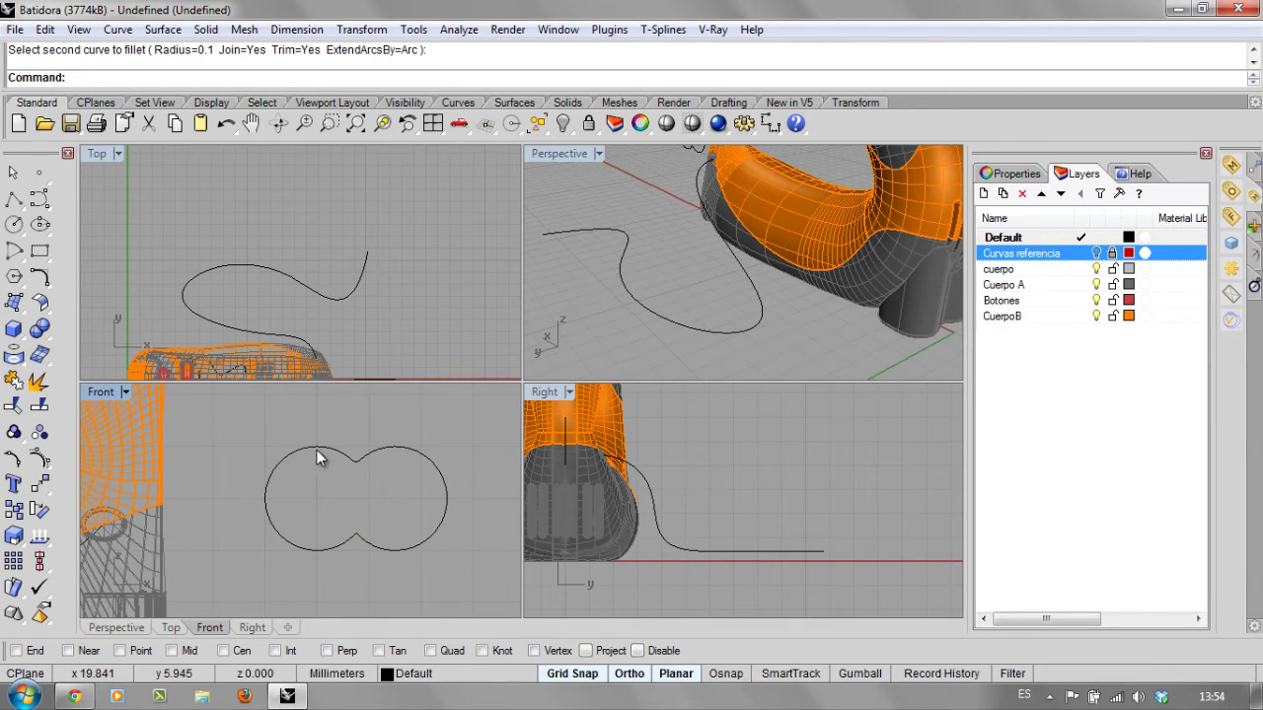
{"action": "key", "text": "Return"}
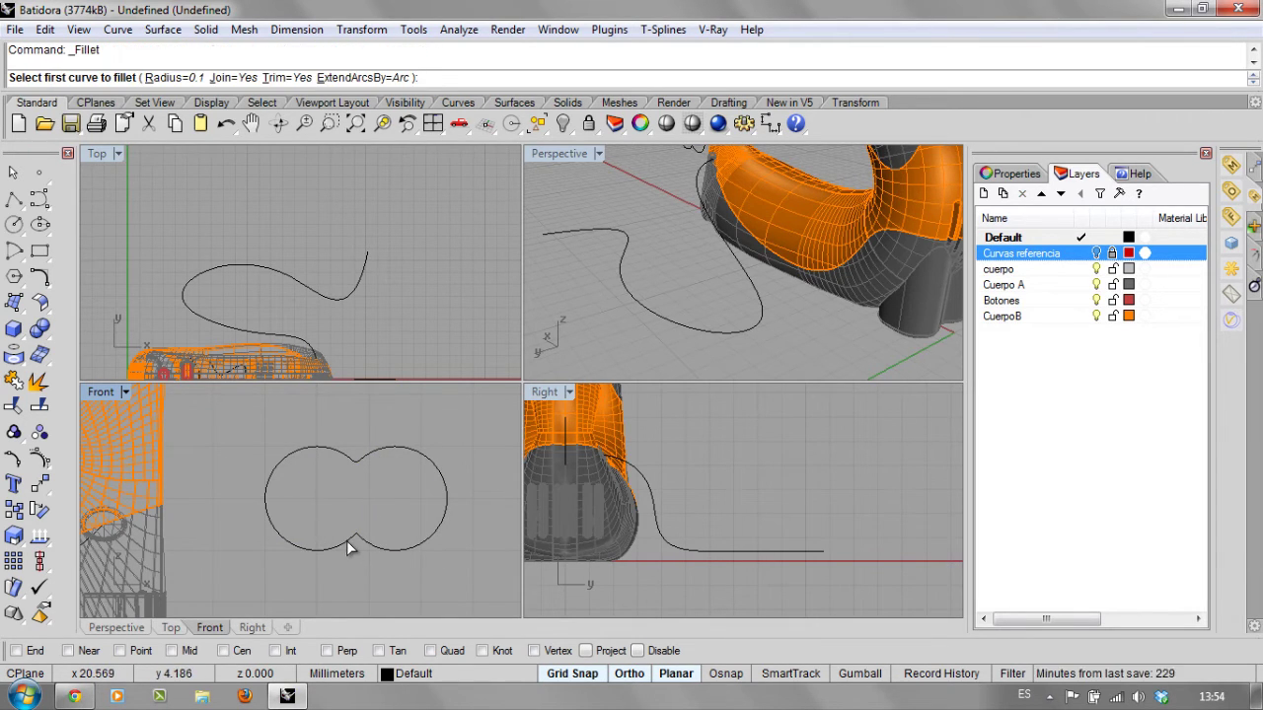
{"action": "left_click", "coordinate": [346, 541]}
{"action": "left_click", "coordinate": [367, 542]}
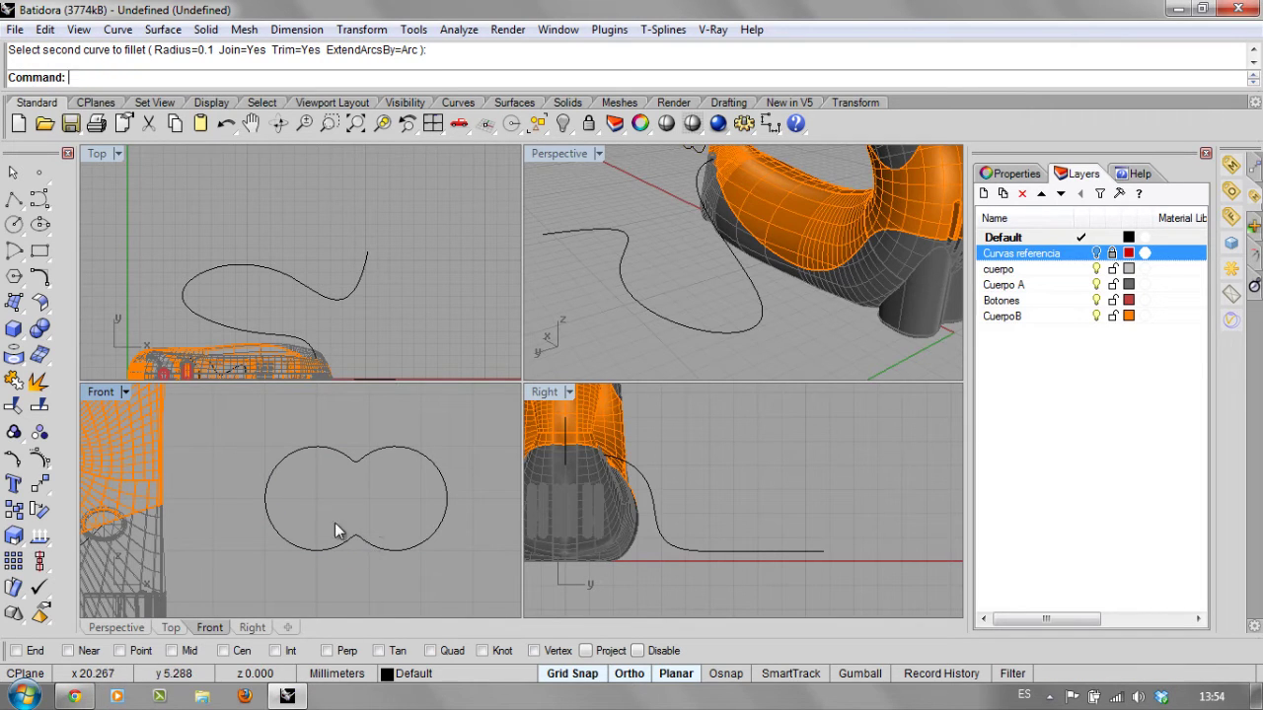
Scale the figure-eight profile down by a factor of 0.4 from a point near its middle in the Front view.
{"action": "left_click", "coordinate": [333, 449]}
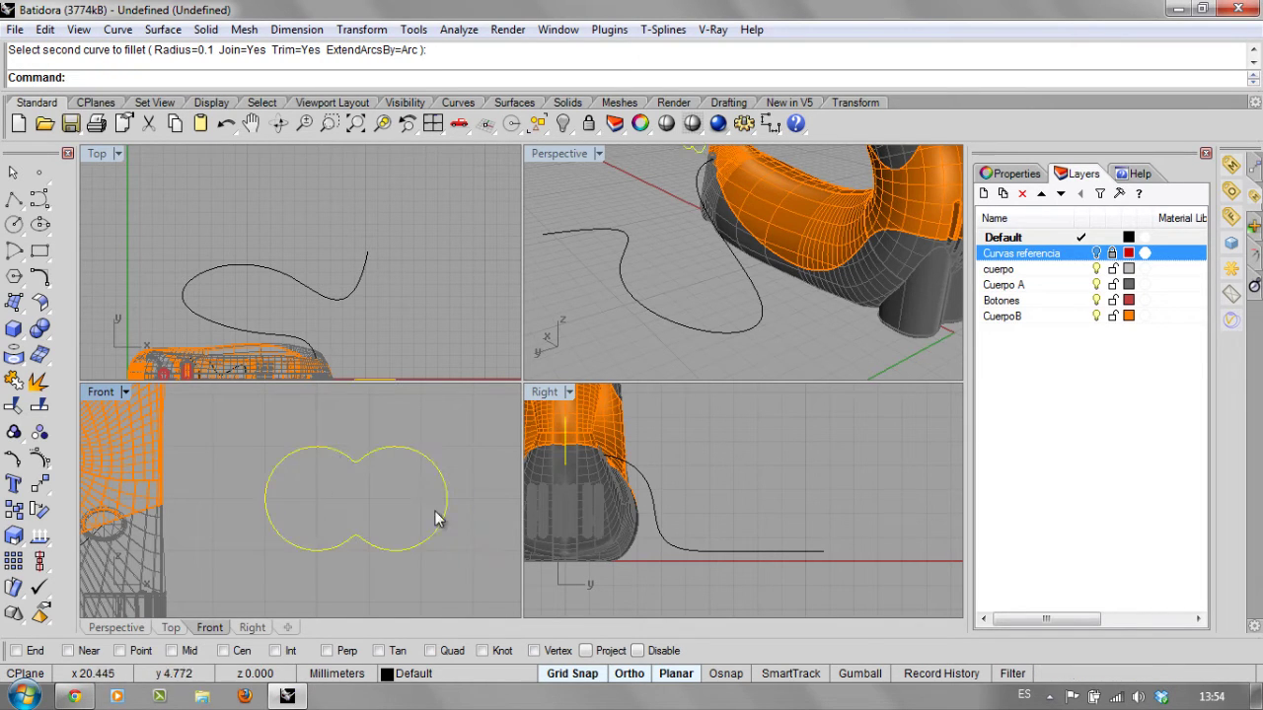
{"action": "scroll", "coordinate": [306, 484], "scroll_direction": "down", "scroll_amount": 6}
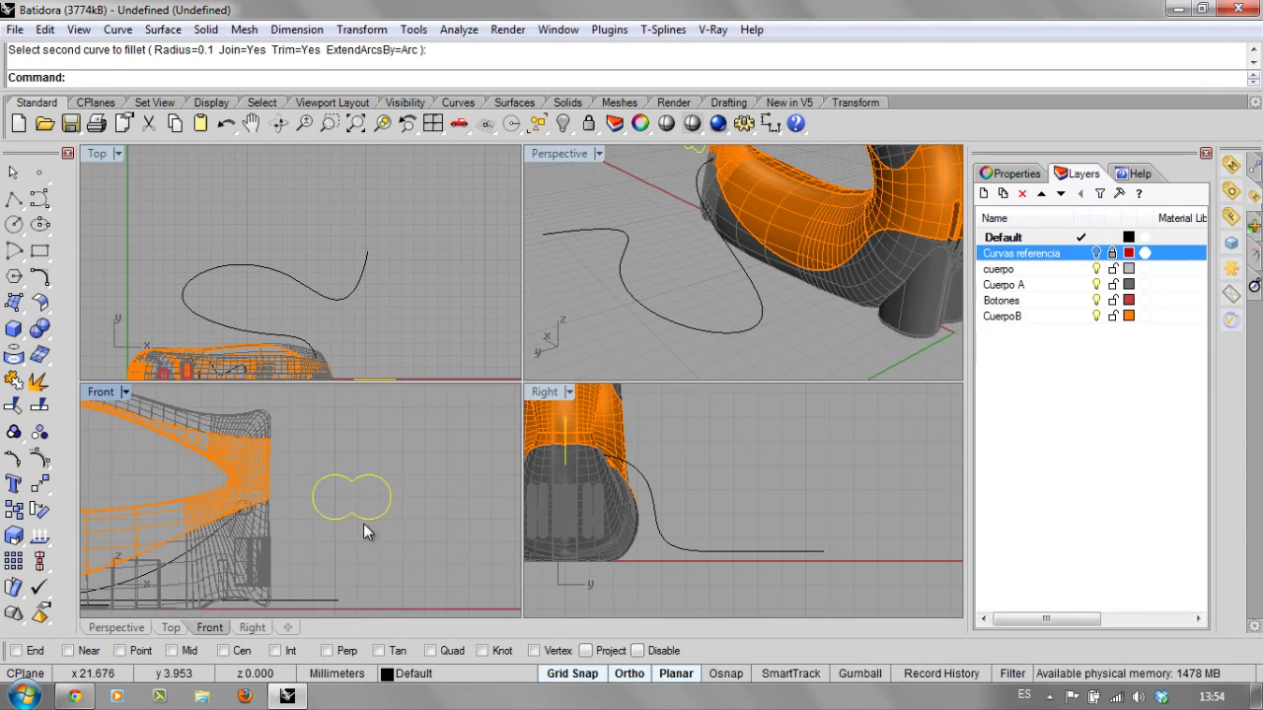
{"action": "left_click", "coordinate": [14, 538]}
{"action": "left_click", "coordinate": [392, 472]}
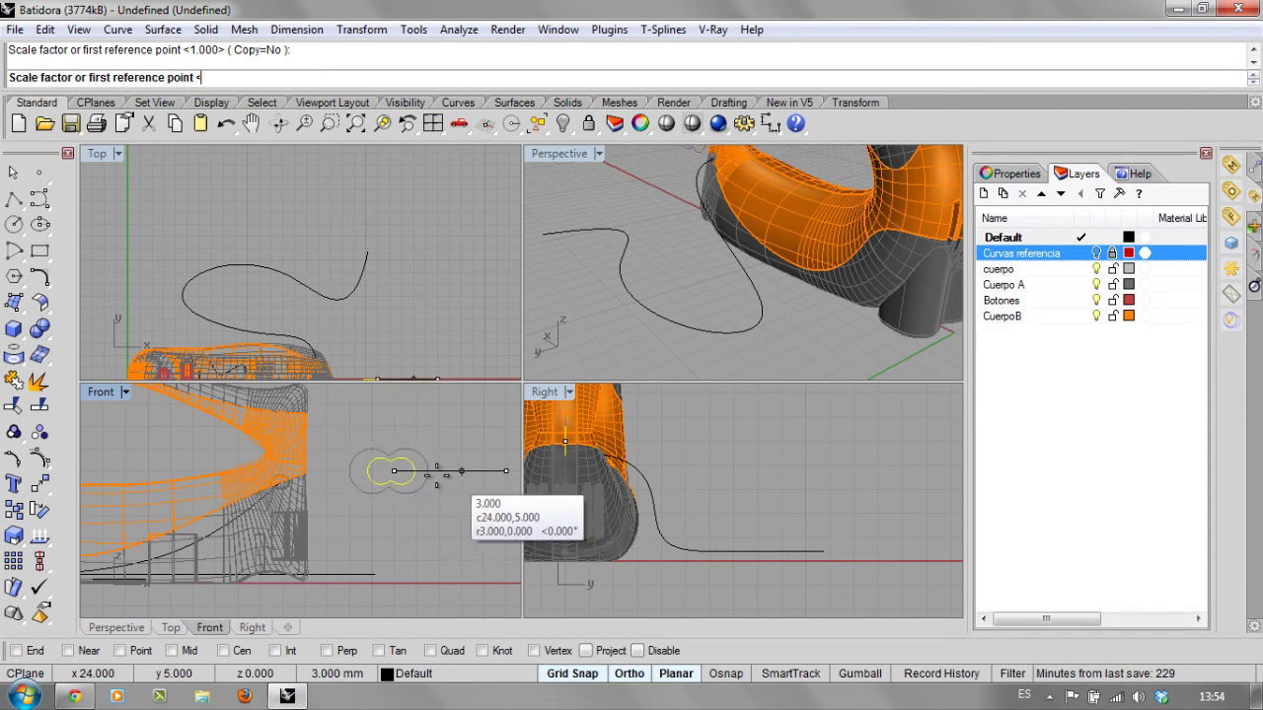
{"action": "left_click", "coordinate": [435, 472]}
{"action": "left_click", "coordinate": [369, 467]}
{"action": "scroll", "coordinate": [369, 472], "scroll_direction": "up", "scroll_amount": 5}
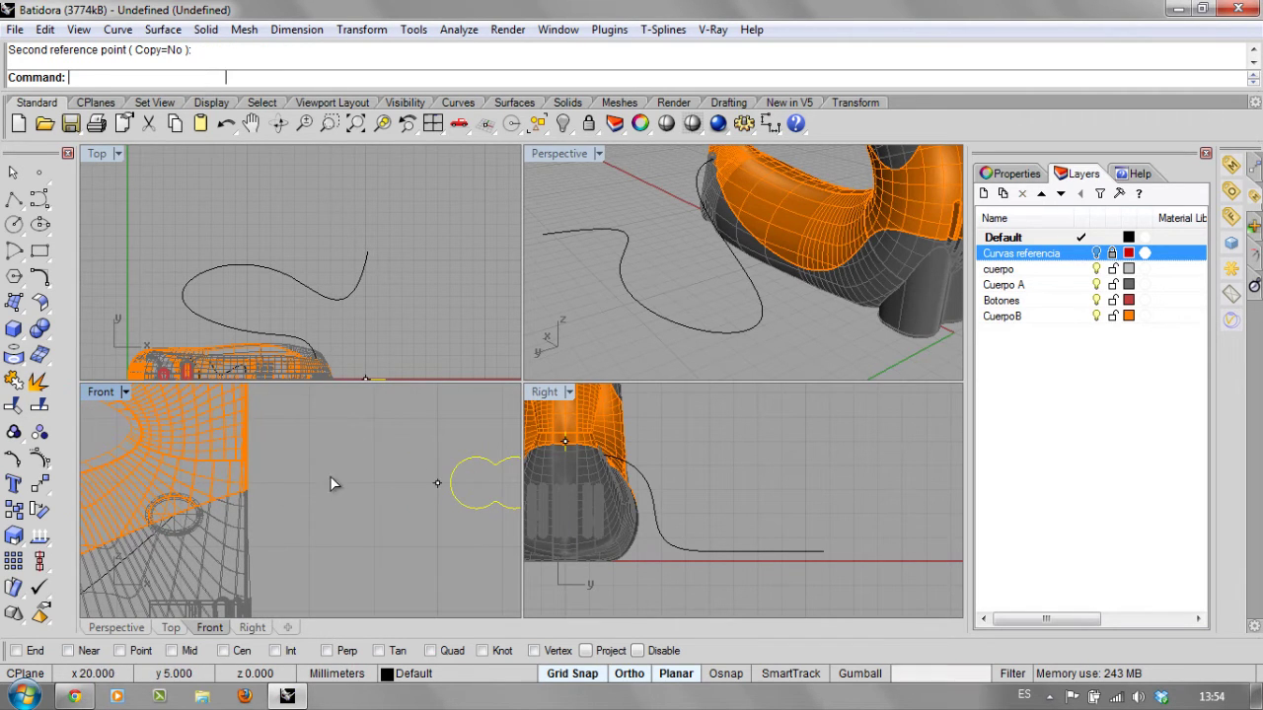
Move the cable profile horizontally in the Front view until it lies just above the round opening on the body.
{"action": "left_click_drag", "start_coordinate": [437, 482], "coordinate": [138, 485]}
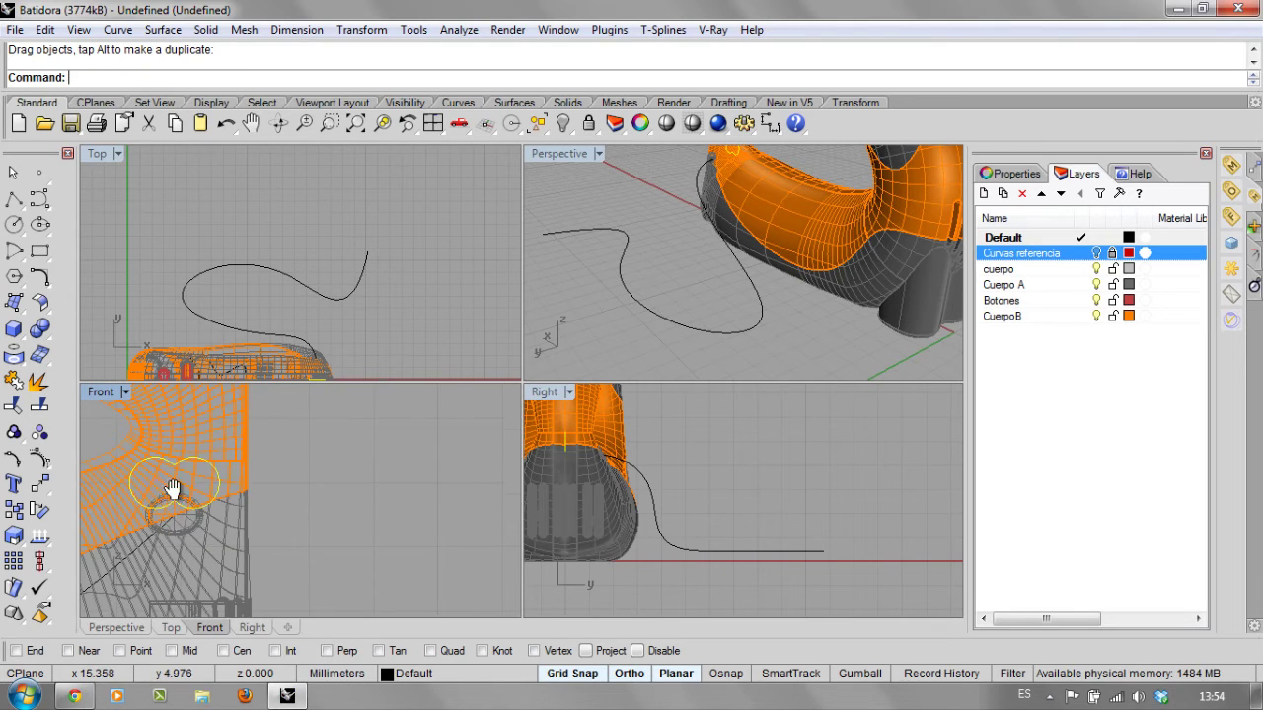
{"action": "scroll", "coordinate": [290, 527], "scroll_direction": "up", "scroll_amount": 6}
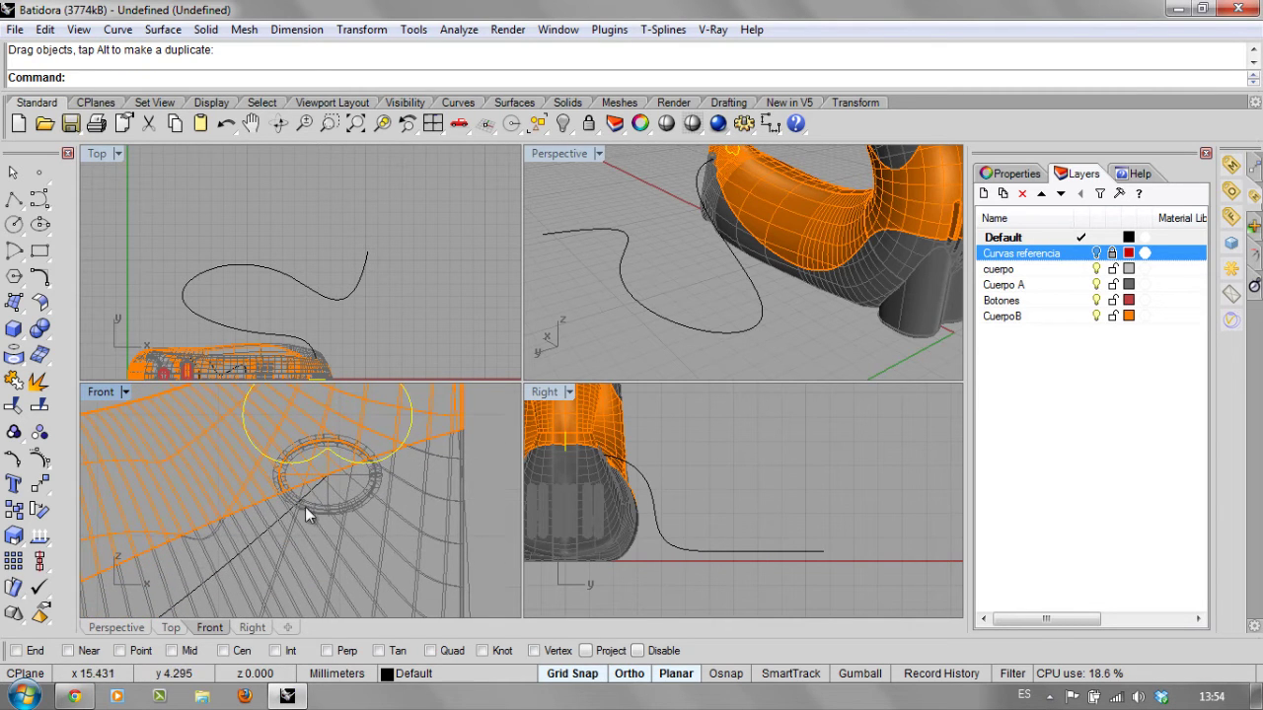
{"action": "scroll", "coordinate": [380, 447], "scroll_direction": "up", "scroll_amount": 3}
{"action": "type", "text": "scale"}
{"action": "key", "text": "Return"}
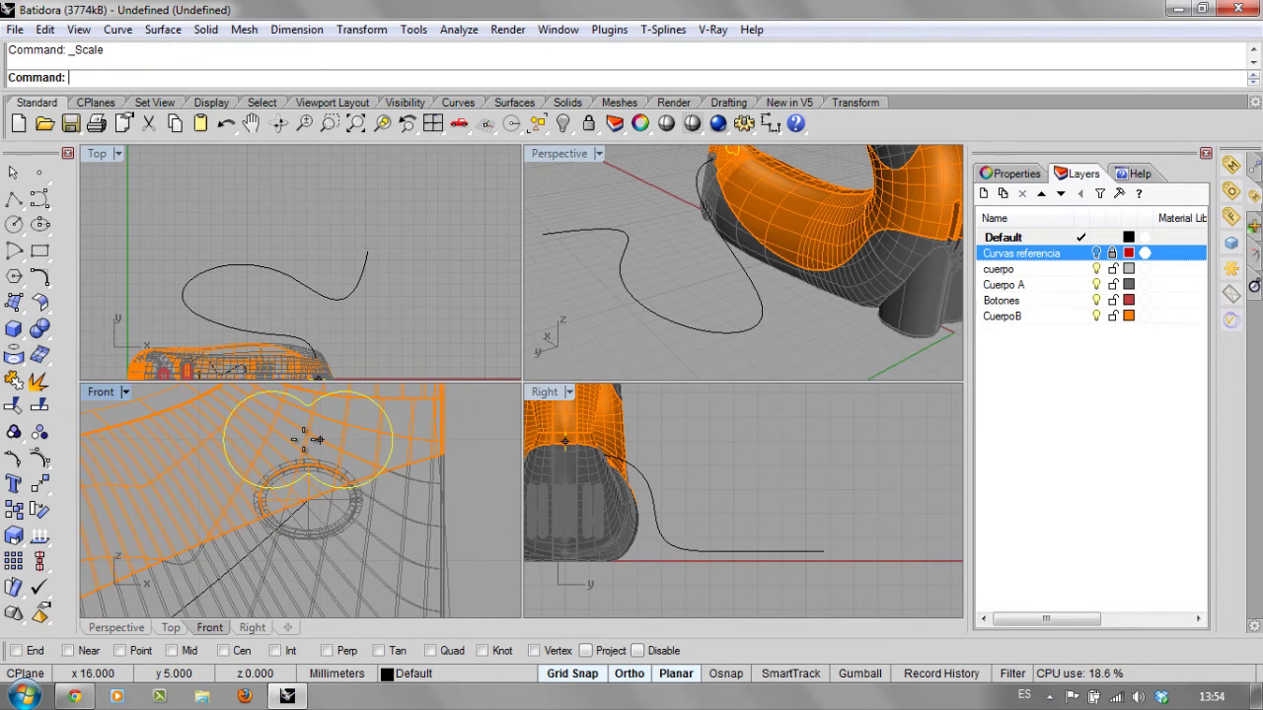
{"action": "left_click", "coordinate": [319, 439]}
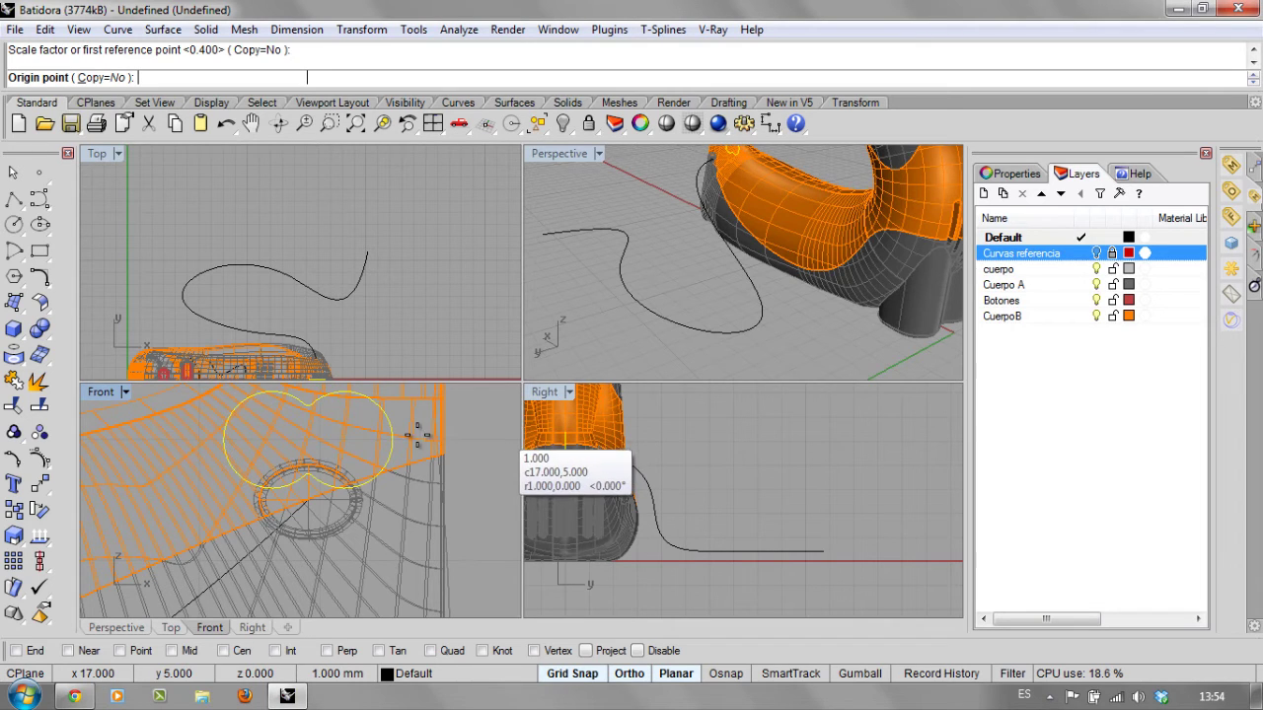
{"action": "left_click", "coordinate": [441, 439]}
{"action": "scroll", "coordinate": [322, 442], "scroll_direction": "down", "scroll_amount": 3}
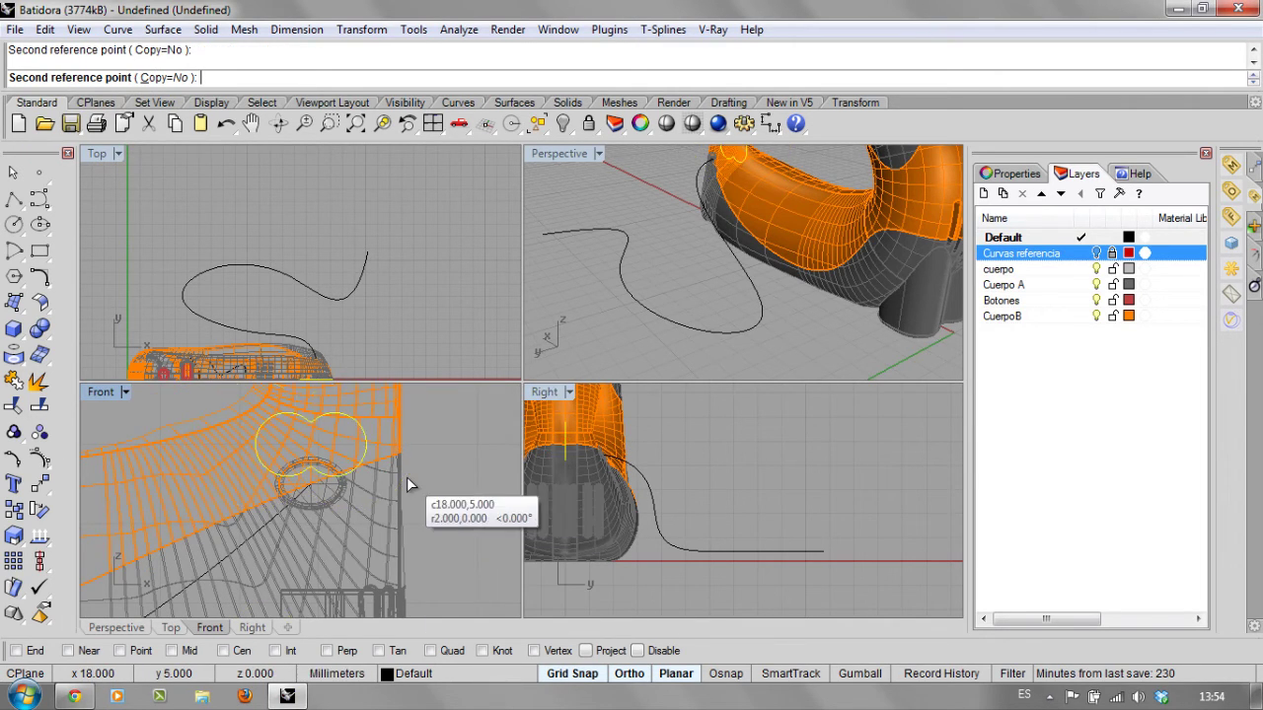
Scale the cable profile to half size from the point 16,5 in the Front view, using reference distances of 2 mm and 1 mm.
{"action": "left_click", "coordinate": [336, 466]}
{"action": "key", "text": "Return"}
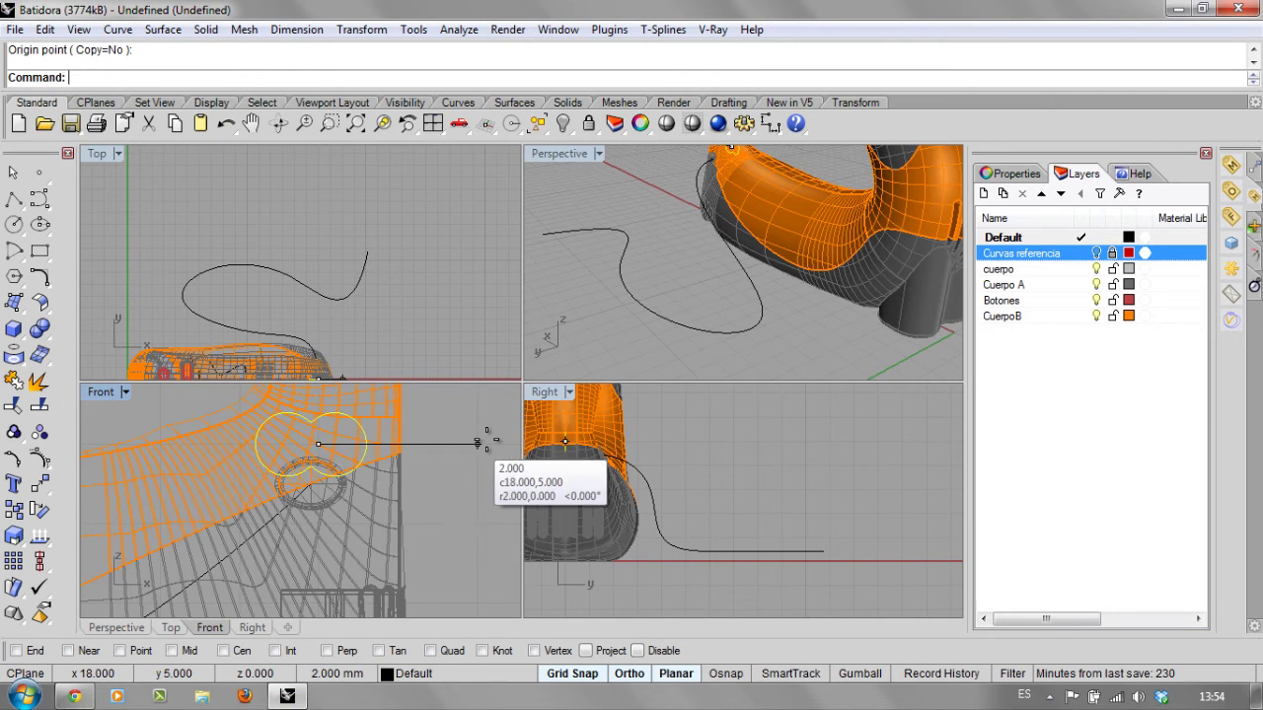
{"action": "left_click", "coordinate": [461, 440]}
{"action": "left_click", "coordinate": [400, 437]}
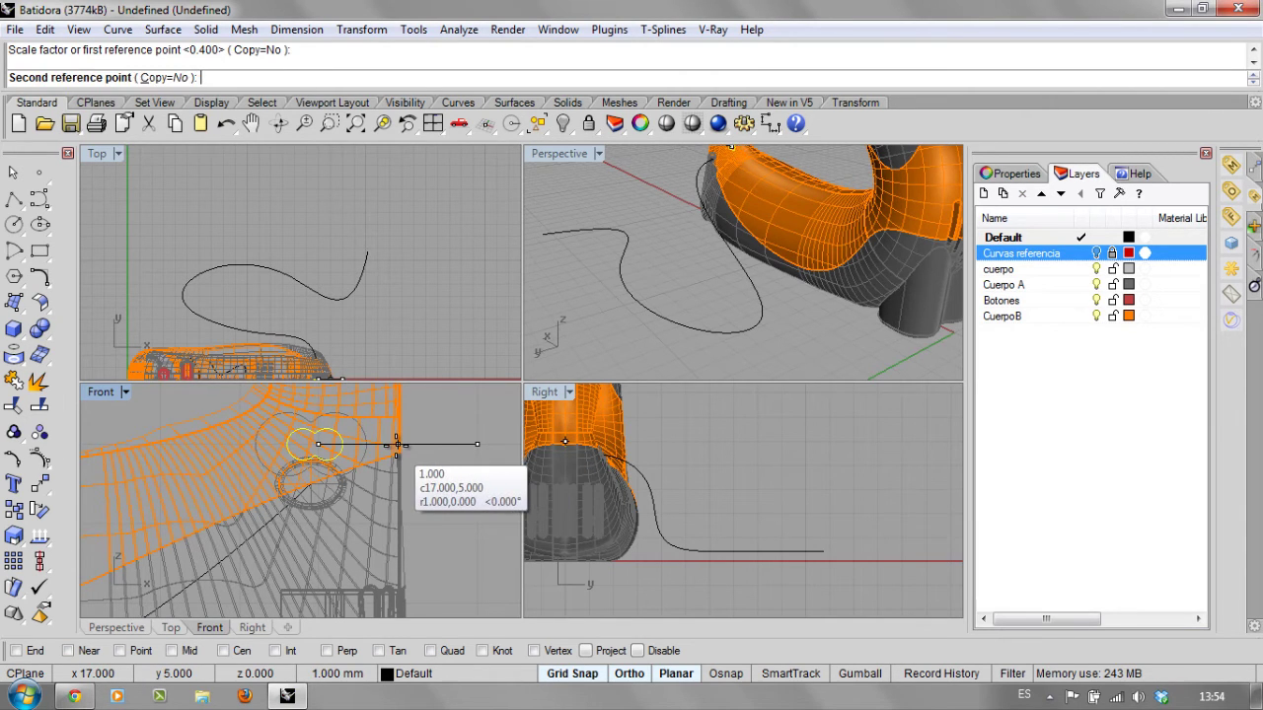
{"action": "left_click", "coordinate": [318, 440]}
{"action": "scroll", "coordinate": [319, 440], "scroll_direction": "up", "scroll_amount": 2}
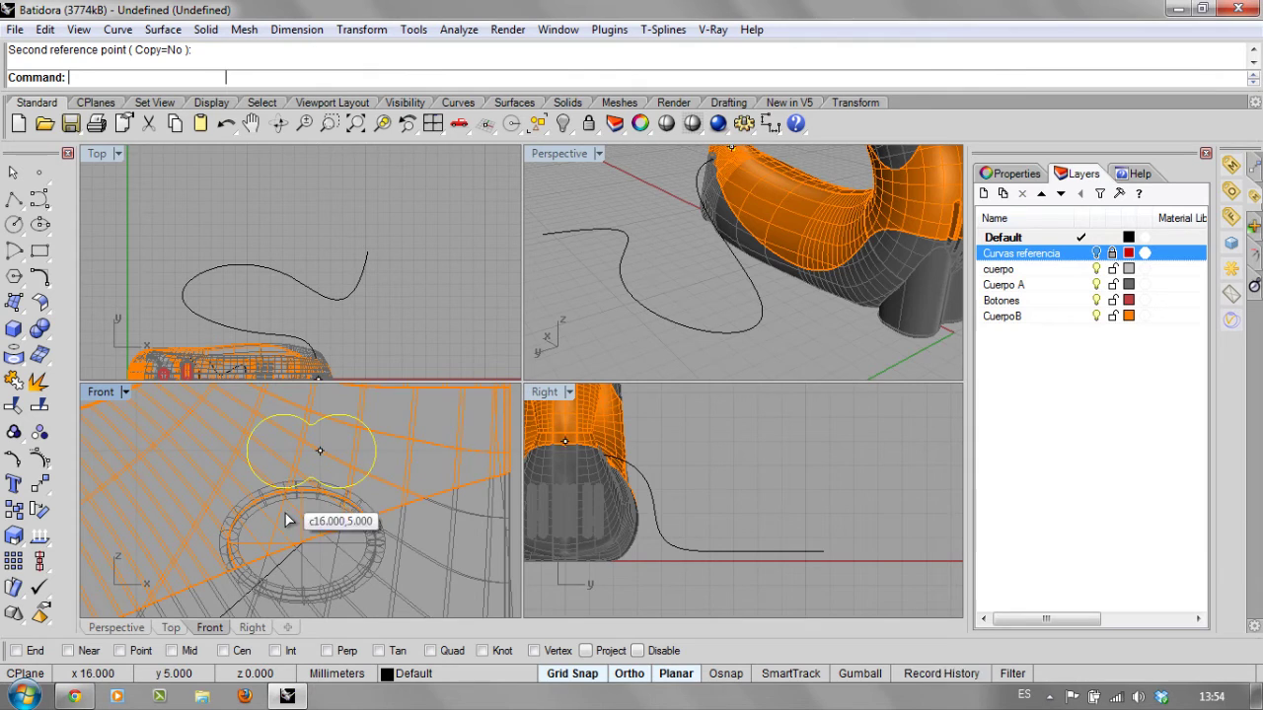
Move the figure-eight cable profile down into the round opening in the Front view, with Grid Snap and Ortho off.
{"action": "left_click_drag", "start_coordinate": [287, 543], "coordinate": [287, 546]}
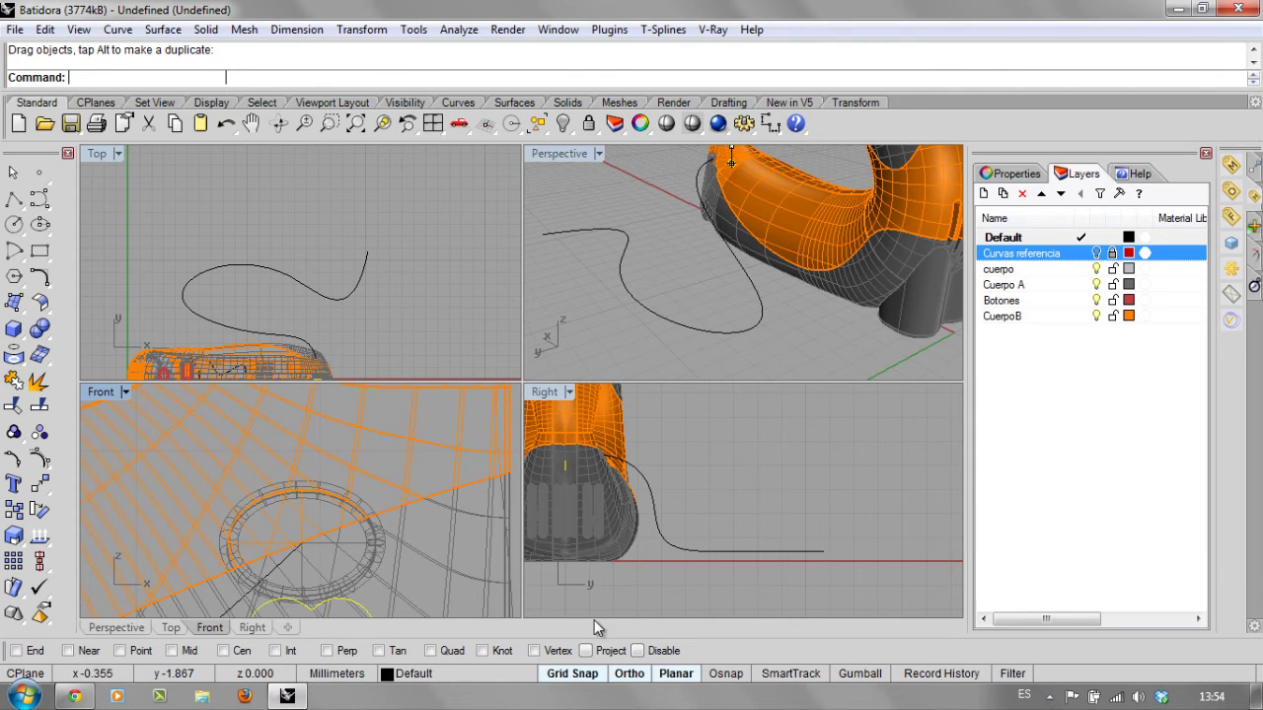
{"action": "left_click", "coordinate": [573, 670]}
{"action": "left_click_drag", "start_coordinate": [349, 600], "coordinate": [334, 508]}
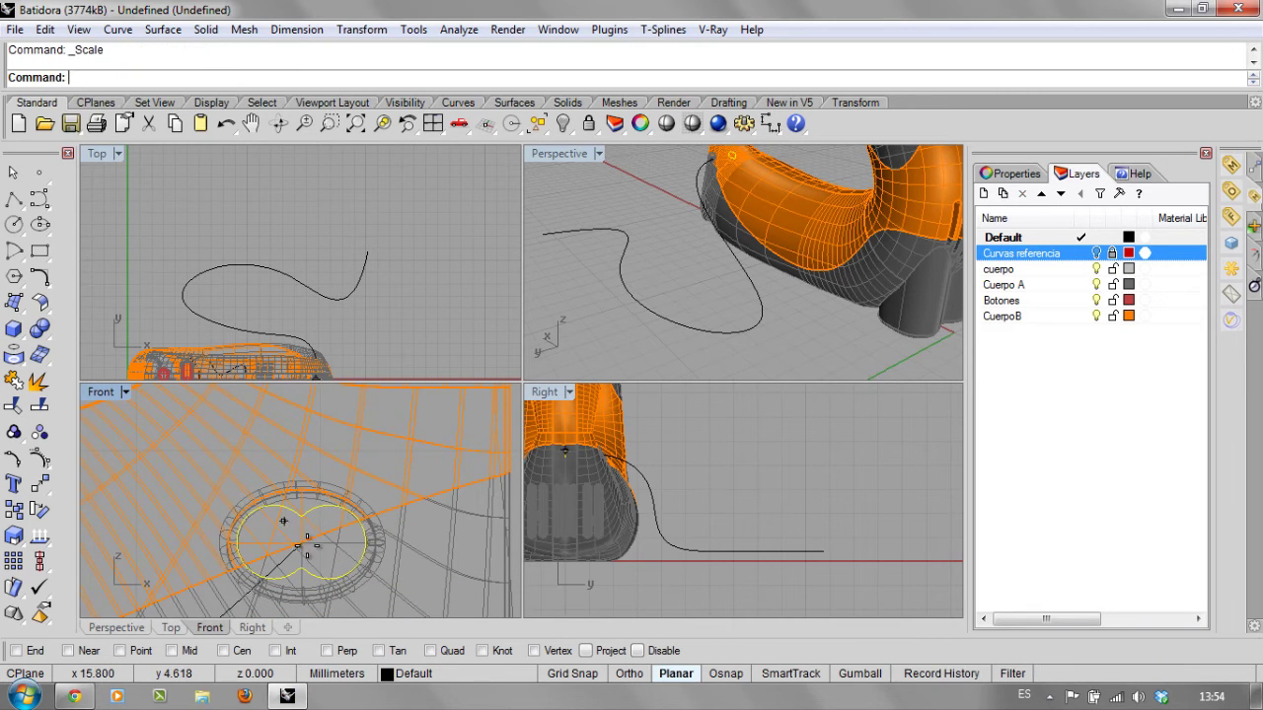
Scale the cable profile down slightly from the opening's centre in the Front view, using reference distances of about 0.93 mm and 0.83 mm.
{"action": "key", "text": "Return"}
{"action": "left_click", "coordinate": [299, 542]}
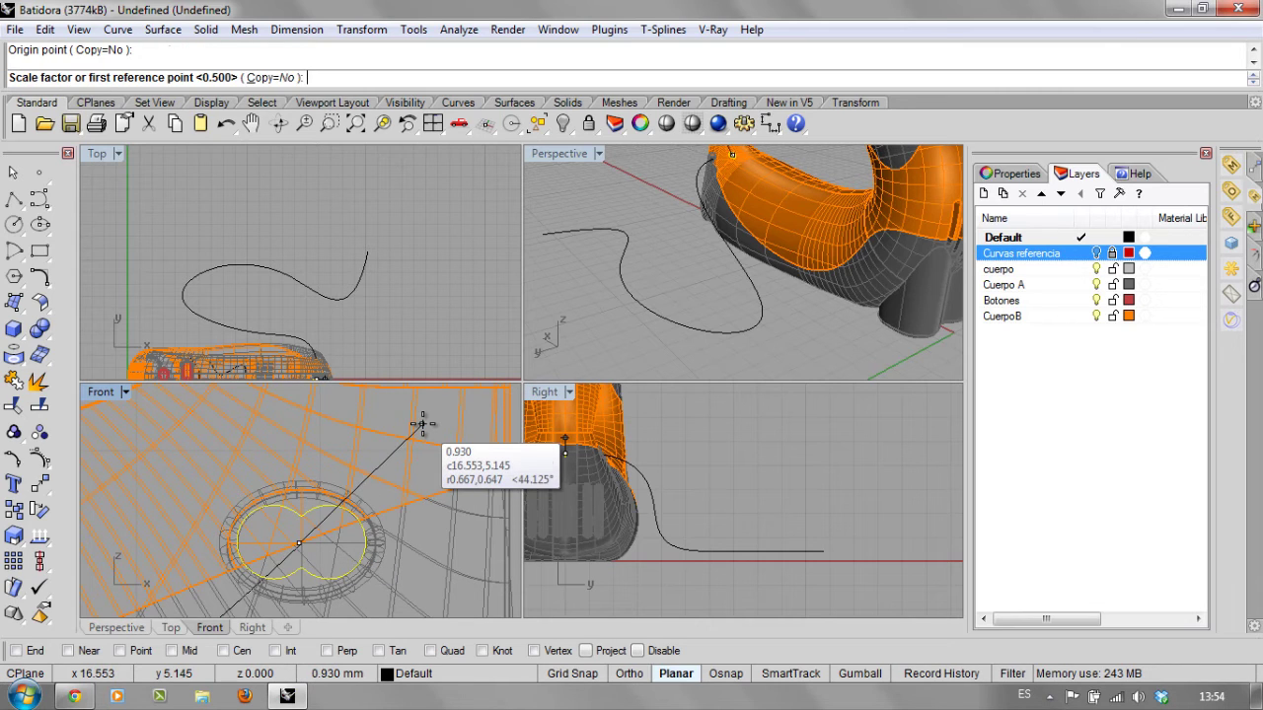
{"action": "left_click", "coordinate": [423, 425]}
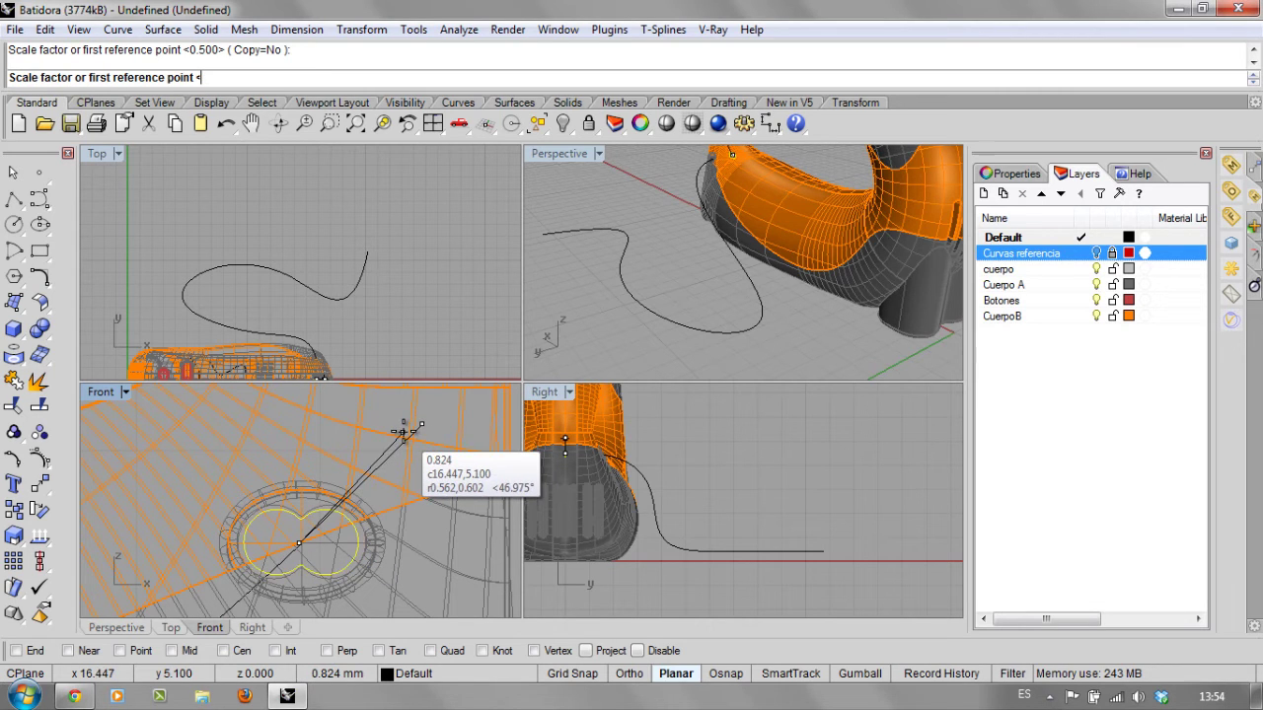
{"action": "left_click", "coordinate": [404, 432]}
{"action": "left_click", "coordinate": [408, 434]}
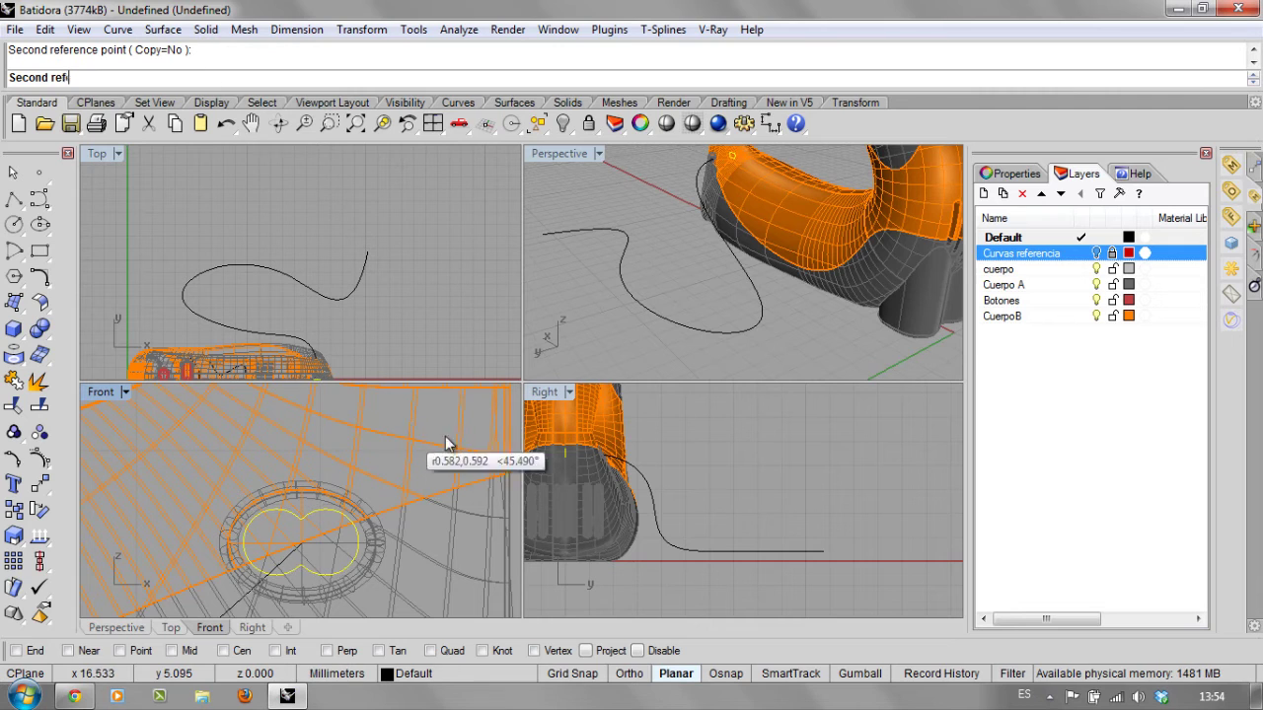
Examine how the cable profile sits relative to the round opening and the cable path in the Perspective and Right views.
{"action": "scroll", "coordinate": [596, 449], "scroll_direction": "up", "scroll_amount": 2}
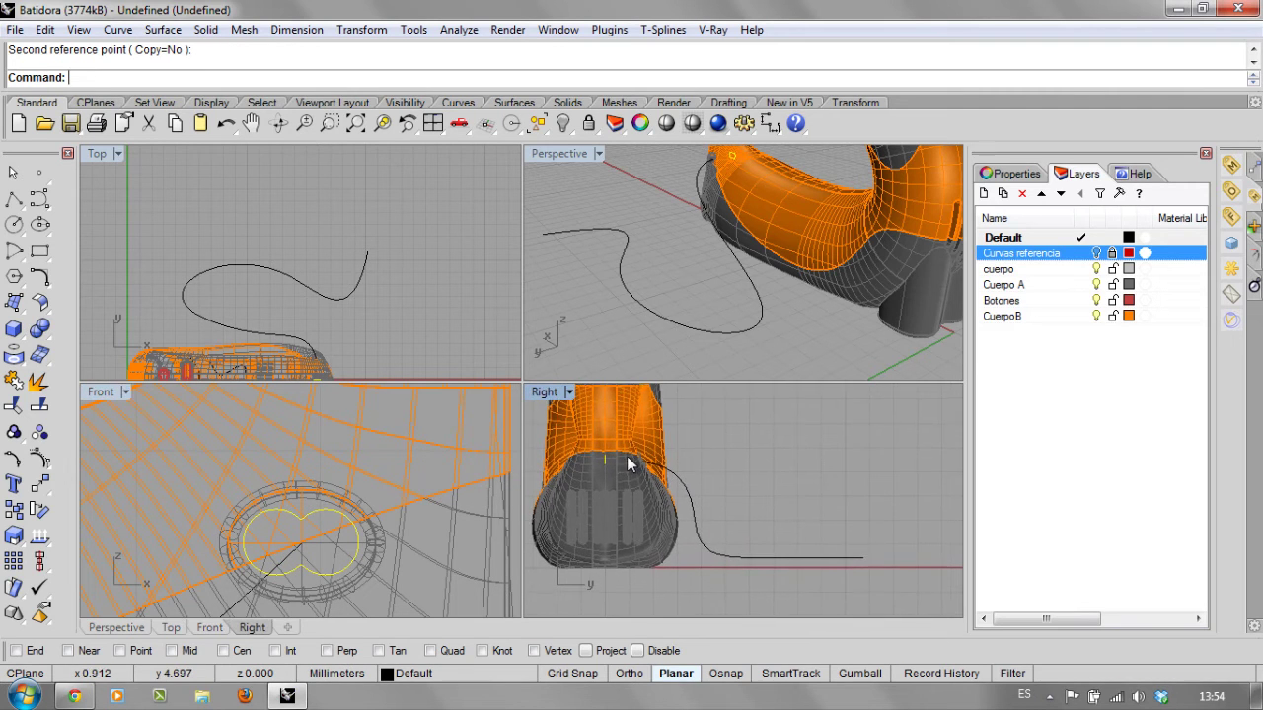
{"action": "right_click_drag", "start_coordinate": [684, 292], "coordinate": [574, 216]}
{"action": "scroll", "coordinate": [656, 161], "scroll_direction": "up", "scroll_amount": 2}
{"action": "scroll", "coordinate": [656, 162], "scroll_direction": "up", "scroll_amount": 5}
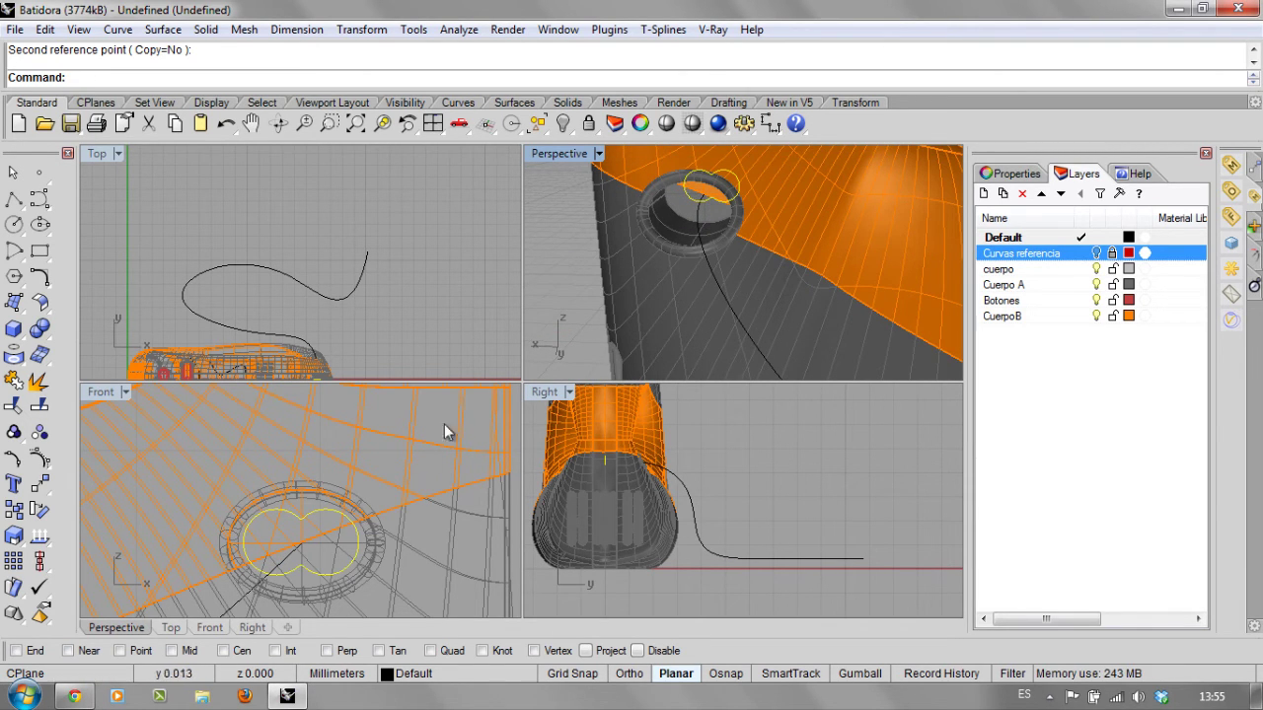
{"action": "right_click_drag", "start_coordinate": [622, 472], "coordinate": [629, 502]}
{"action": "scroll", "coordinate": [629, 503], "scroll_direction": "up", "scroll_amount": 4}
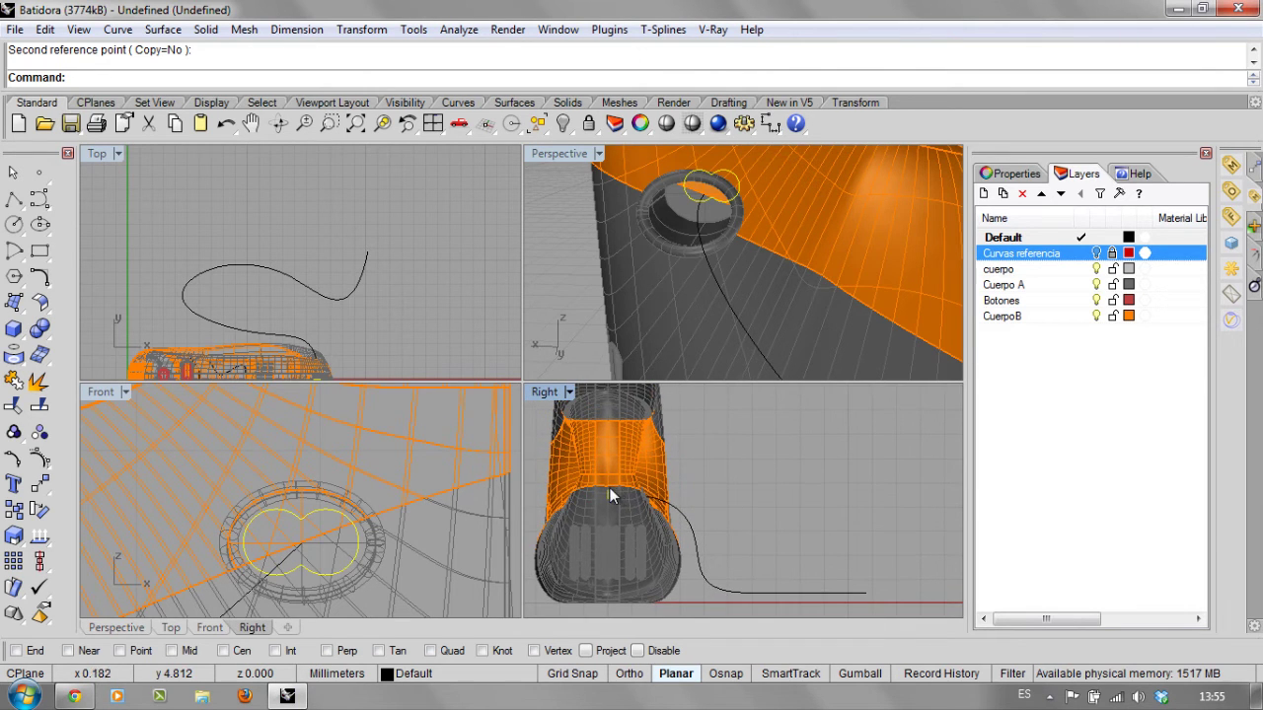
{"action": "right_click_drag", "start_coordinate": [648, 237], "coordinate": [602, 247]}
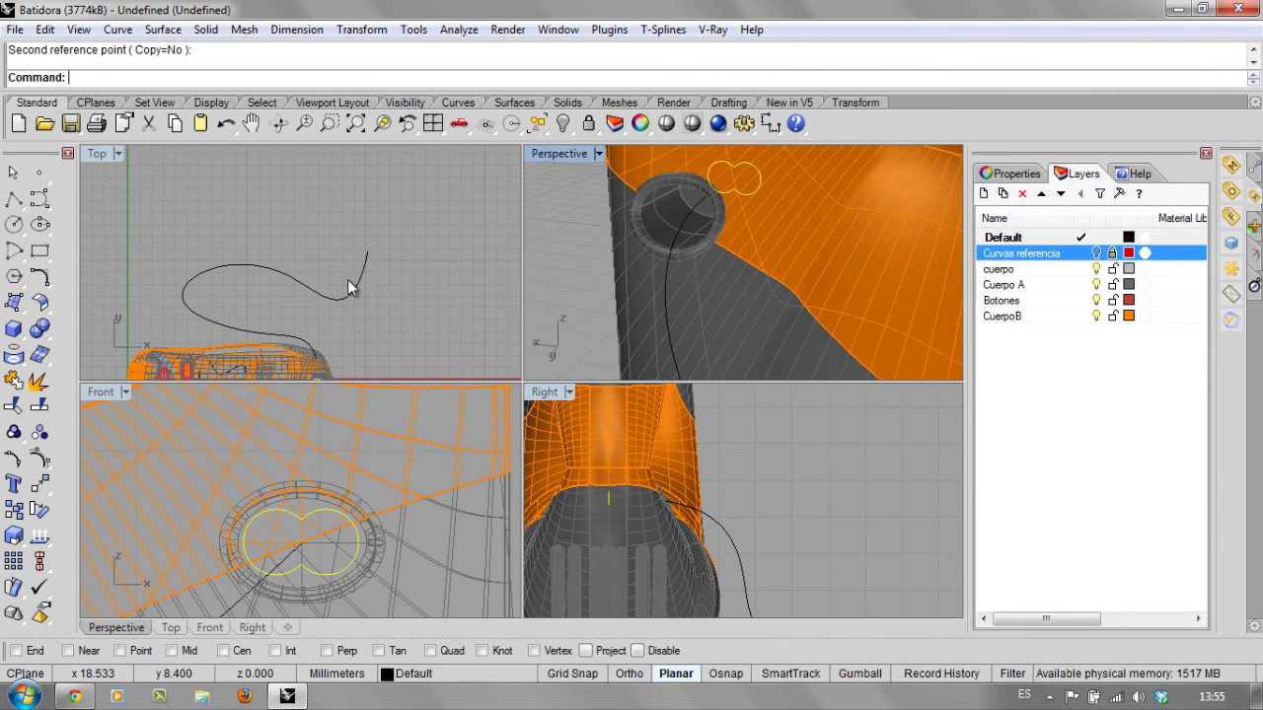
Move the cable profile about 0.59 mm in Y toward the cable path's start in the Top view, with Ortho on and Grid Snap off.
{"action": "left_click", "coordinate": [284, 331]}
{"action": "right_click_drag", "start_coordinate": [286, 336], "coordinate": [351, 312]}
{"action": "scroll", "coordinate": [351, 313], "scroll_direction": "up", "scroll_amount": 6}
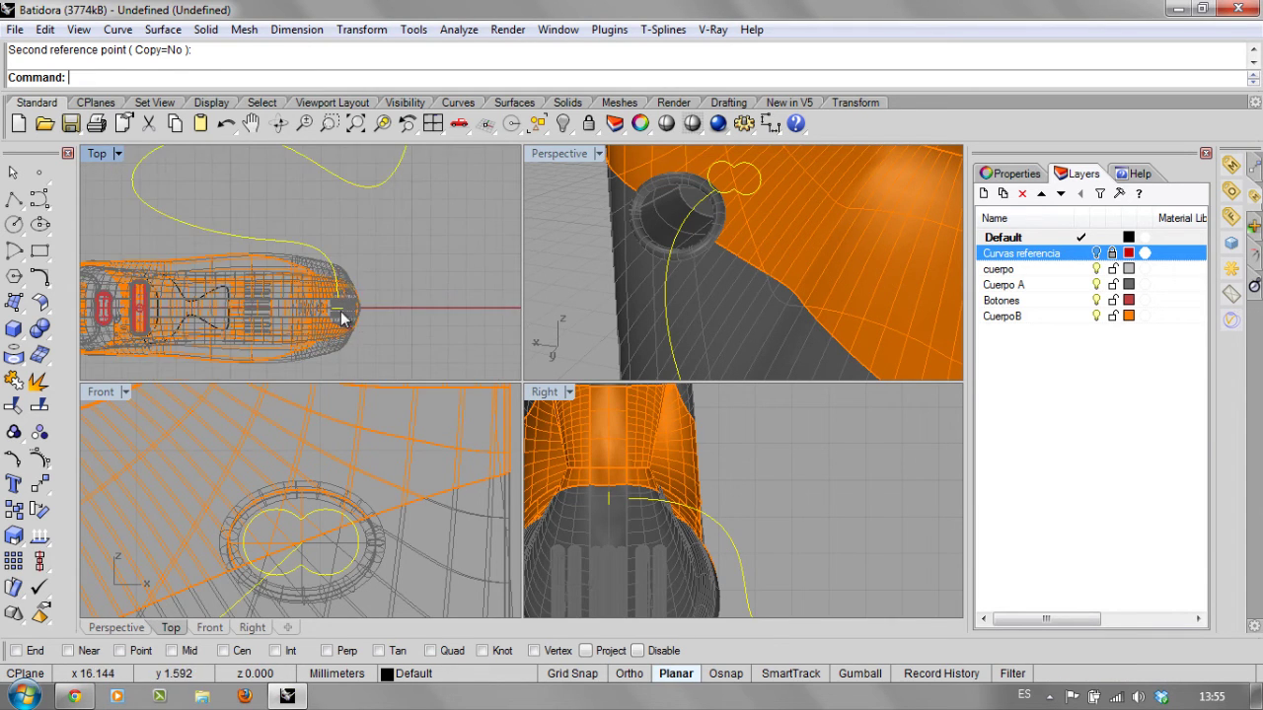
{"action": "scroll", "coordinate": [326, 353], "scroll_direction": "up", "scroll_amount": 3}
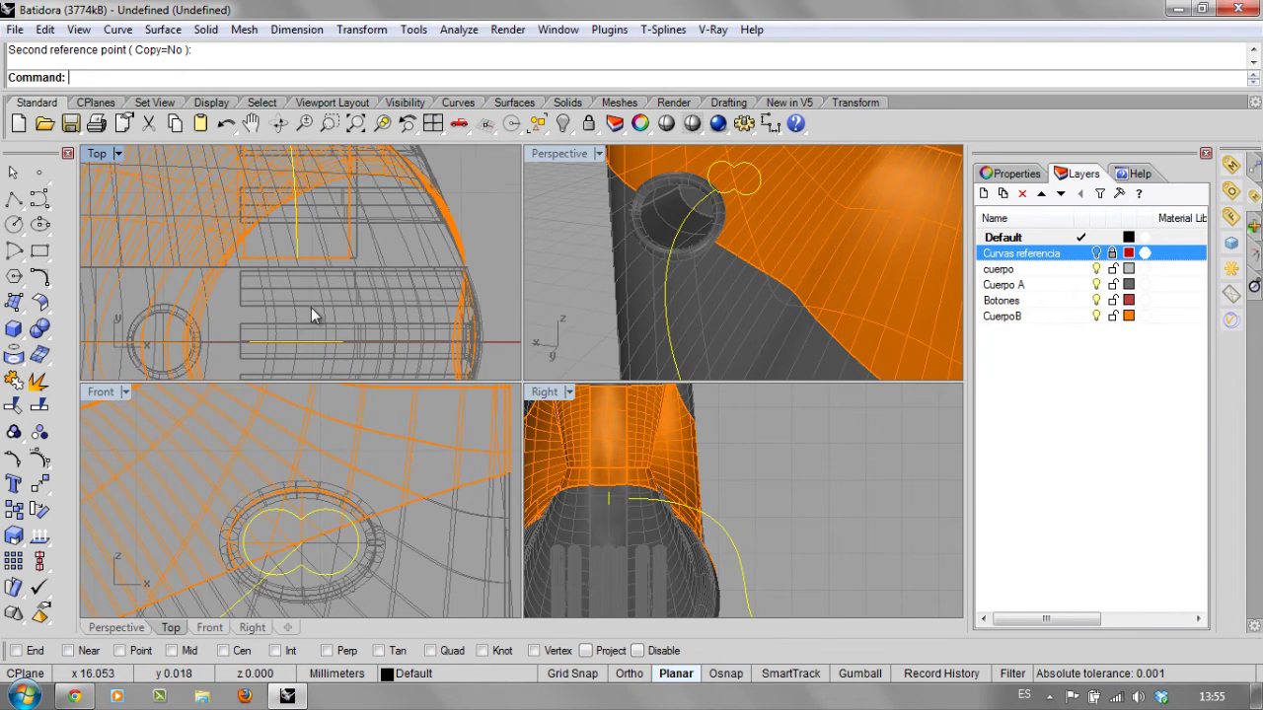
{"action": "left_click", "coordinate": [321, 510]}
{"action": "left_click_drag", "start_coordinate": [328, 342], "coordinate": [327, 243]}
{"action": "left_click", "coordinate": [585, 673]}
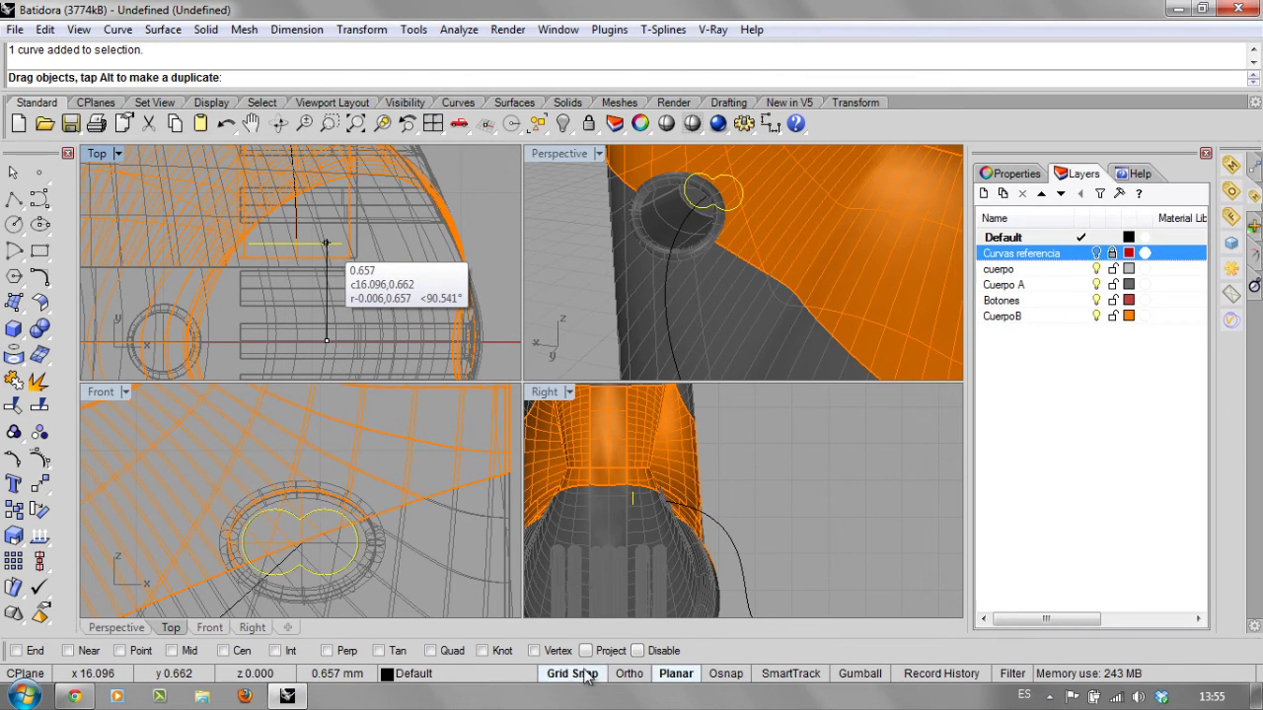
{"action": "left_click_drag", "start_coordinate": [585, 674], "coordinate": [328, 253]}
{"action": "left_click", "coordinate": [602, 679]}
{"action": "left_click", "coordinate": [622, 676]}
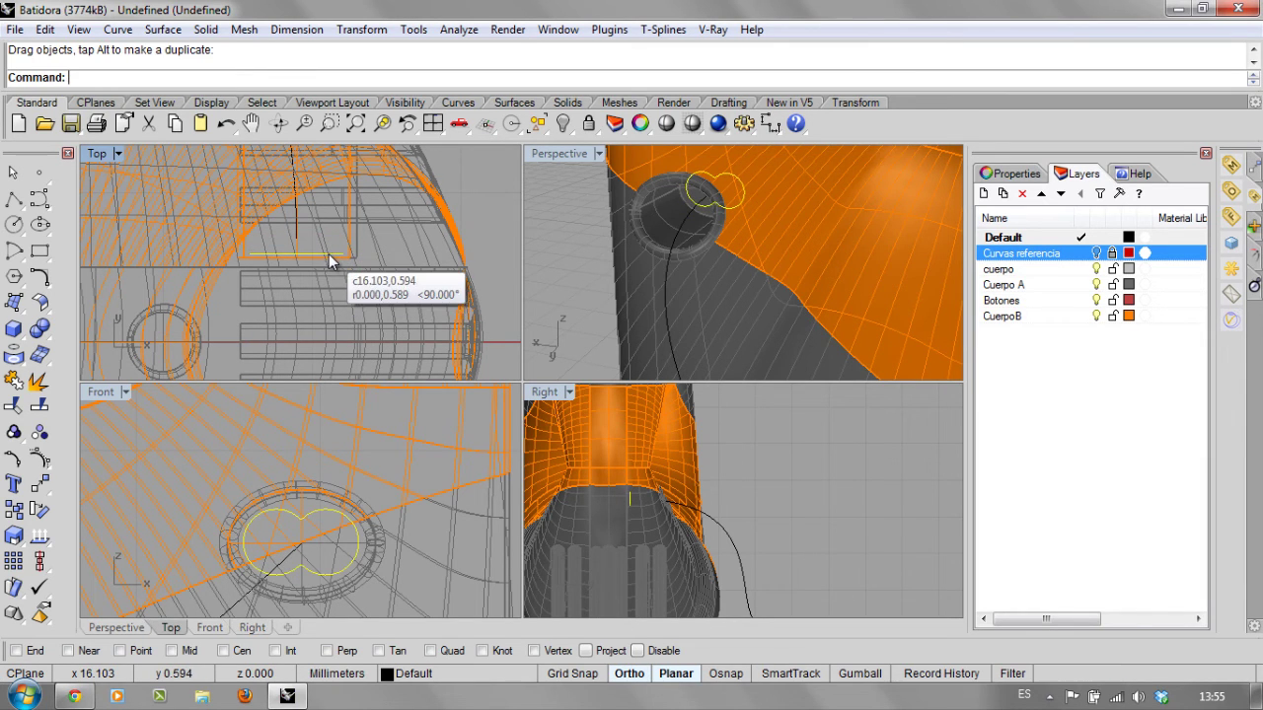
{"action": "left_click", "coordinate": [512, 206]}
{"action": "right_click_drag", "start_coordinate": [755, 259], "coordinate": [698, 215]}
{"action": "scroll", "coordinate": [700, 213], "scroll_direction": "down", "scroll_amount": 6}
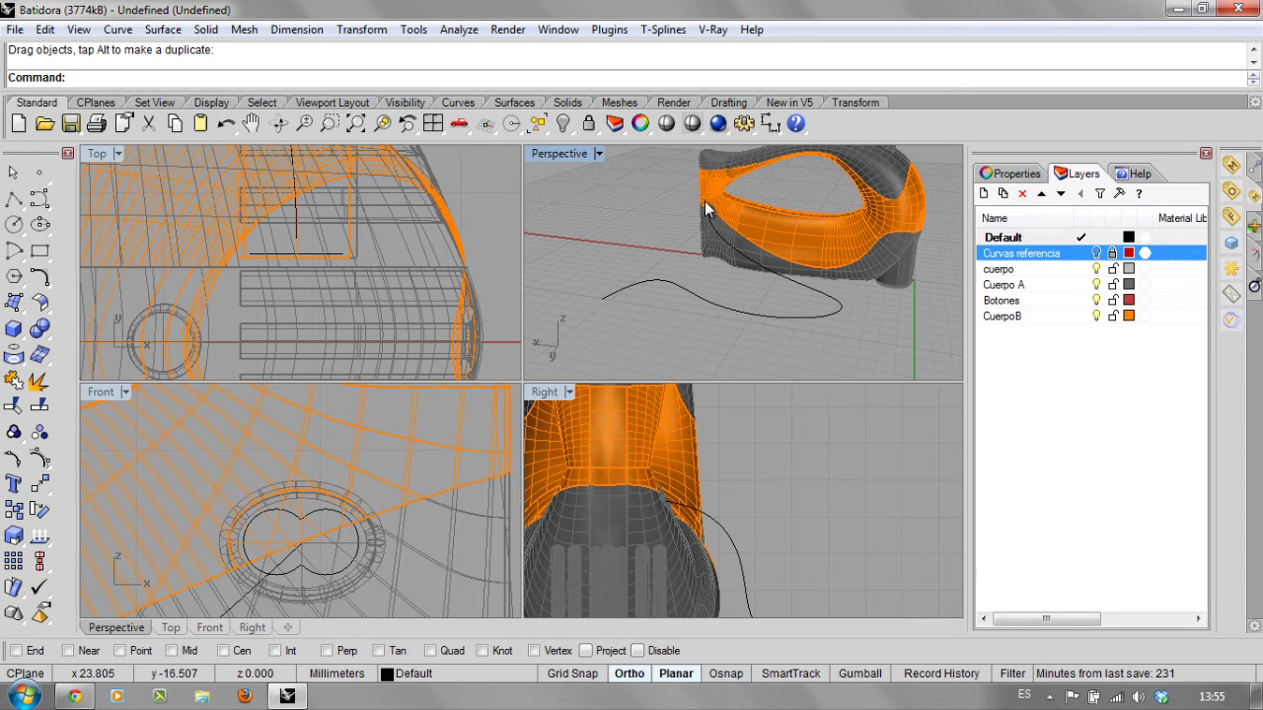
{"action": "right_click_drag", "start_coordinate": [707, 207], "coordinate": [742, 225]}
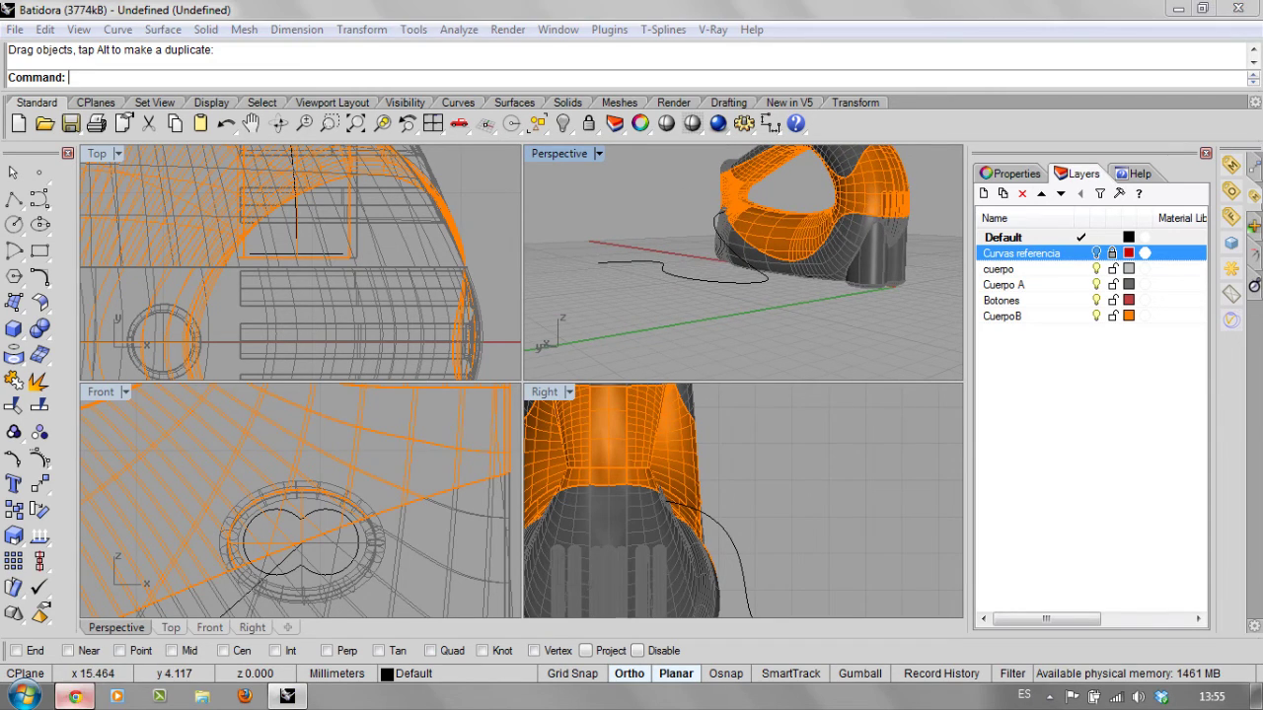
Switch to Chrome, view the Rhinoceros 3d YouTube channel and look through the Modelado de una Granada tutorials on the rhinoceros3dssa blog.
{"action": "left_click", "coordinate": [74, 697]}
{"action": "left_click", "coordinate": [69, 10]}
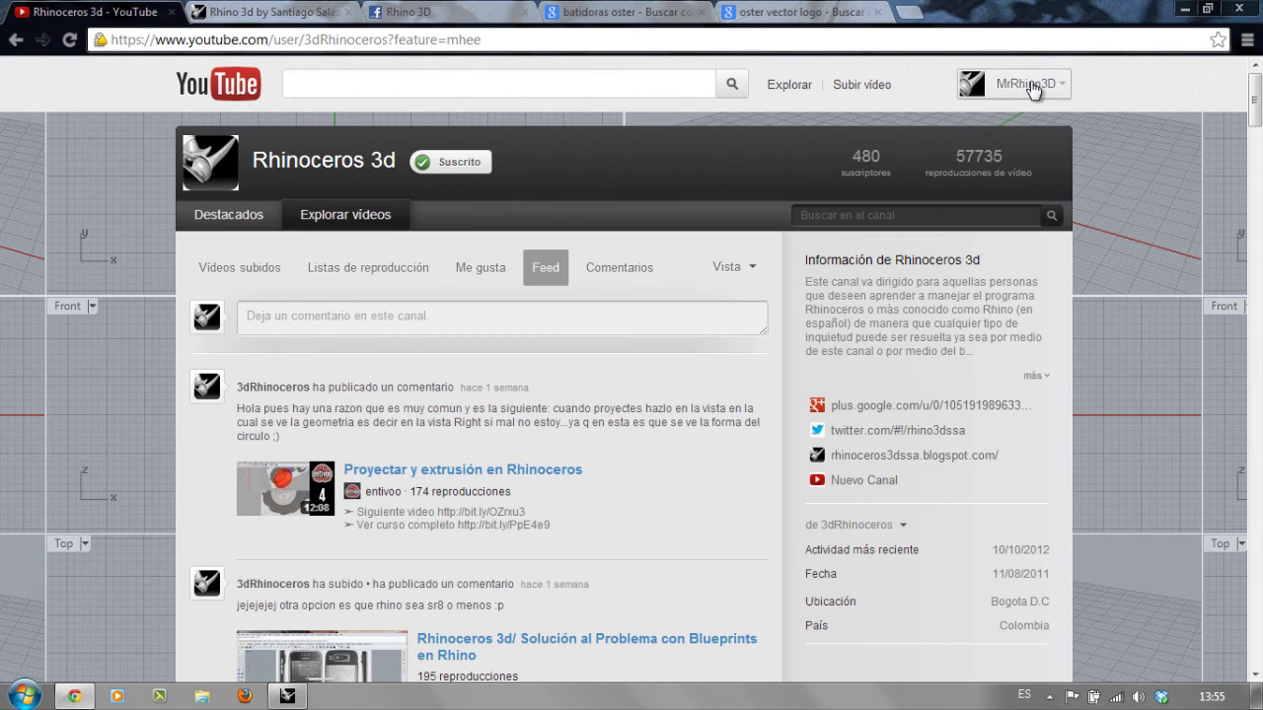
{"action": "left_click", "coordinate": [242, 8]}
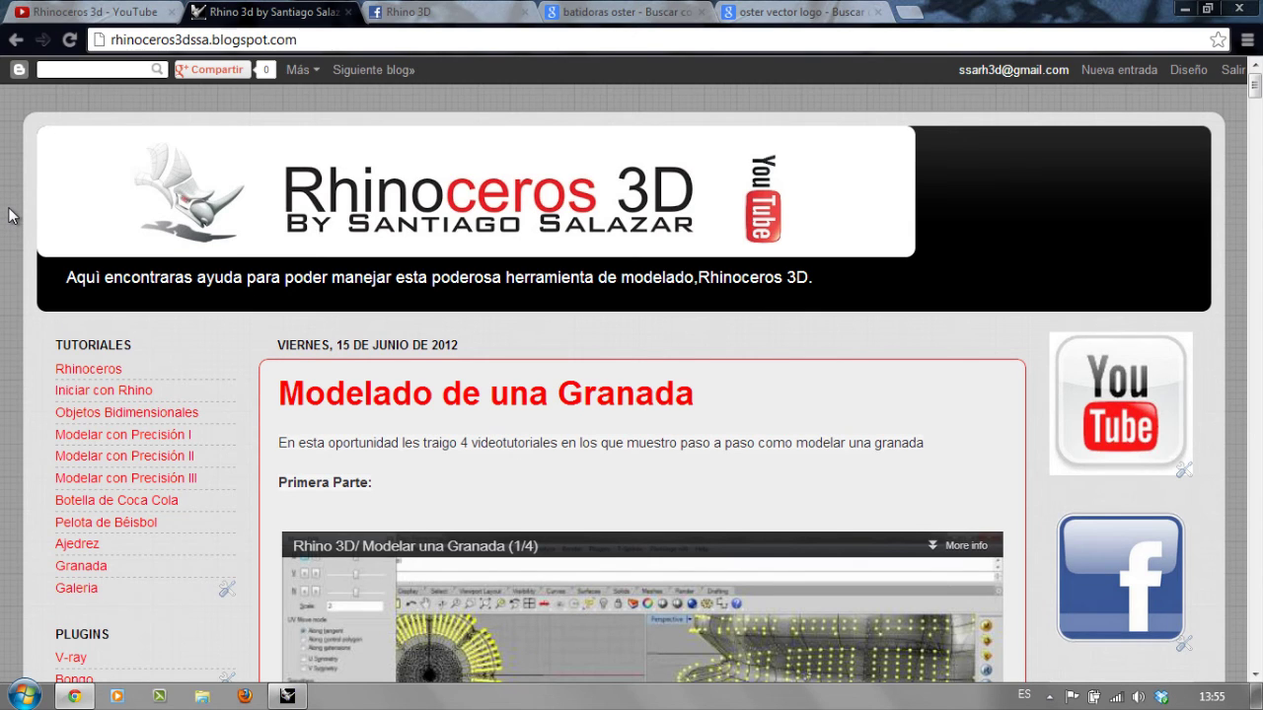
{"action": "scroll", "coordinate": [8, 215], "scroll_direction": "down", "scroll_amount": 18}
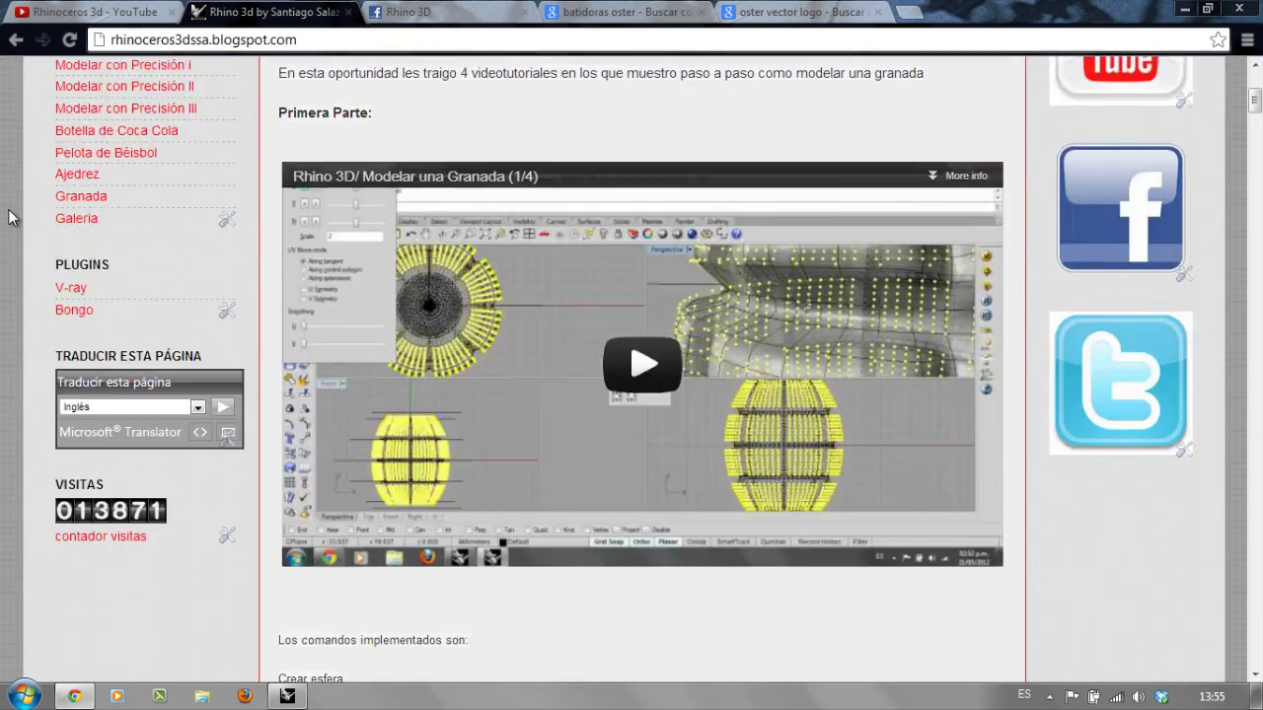
{"action": "scroll", "coordinate": [8, 215], "scroll_direction": "down", "scroll_amount": 7}
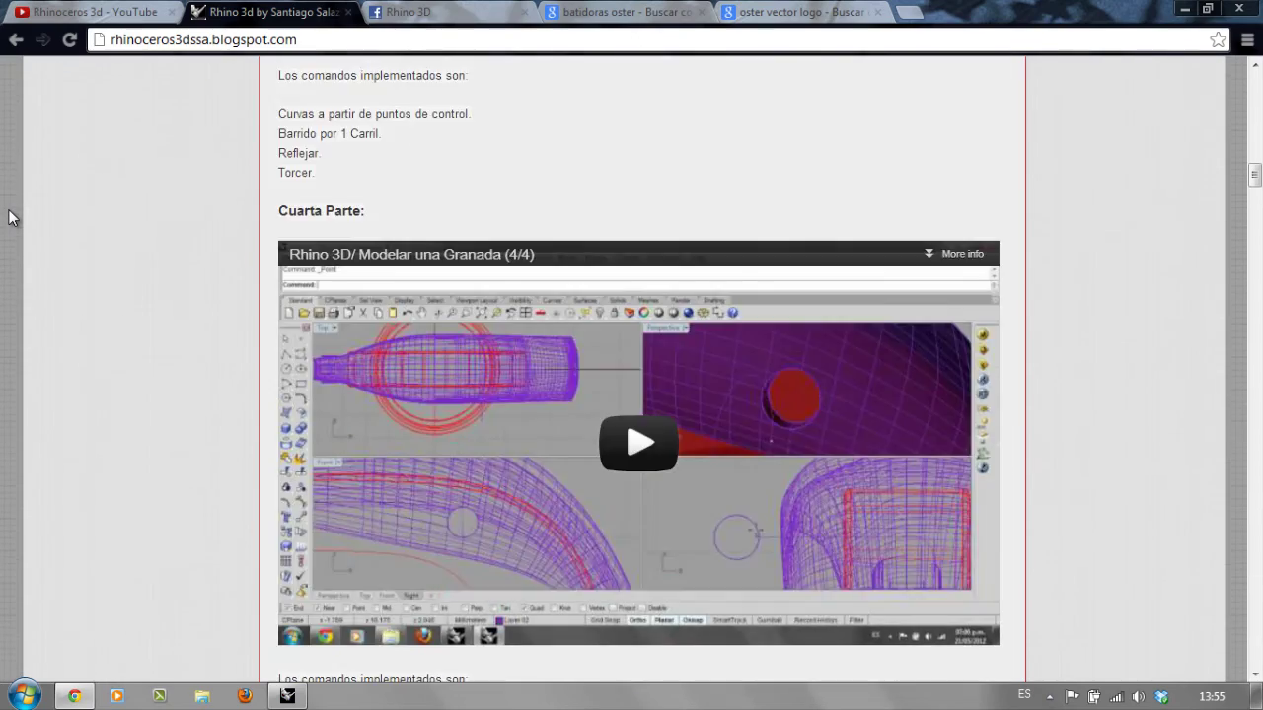
{"action": "scroll", "coordinate": [8, 215], "scroll_direction": "up", "scroll_amount": 4}
{"action": "scroll", "coordinate": [8, 215], "scroll_direction": "up", "scroll_amount": 2}
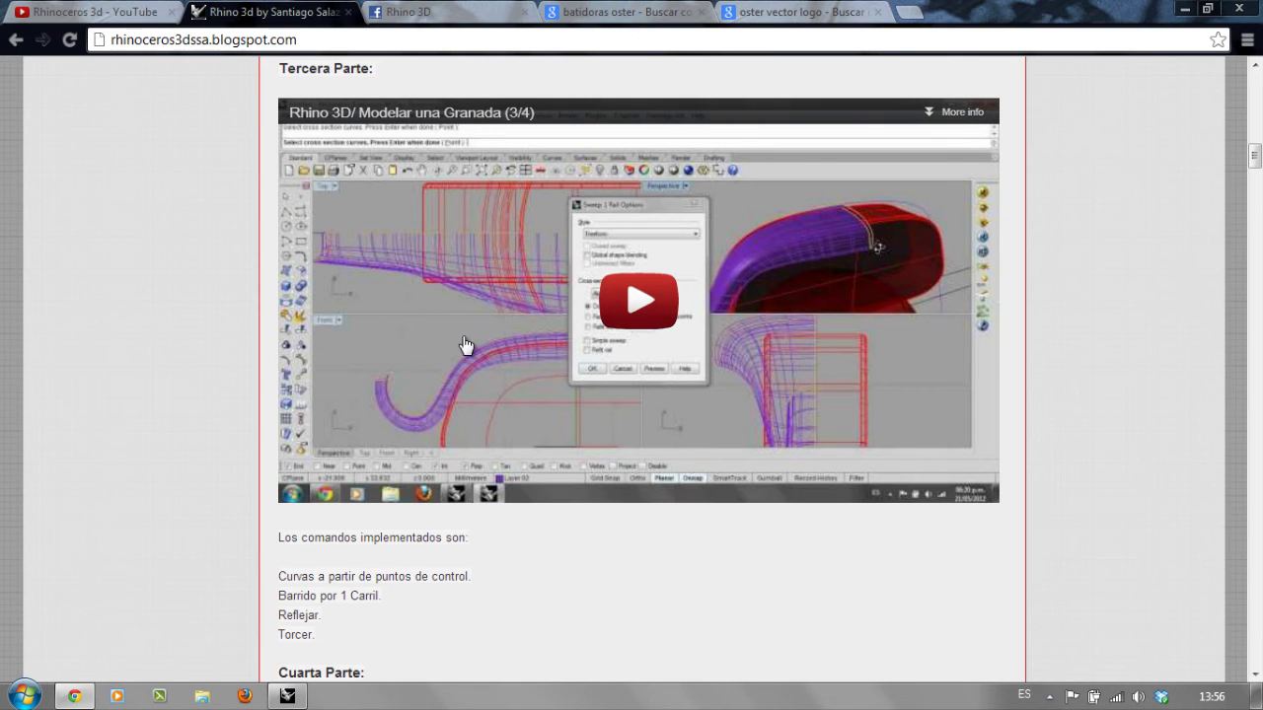
{"action": "scroll", "coordinate": [250, 367], "scroll_direction": "up", "scroll_amount": 3}
{"action": "scroll", "coordinate": [247, 379], "scroll_direction": "up", "scroll_amount": 6}
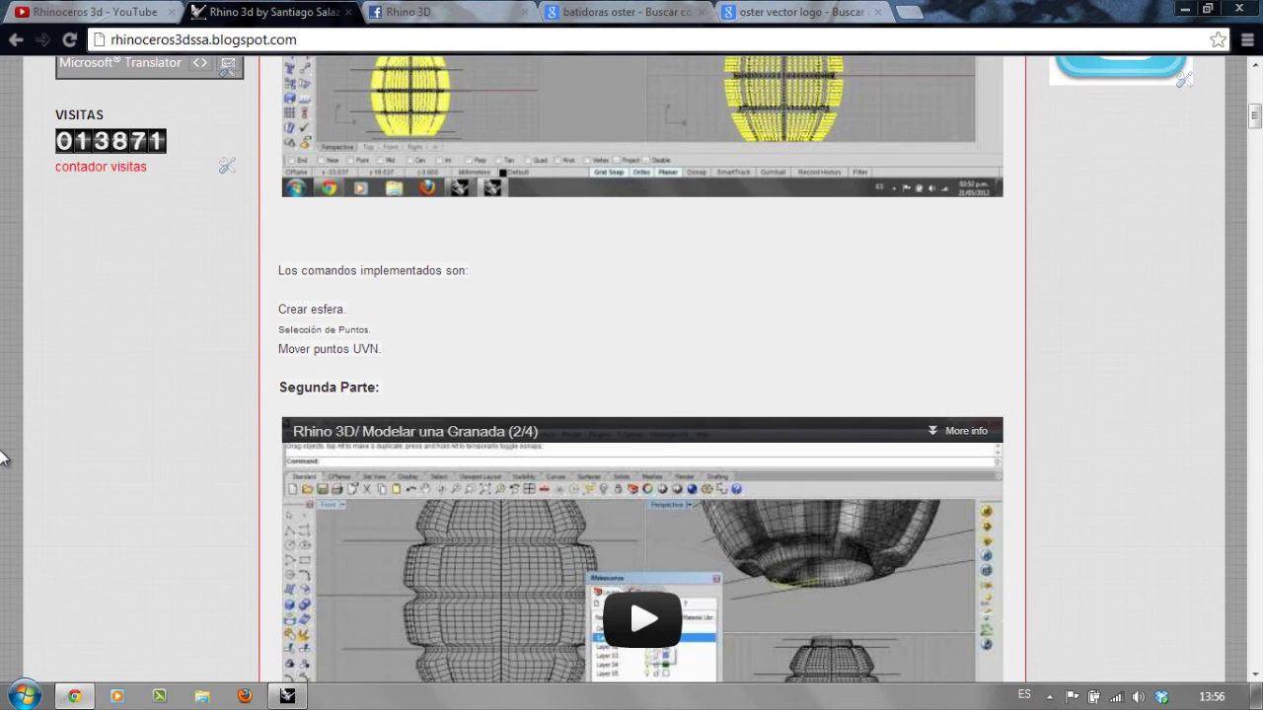
{"action": "scroll", "coordinate": [3, 457], "scroll_direction": "up", "scroll_amount": 8}
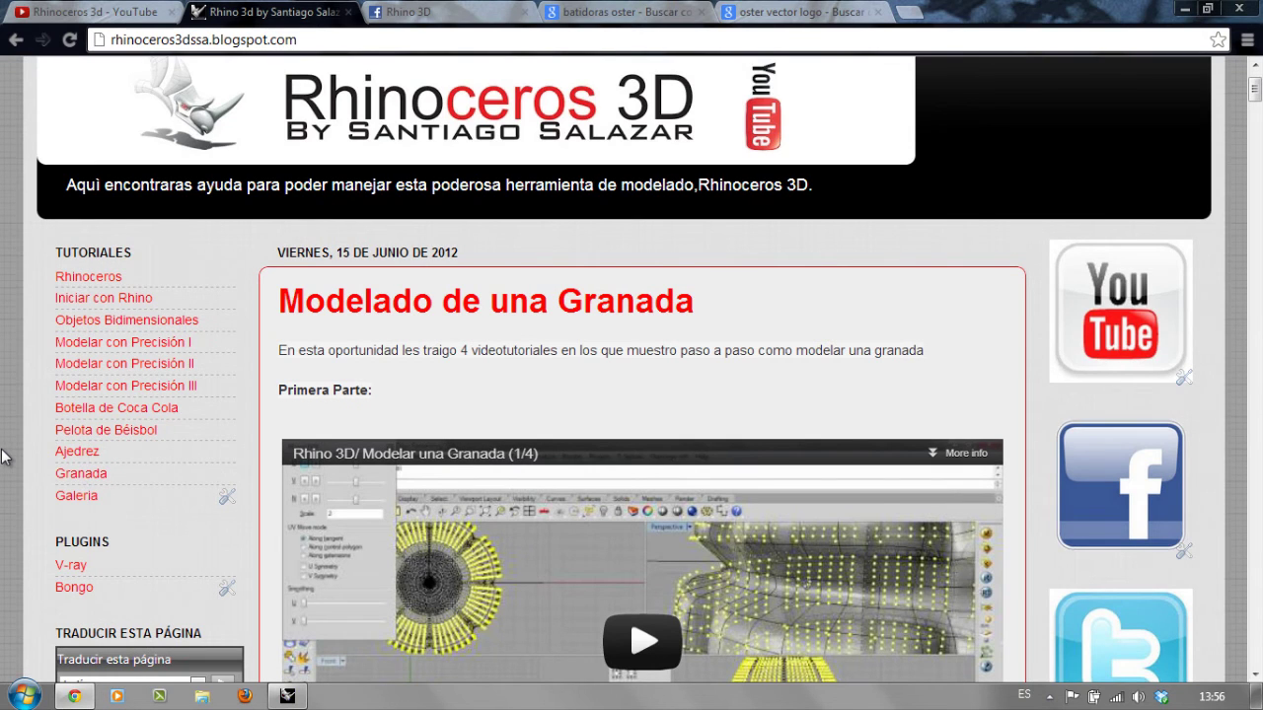
Examine the blog's YouTube, Facebook and Twitter links and its list of tutorials and plugins.
{"action": "scroll", "coordinate": [3, 461], "scroll_direction": "down", "scroll_amount": 2}
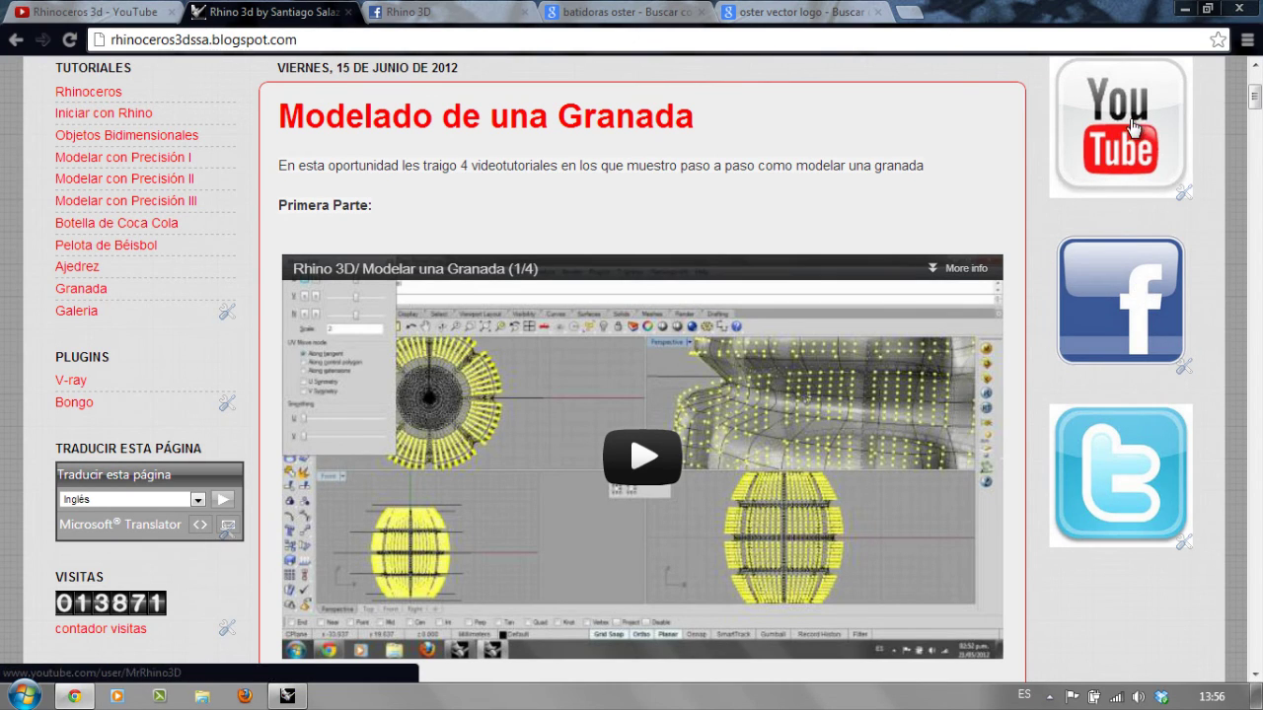
{"action": "left_click", "coordinate": [1169, 138]}
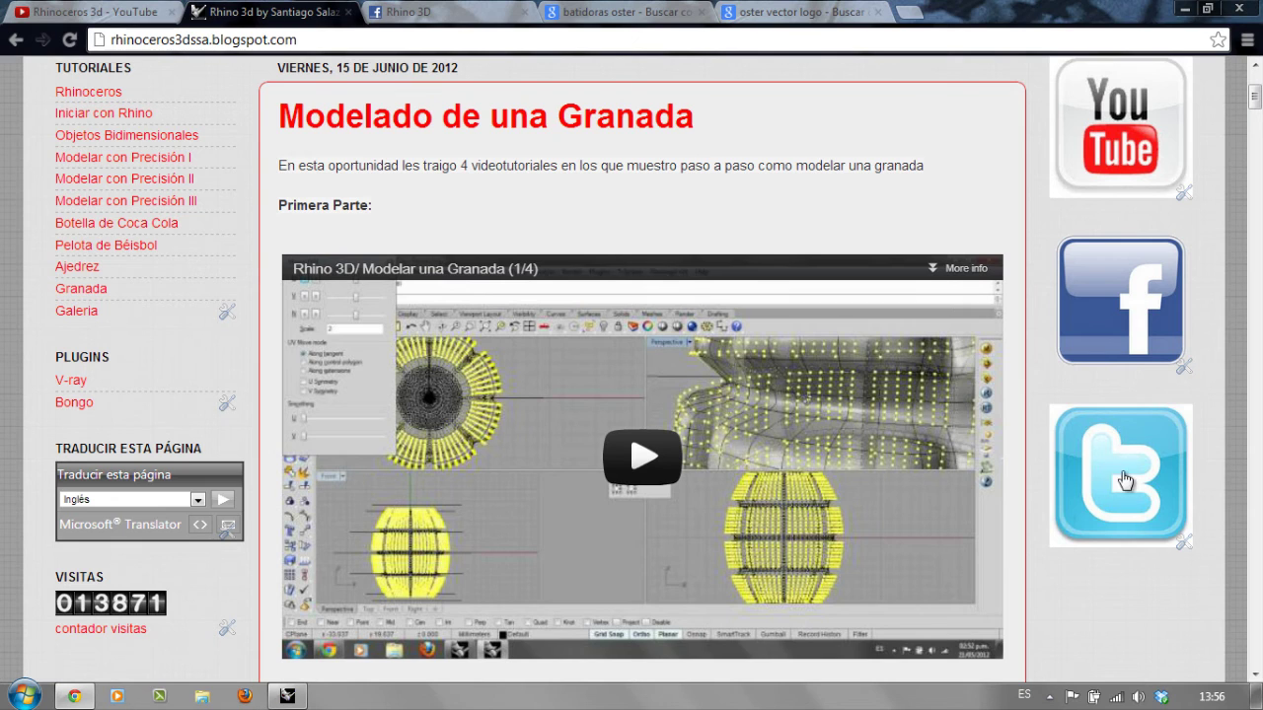
{"action": "scroll", "coordinate": [3, 294], "scroll_direction": "up", "scroll_amount": 3}
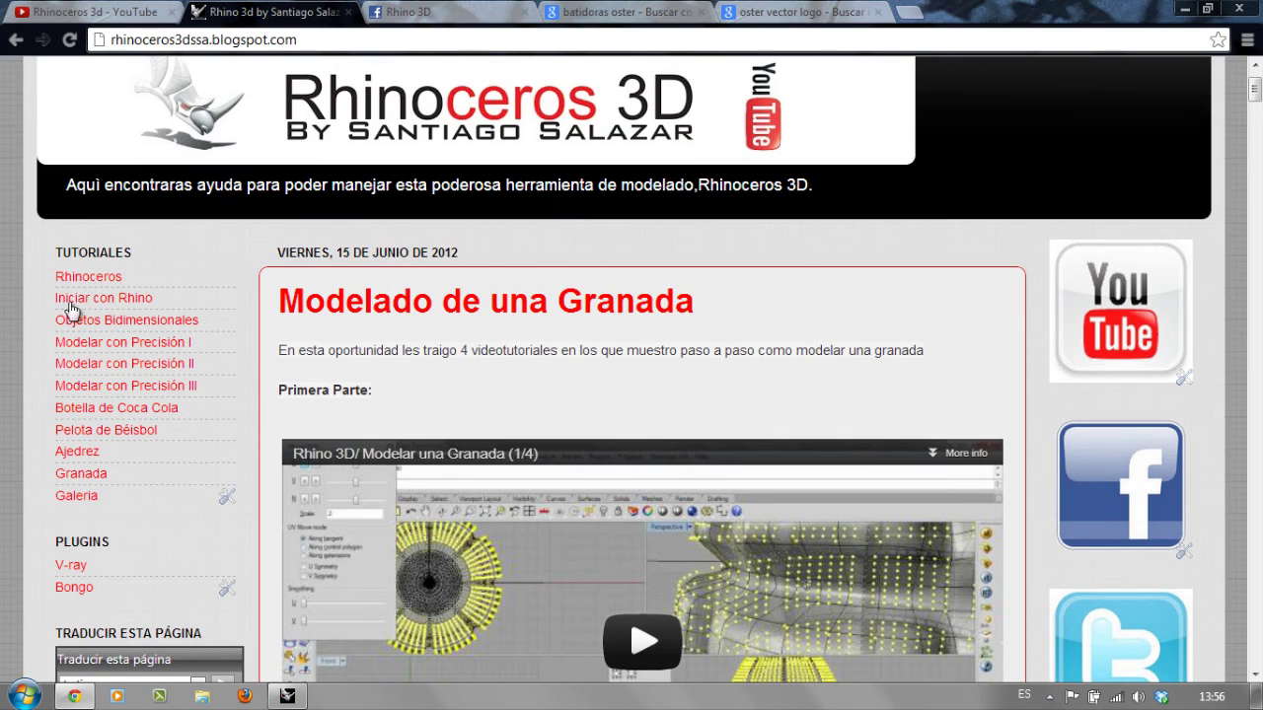
{"action": "scroll", "coordinate": [92, 532], "scroll_direction": "down", "scroll_amount": 3}
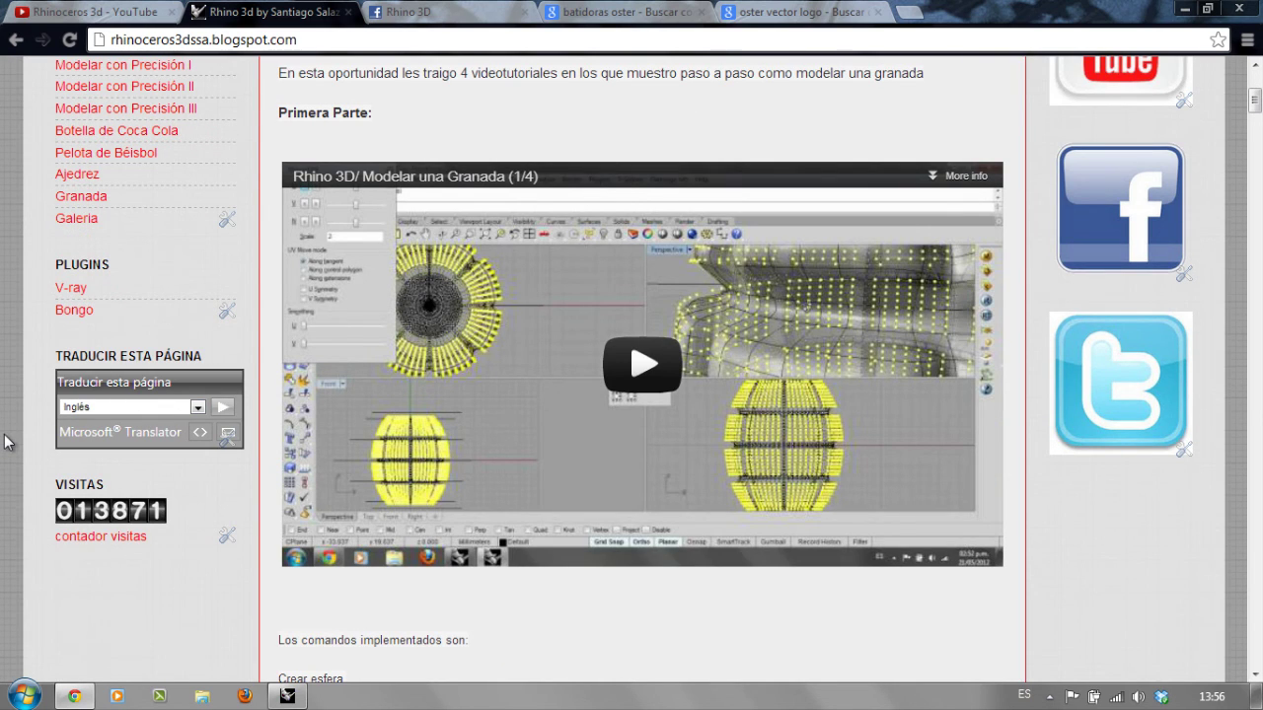
{"action": "scroll", "coordinate": [8, 441], "scroll_direction": "up", "scroll_amount": 4}
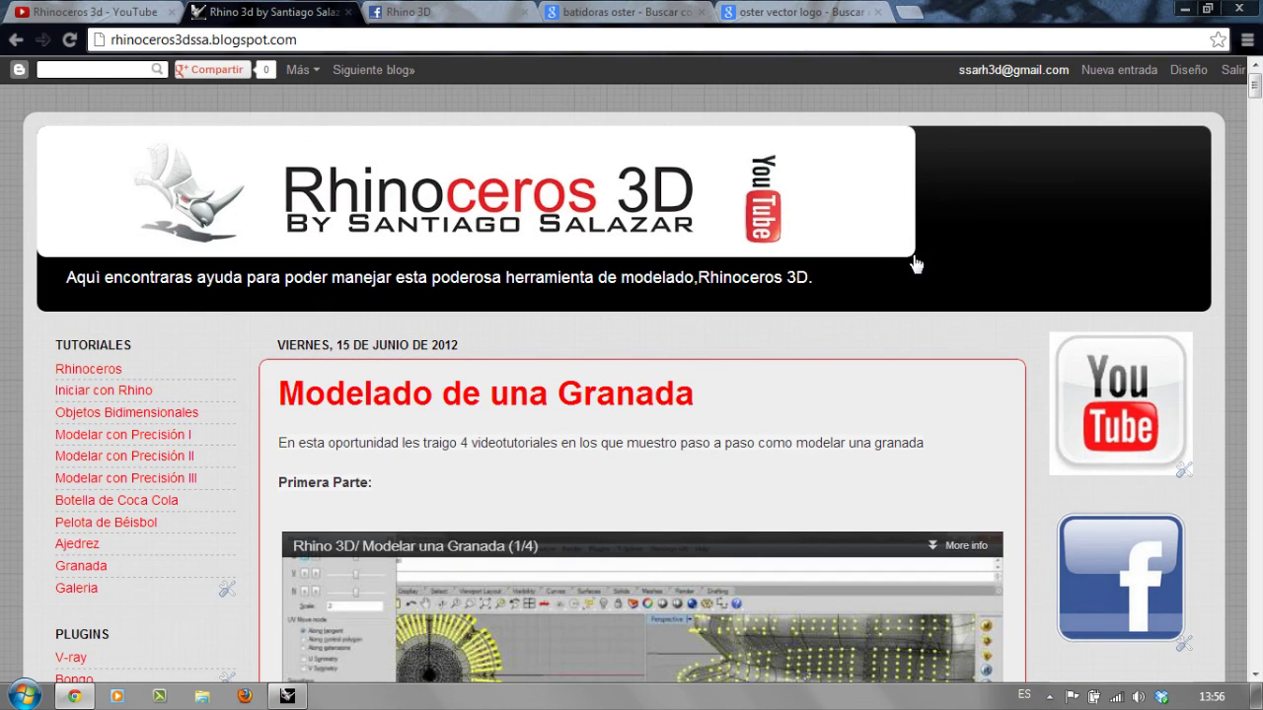
View the Rhino 3D Facebook group alongside the blog page that links to it.
{"action": "left_click", "coordinate": [432, 11]}
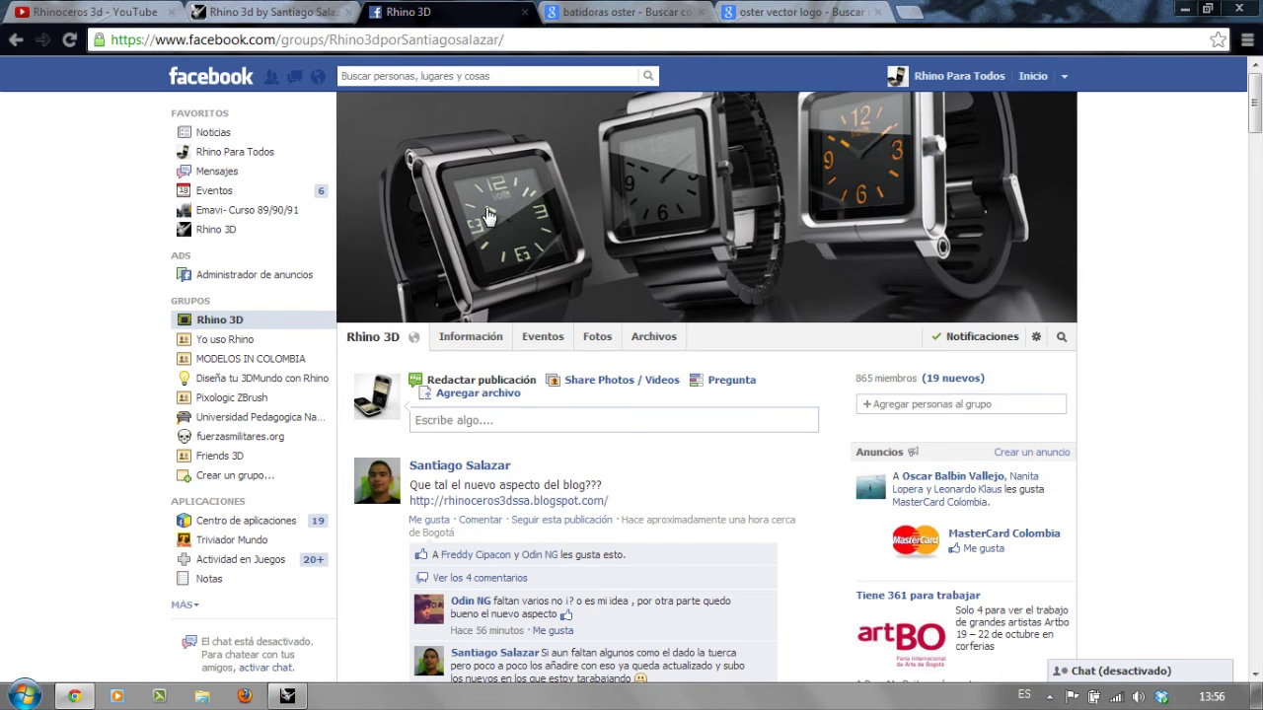
{"action": "key", "text": "ctrl+shift+Tab"}
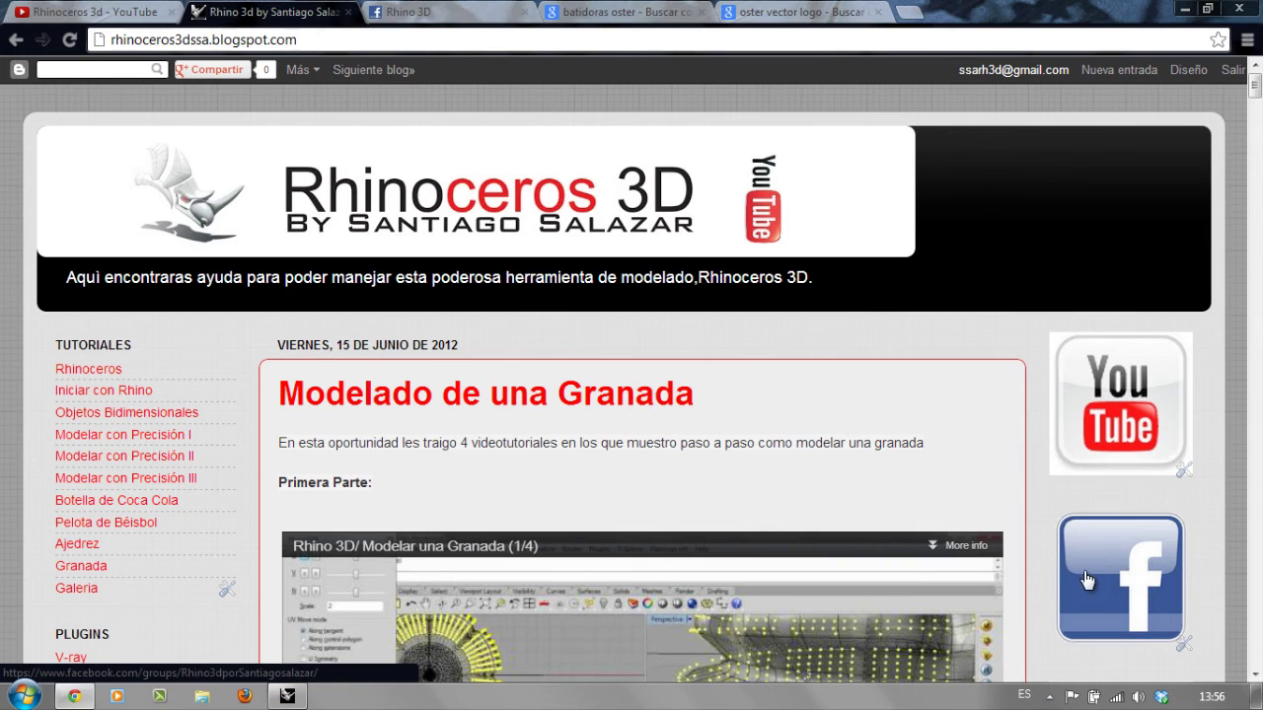
{"action": "left_click", "coordinate": [393, 10]}
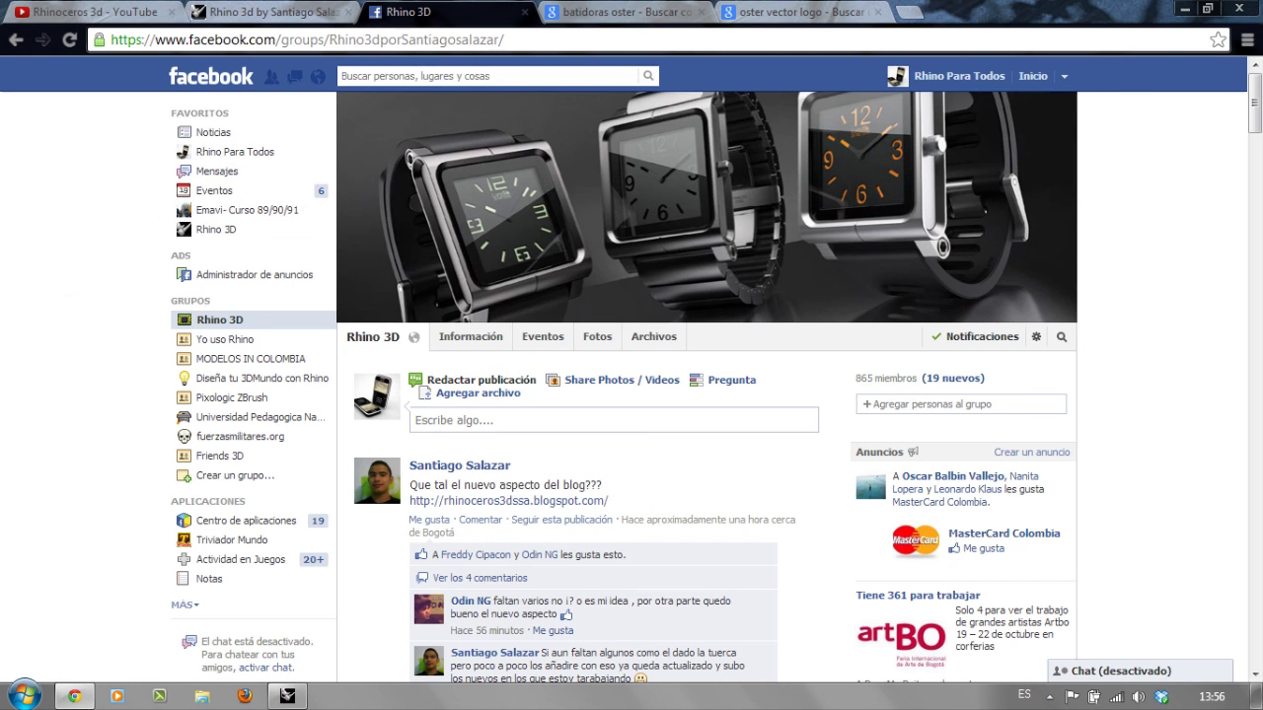
Switch back to Rhinoceros and examine the mixer body and cable path in the Perspective view.
{"action": "left_click", "coordinate": [287, 697]}
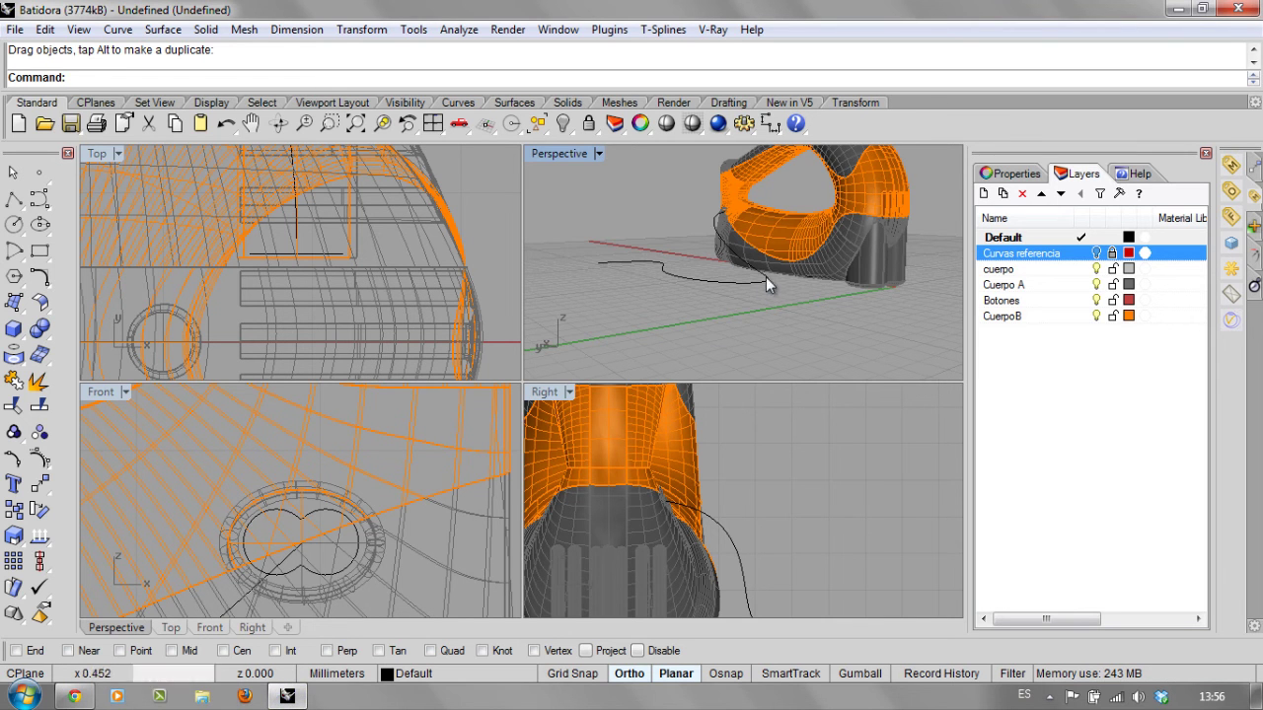
{"action": "right_click_drag", "start_coordinate": [766, 276], "coordinate": [660, 334]}
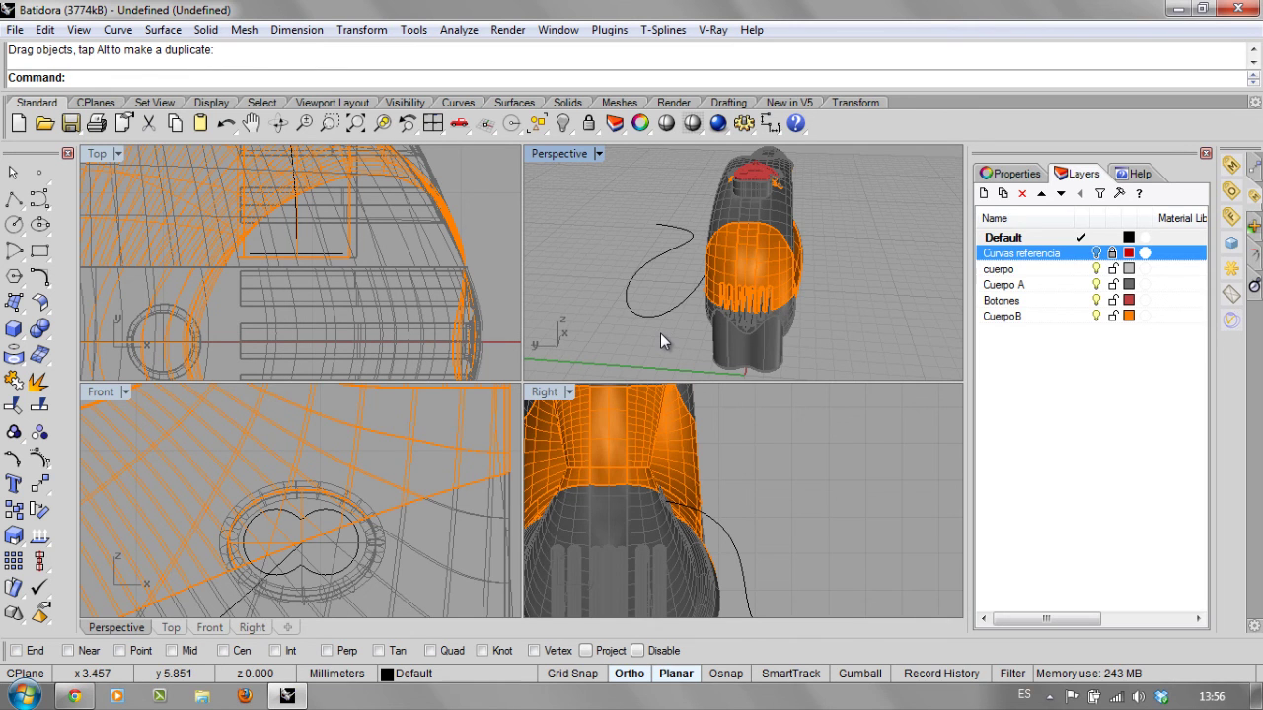